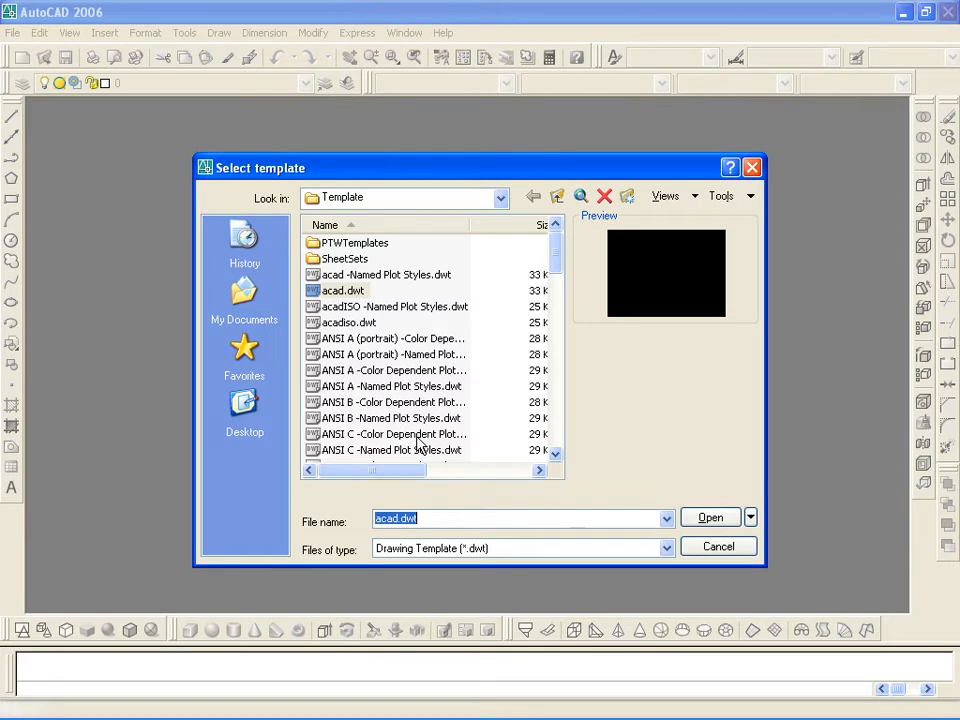
Dismiss the template selection and restart AutoCAD with a blank drawing
{"action": "scroll", "coordinate": [546, 279], "scroll_direction": "down", "scroll_amount": 4}
{"action": "left_click_drag", "start_coordinate": [568, 329], "coordinate": [561, 246]}
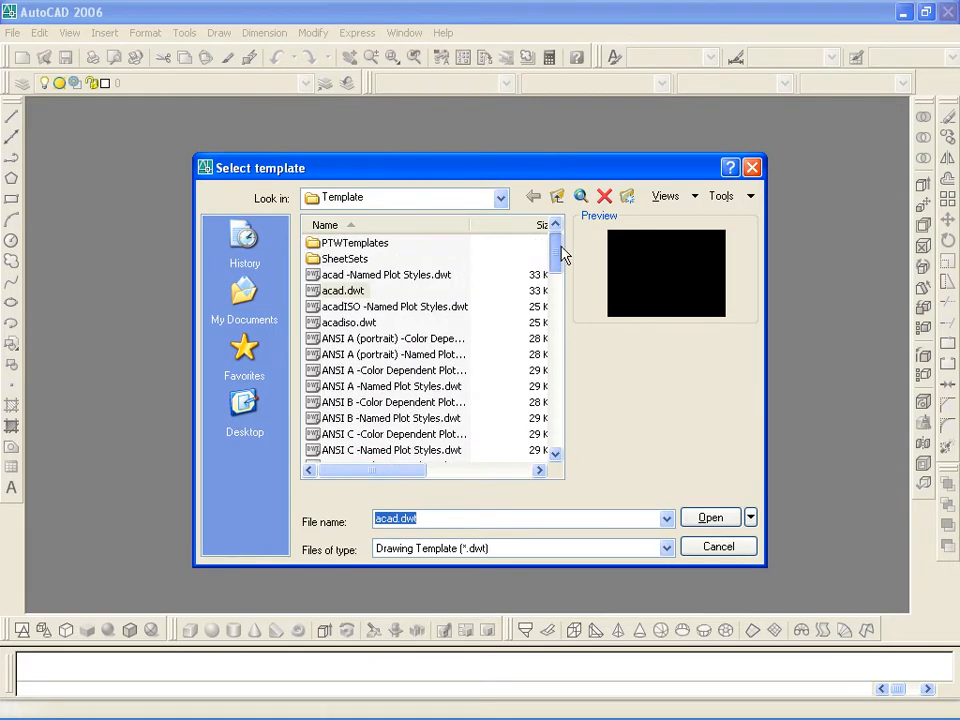
{"action": "left_click", "coordinate": [720, 547]}
{"action": "left_click", "coordinate": [947, 11]}
{"action": "double_click", "coordinate": [34, 236]}
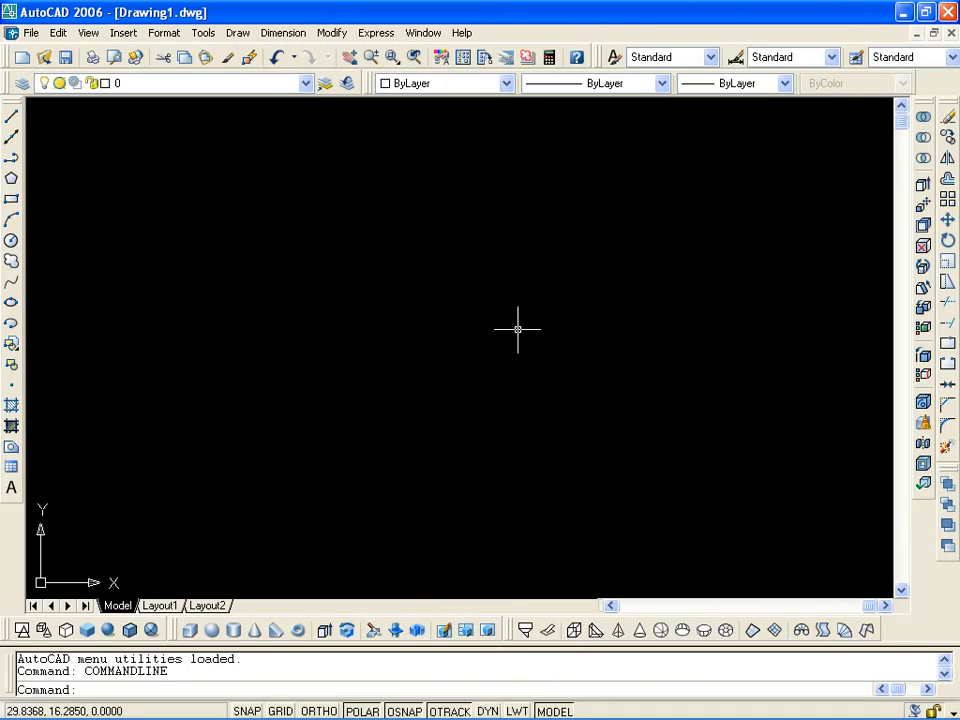
In the system options, set Startup to "Show Startup dialog box" and apply the change
{"action": "key", "text": "Escape"}
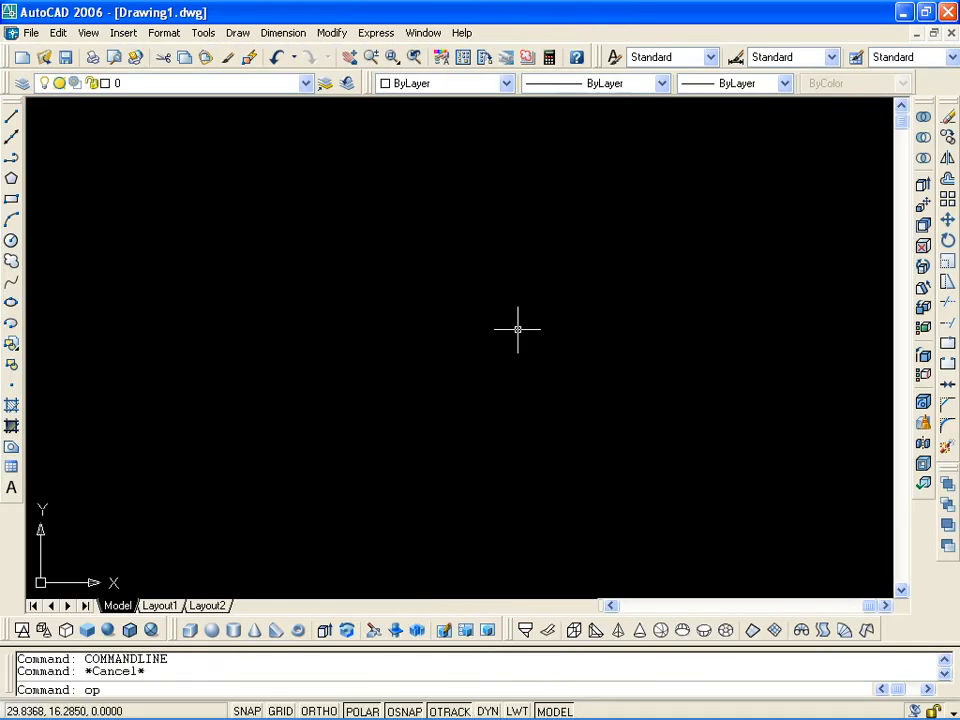
{"action": "type", "text": "op"}
{"action": "key", "text": "Return"}
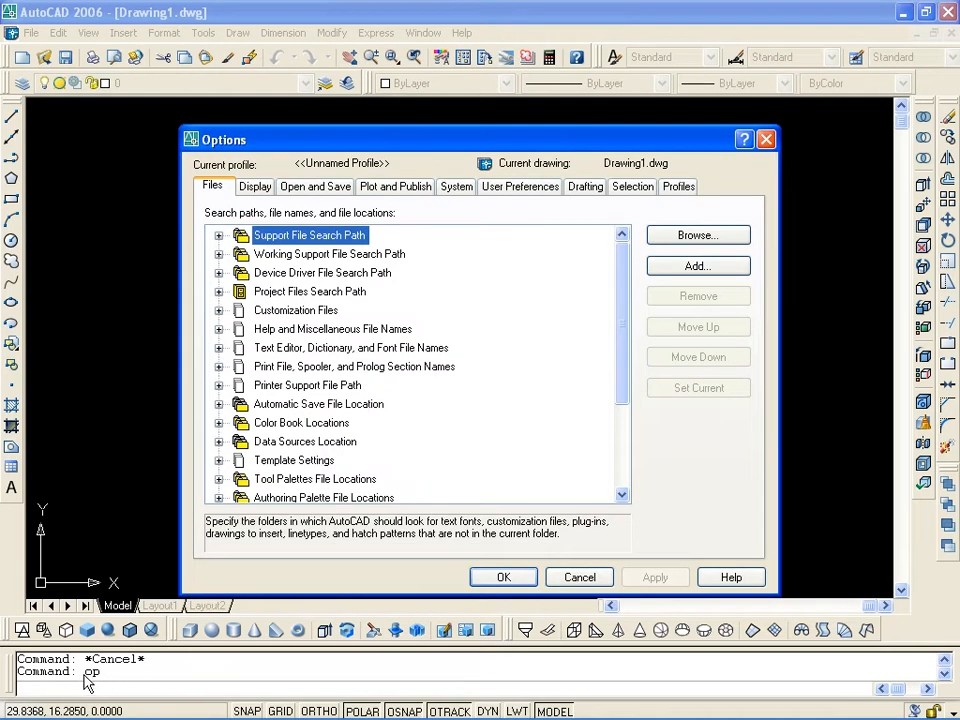
{"action": "left_click", "coordinate": [446, 189]}
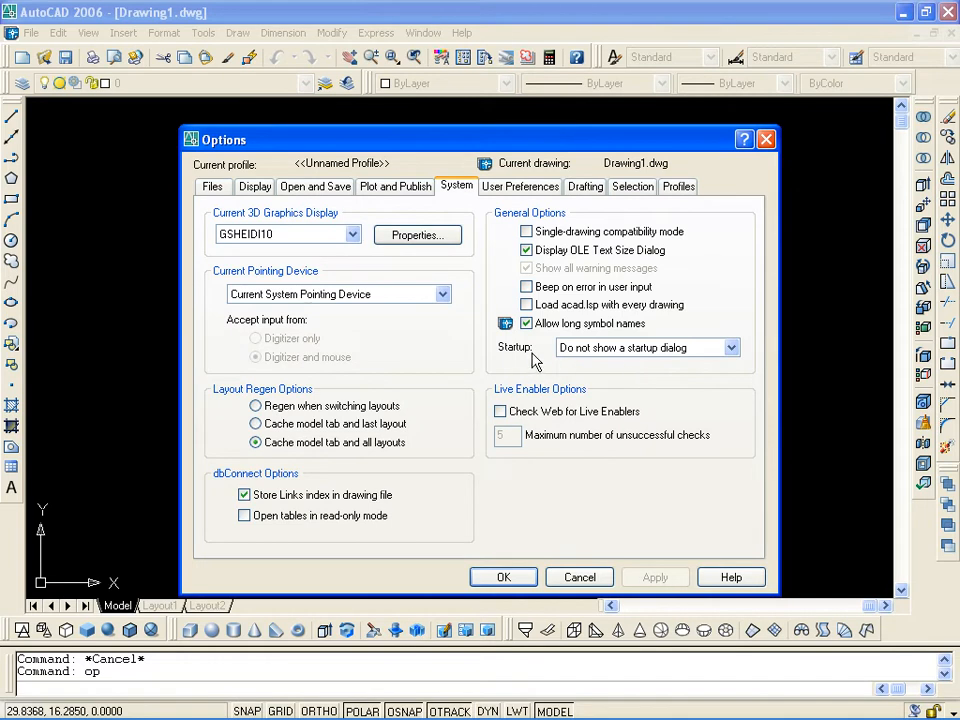
{"action": "left_click", "coordinate": [733, 348]}
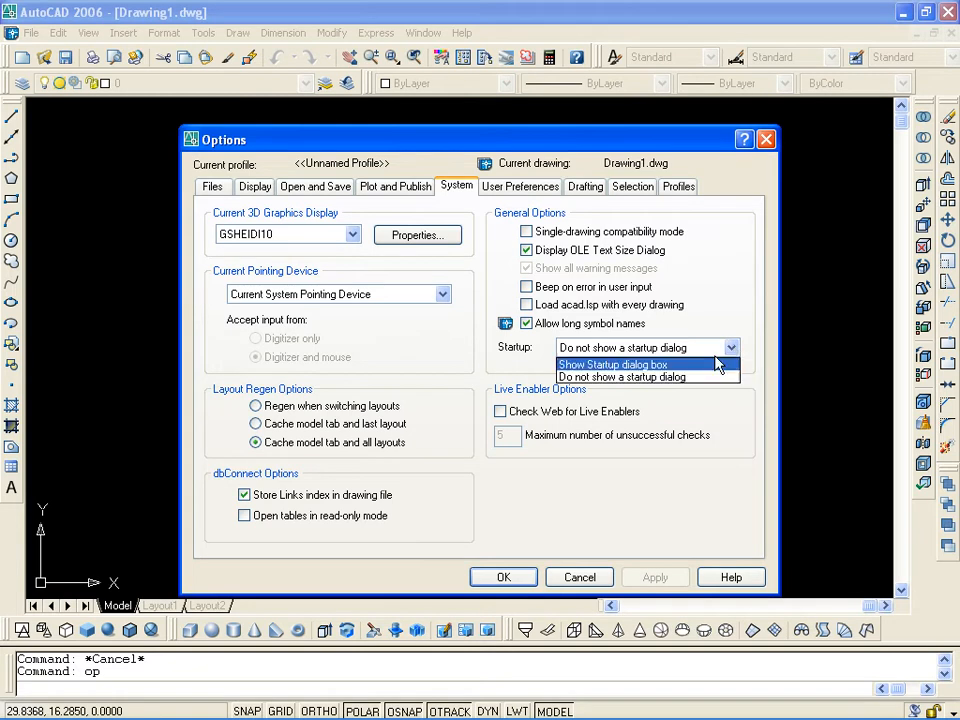
{"action": "left_click", "coordinate": [626, 380]}
{"action": "left_click", "coordinate": [733, 349]}
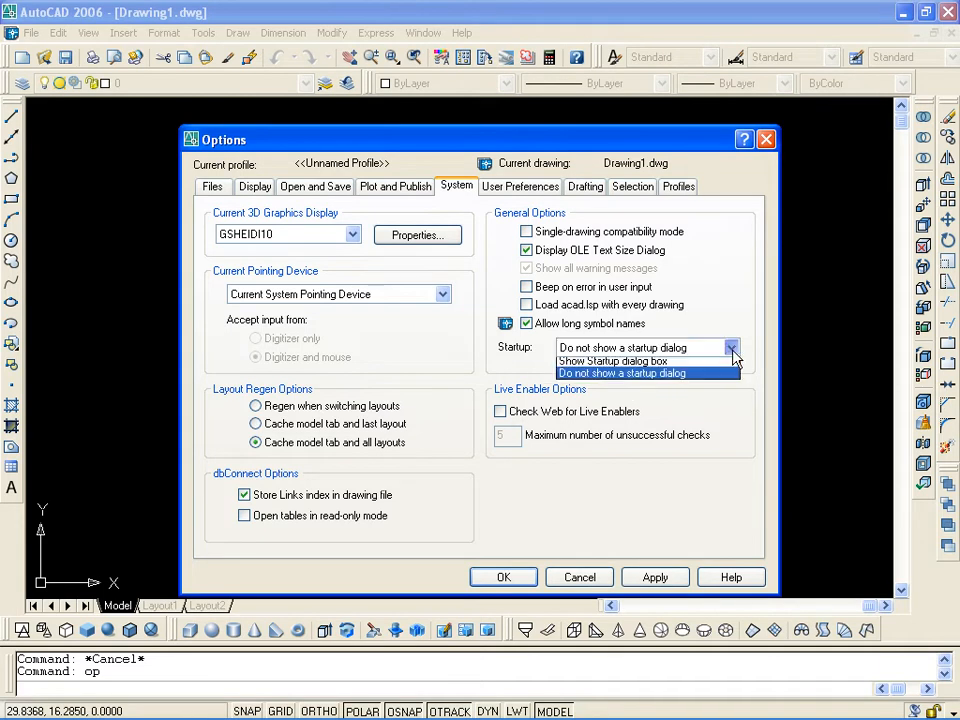
{"action": "left_click", "coordinate": [674, 368]}
{"action": "left_click", "coordinate": [655, 585]}
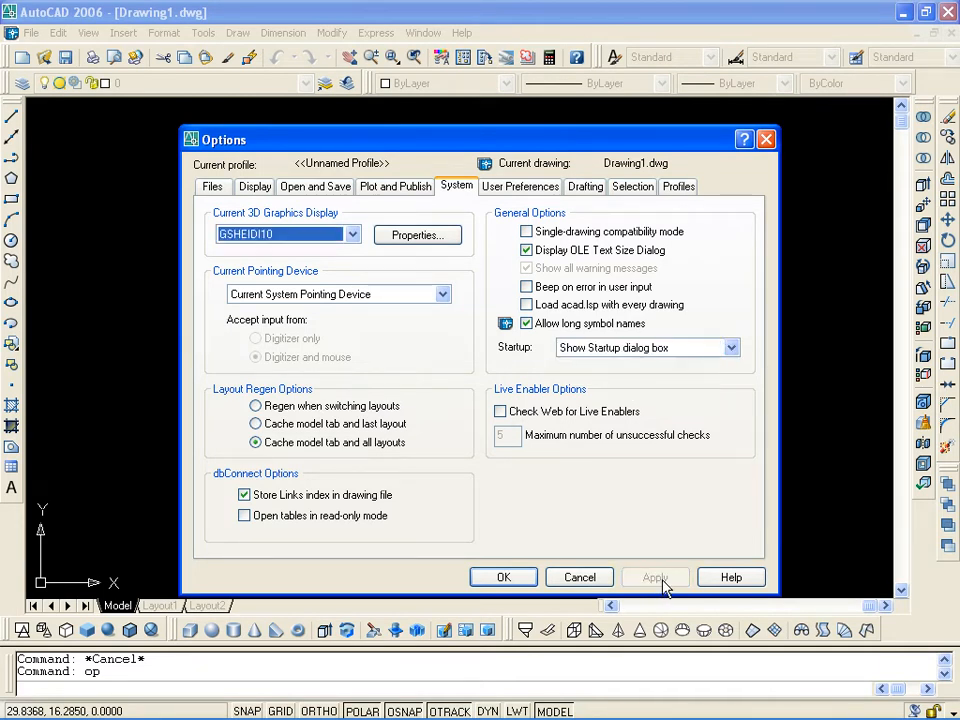
{"action": "left_click", "coordinate": [502, 578]}
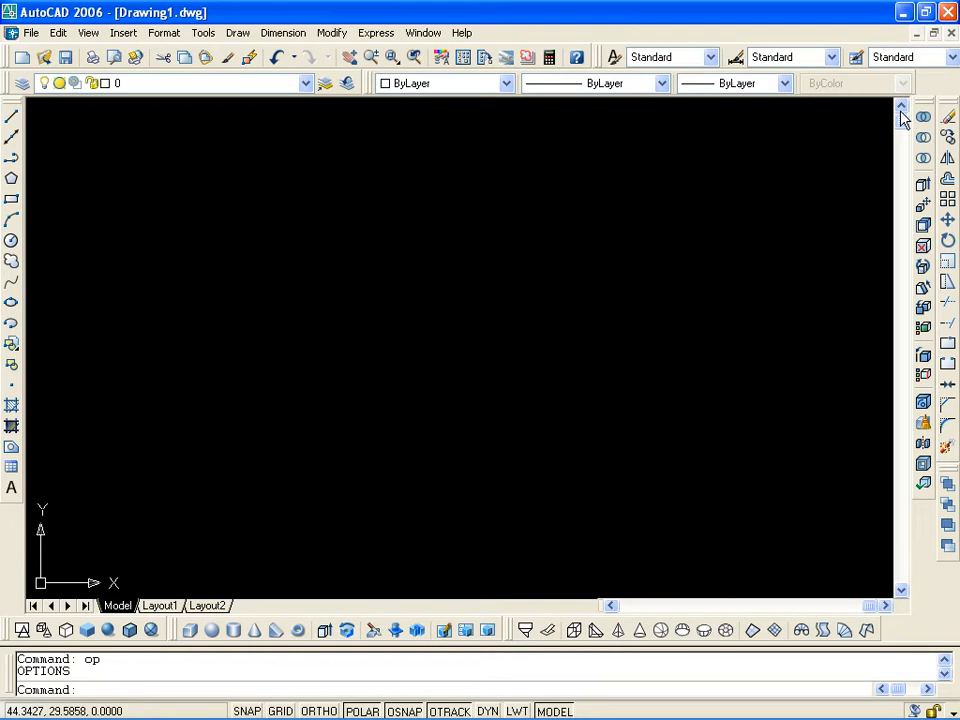
Reopen the system options to check the Startup setting and close them without making changes
{"action": "key", "text": "Escape"}
{"action": "type", "text": "op"}
{"action": "key", "text": "Return"}
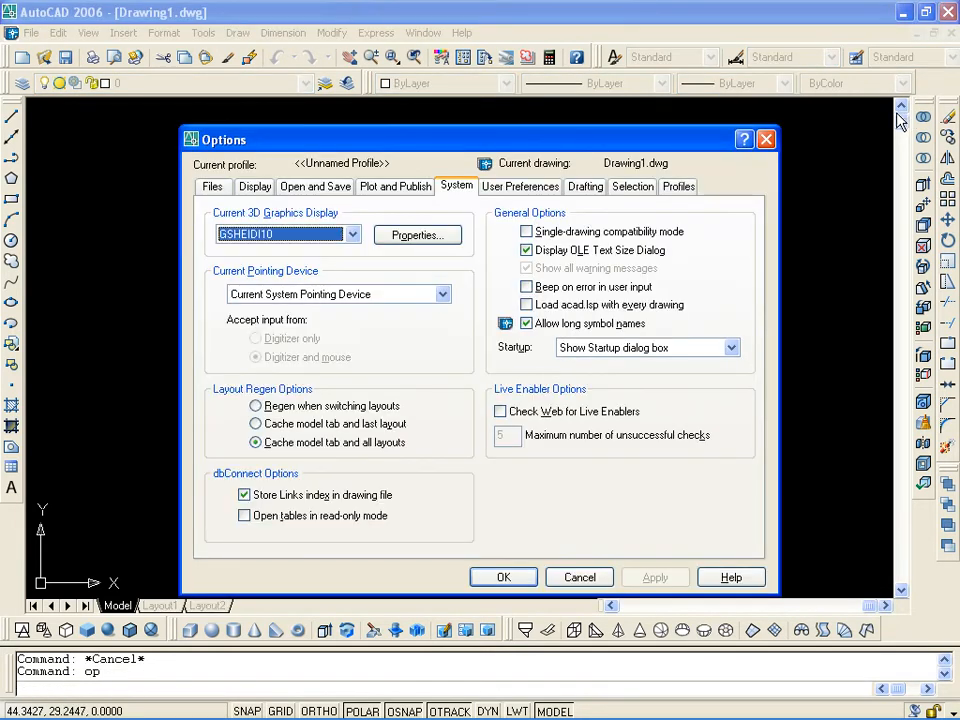
{"action": "left_click", "coordinate": [766, 139]}
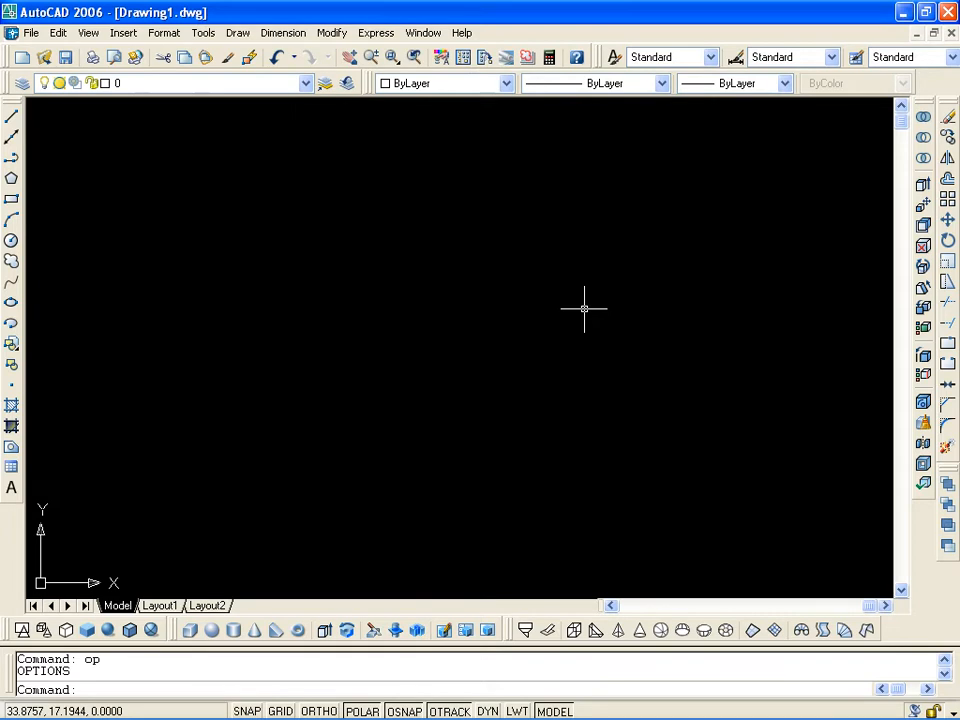
{"action": "key", "text": "Escape"}
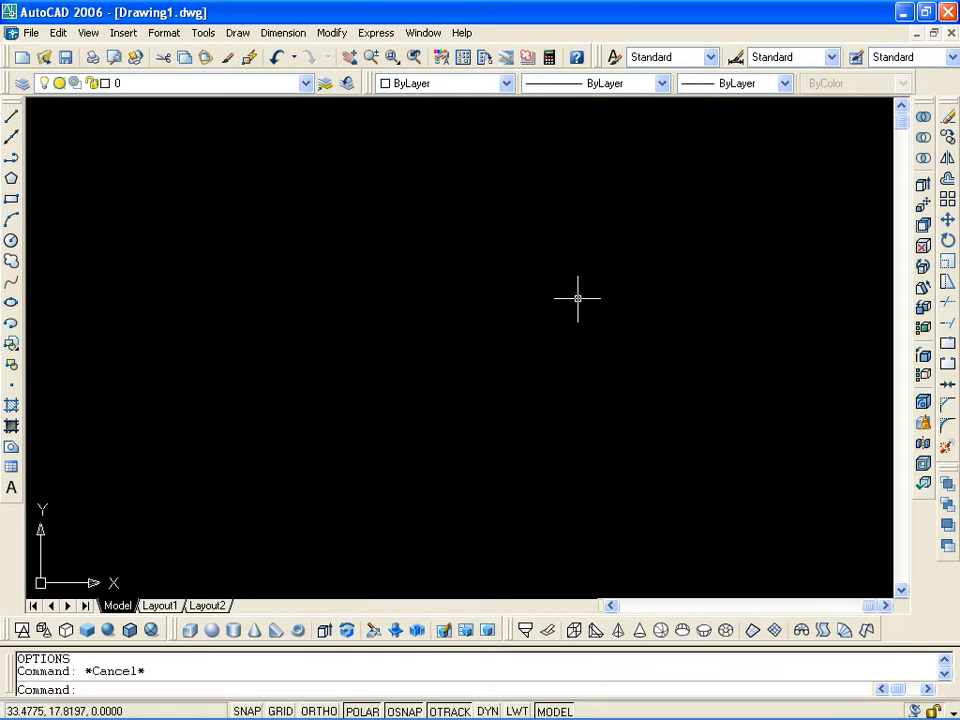
{"action": "type", "text": "op"}
{"action": "key", "text": "Return"}
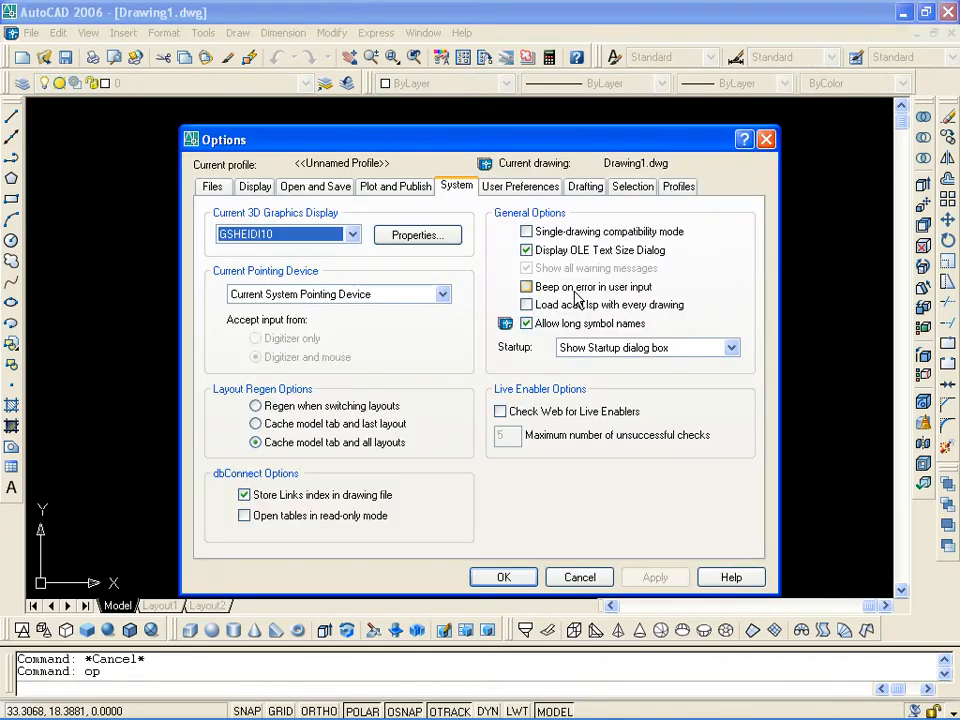
{"action": "left_click", "coordinate": [587, 585]}
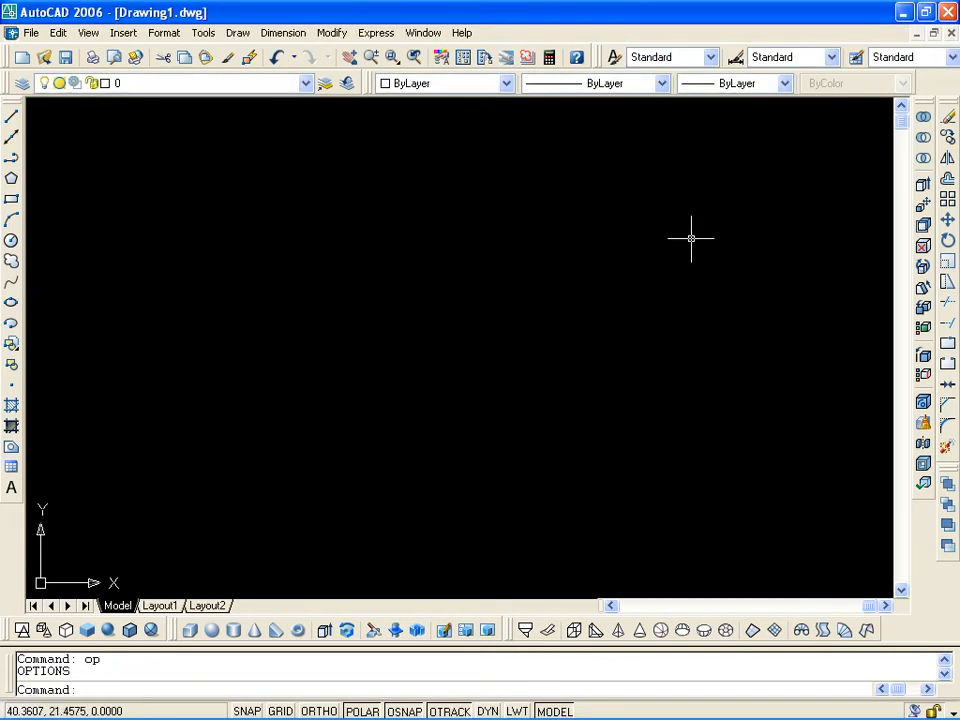
Close AutoCAD and relaunch it from the desktop to bring up the Startup dialog
{"action": "left_click", "coordinate": [948, 13]}
{"action": "left_click", "coordinate": [470, 396]}
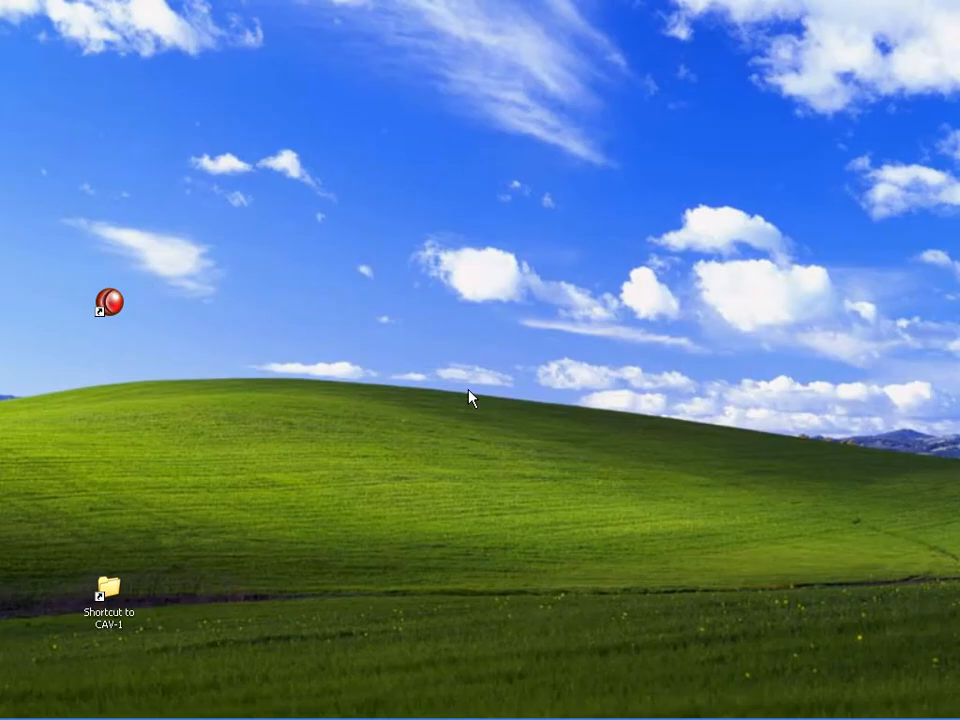
{"action": "double_click", "coordinate": [37, 236]}
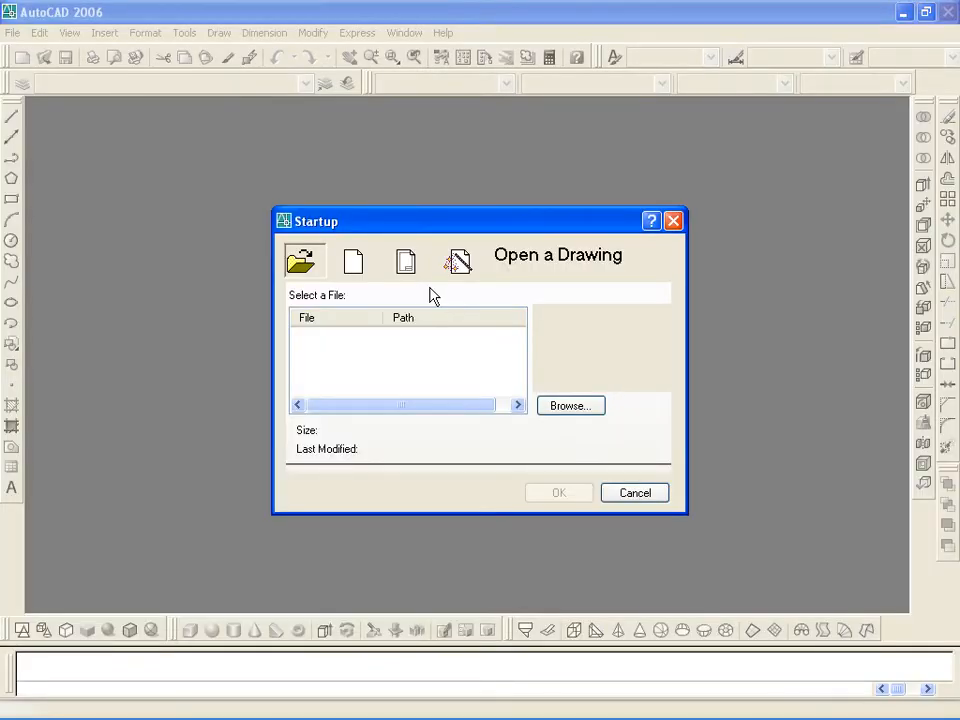
Compare the Advanced Setup and Quick Setup wizards and start a new drawing with Quick Setup
{"action": "left_click_drag", "start_coordinate": [459, 225], "coordinate": [476, 184]}
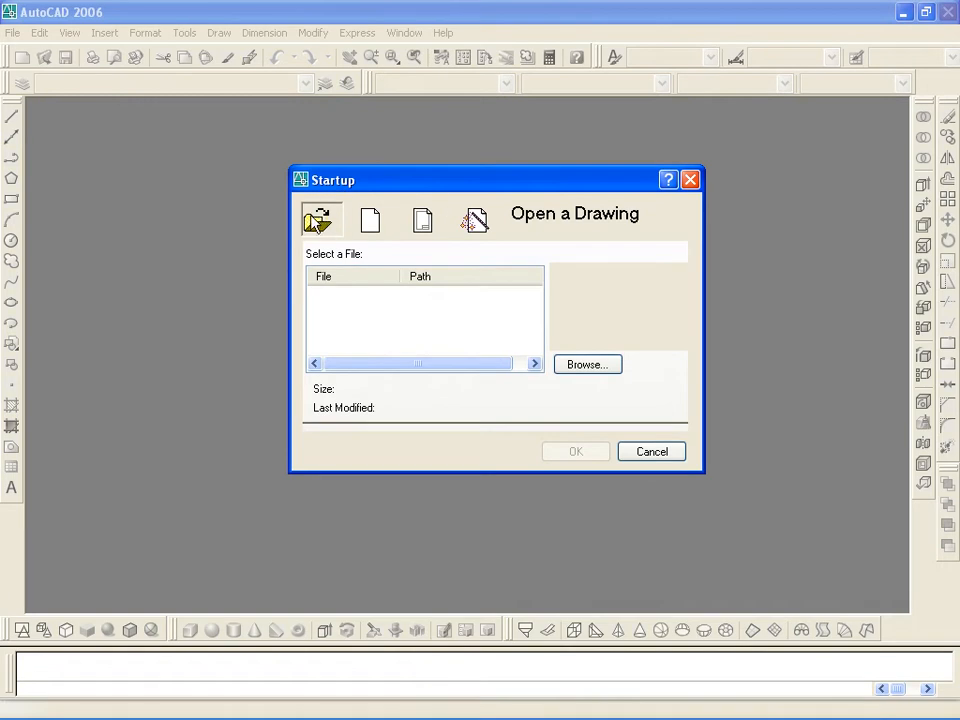
{"action": "left_click", "coordinate": [478, 223]}
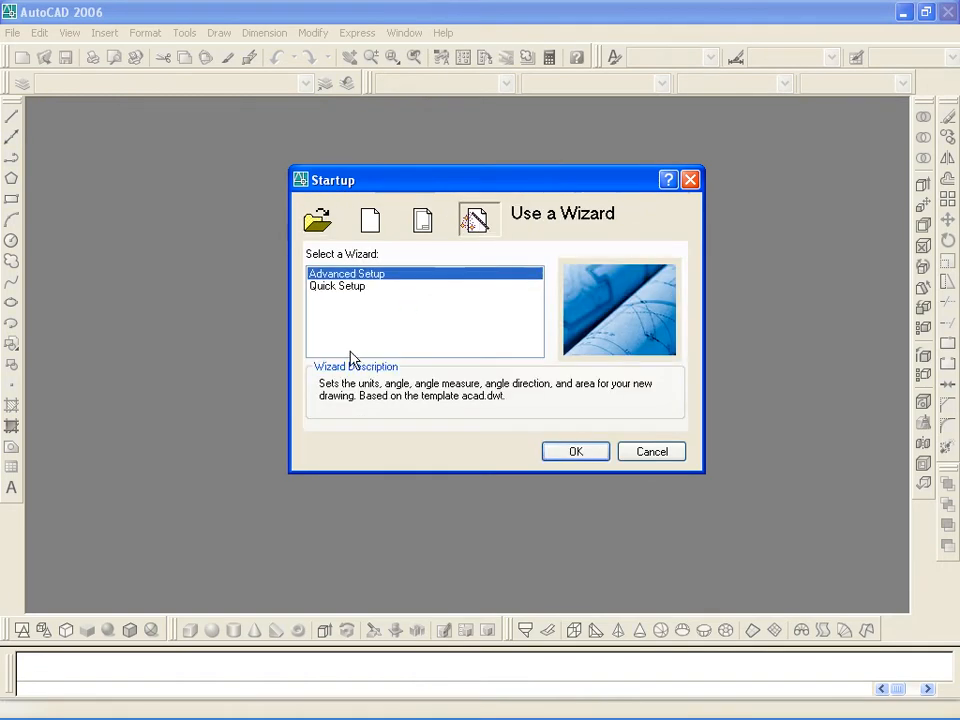
{"action": "left_click", "coordinate": [335, 288]}
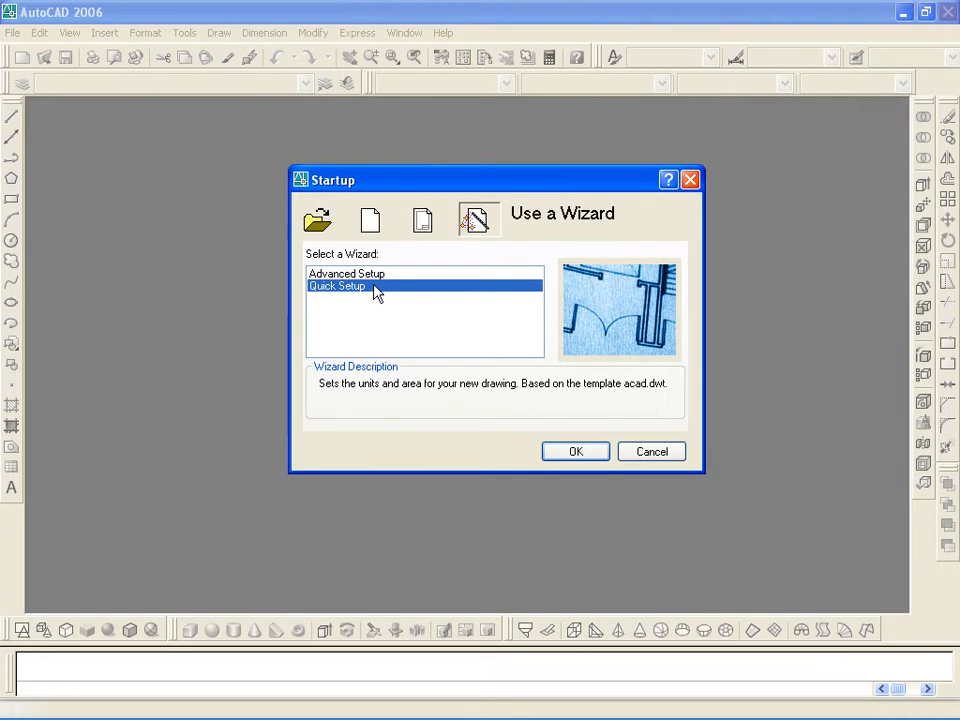
{"action": "left_click", "coordinate": [323, 275]}
{"action": "left_click", "coordinate": [326, 286]}
{"action": "left_click", "coordinate": [328, 273]}
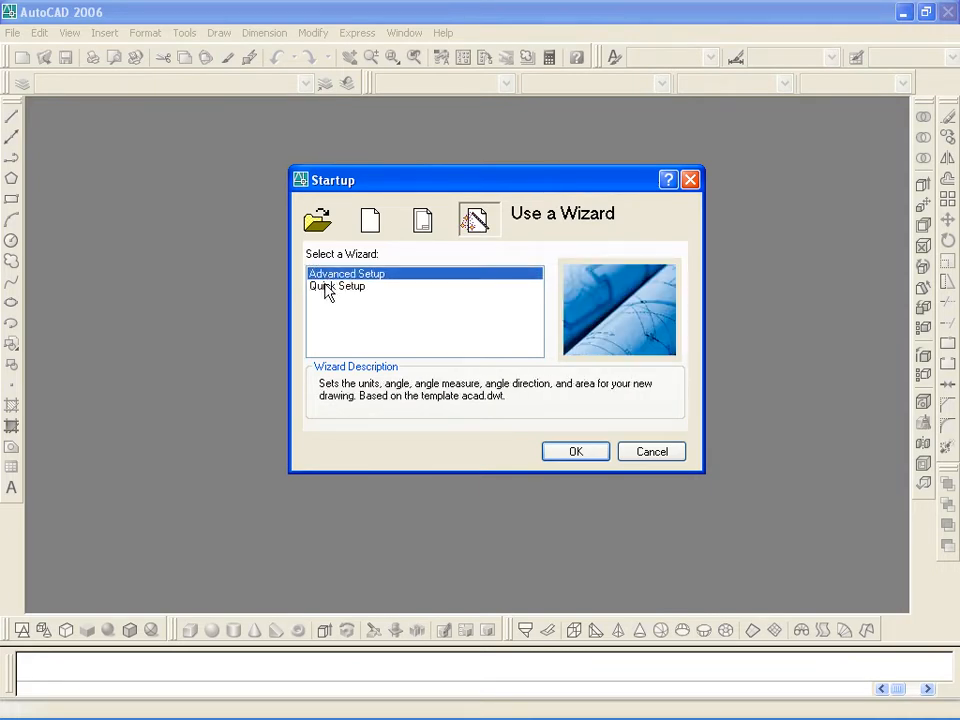
{"action": "left_click", "coordinate": [328, 287]}
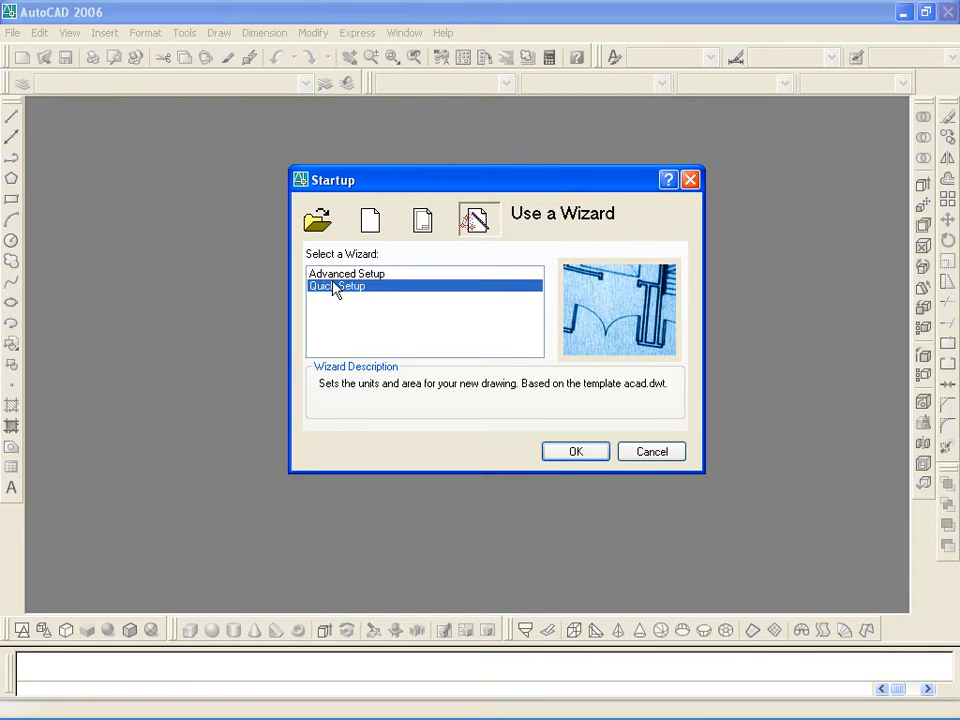
{"action": "left_click", "coordinate": [574, 455]}
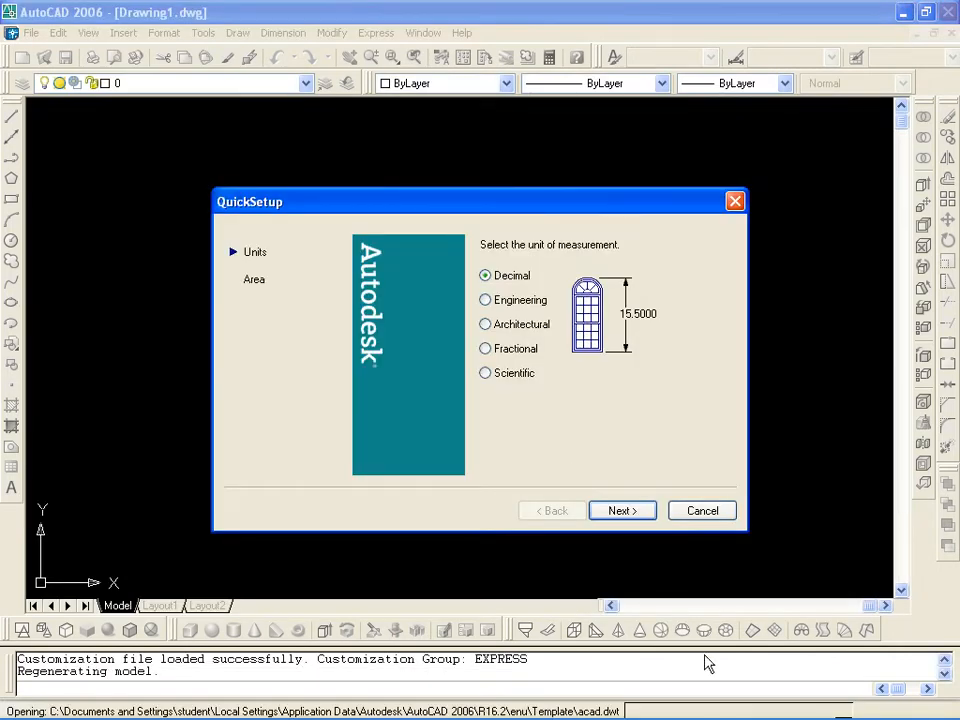
Choose Architectural as the unit of measurement and proceed to the drawing area settings
{"action": "left_click_drag", "start_coordinate": [514, 201], "coordinate": [526, 170]}
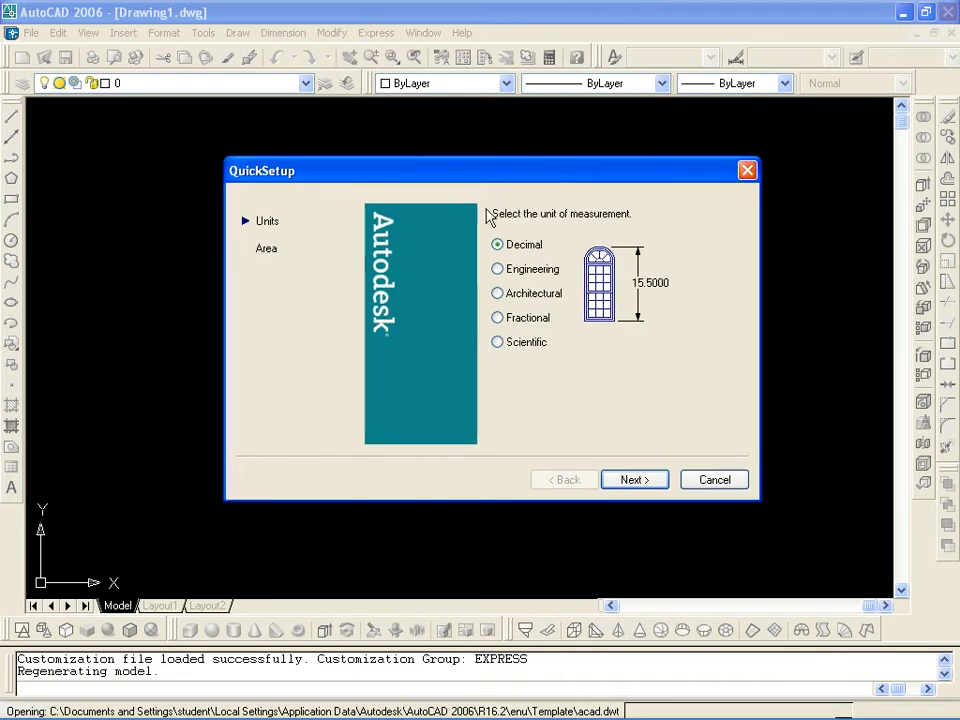
{"action": "left_click", "coordinate": [498, 296]}
{"action": "left_click", "coordinate": [659, 484]}
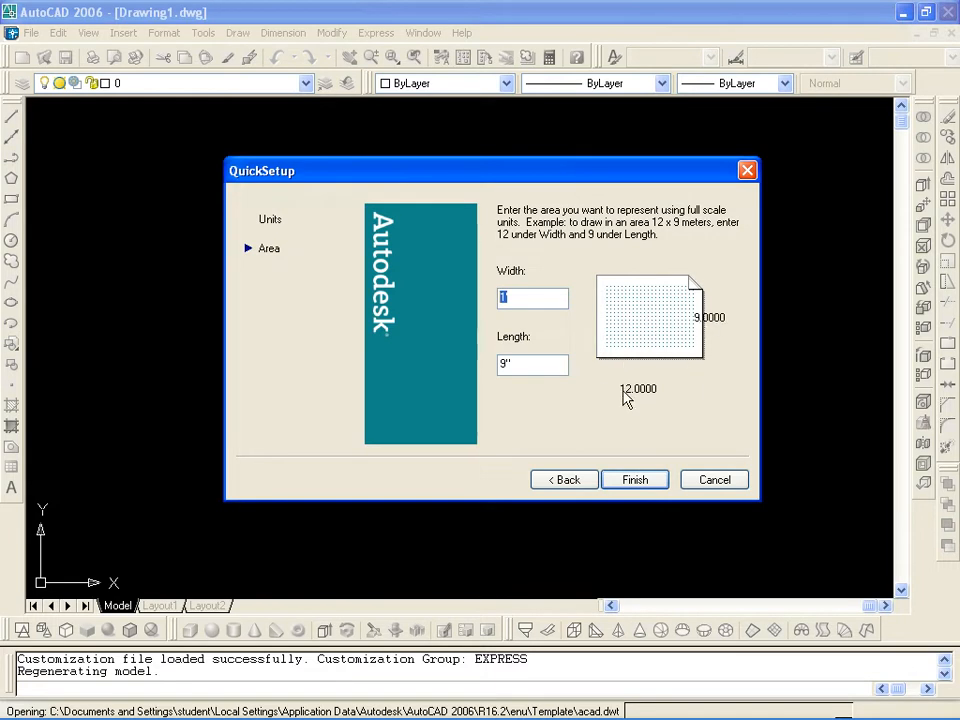
Set the drawing area to 500' wide by 500' long and finish the Quick Setup
{"action": "left_click", "coordinate": [518, 298]}
{"action": "left_click_drag", "start_coordinate": [518, 298], "coordinate": [491, 299]}
{"action": "key", "text": "Tab"}
{"action": "left_click", "coordinate": [516, 298]}
{"action": "left_click", "coordinate": [516, 364]}
{"action": "left_click_drag", "start_coordinate": [516, 364], "coordinate": [500, 361]}
{"action": "left_click_drag", "start_coordinate": [520, 297], "coordinate": [497, 297]}
{"action": "type", "text": "500"}
{"action": "key", "text": "Tab"}
{"action": "type", "text": "500'"}
{"action": "double_click", "coordinate": [540, 298]}
{"action": "double_click", "coordinate": [536, 364]}
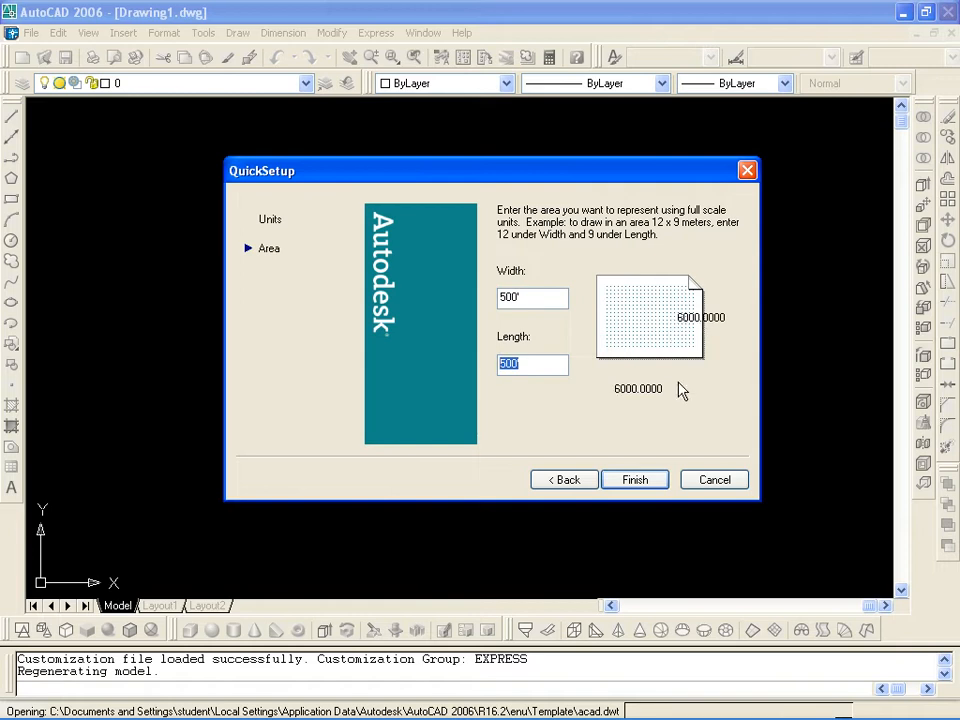
{"action": "left_click", "coordinate": [636, 485]}
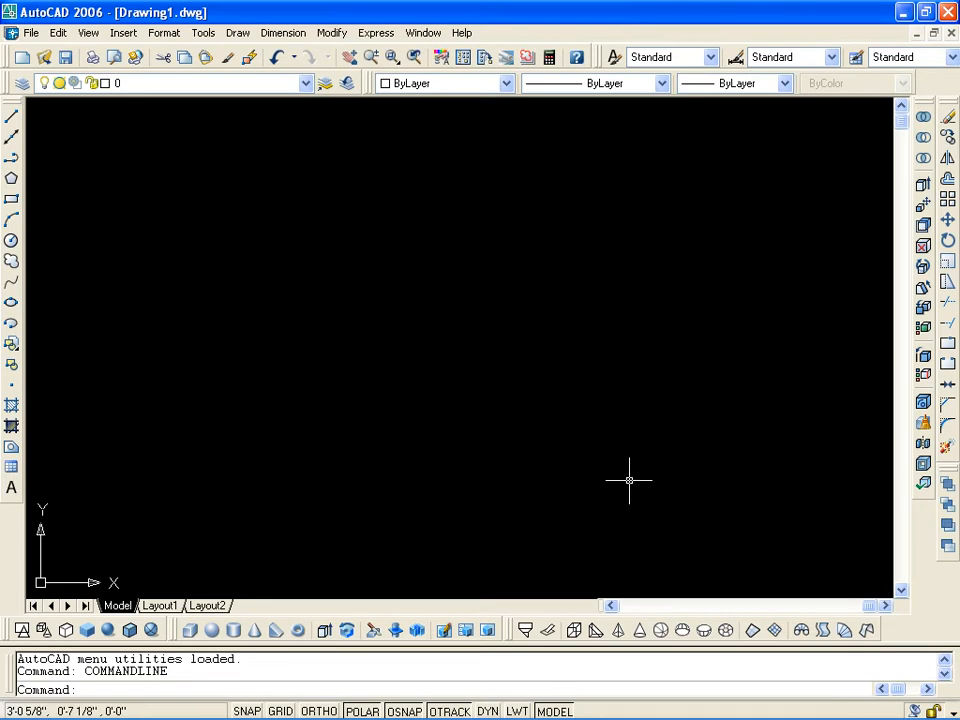
In the drawing units, try the Decimal length type, return it to Architectural and close the dialog
{"action": "key", "text": "Escape"}
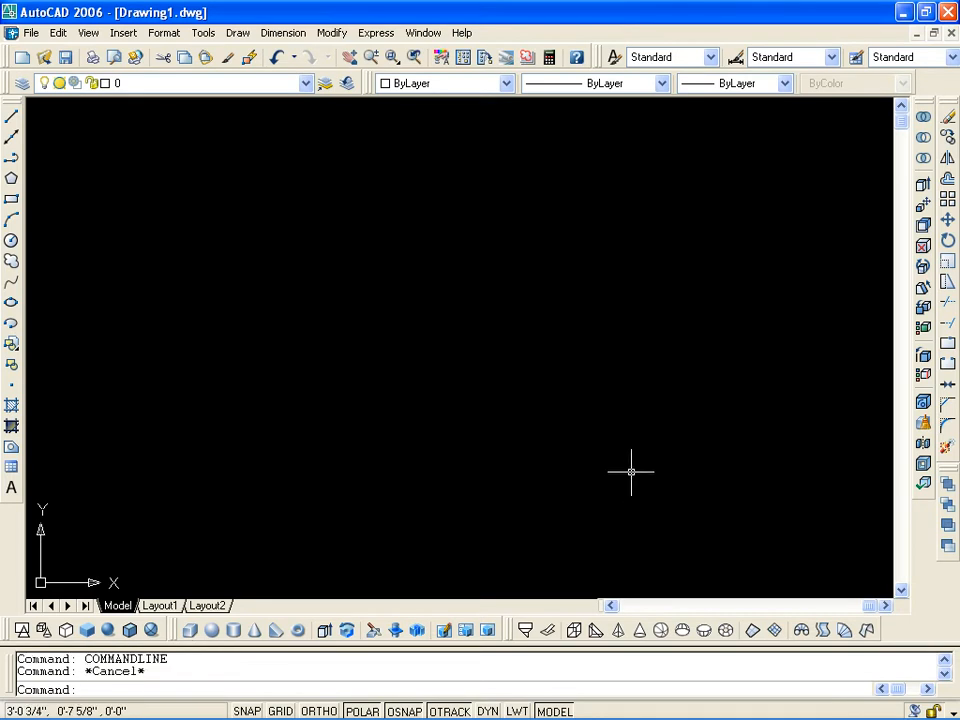
{"action": "type", "text": "un"}
{"action": "key", "text": "Return"}
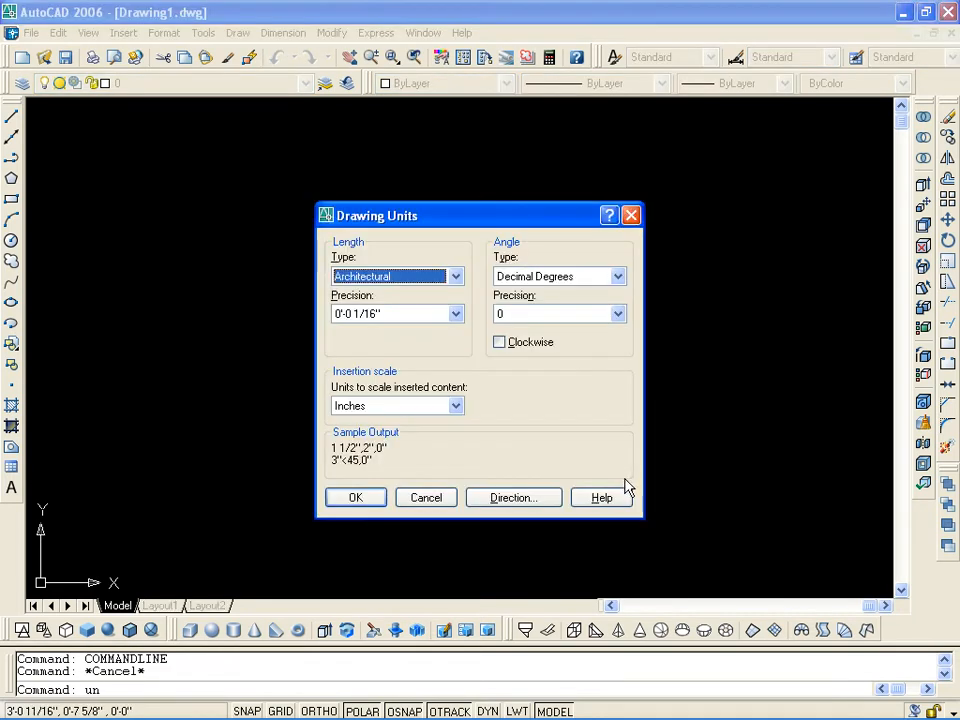
{"action": "left_click_drag", "start_coordinate": [503, 195], "coordinate": [505, 193]}
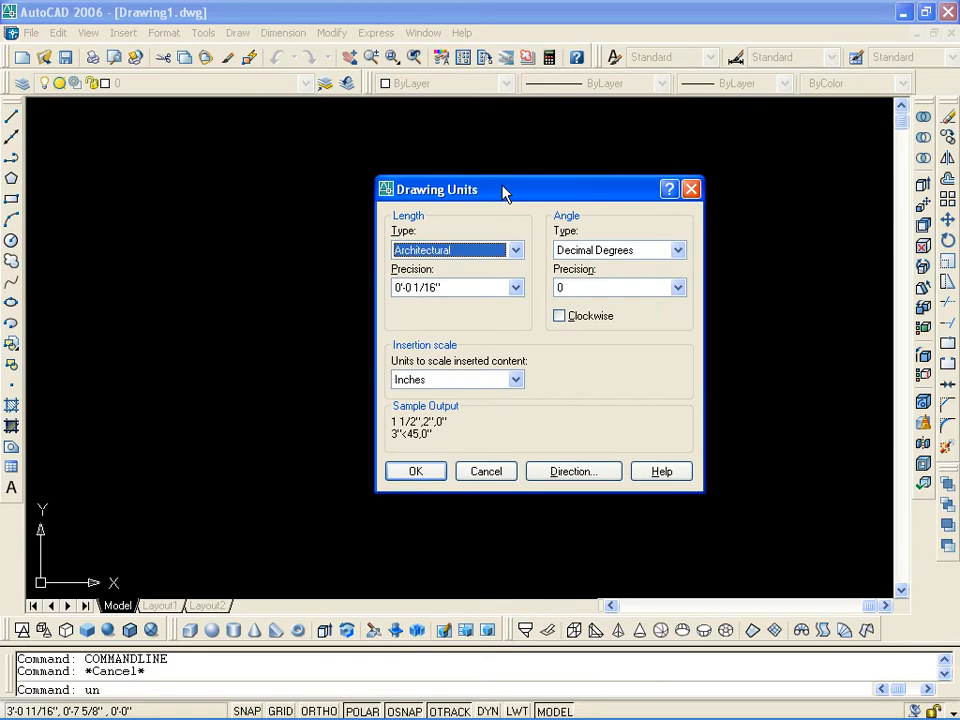
{"action": "left_click", "coordinate": [516, 252]}
{"action": "left_click", "coordinate": [471, 280]}
{"action": "left_click", "coordinate": [516, 256]}
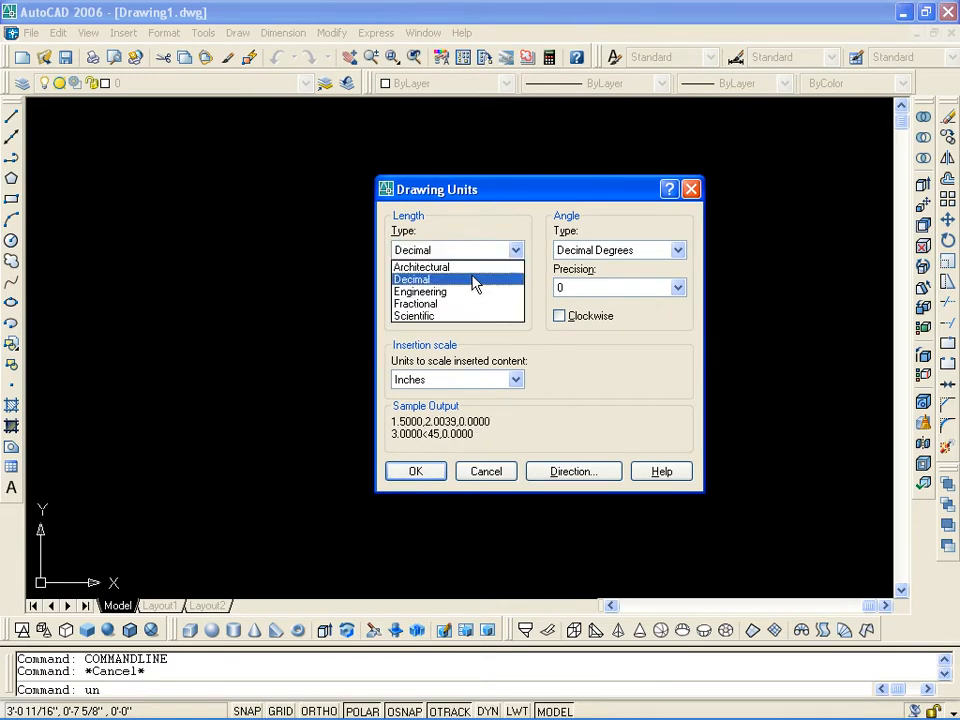
{"action": "left_click", "coordinate": [476, 270]}
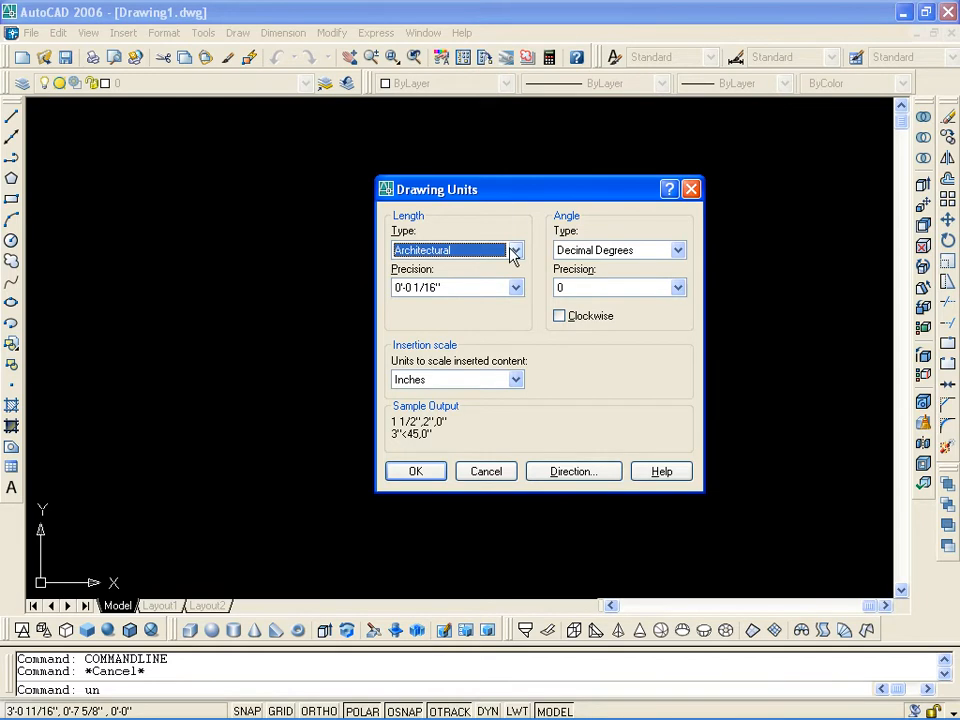
{"action": "left_click", "coordinate": [425, 476]}
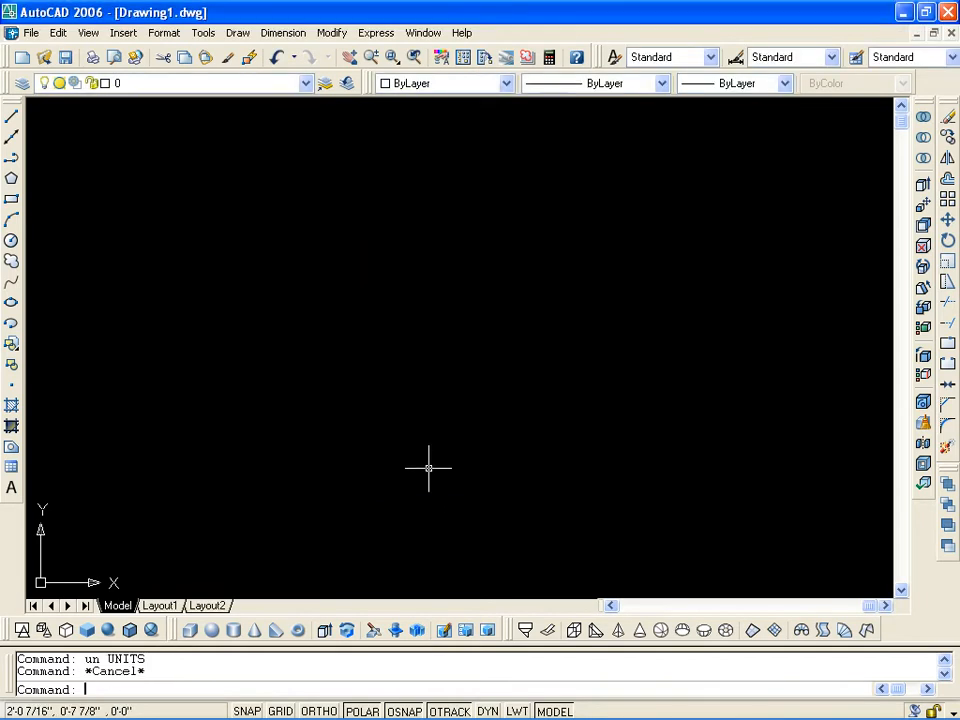
{"action": "left_click", "coordinate": [90, 35]}
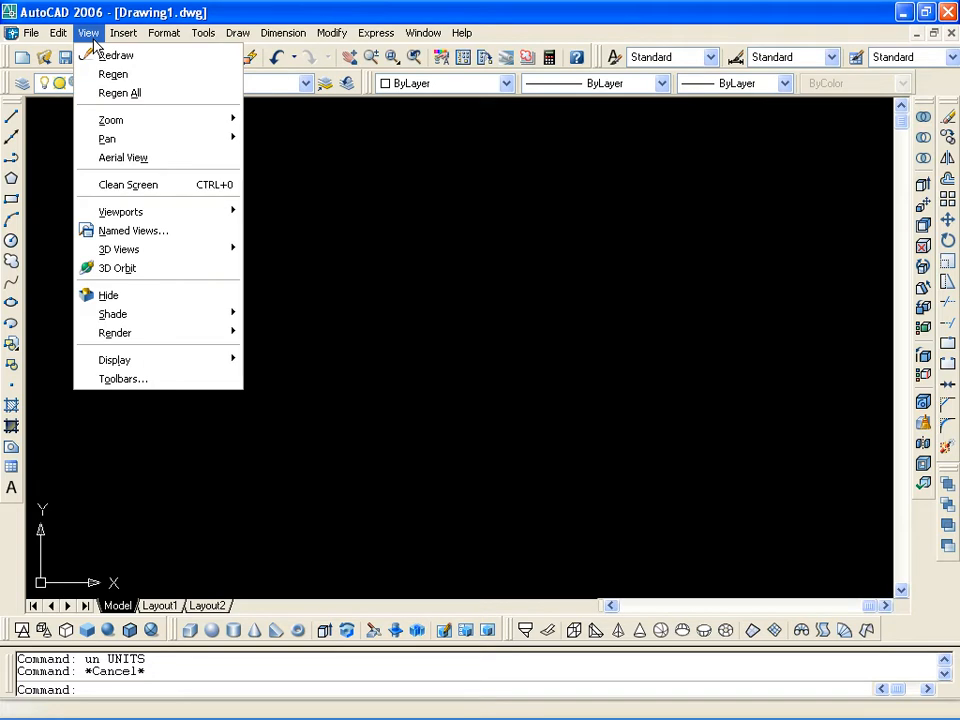
{"action": "left_click", "coordinate": [90, 33]}
{"action": "type", "text": "n"}
{"action": "key", "text": "Return"}
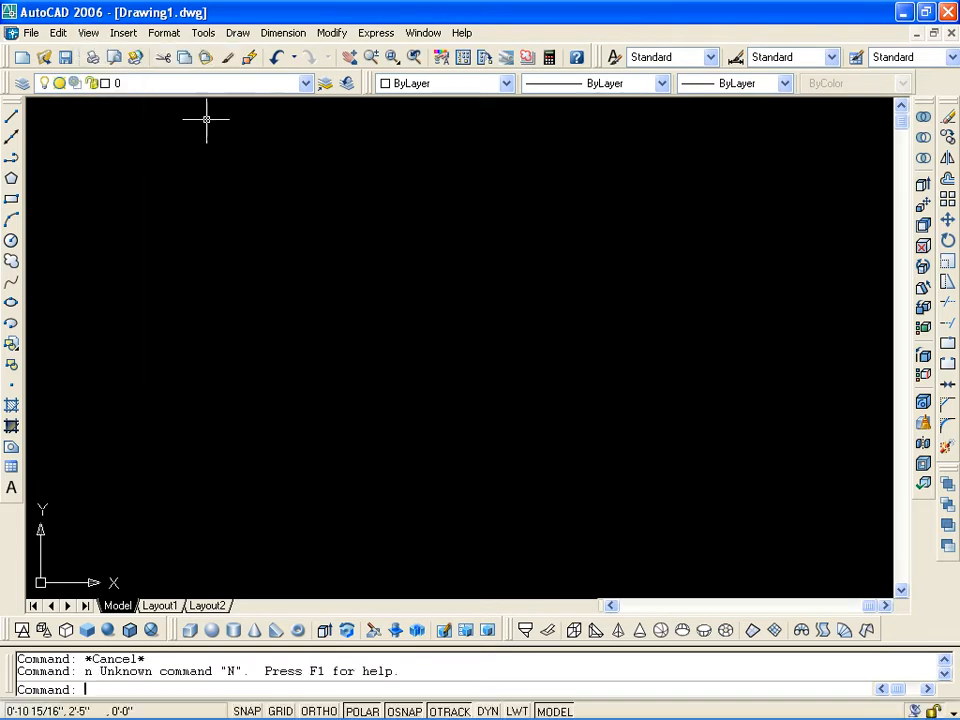
Review the angle and length type options in the drawing units, keeping Decimal Degrees and Architectural
{"action": "key", "text": "Escape"}
{"action": "type", "text": "u"}
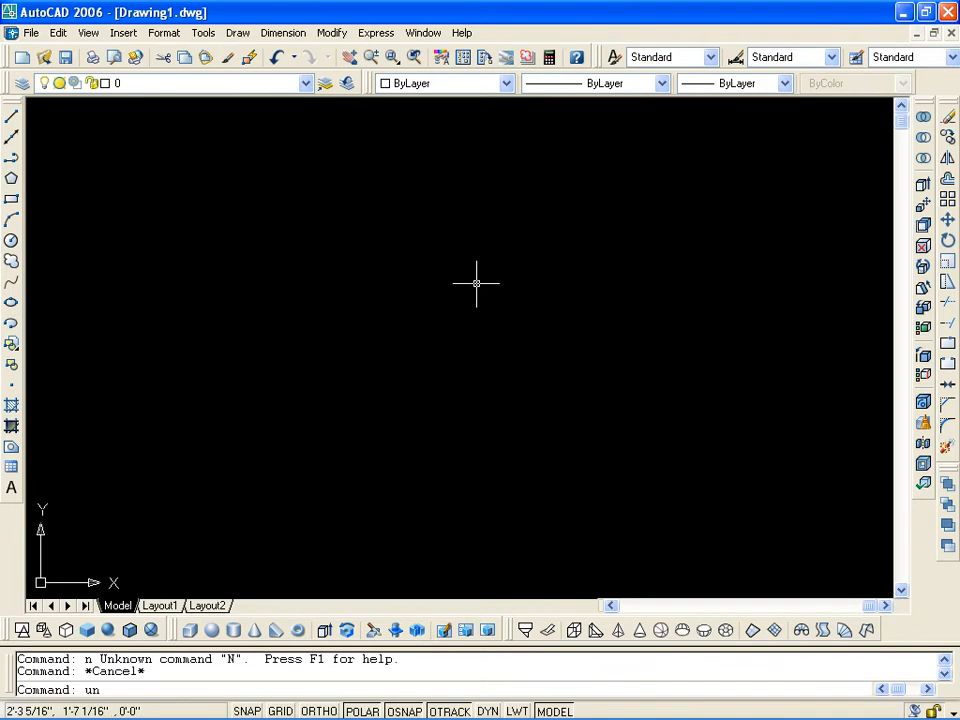
{"action": "type", "text": "n"}
{"action": "key", "text": "Return"}
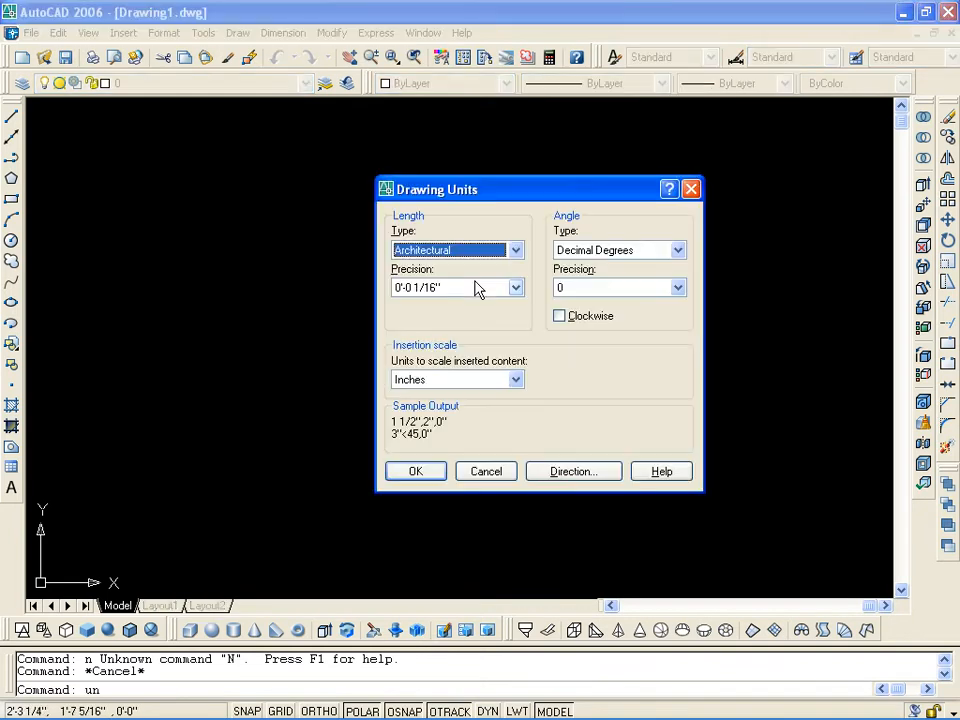
{"action": "left_click", "coordinate": [678, 251]}
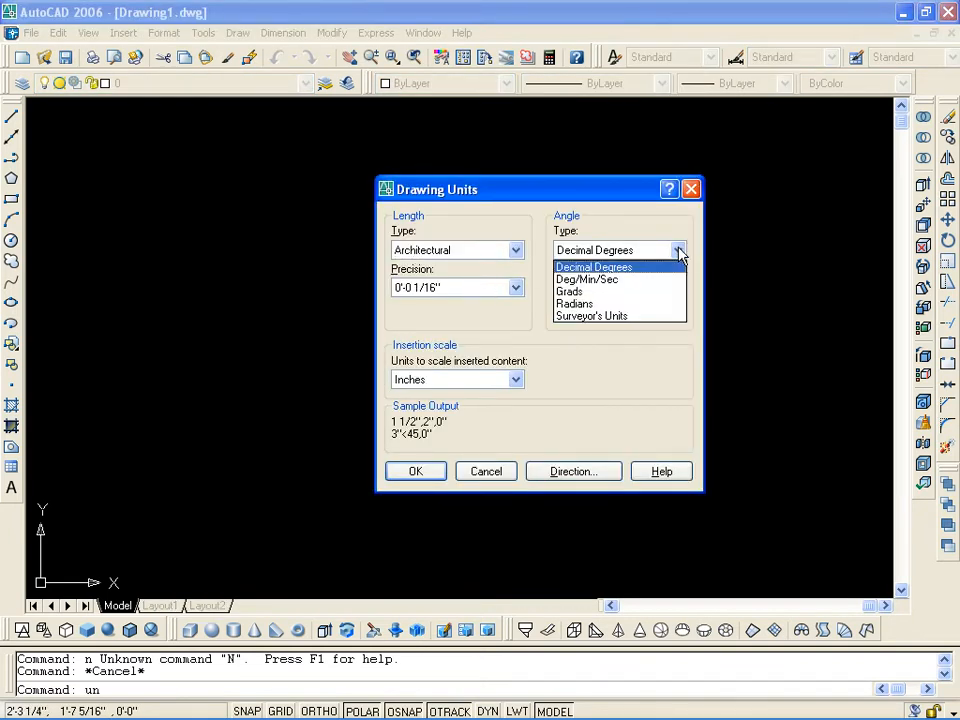
{"action": "left_click", "coordinate": [535, 250]}
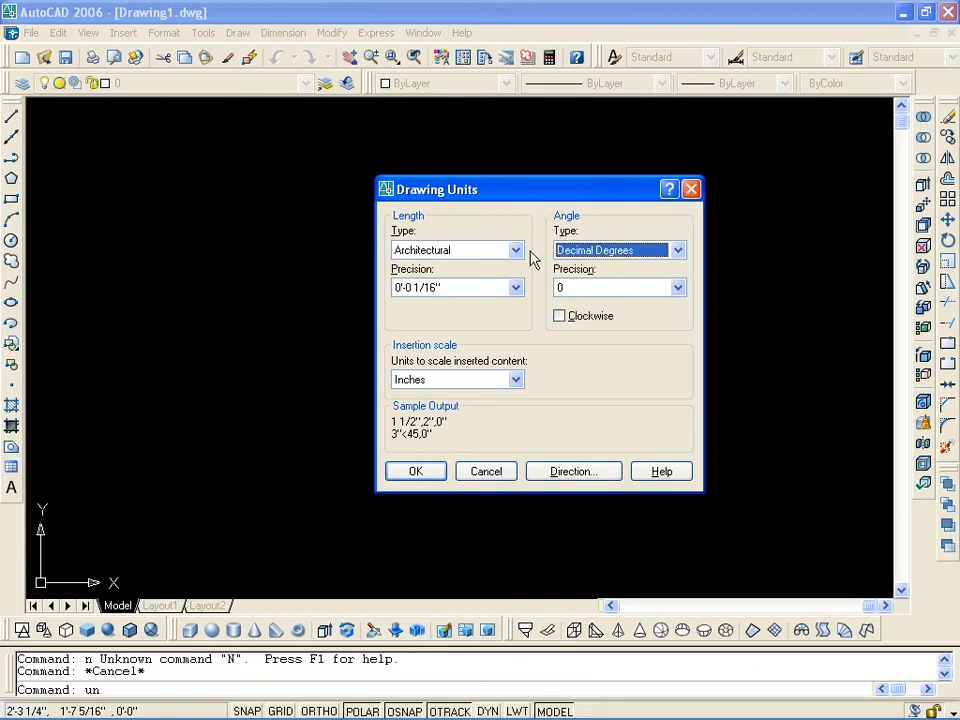
{"action": "left_click", "coordinate": [516, 252]}
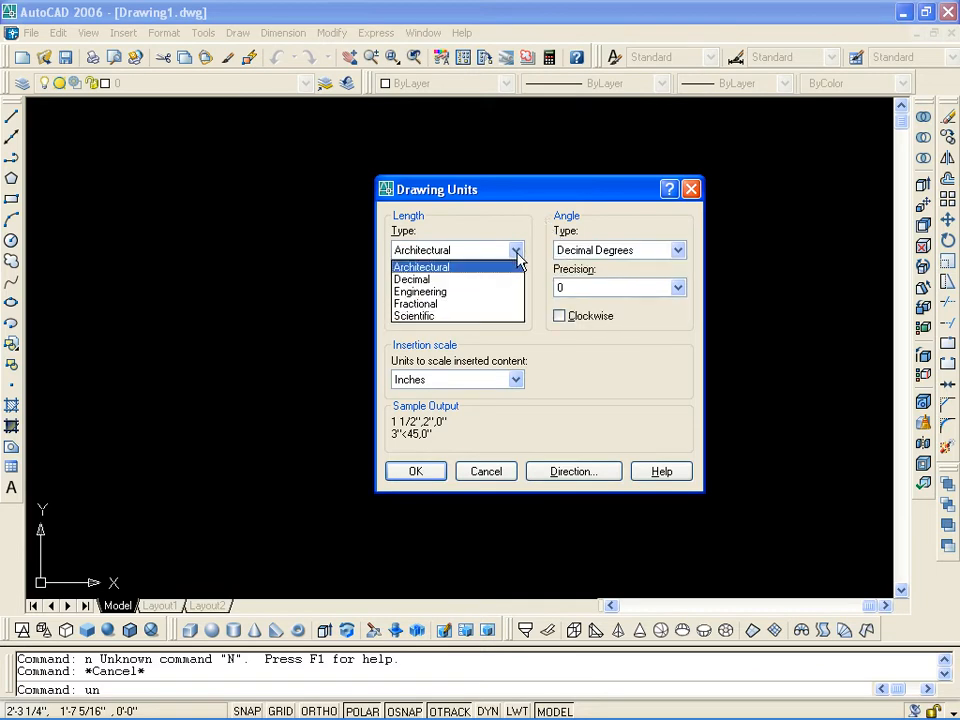
{"action": "left_click", "coordinate": [459, 273]}
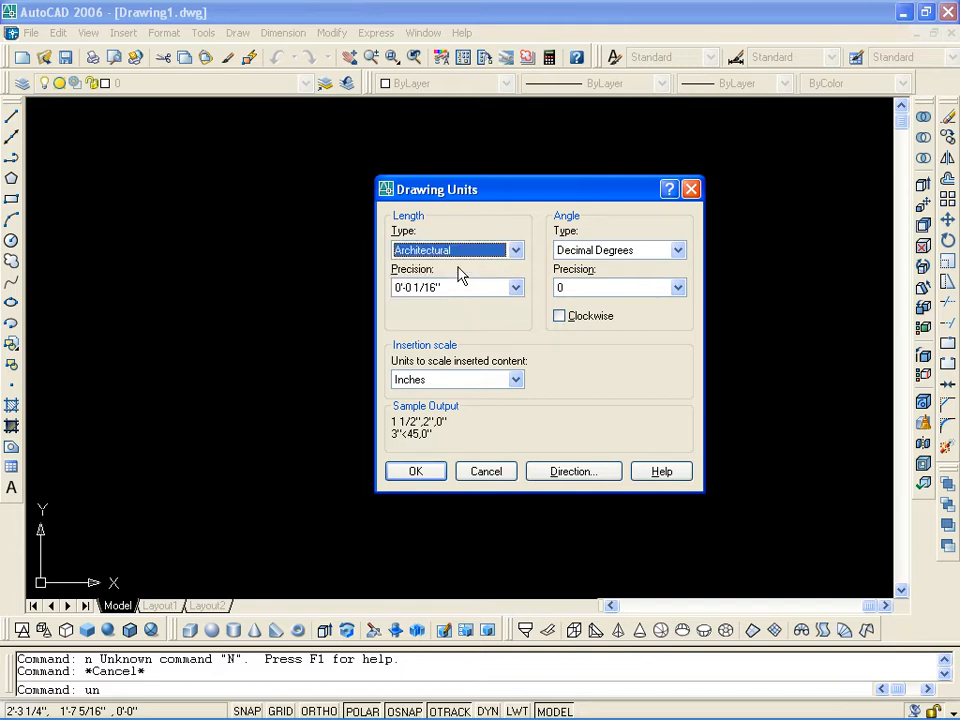
{"action": "left_click", "coordinate": [432, 469]}
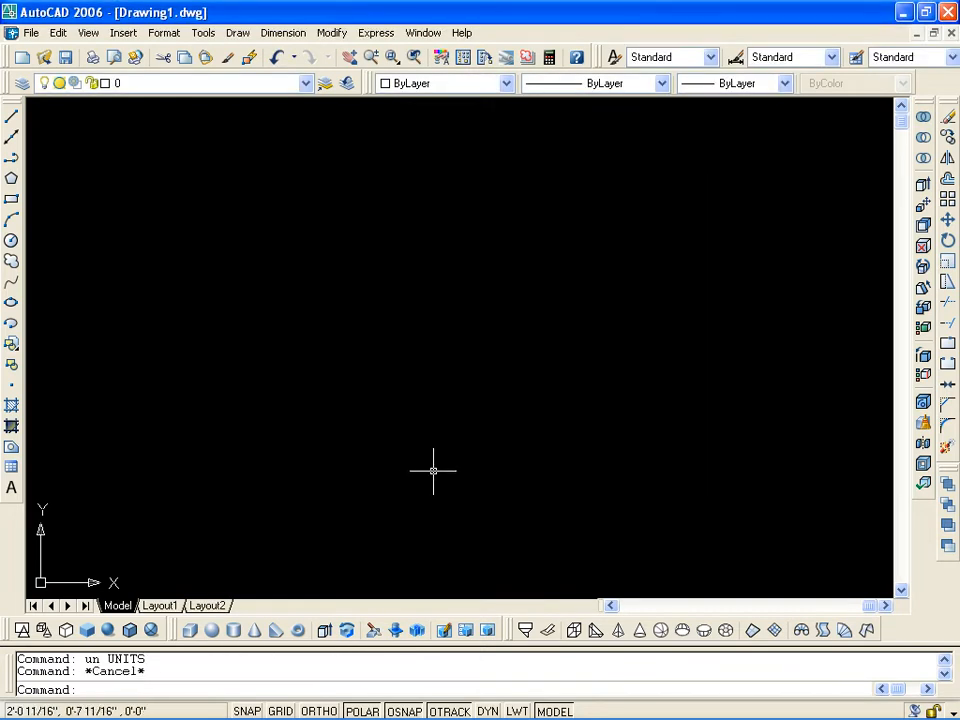
Look at the display options available for the UCS icon and dismiss them without changing anything
{"action": "left_click", "coordinate": [88, 32]}
{"action": "mouse_move", "coordinate": [193, 371]}
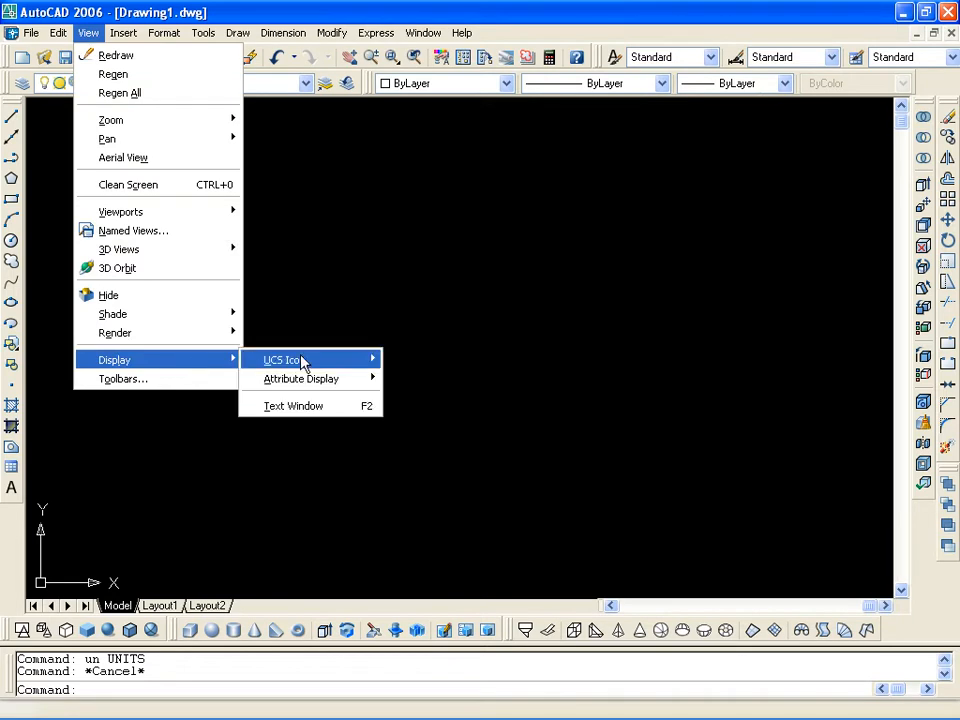
{"action": "mouse_move", "coordinate": [302, 364]}
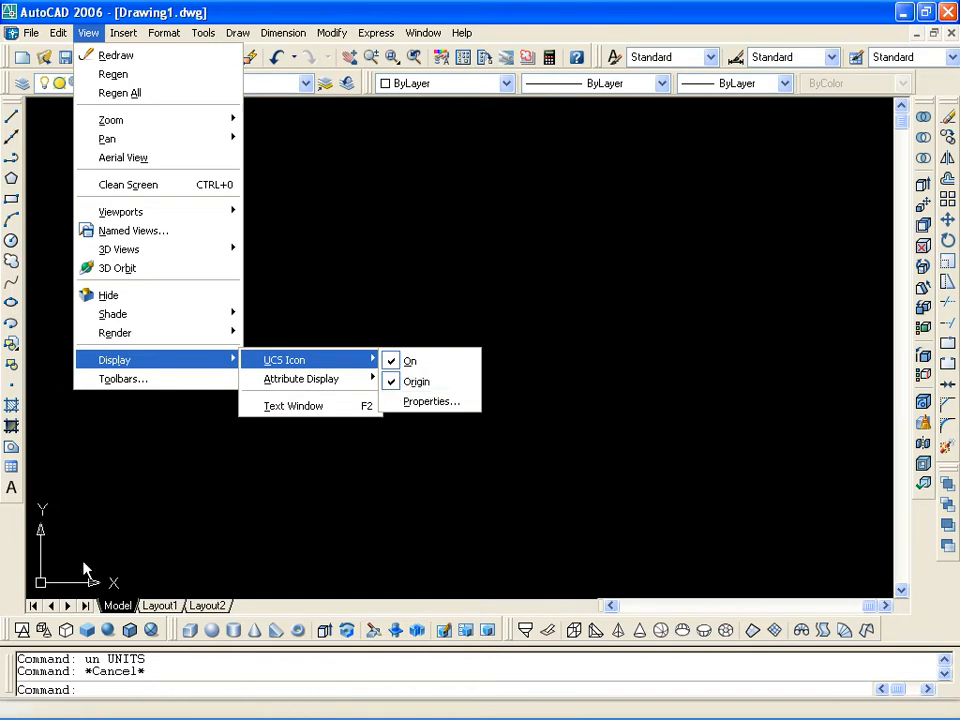
{"action": "left_click", "coordinate": [106, 524]}
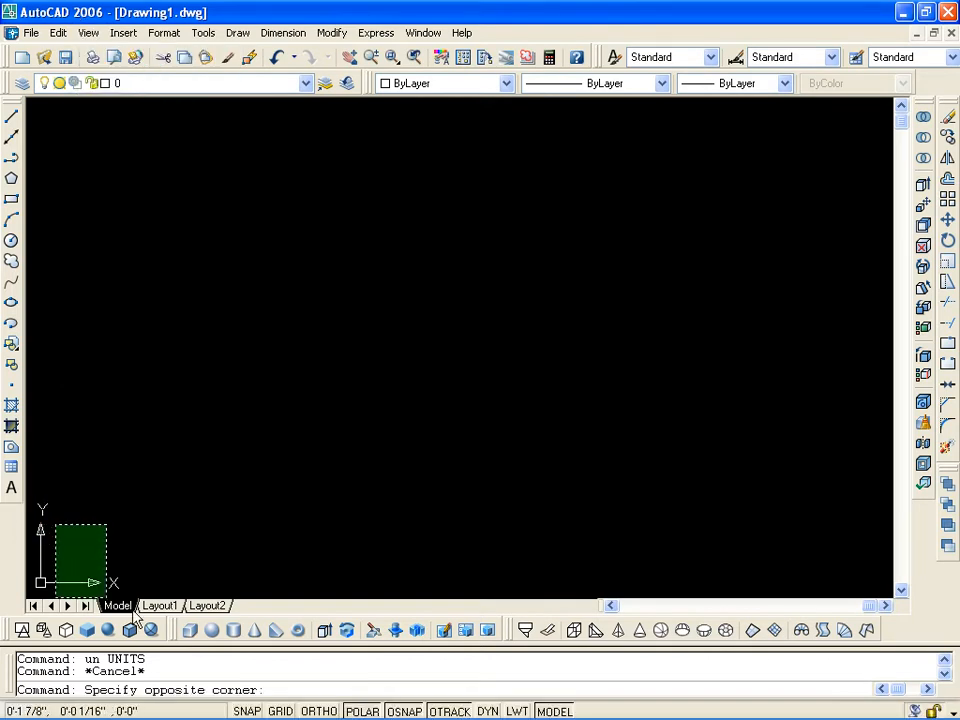
{"action": "key", "text": "Escape"}
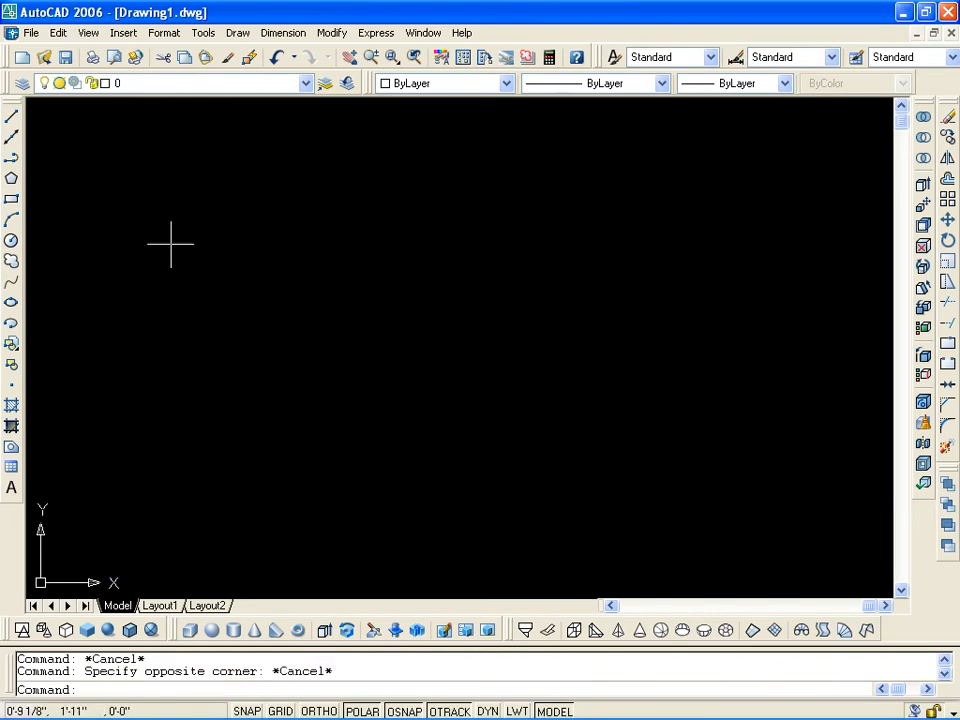
{"action": "left_click", "coordinate": [88, 34]}
{"action": "key", "text": "Escape"}
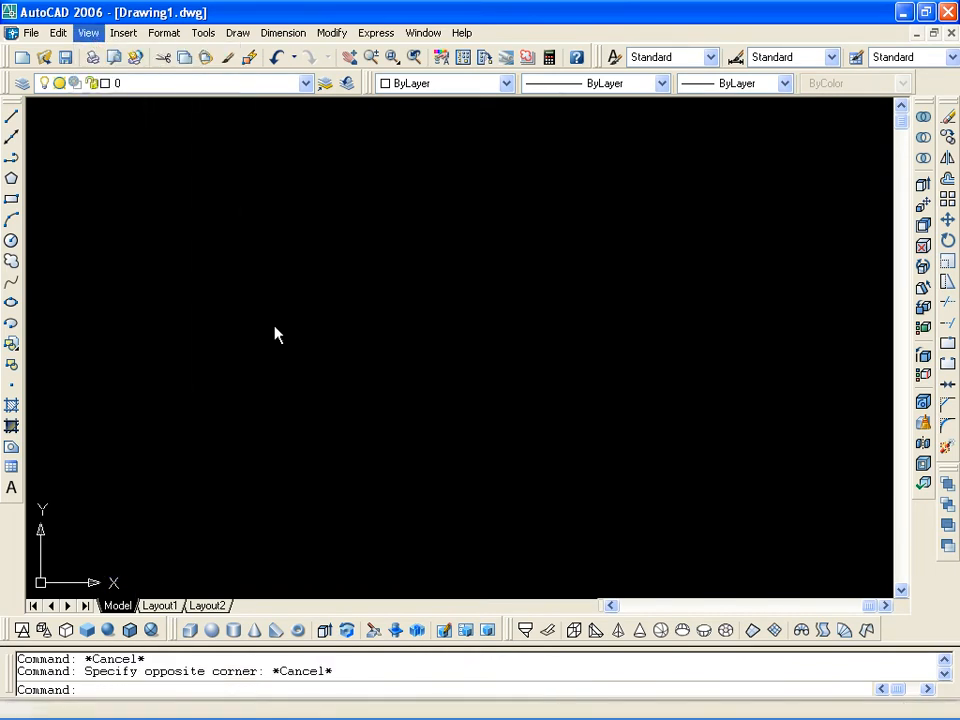
Zoom repeatedly out and in to examine how the UCS icon moves relative to the drawing origin
{"action": "left_click", "coordinate": [364, 381]}
{"action": "scroll", "coordinate": [360, 365], "scroll_direction": "down", "scroll_amount": 5}
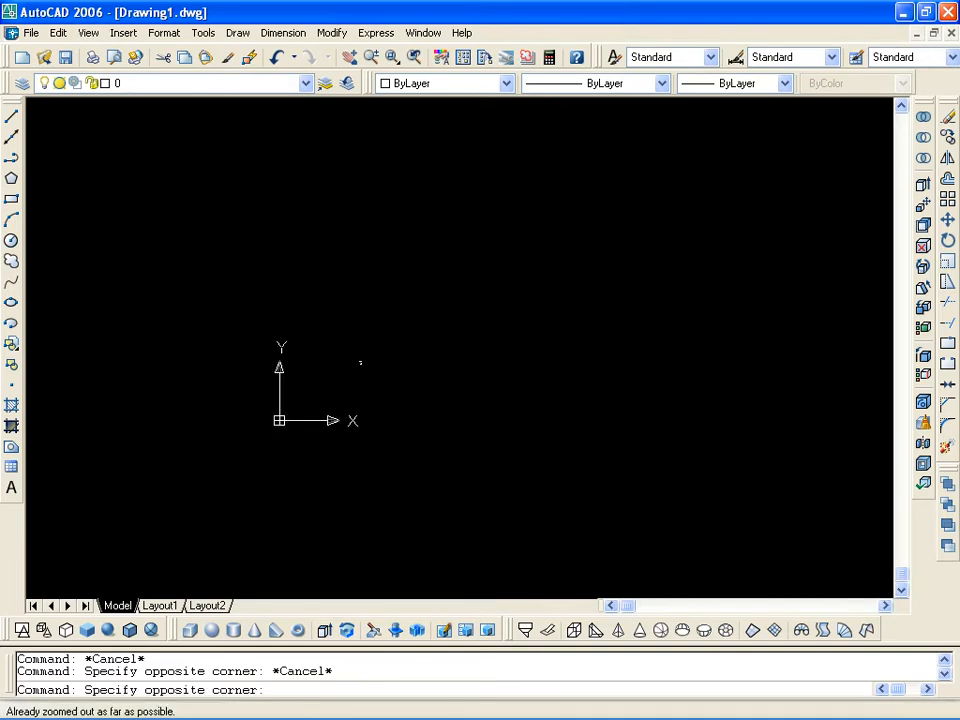
{"action": "scroll", "coordinate": [361, 362], "scroll_direction": "up", "scroll_amount": 8}
{"action": "scroll", "coordinate": [361, 362], "scroll_direction": "down", "scroll_amount": 8}
{"action": "scroll", "coordinate": [361, 362], "scroll_direction": "up", "scroll_amount": 8}
{"action": "scroll", "coordinate": [361, 362], "scroll_direction": "down", "scroll_amount": 8}
{"action": "scroll", "coordinate": [361, 362], "scroll_direction": "up", "scroll_amount": 8}
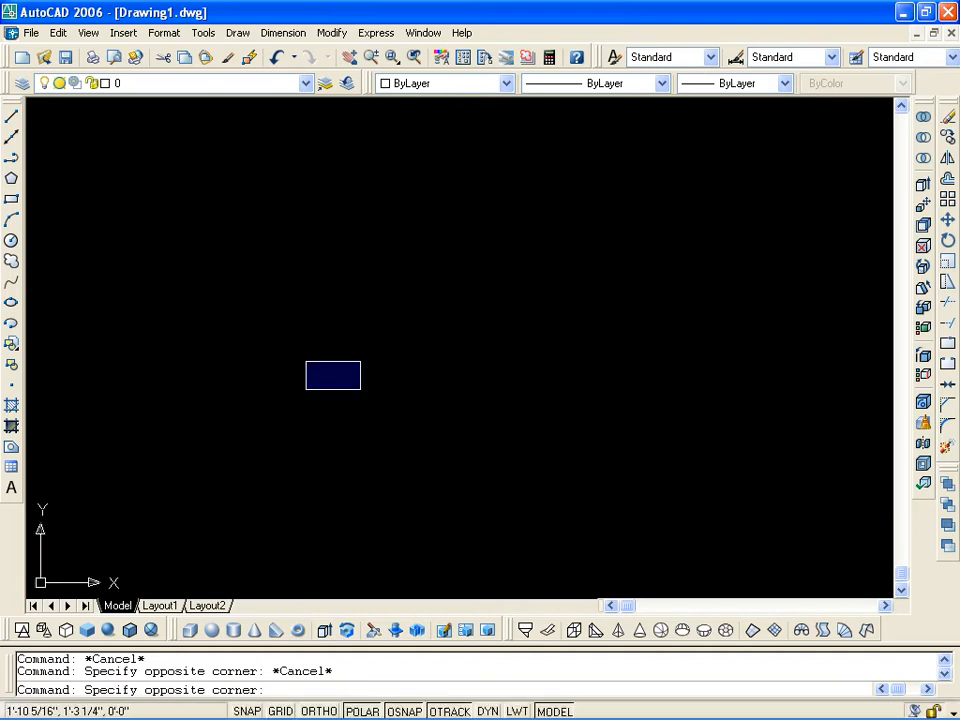
{"action": "scroll", "coordinate": [361, 362], "scroll_direction": "down", "scroll_amount": 5}
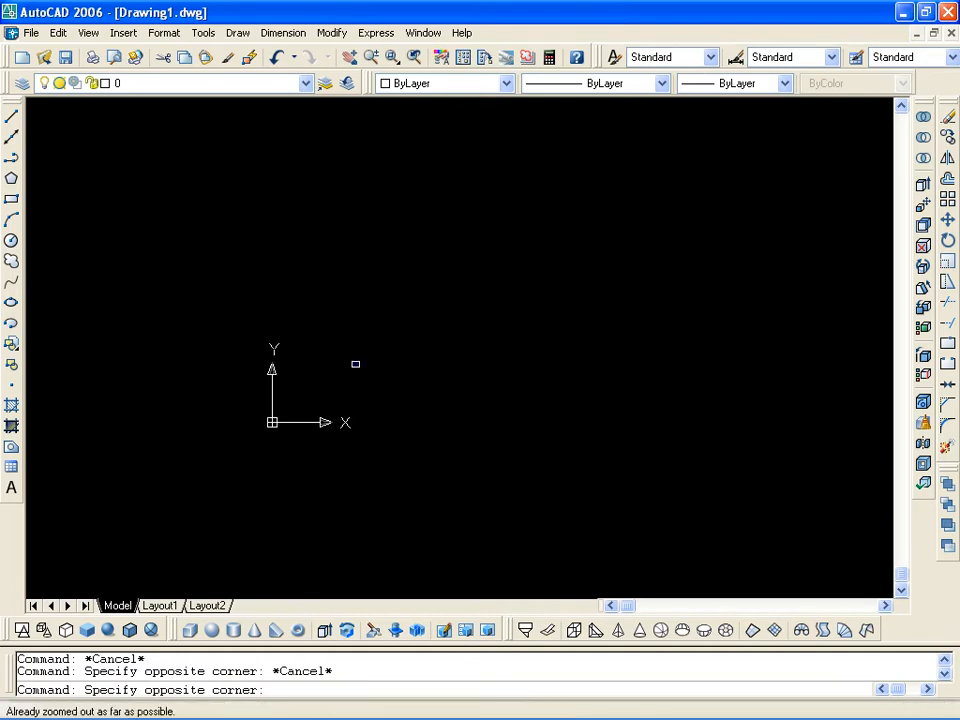
{"action": "key", "text": "Escape"}
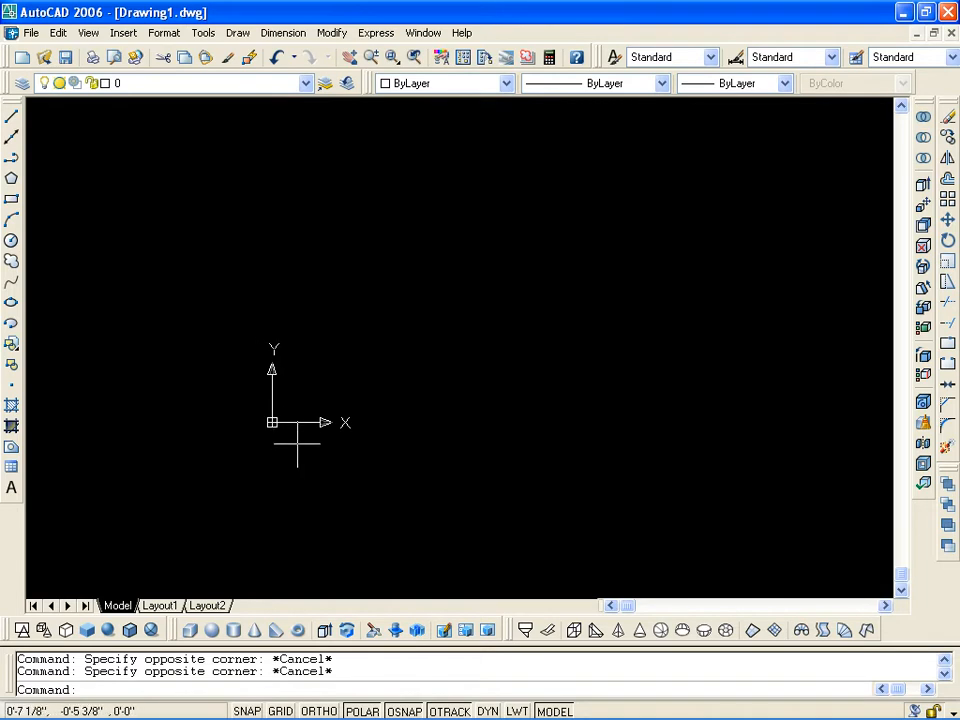
Turn off the UCS icon's Origin display option and check the icon while zooming out
{"action": "right_click", "coordinate": [72, 592]}
{"action": "left_click", "coordinate": [47, 459]}
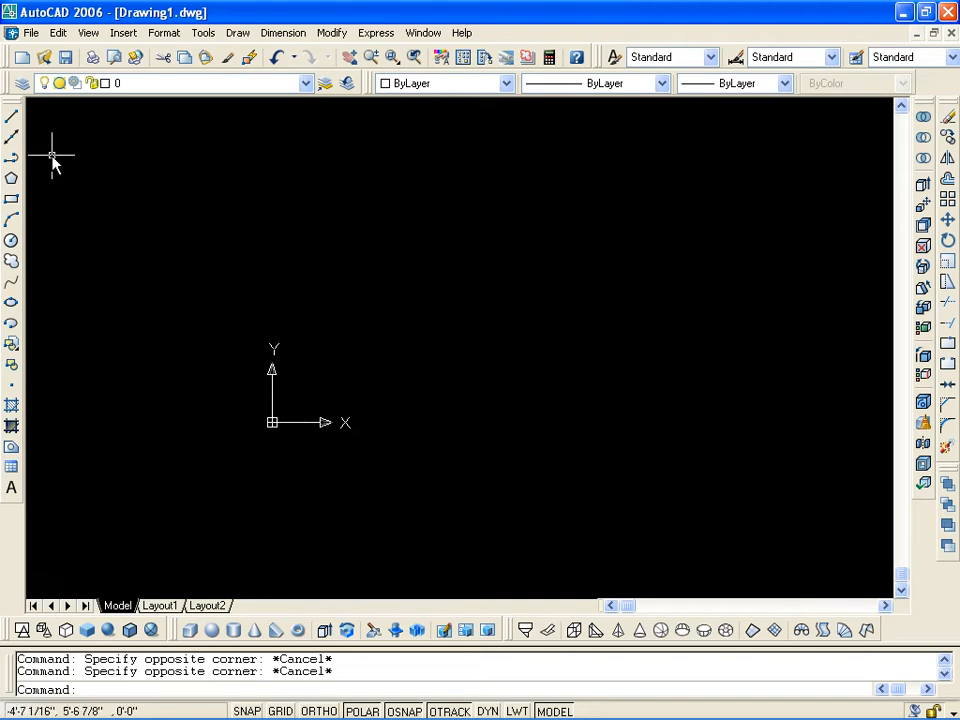
{"action": "left_click", "coordinate": [87, 32]}
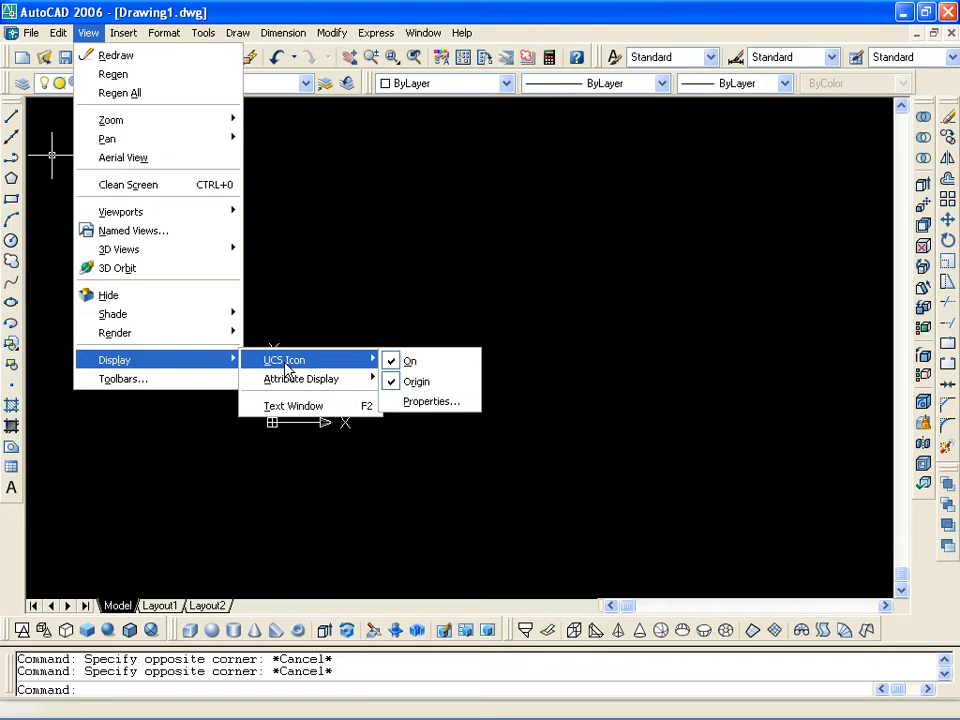
{"action": "left_click", "coordinate": [419, 392]}
{"action": "scroll", "coordinate": [316, 505], "scroll_direction": "down", "scroll_amount": 2}
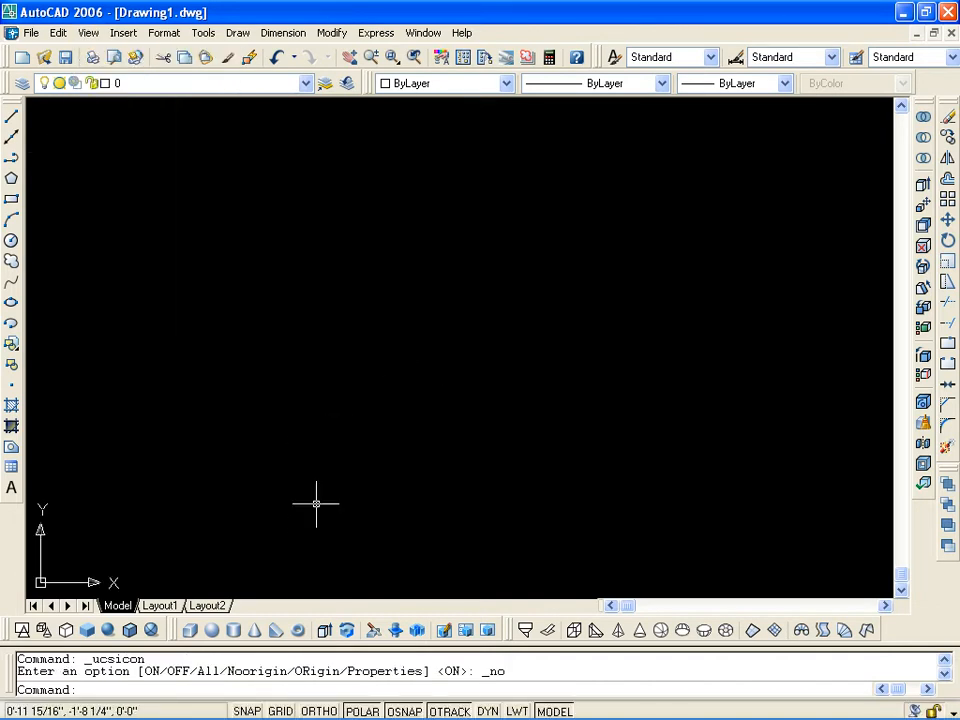
{"action": "scroll", "coordinate": [316, 505], "scroll_direction": "down", "scroll_amount": 2}
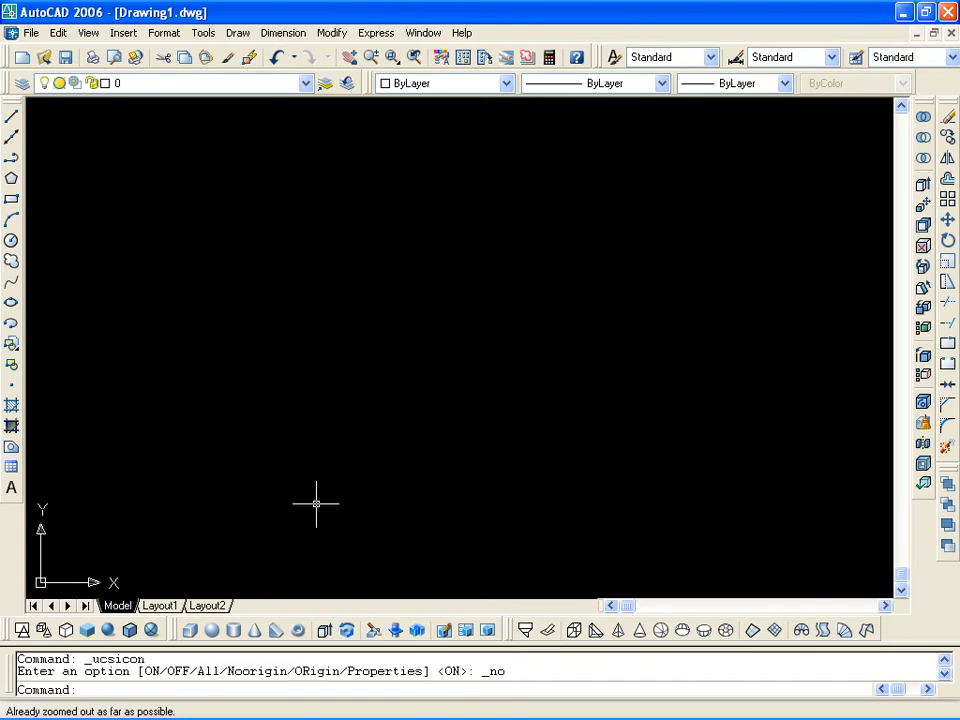
{"action": "key", "text": "Escape"}
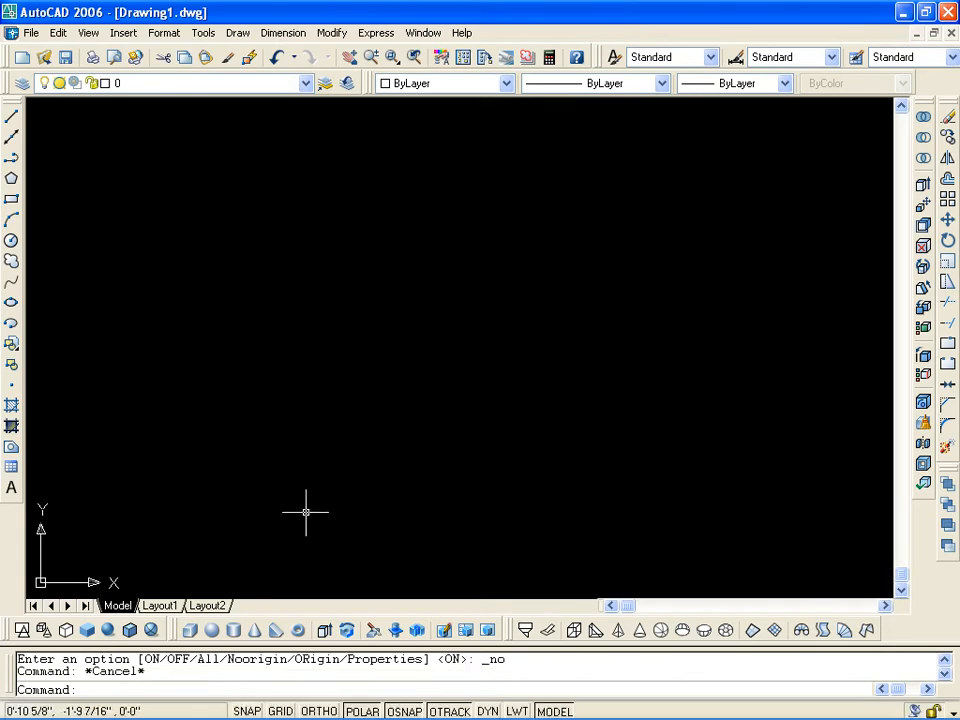
Draw a circle with a 500' radius centred near the middle of the drawing view
{"action": "type", "text": "c"}
{"action": "key", "text": "Return"}
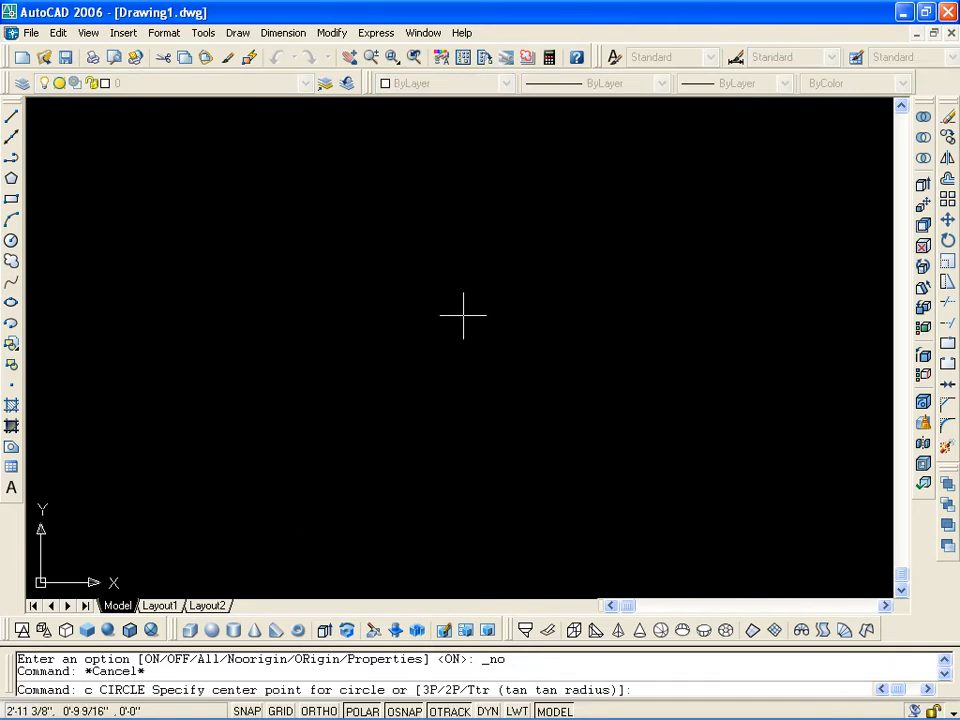
{"action": "left_click", "coordinate": [463, 316]}
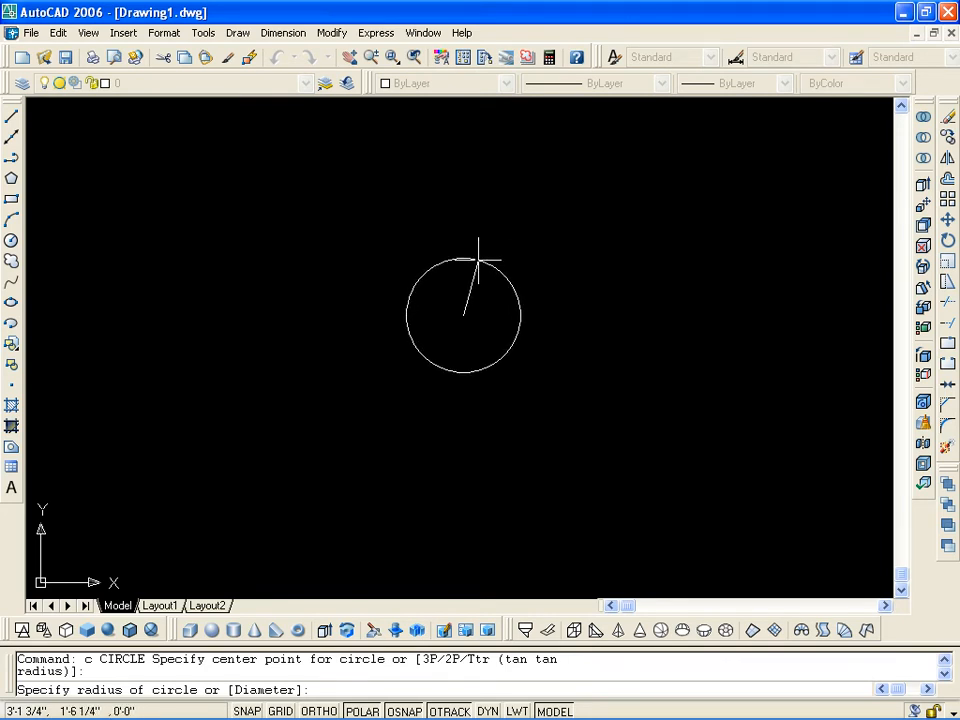
{"action": "type", "text": "500'"}
{"action": "key", "text": "Return"}
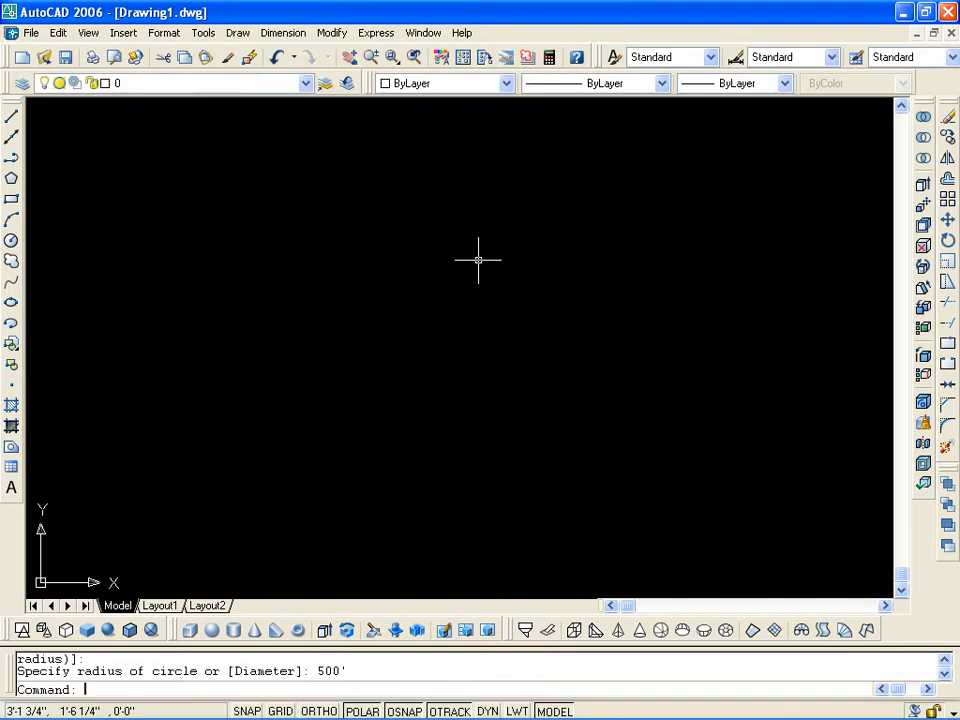
Use Zoom with the All option to fit the entire drawing in the view
{"action": "scroll", "coordinate": [475, 268], "scroll_direction": "down", "scroll_amount": 5}
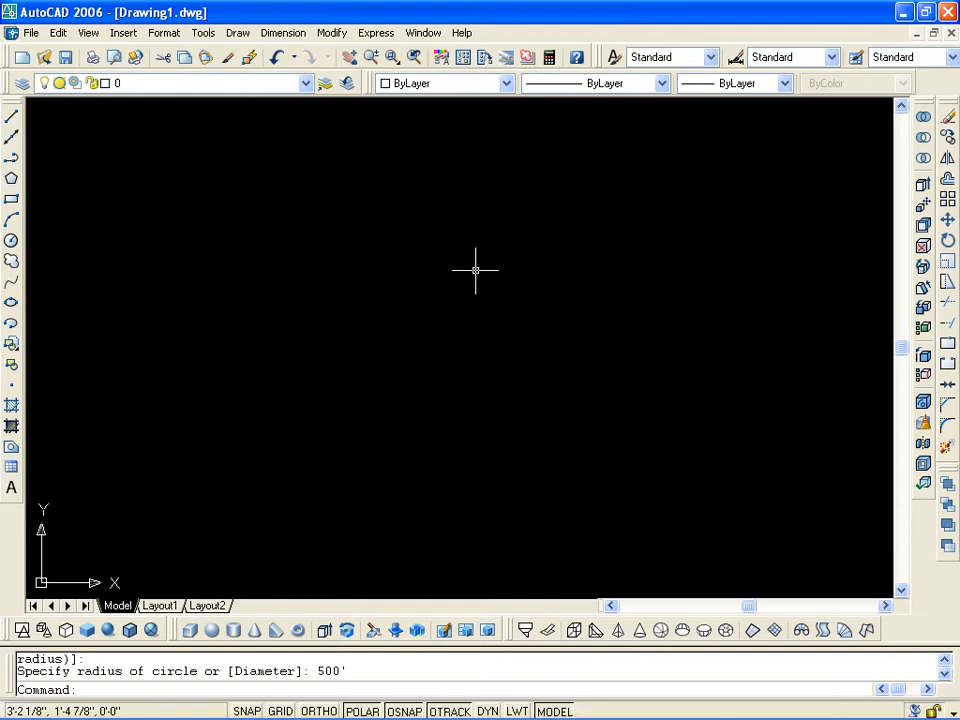
{"action": "key", "text": "Escape"}
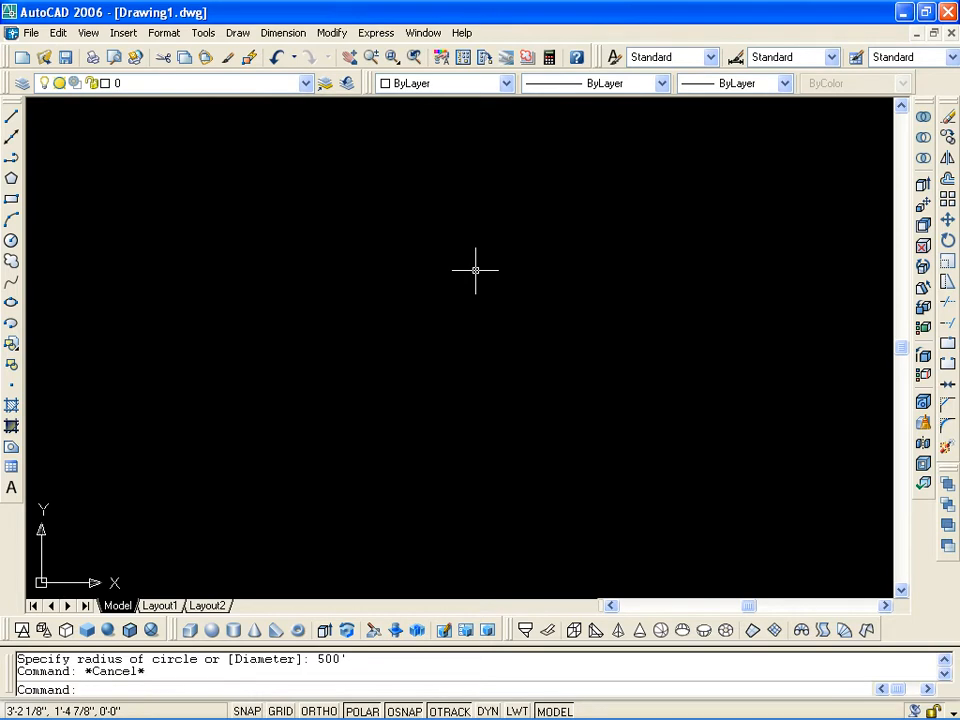
{"action": "type", "text": "z"}
{"action": "key", "text": "Return"}
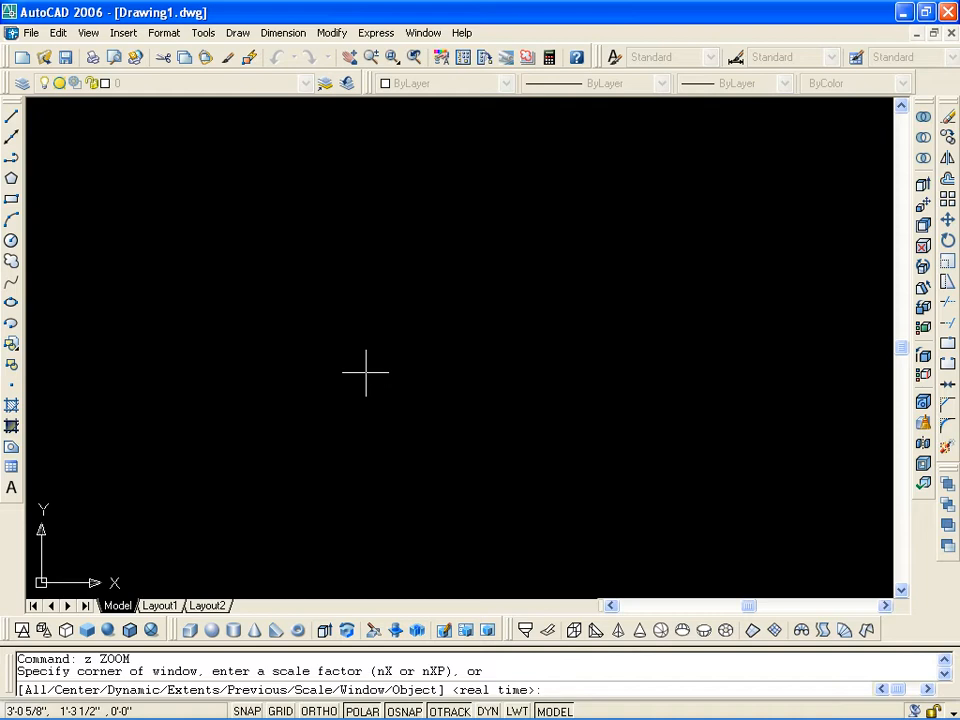
{"action": "type", "text": "a"}
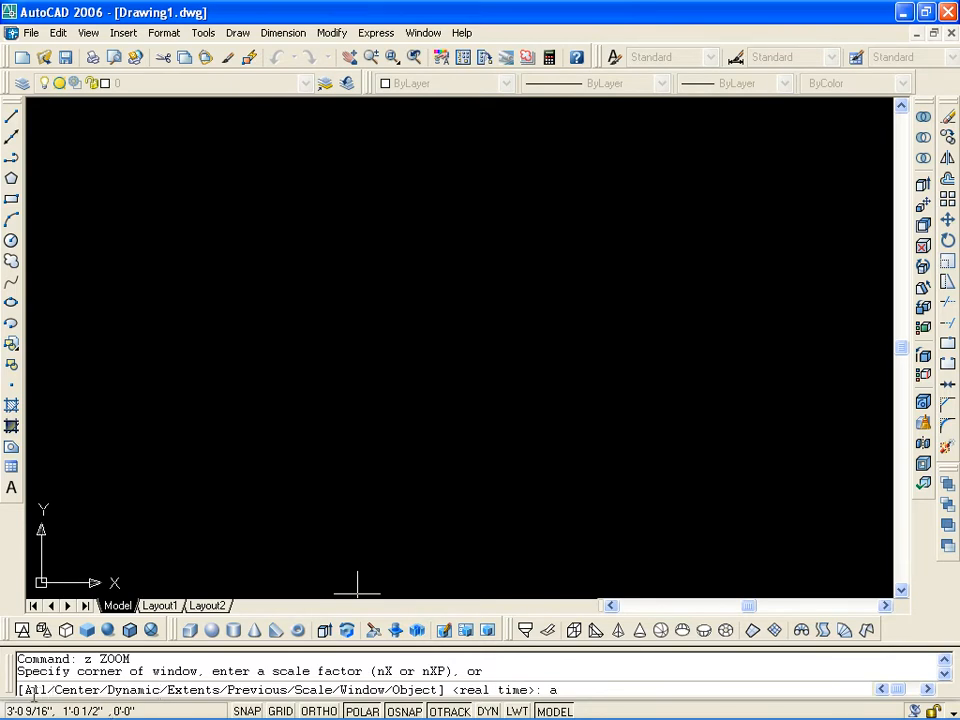
{"action": "key", "text": "Return"}
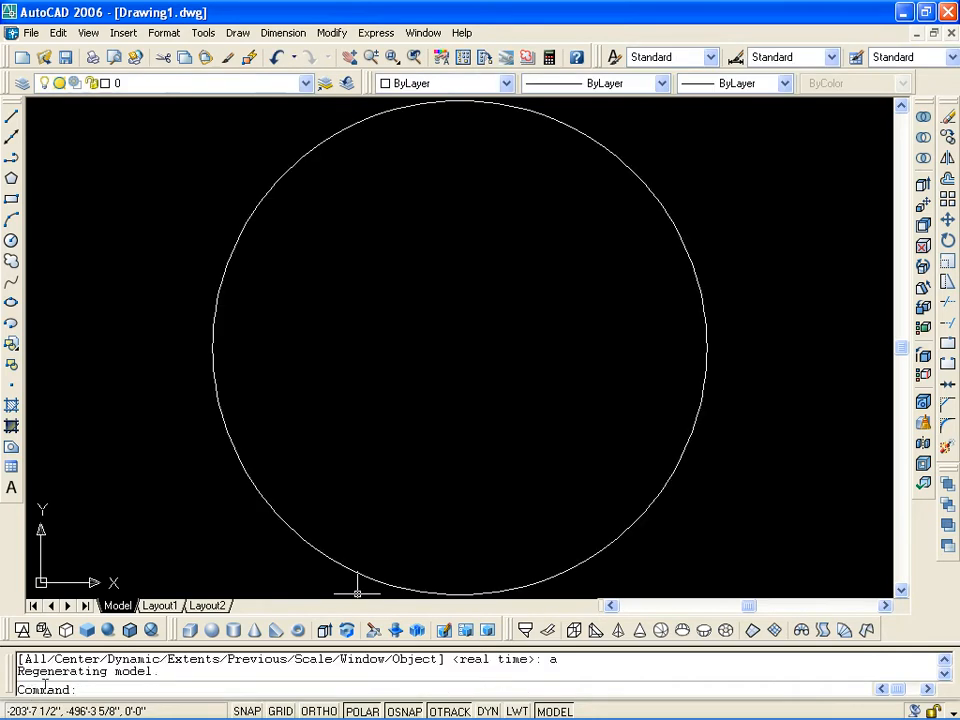
Select the large circle and delete it from the drawing
{"action": "key", "text": "Escape"}
{"action": "left_click", "coordinate": [354, 376]}
{"action": "left_click", "coordinate": [197, 197]}
{"action": "key", "text": "Delete"}
{"action": "key", "text": "Escape"}
{"action": "key", "text": "Escape"}
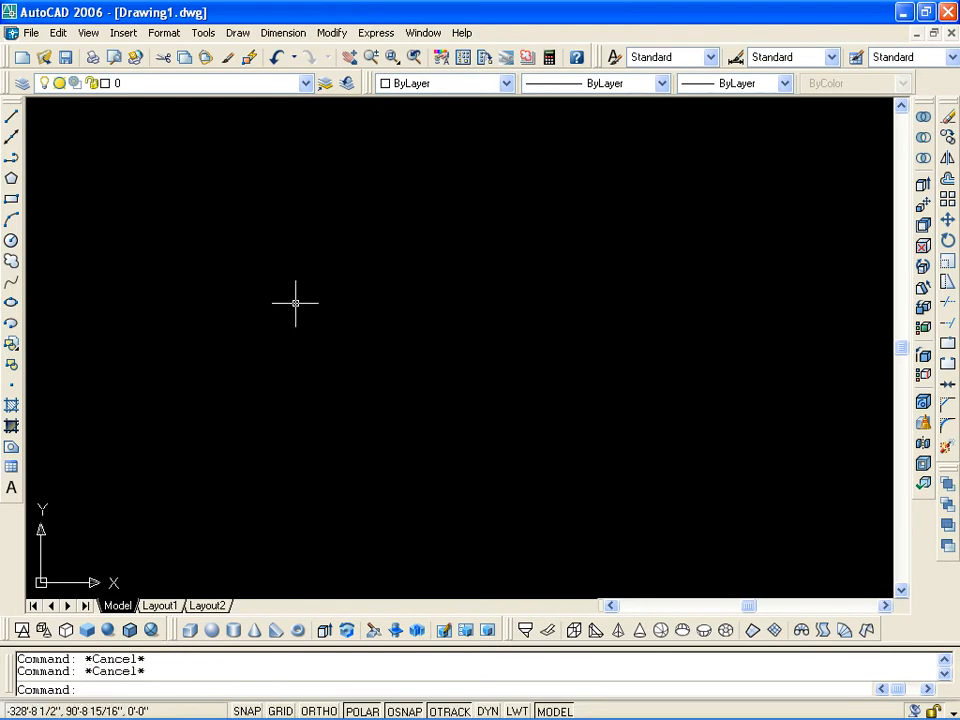
{"action": "type", "text": "rec"}
{"action": "key", "text": "Return"}
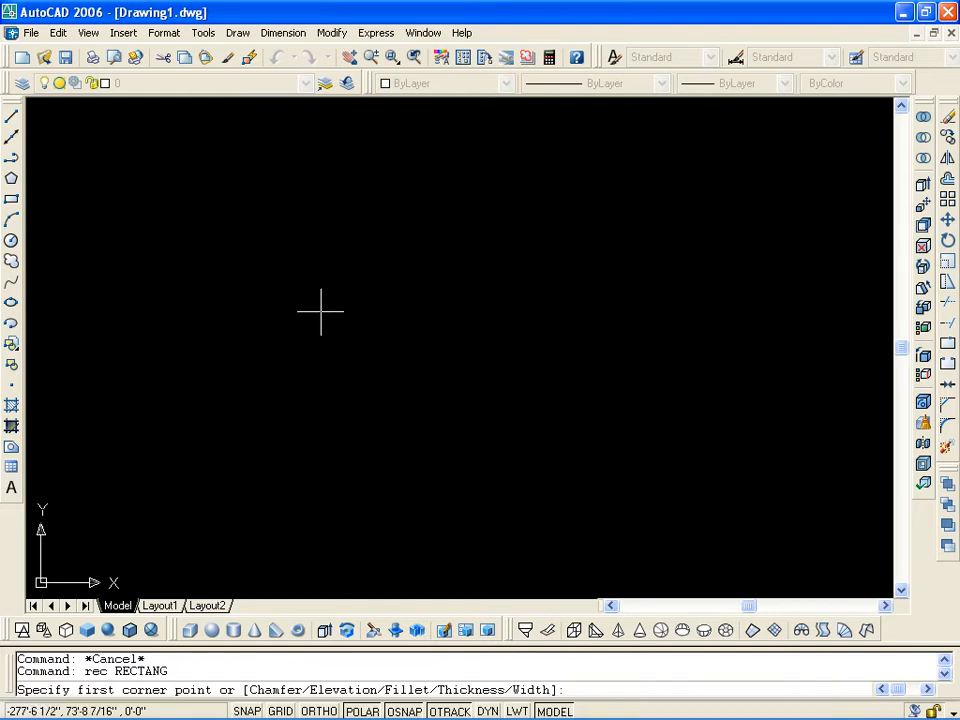
{"action": "left_click", "coordinate": [380, 317]}
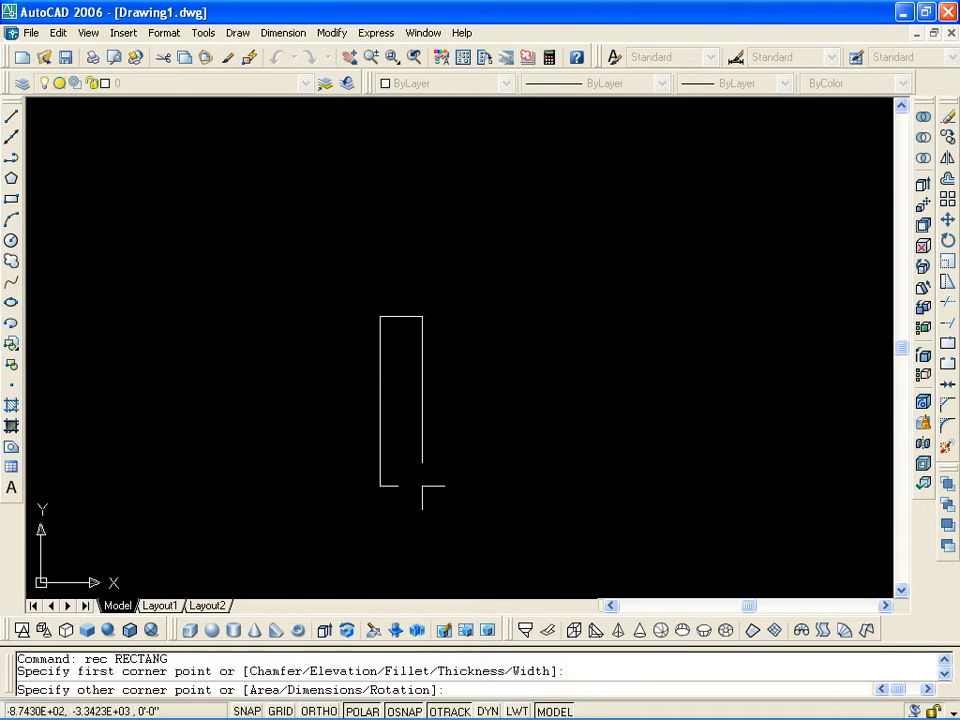
{"action": "key", "text": "Escape"}
Draw a large freehand rectangle from the upper-middle of the drawing area to near its lower-right part
{"action": "type", "text": "rec"}
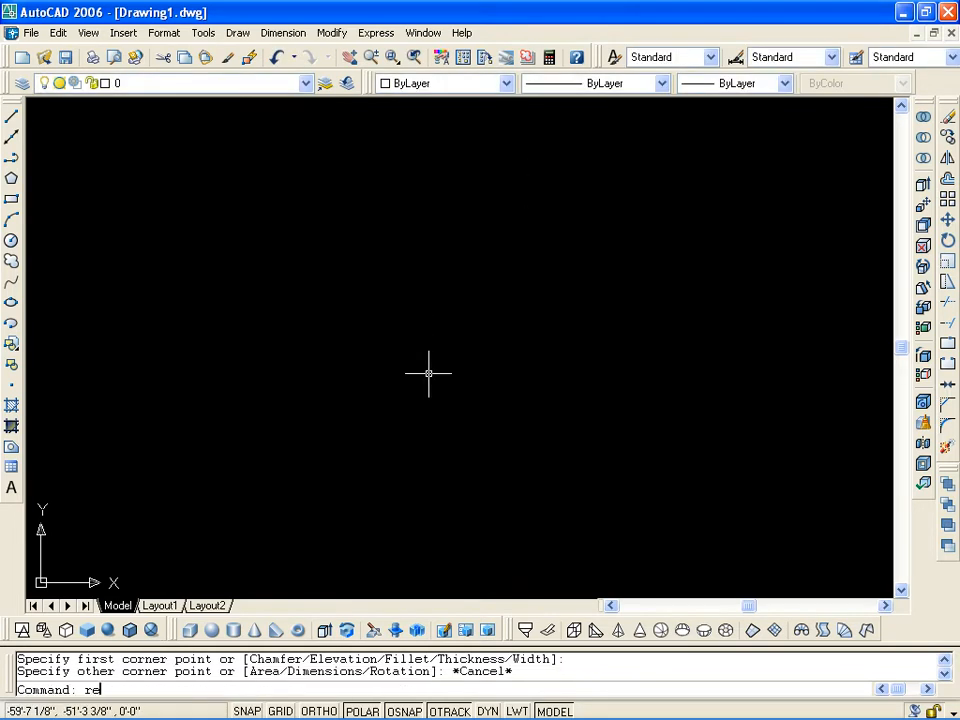
{"action": "key", "text": "Return"}
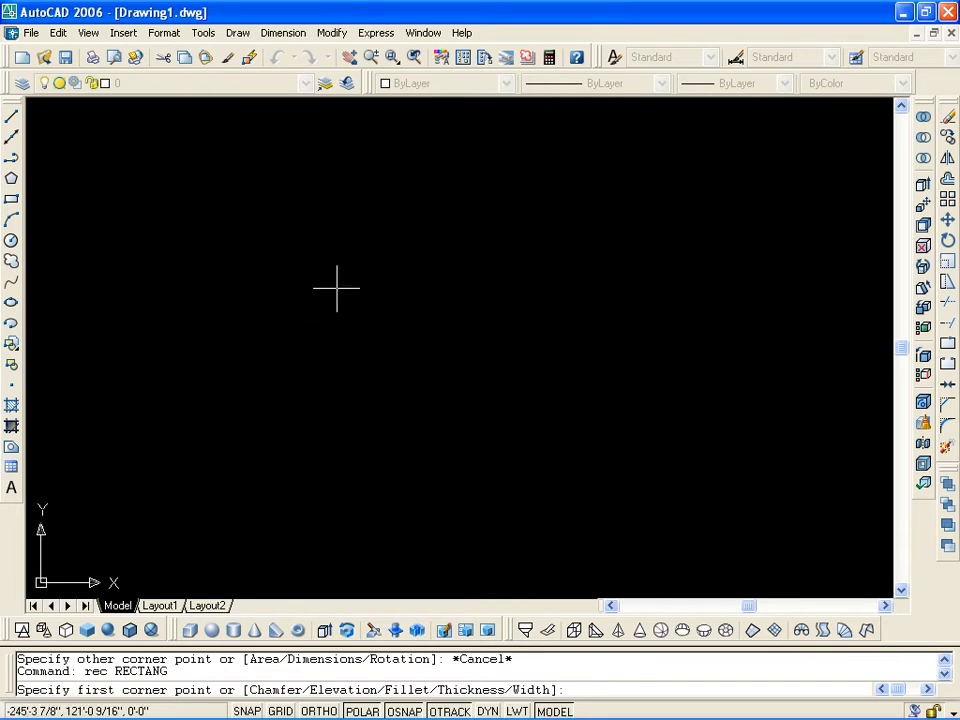
{"action": "left_click", "coordinate": [337, 287]}
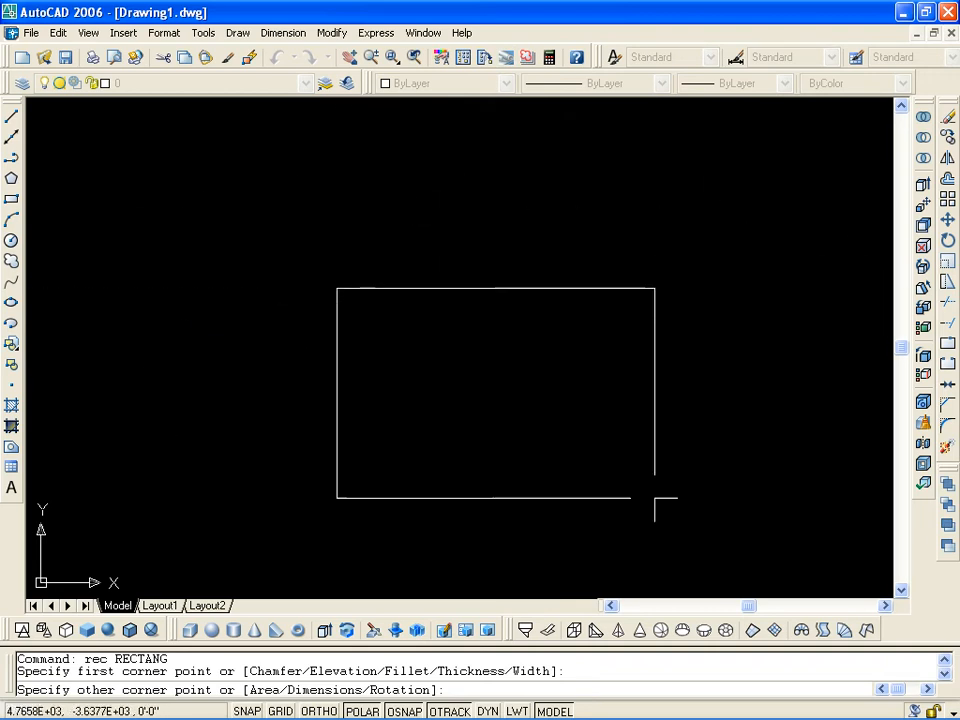
{"action": "left_click", "coordinate": [755, 537]}
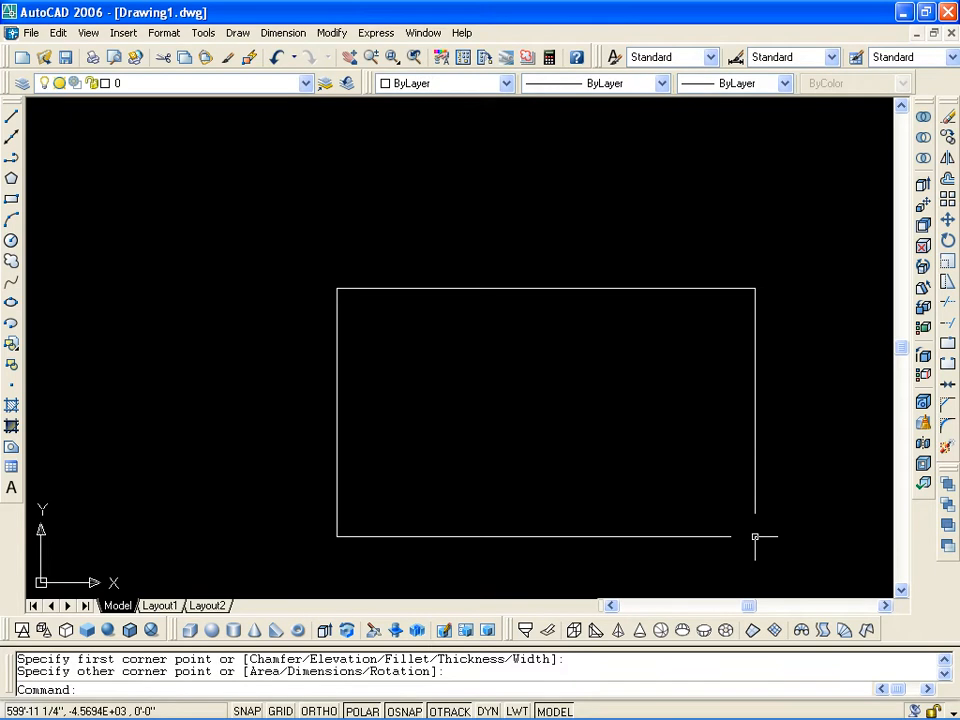
{"action": "key", "text": "Escape"}
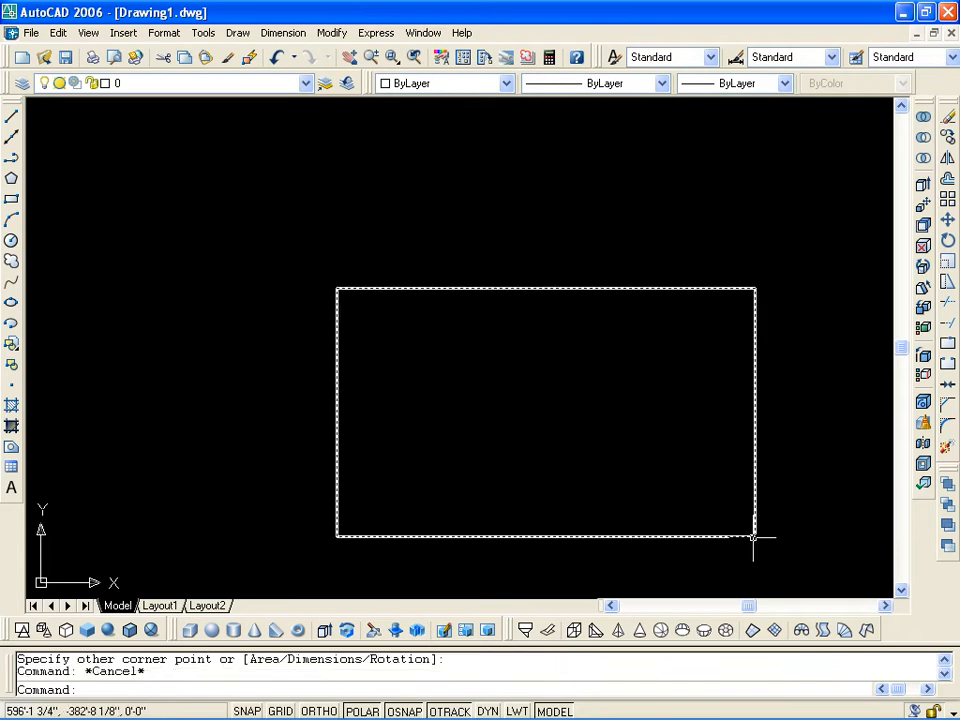
Delete the large freehand rectangle from the drawing
{"action": "left_click", "coordinate": [781, 545]}
{"action": "left_click", "coordinate": [447, 339]}
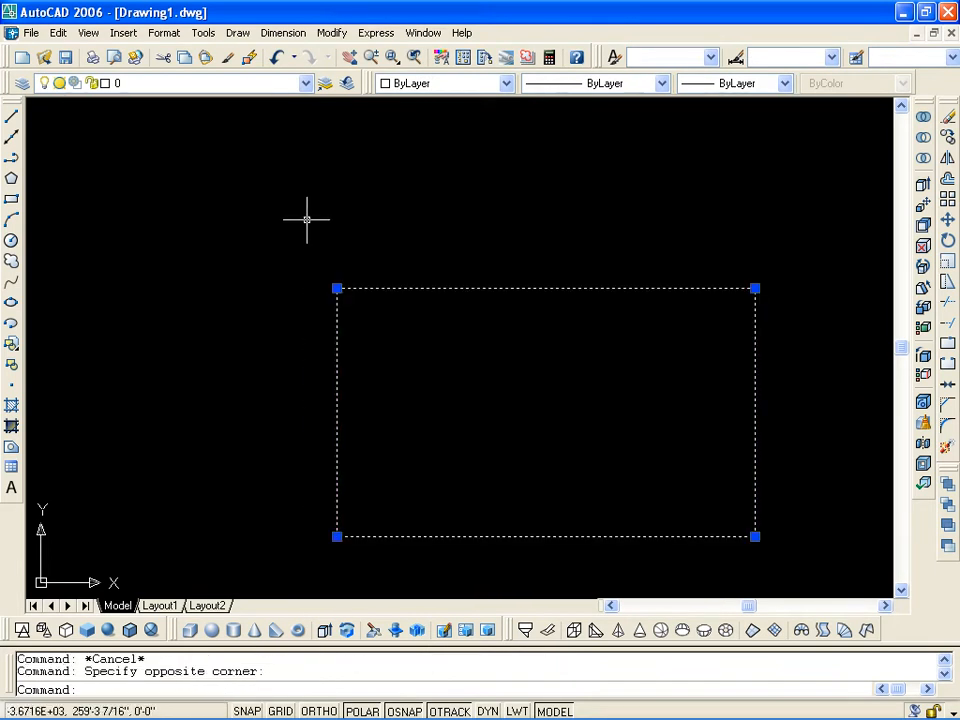
{"action": "key", "text": "Delete"}
{"action": "key", "text": "Escape"}
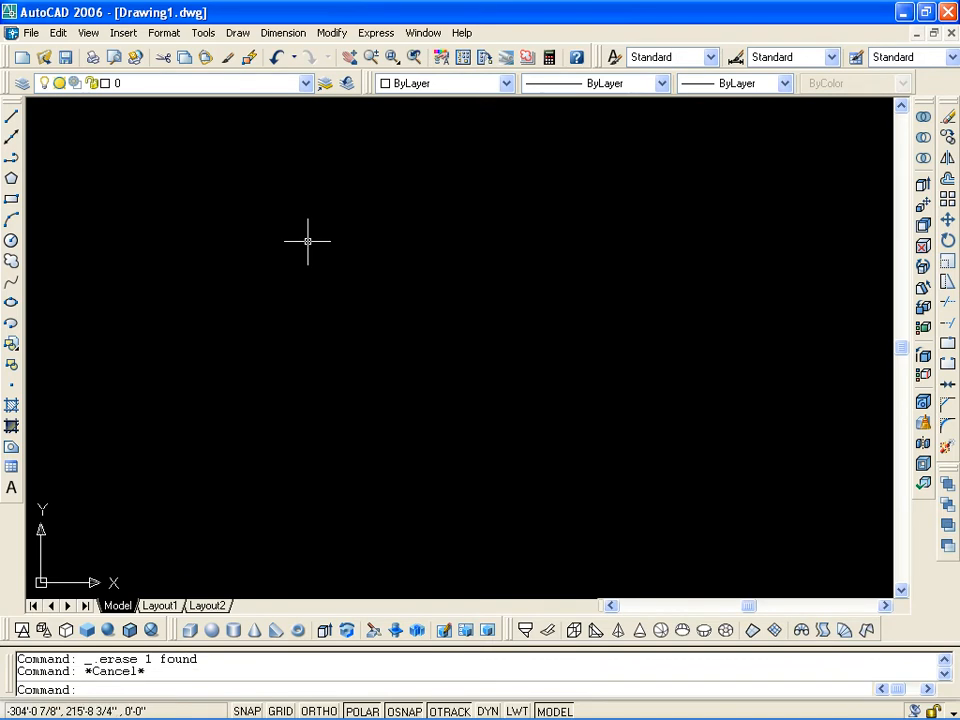
{"action": "type", "text": "rec"}
{"action": "key", "text": "Return"}
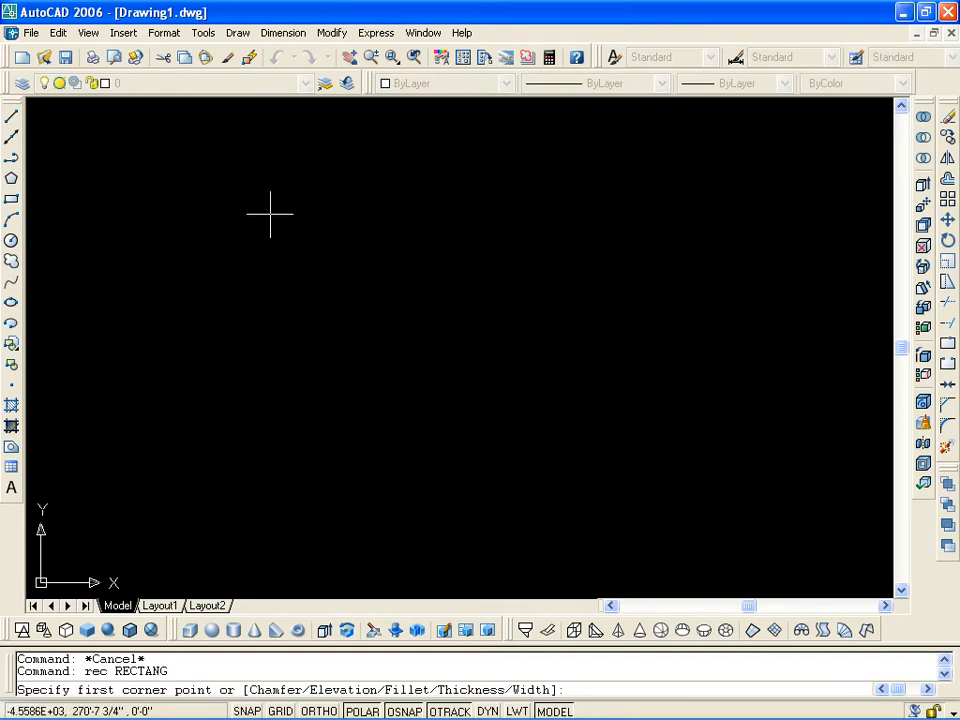
{"action": "left_click", "coordinate": [270, 213]}
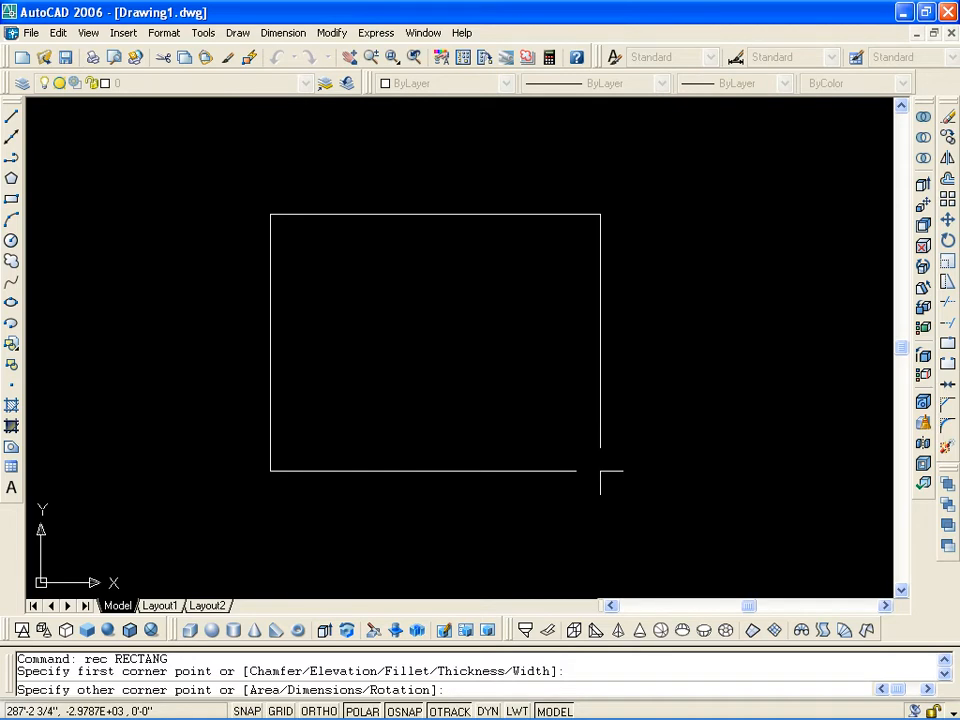
{"action": "key", "text": "F8"}
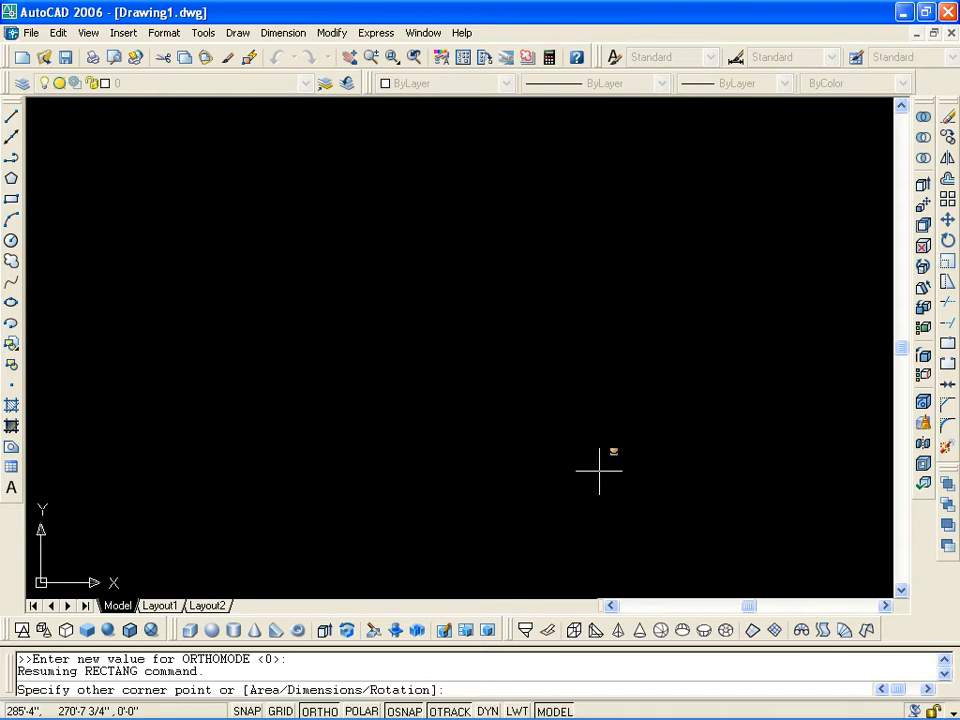
{"action": "key", "text": "F10"}
{"action": "type", "text": "@"}
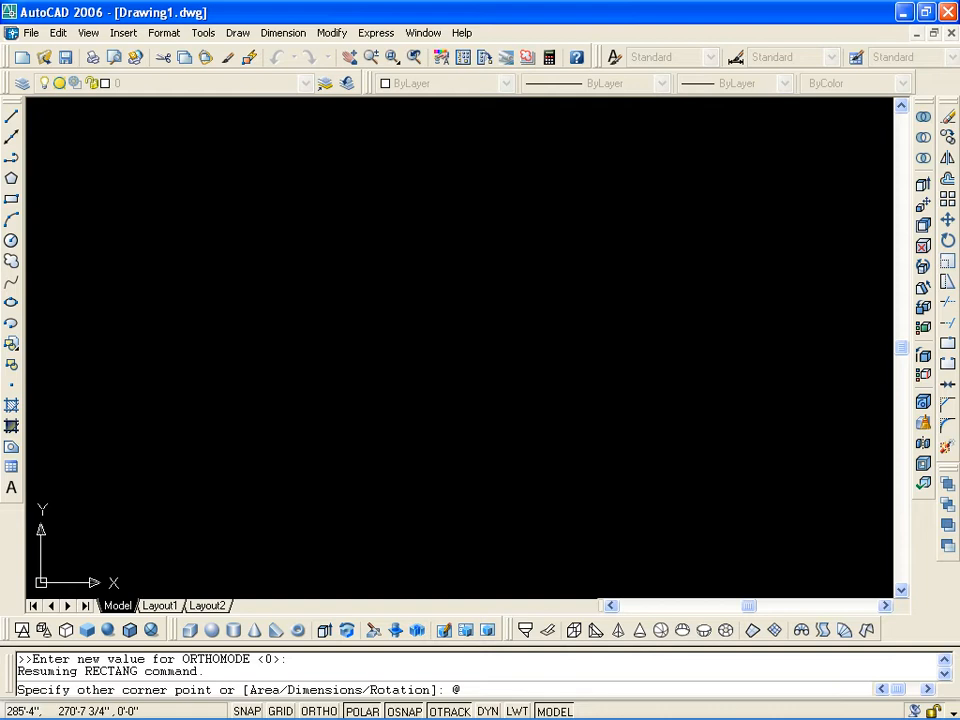
{"action": "type", "text": "20',"}
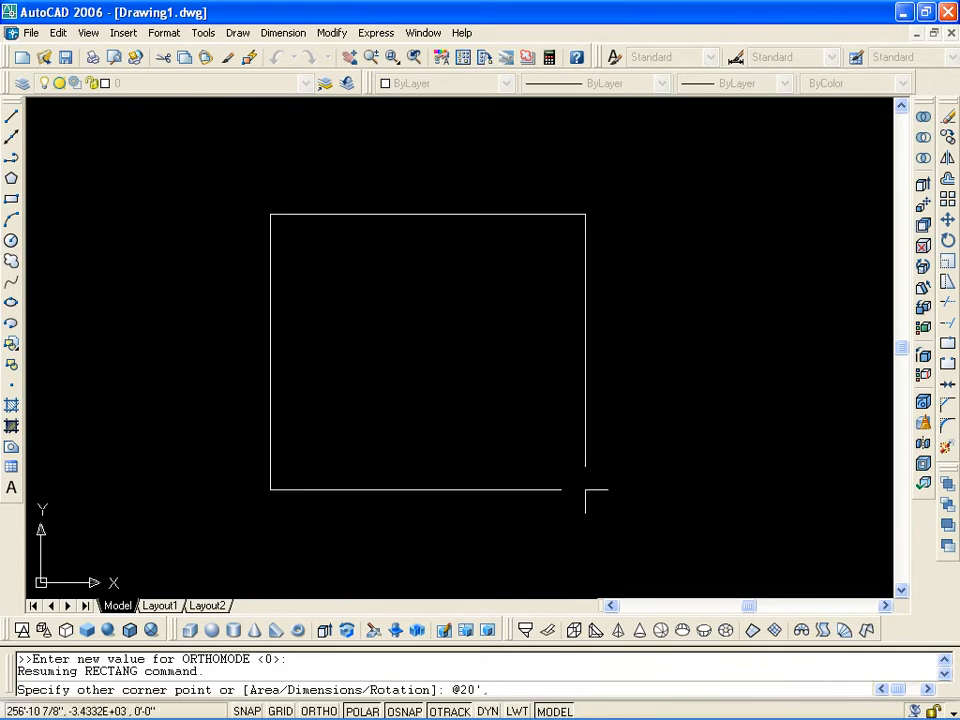
{"action": "type", "text": "20'"}
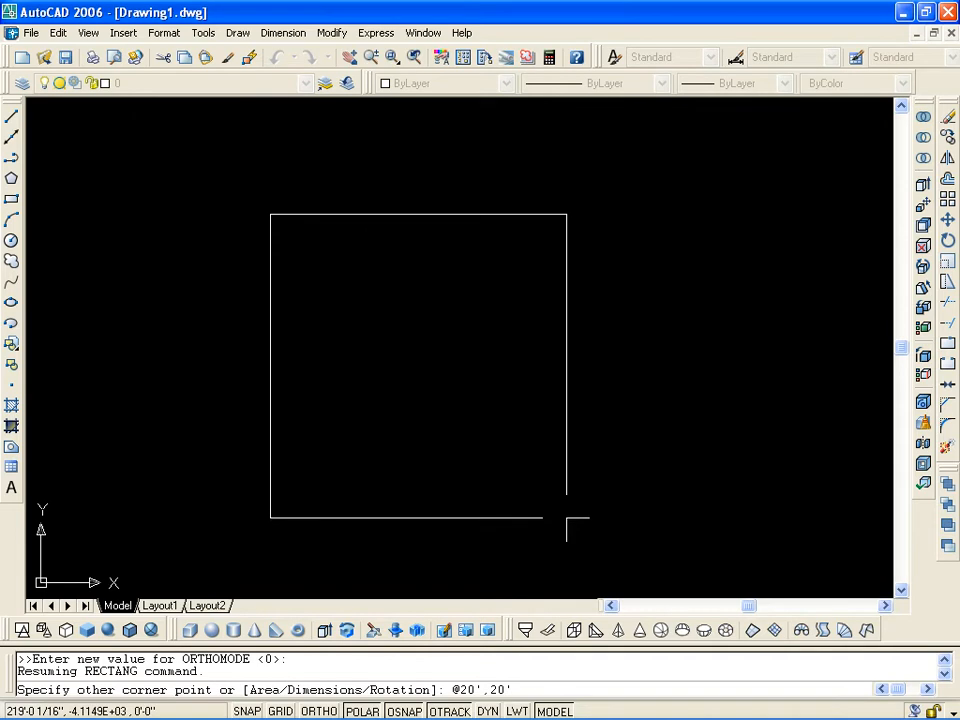
{"action": "key", "text": "Return"}
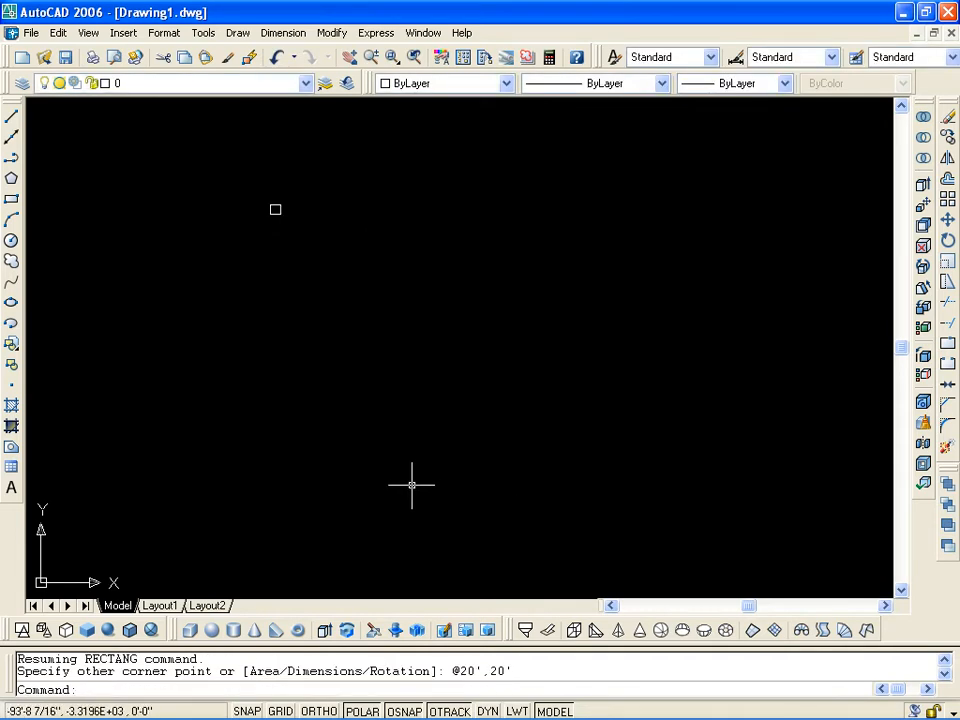
Examine the small 20' by 20' square at close range
{"action": "middle_click_drag", "start_coordinate": [275, 198], "coordinate": [386, 276]}
{"action": "scroll", "coordinate": [400, 291], "scroll_direction": "up", "scroll_amount": 5}
{"action": "scroll", "coordinate": [365, 252], "scroll_direction": "up", "scroll_amount": 4}
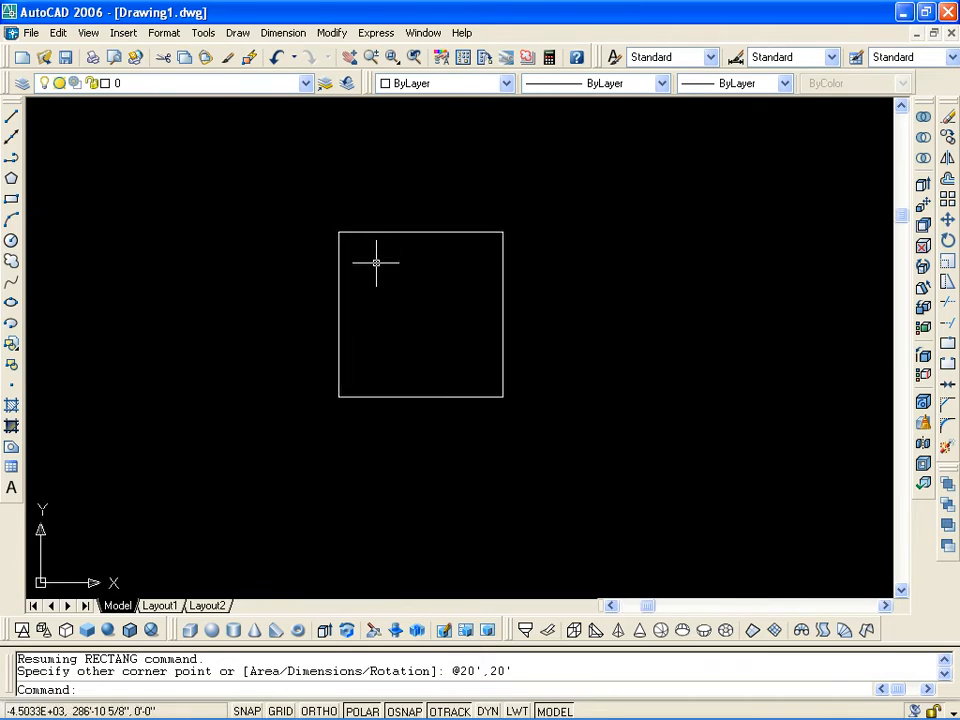
{"action": "scroll", "coordinate": [440, 334], "scroll_direction": "up", "scroll_amount": 4}
{"action": "middle_click_drag", "start_coordinate": [416, 330], "coordinate": [499, 403]}
{"action": "scroll", "coordinate": [499, 375], "scroll_direction": "down", "scroll_amount": 2}
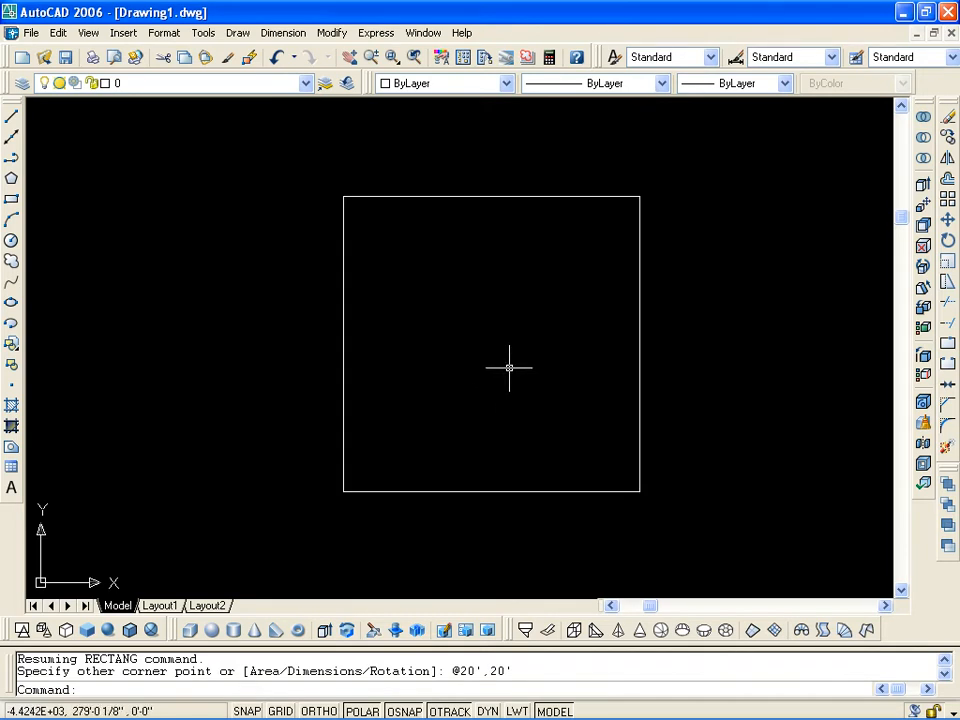
{"action": "key", "text": "Escape"}
{"action": "key", "text": "Escape"}
{"action": "type", "text": "d"}
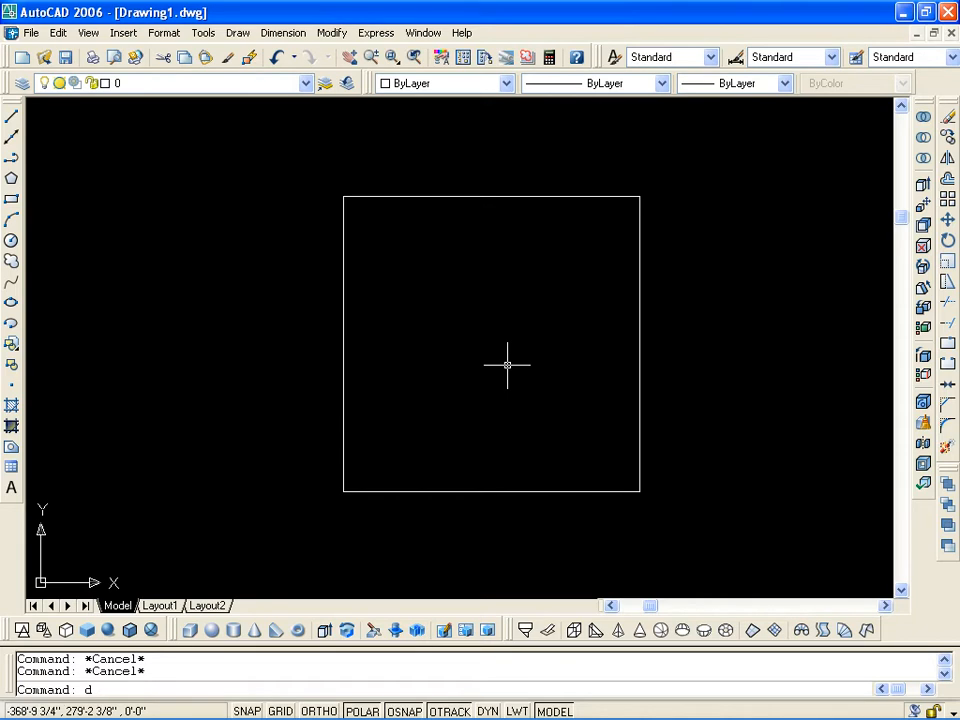
{"action": "key", "text": "Escape"}
{"action": "middle_click_drag", "start_coordinate": [420, 376], "coordinate": [422, 366]}
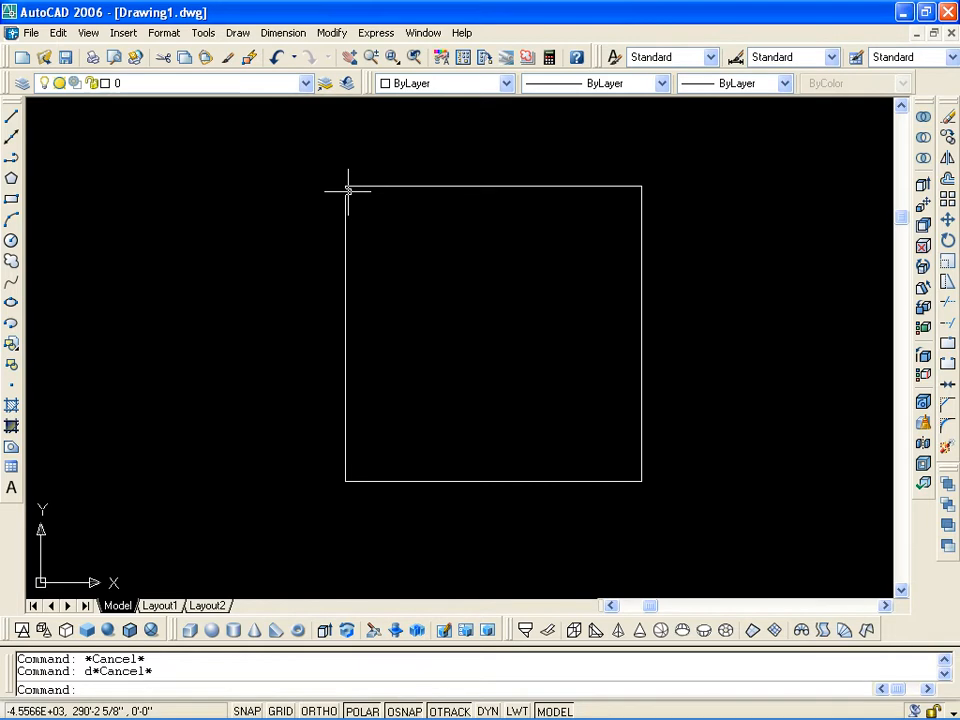
{"action": "key", "text": "Escape"}
{"action": "key", "text": "Escape"}
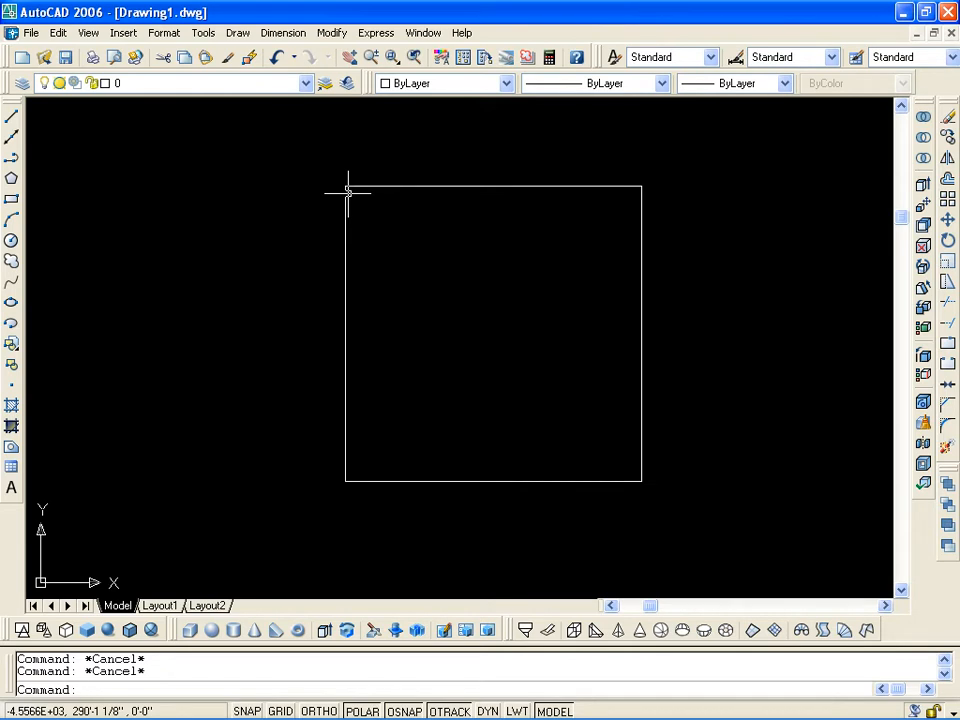
Add a linear dimension between the square's two upper corners, placed just above its top edge, and inspect the dimension text
{"action": "type", "text": "dli"}
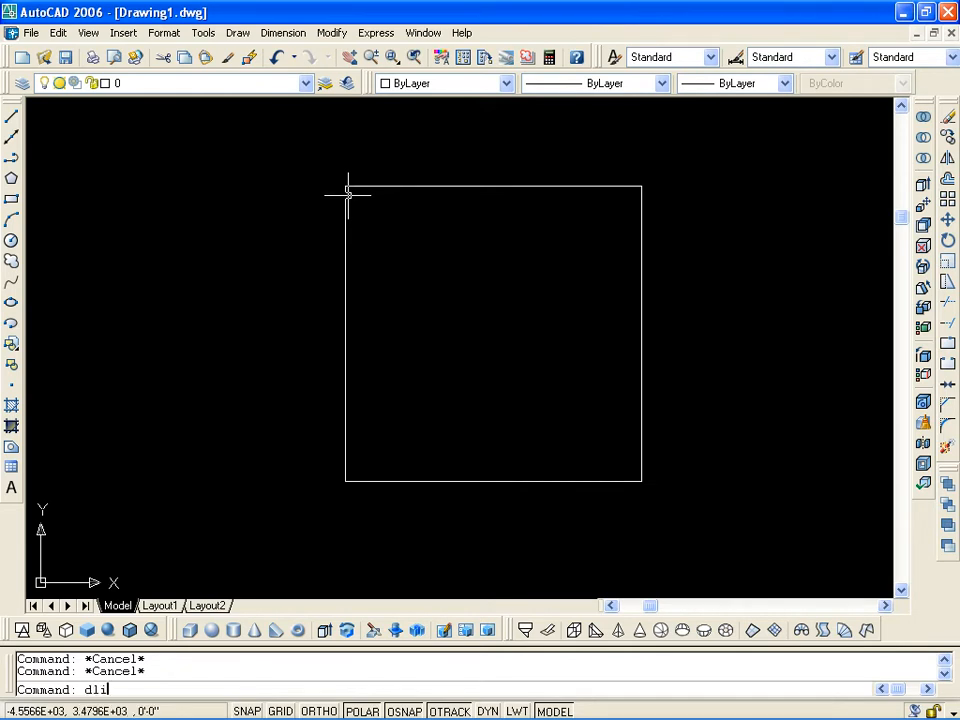
{"action": "key", "text": "Return"}
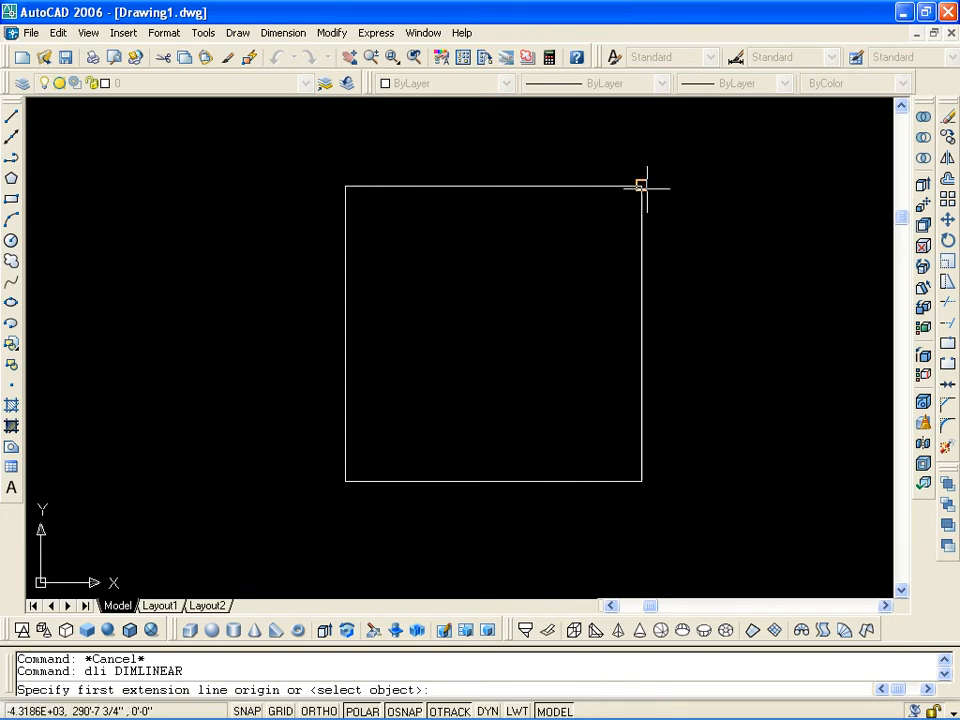
{"action": "left_click", "coordinate": [345, 185]}
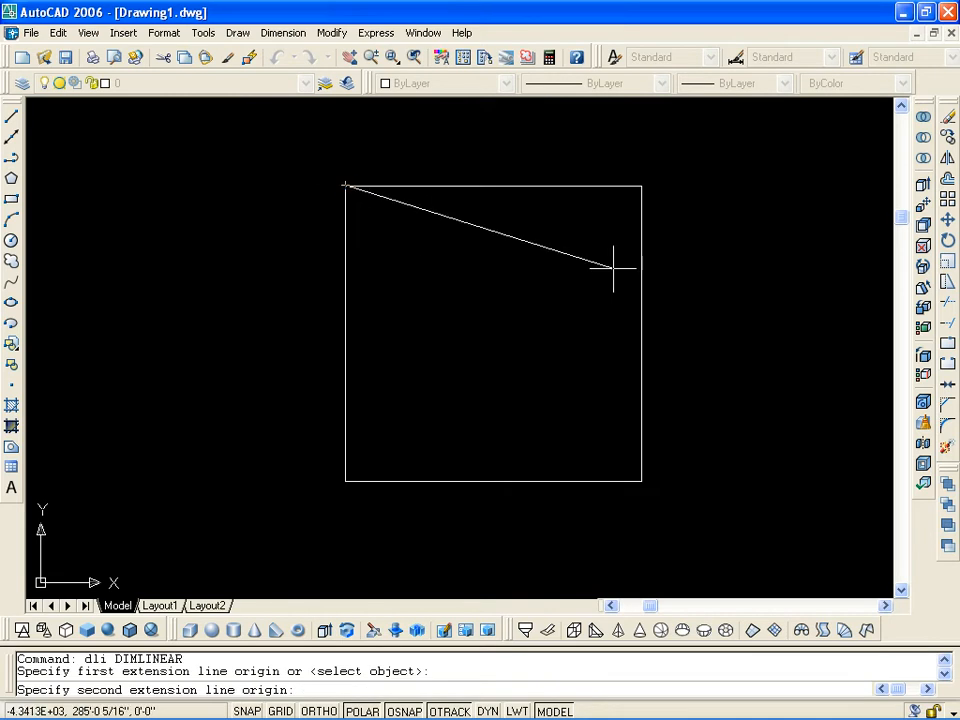
{"action": "left_click", "coordinate": [642, 185]}
{"action": "left_click", "coordinate": [608, 168]}
{"action": "scroll", "coordinate": [493, 141], "scroll_direction": "up", "scroll_amount": 10}
{"action": "scroll", "coordinate": [467, 255], "scroll_direction": "up", "scroll_amount": 5}
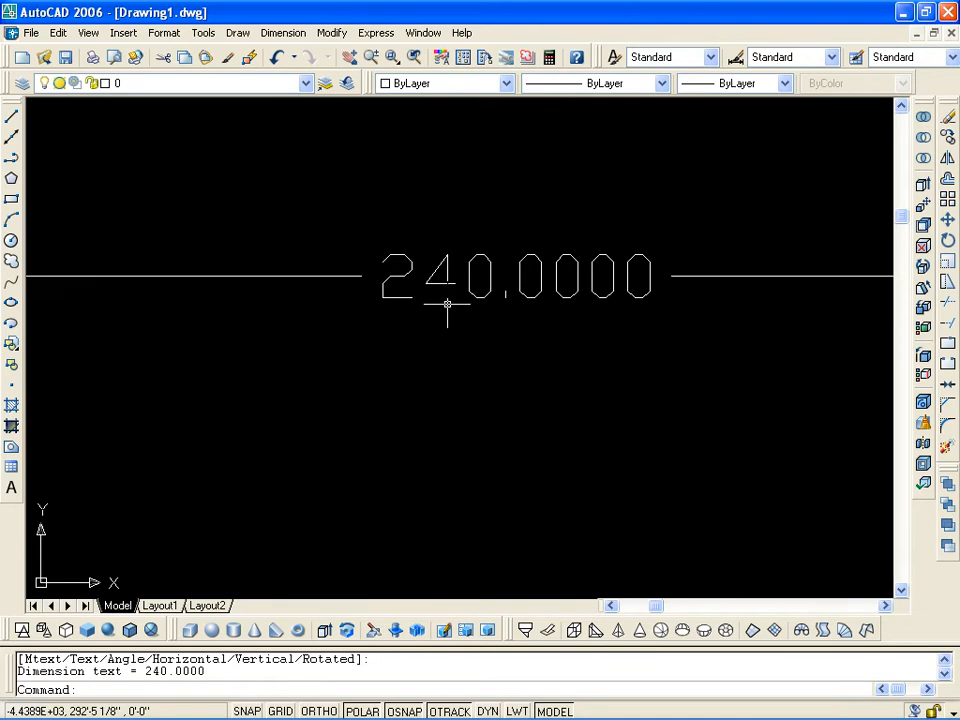
{"action": "scroll", "coordinate": [476, 317], "scroll_direction": "up", "scroll_amount": 5}
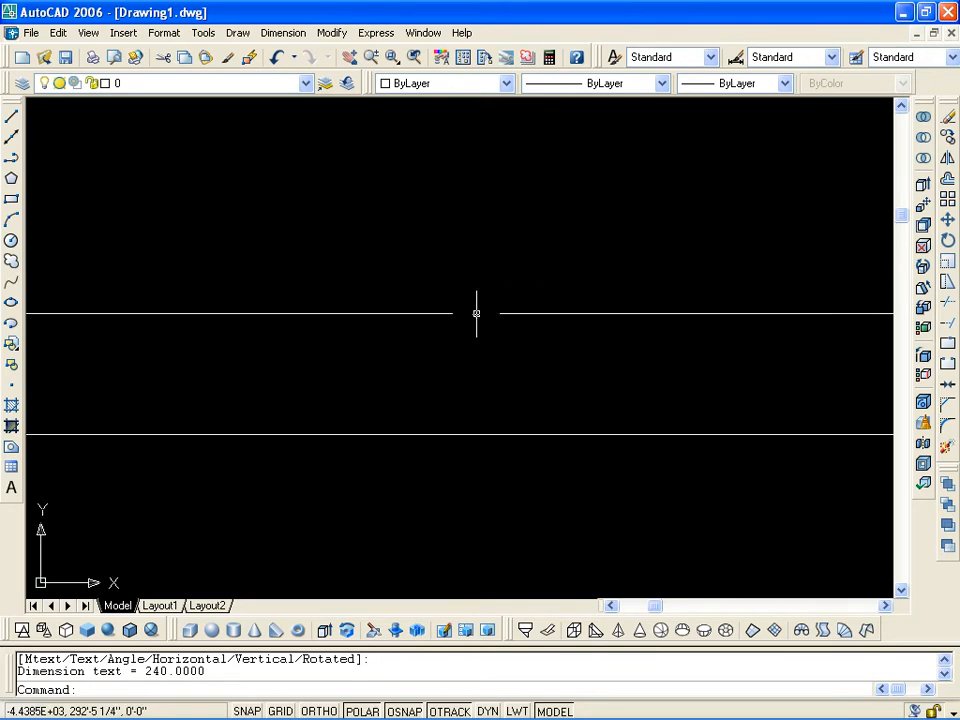
Measure the distance from the square's upper-right corner to its lower-right corner with the Distance command
{"action": "scroll", "coordinate": [474, 345], "scroll_direction": "down", "scroll_amount": 5}
{"action": "middle_click_drag", "start_coordinate": [467, 388], "coordinate": [465, 293]}
{"action": "key", "text": "Escape"}
{"action": "mouse_move", "coordinate": [465, 315]}
{"action": "middle_mouse_down"}
{"action": "mouse_move", "coordinate": [465, 217]}
{"action": "mouse_move", "coordinate": [439, 242]}
{"action": "middle_mouse_up"}
{"action": "type", "text": "di"}
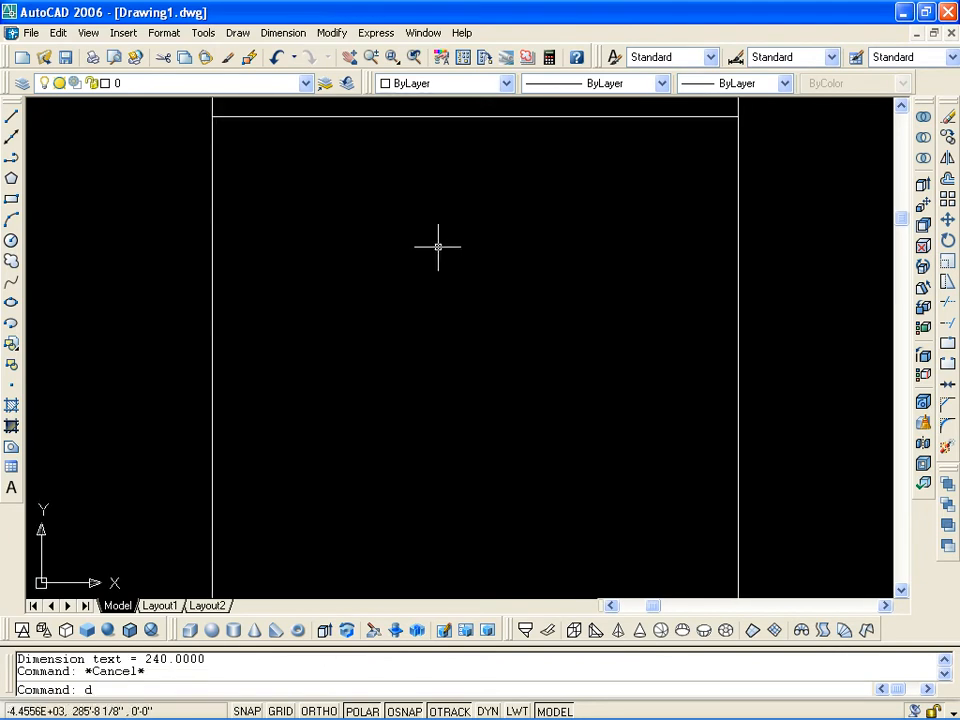
{"action": "key", "text": "Return"}
{"action": "scroll", "coordinate": [437, 262], "scroll_direction": "down", "scroll_amount": 4}
{"action": "middle_click_drag", "start_coordinate": [437, 268], "coordinate": [427, 232]}
{"action": "left_click", "coordinate": [543, 174]}
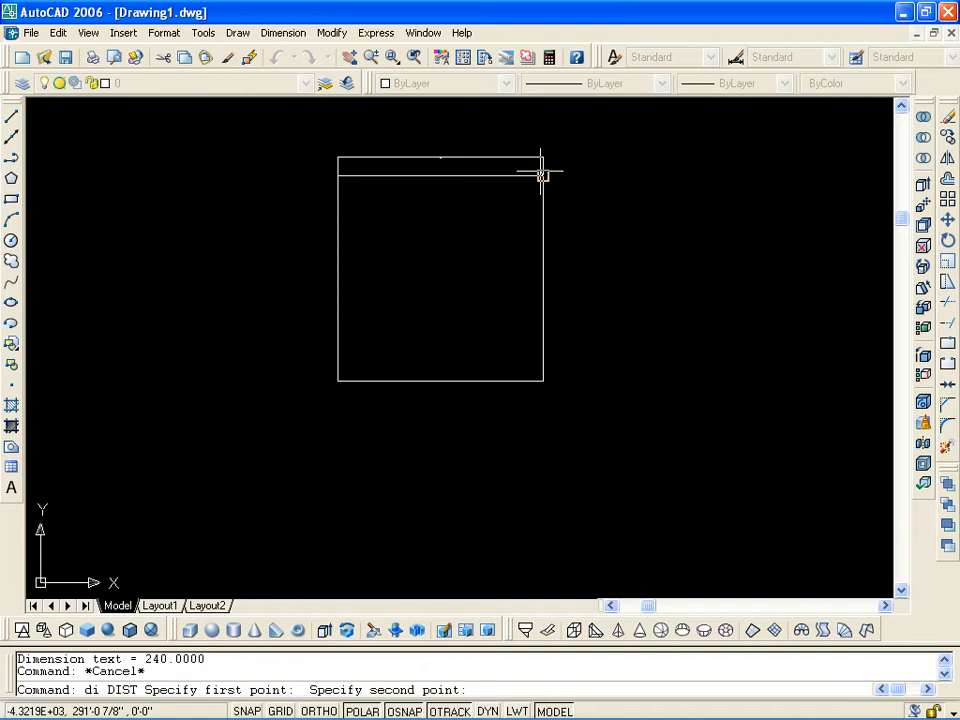
{"action": "left_click", "coordinate": [543, 380]}
{"action": "left_click", "coordinate": [586, 378]}
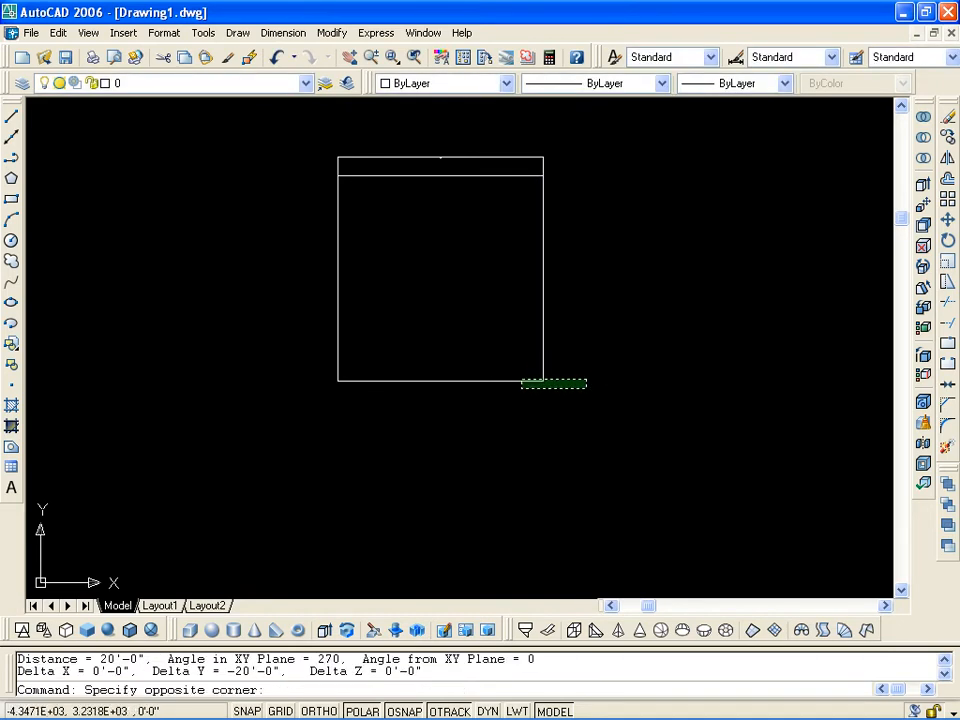
{"action": "key", "text": "Escape"}
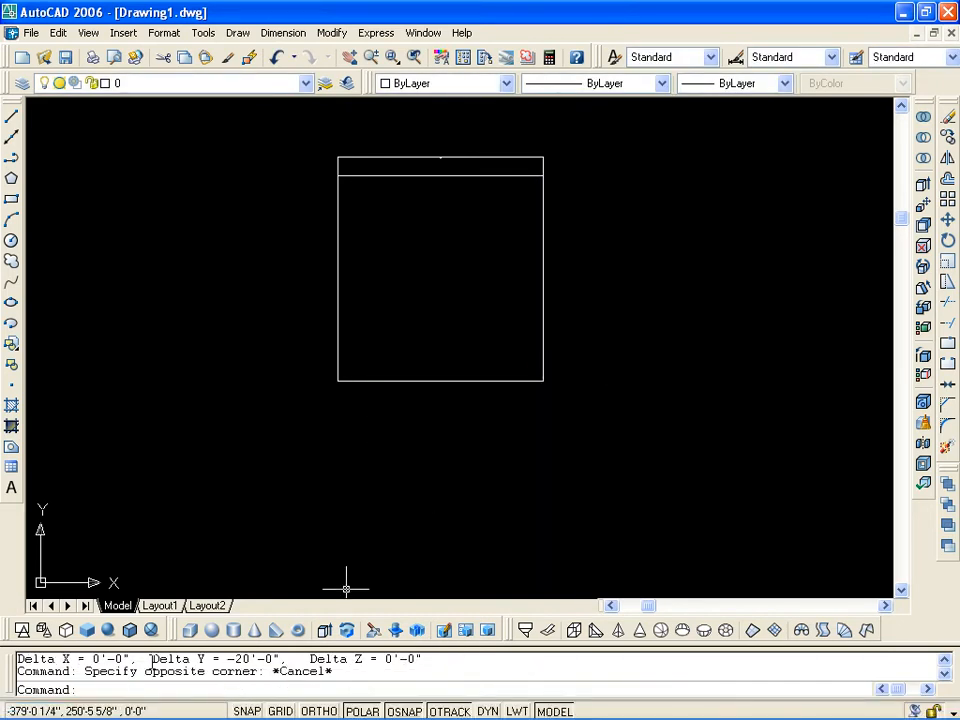
Highlight the Delta Y reading of the measurement in the command history
{"action": "left_click_drag", "start_coordinate": [148, 659], "coordinate": [282, 658]}
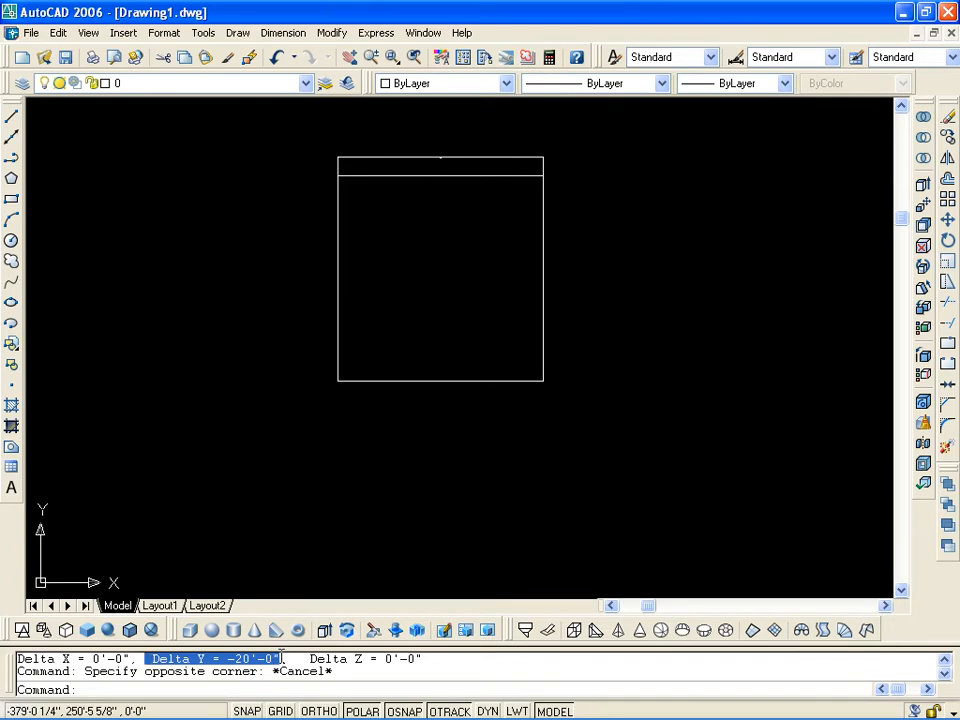
{"action": "key", "text": "Escape"}
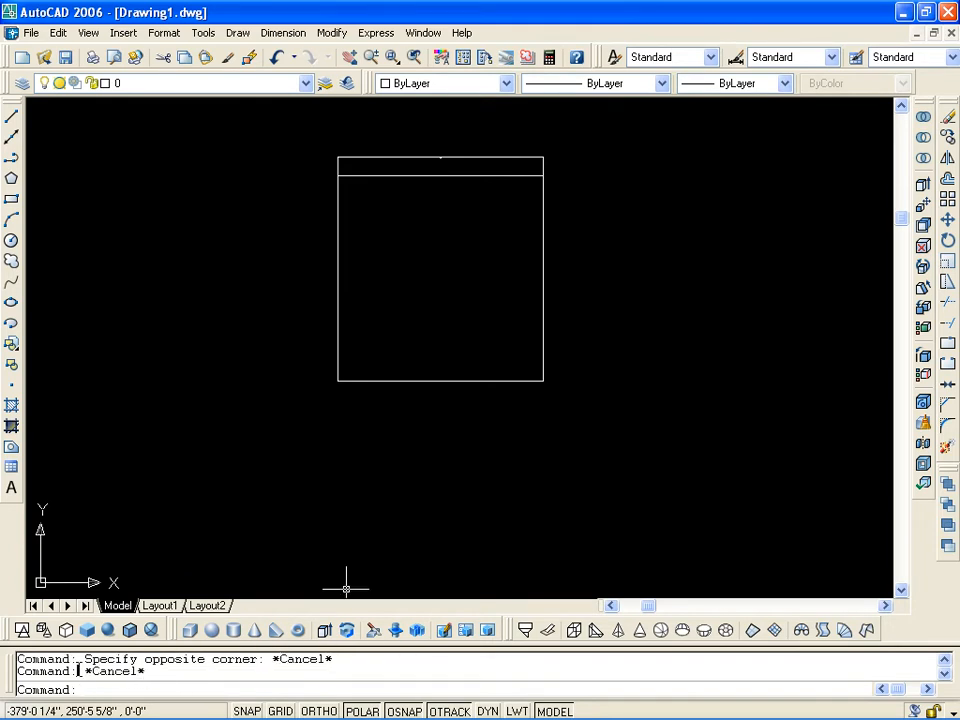
{"action": "left_click_drag", "start_coordinate": [78, 660], "coordinate": [358, 656]}
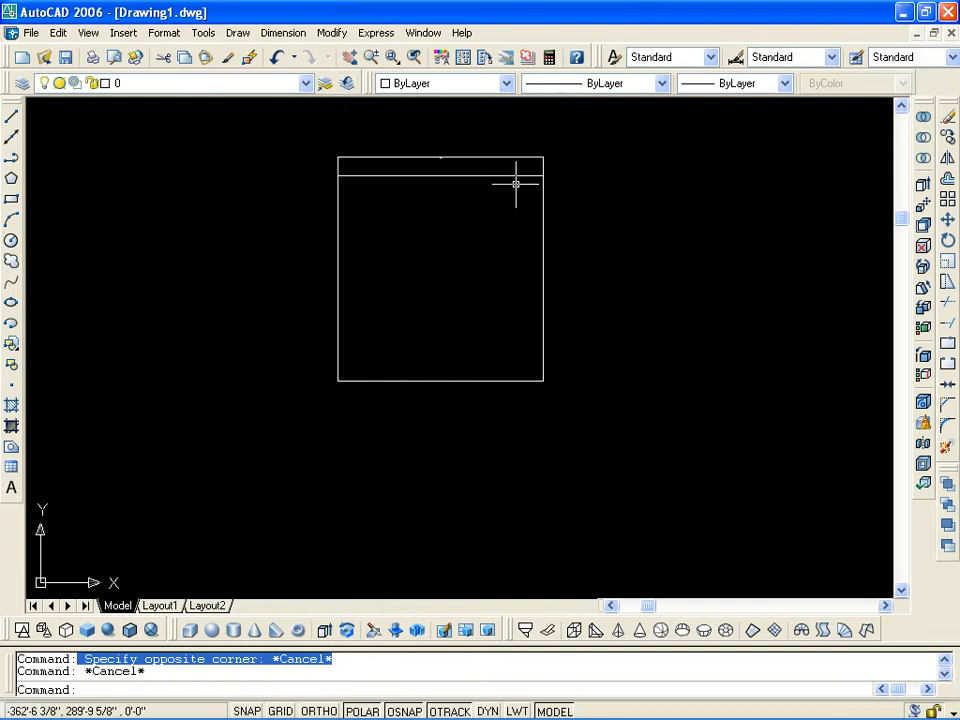
Measure the distance from the square's lower-left corner to its lower-right corner with the Distance command
{"action": "key", "text": "Escape"}
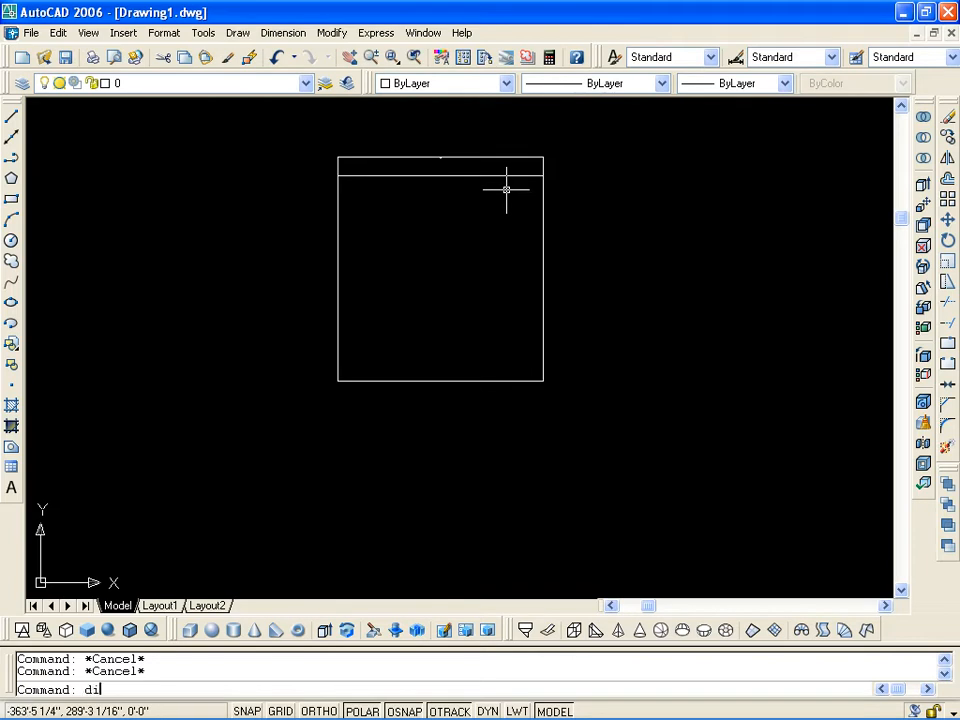
{"action": "key", "text": "Return"}
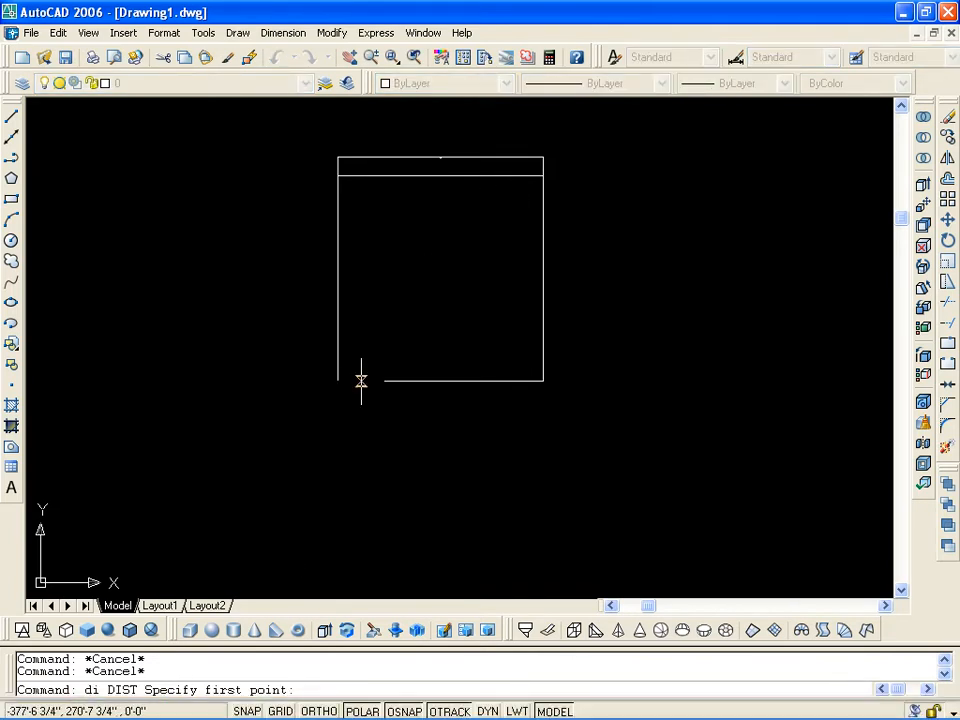
{"action": "left_click", "coordinate": [337, 380]}
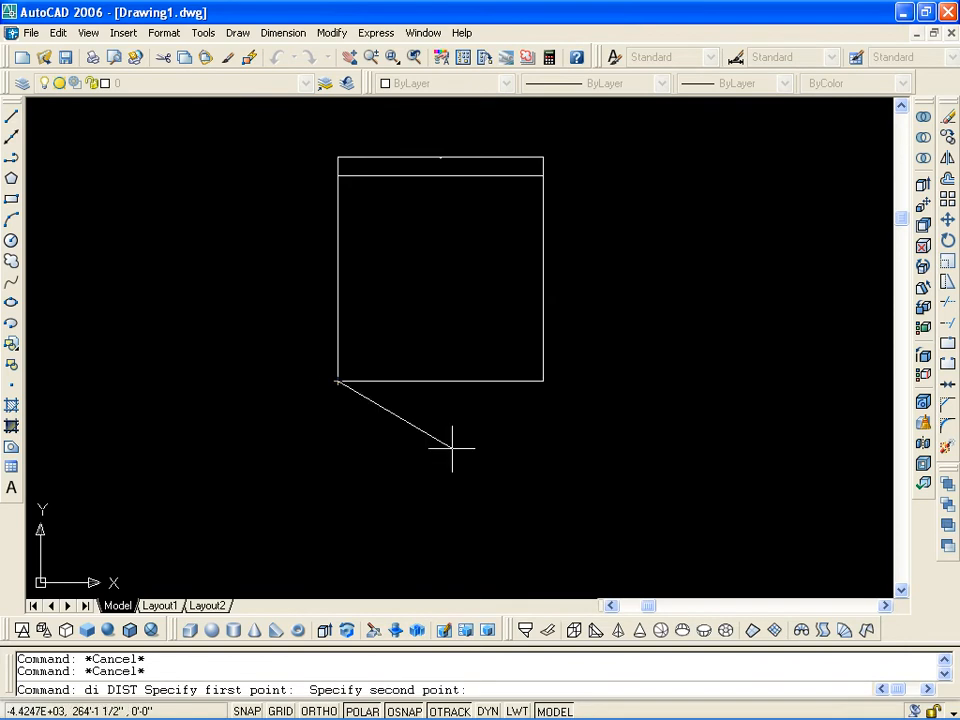
{"action": "left_click", "coordinate": [542, 381]}
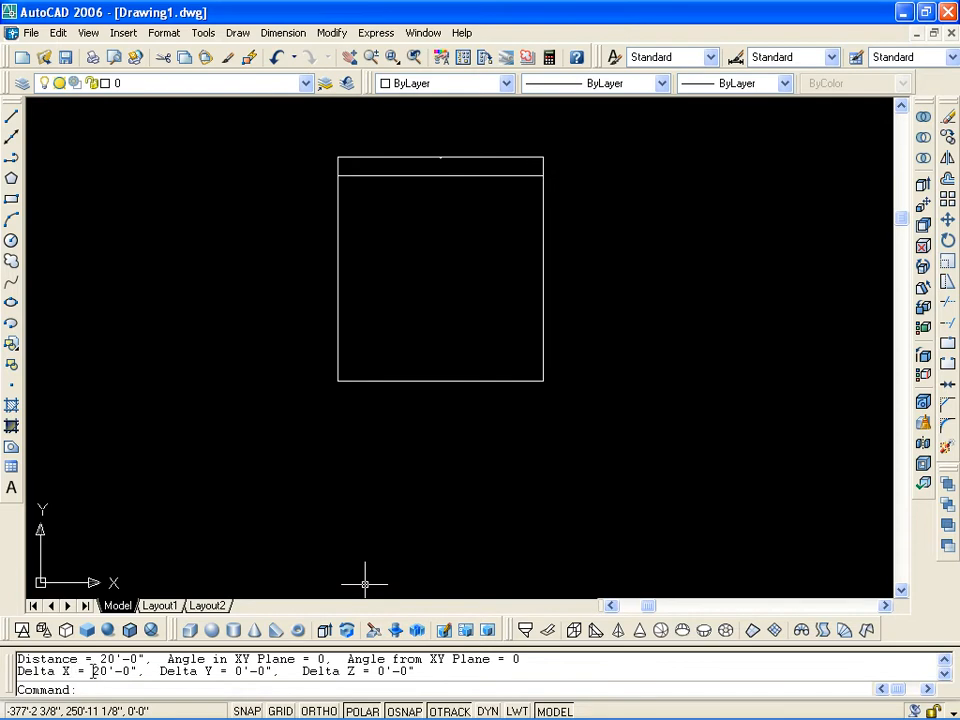
Highlight the Delta X and Delta Y readings of the bottom-edge measurement in the command history
{"action": "left_click_drag", "start_coordinate": [92, 671], "coordinate": [133, 670]}
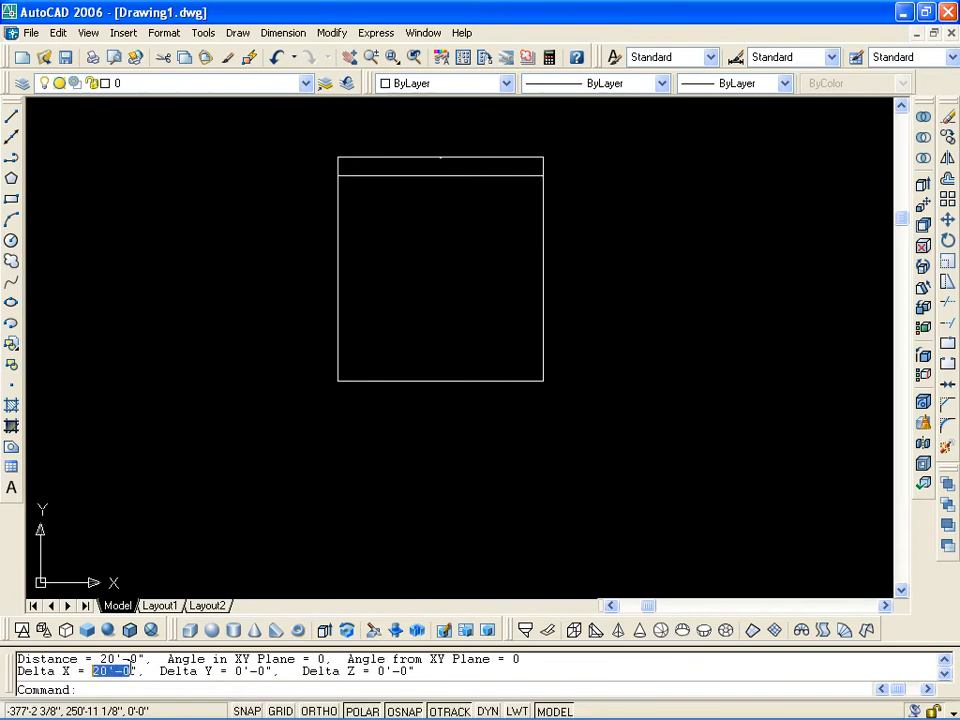
{"action": "left_click_drag", "start_coordinate": [236, 671], "coordinate": [266, 671]}
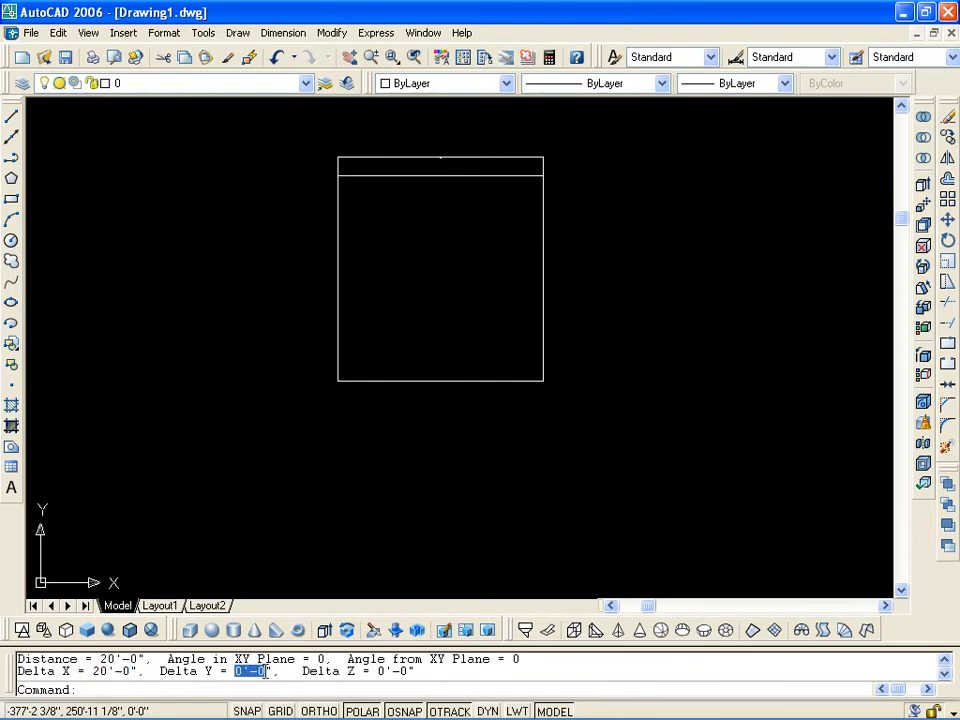
{"action": "key", "text": "Escape"}
Measure the distance from the square's lower-left corner to its upper-left corner and highlight the Delta Y reading
{"action": "type", "text": "di"}
{"action": "key", "text": "Return"}
{"action": "left_click", "coordinate": [337, 380]}
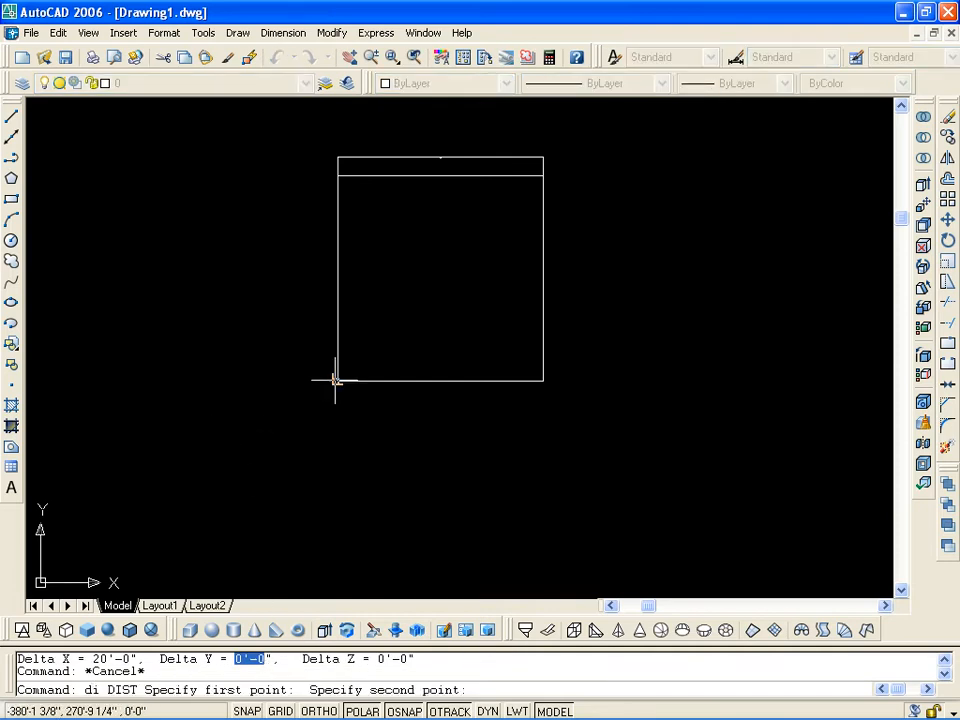
{"action": "left_click", "coordinate": [337, 174]}
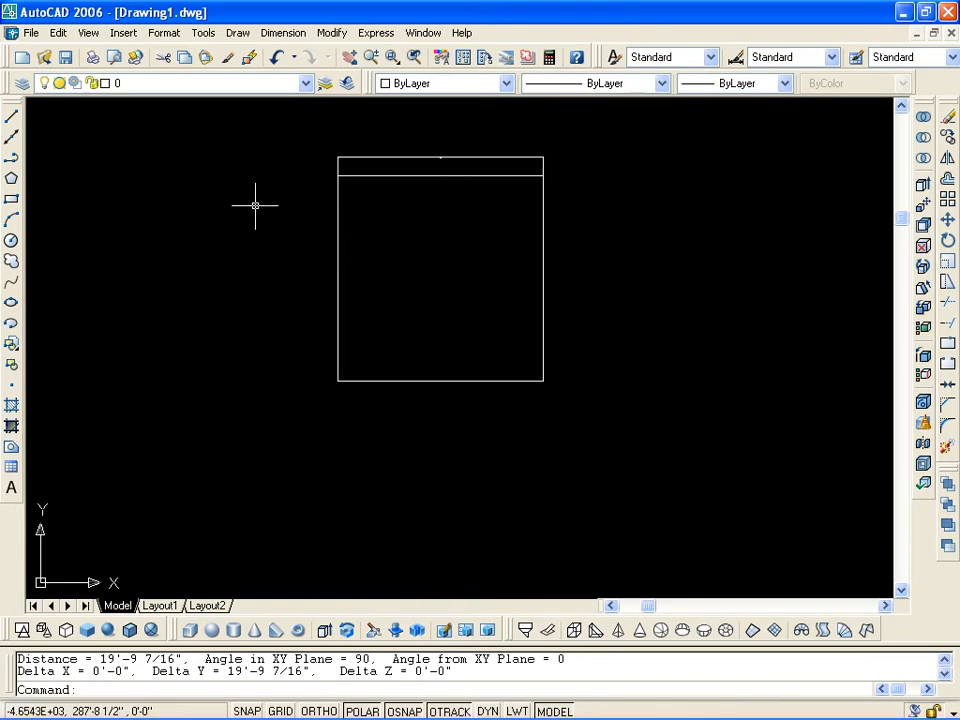
{"action": "left_click_drag", "start_coordinate": [227, 671], "coordinate": [315, 668]}
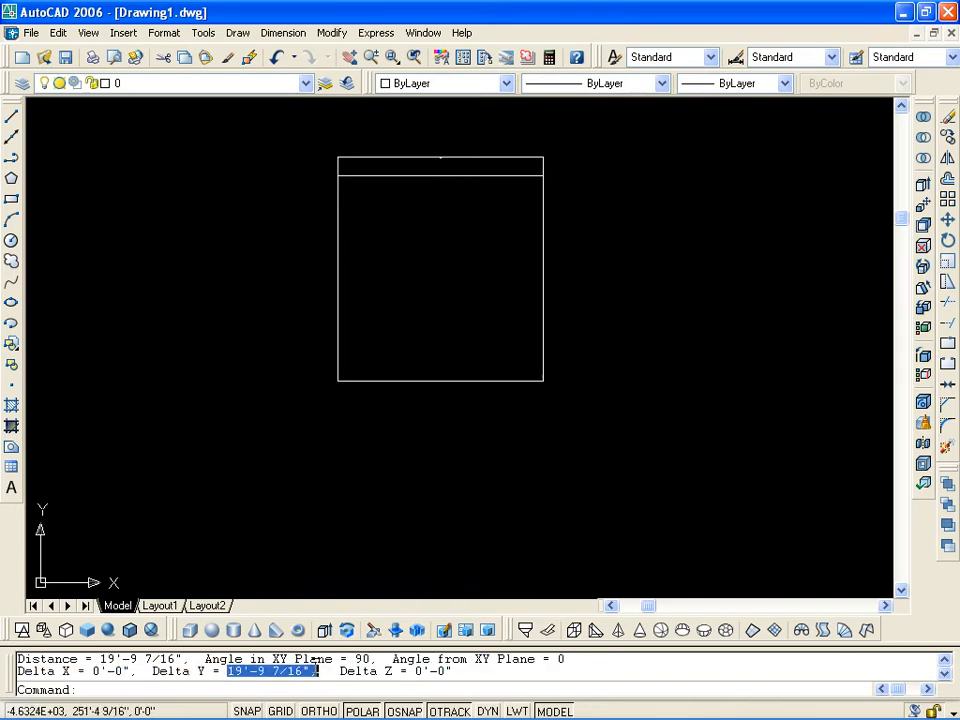
{"action": "key", "text": "Escape"}
Add a vertical linear dimension between the square's upper-right and lower-right corners, placed just outside its right edge
{"action": "type", "text": "dli"}
{"action": "key", "text": "Return"}
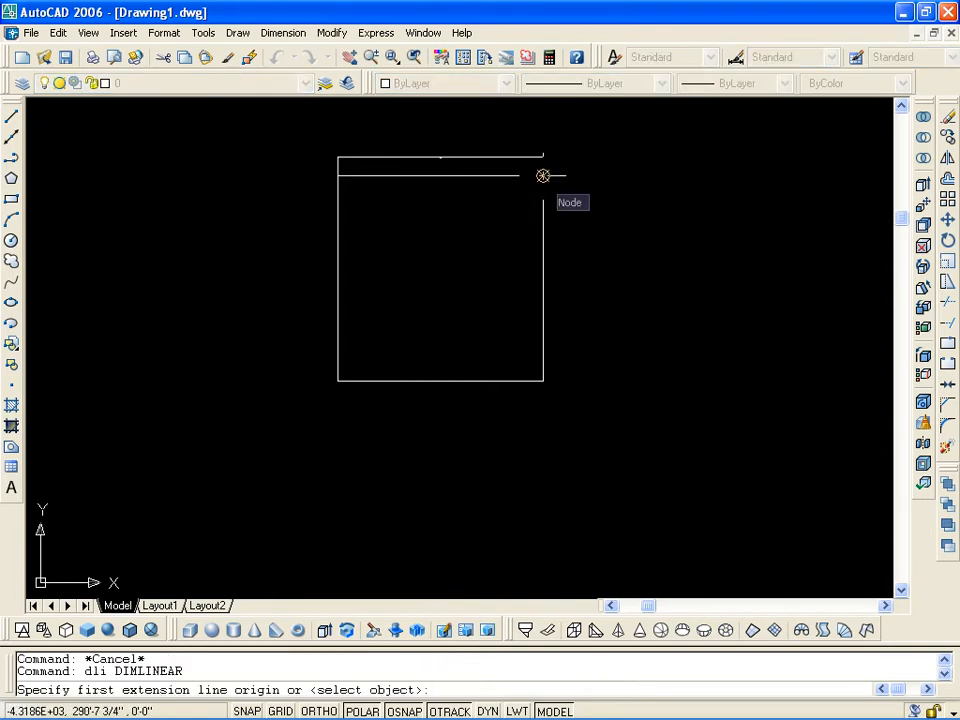
{"action": "left_click", "coordinate": [543, 175]}
{"action": "left_click", "coordinate": [543, 380]}
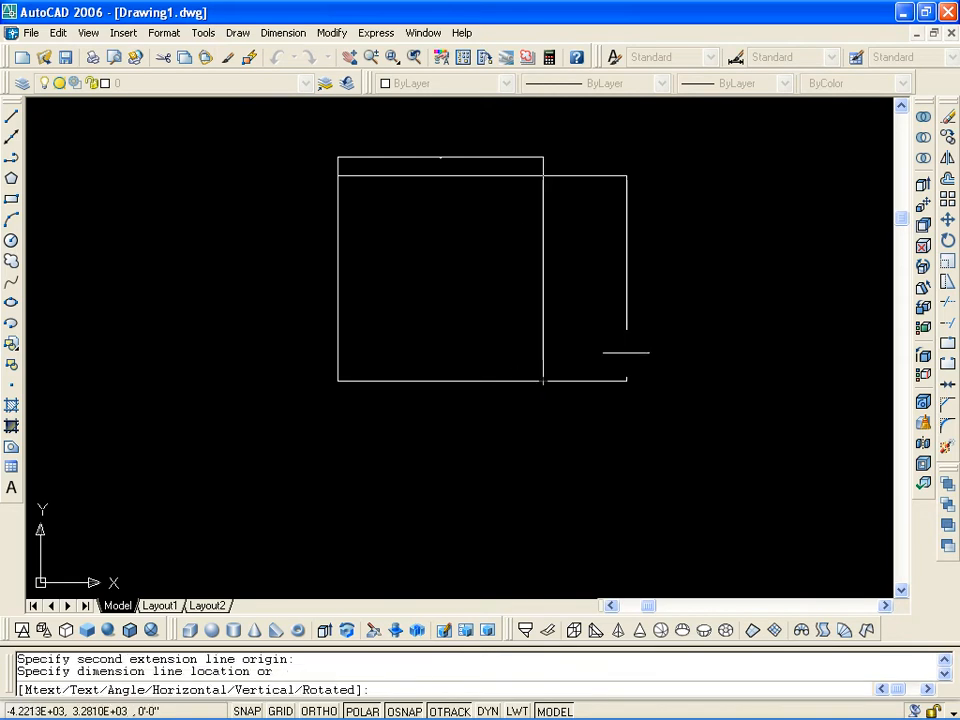
{"action": "left_click", "coordinate": [580, 354]}
Inspect the text of the vertical dimension up close and highlight its value in the command history
{"action": "scroll", "coordinate": [588, 330], "scroll_direction": "up", "scroll_amount": 6}
{"action": "scroll", "coordinate": [536, 344], "scroll_direction": "up", "scroll_amount": 4}
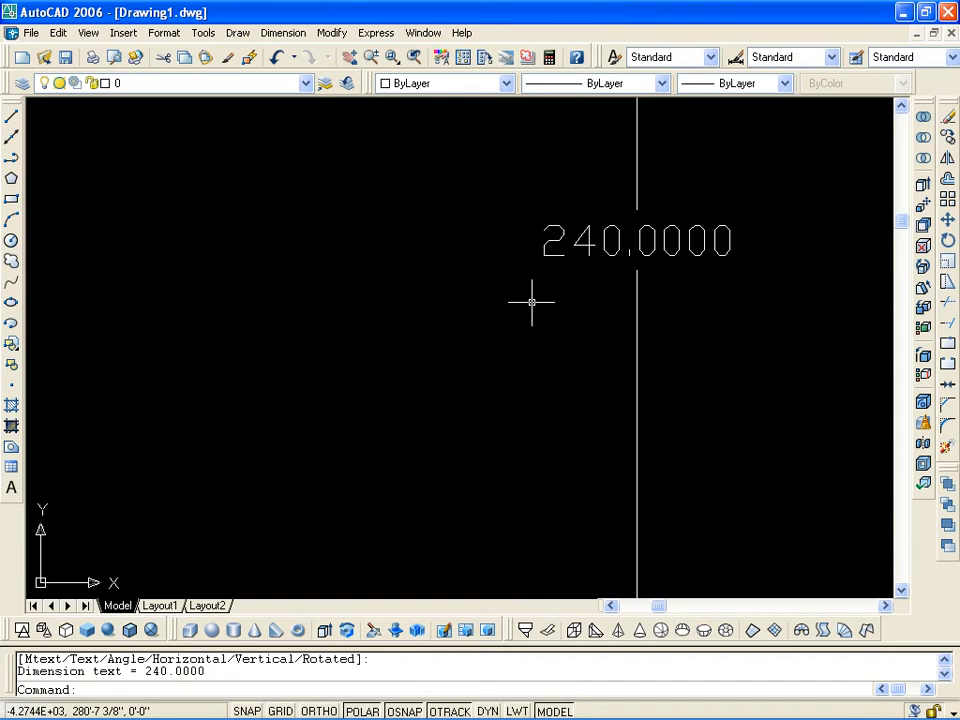
{"action": "scroll", "coordinate": [531, 302], "scroll_direction": "down", "scroll_amount": 10}
{"action": "scroll", "coordinate": [506, 344], "scroll_direction": "up", "scroll_amount": 5}
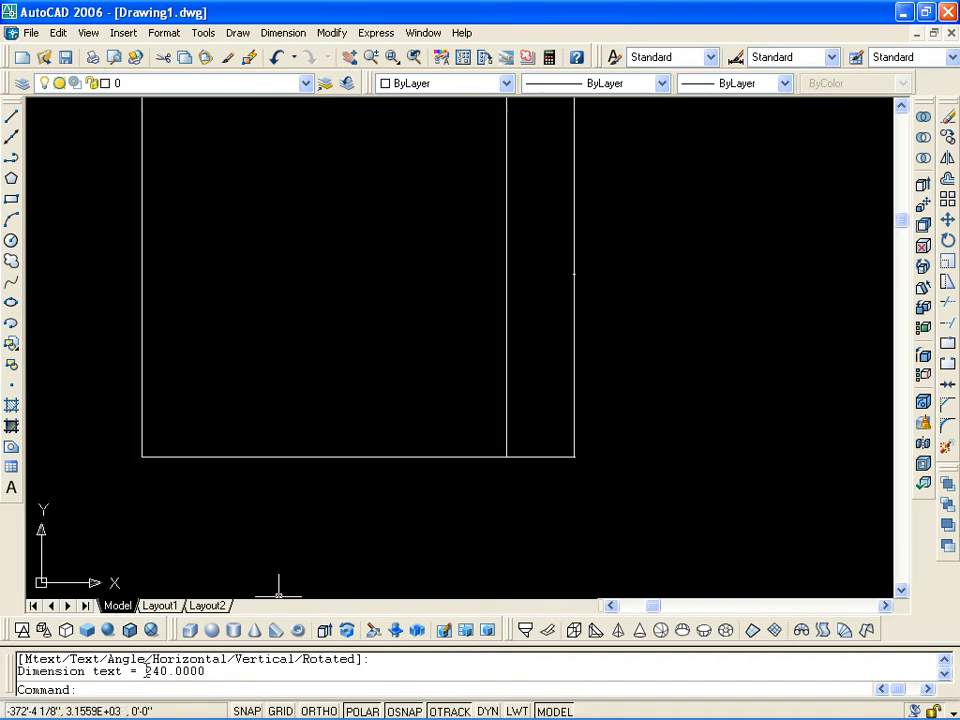
{"action": "left_click_drag", "start_coordinate": [146, 673], "coordinate": [223, 669]}
{"action": "middle_click_drag", "start_coordinate": [401, 384], "coordinate": [362, 426]}
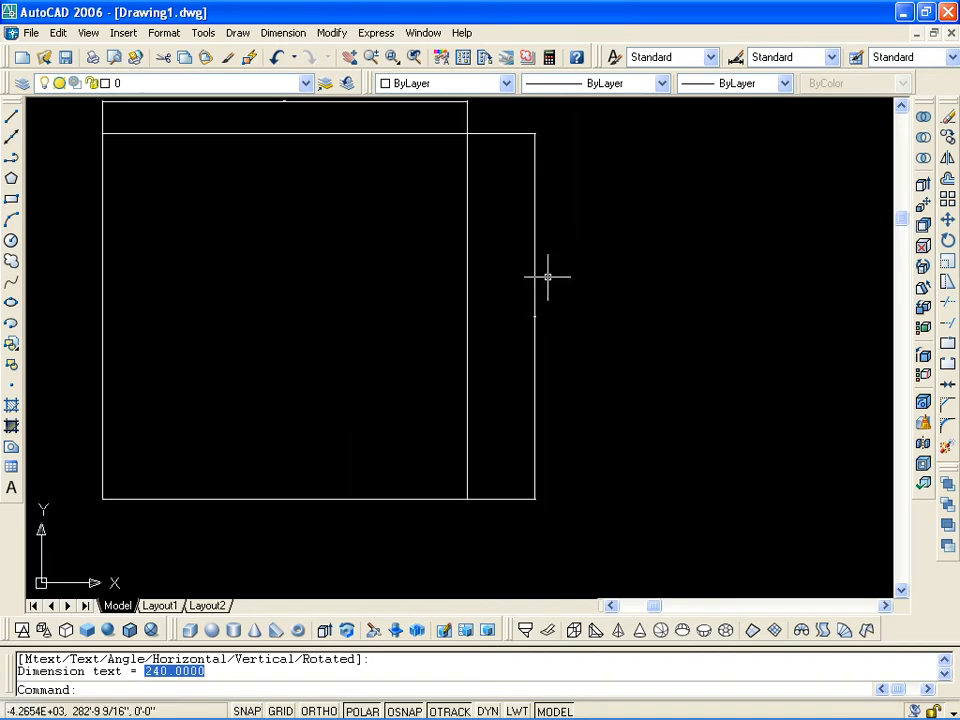
{"action": "mouse_move", "coordinate": [538, 304]}
{"action": "middle_mouse_down"}
{"action": "mouse_move", "coordinate": [572, 294]}
{"action": "mouse_move", "coordinate": [630, 321]}
{"action": "middle_mouse_up"}
{"action": "key", "text": "Escape"}
{"action": "key", "text": "Escape"}
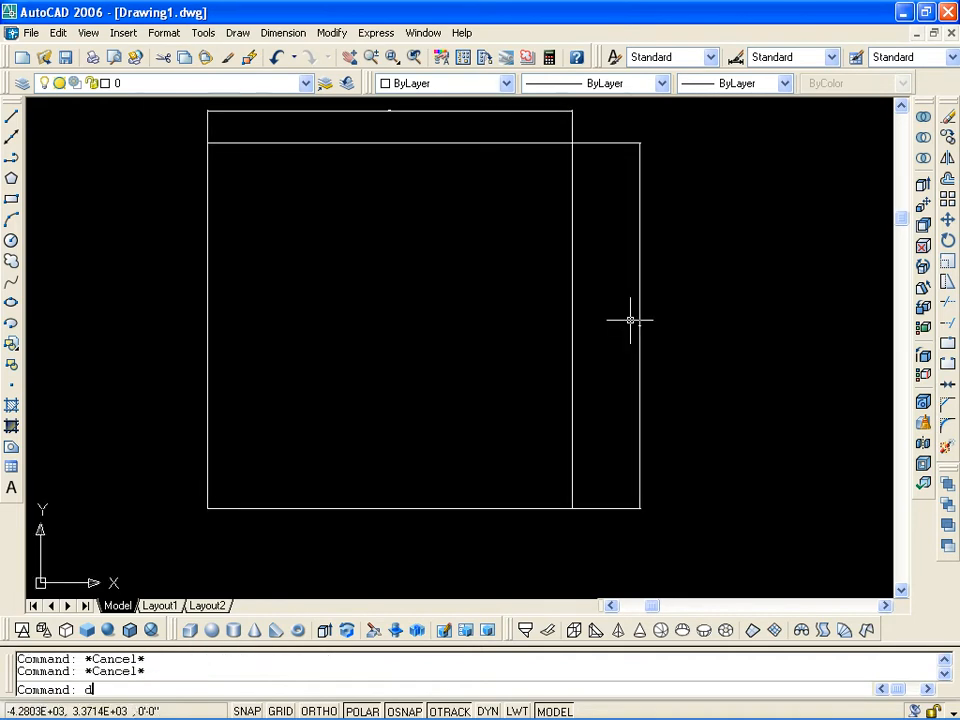
{"action": "type", "text": "d"}
{"action": "key", "text": "Return"}
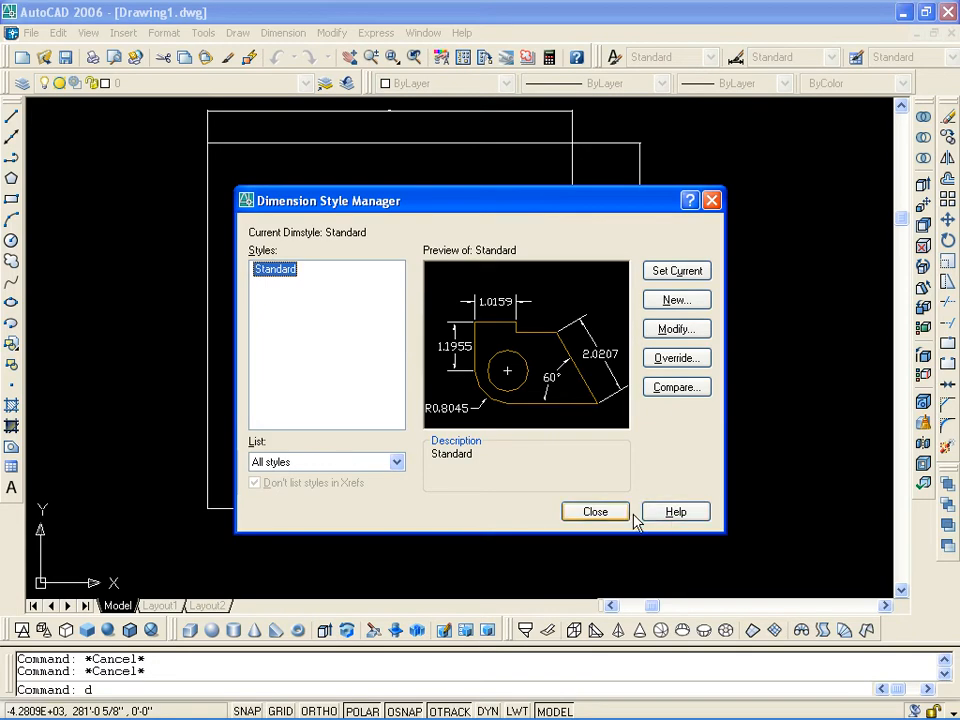
{"action": "left_click", "coordinate": [603, 510]}
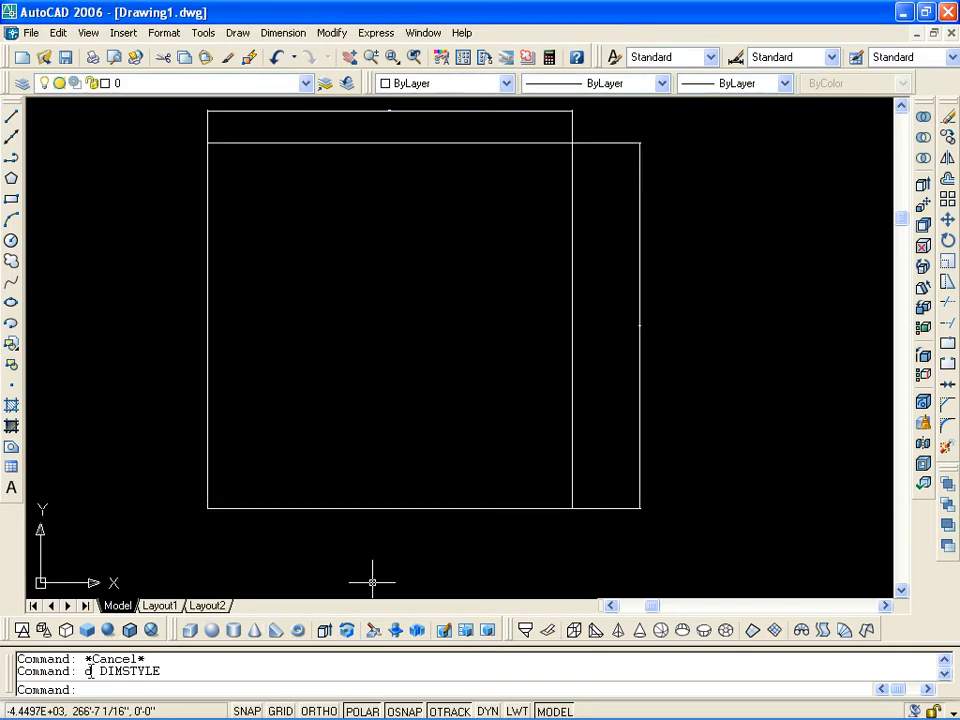
{"action": "key", "text": "Escape"}
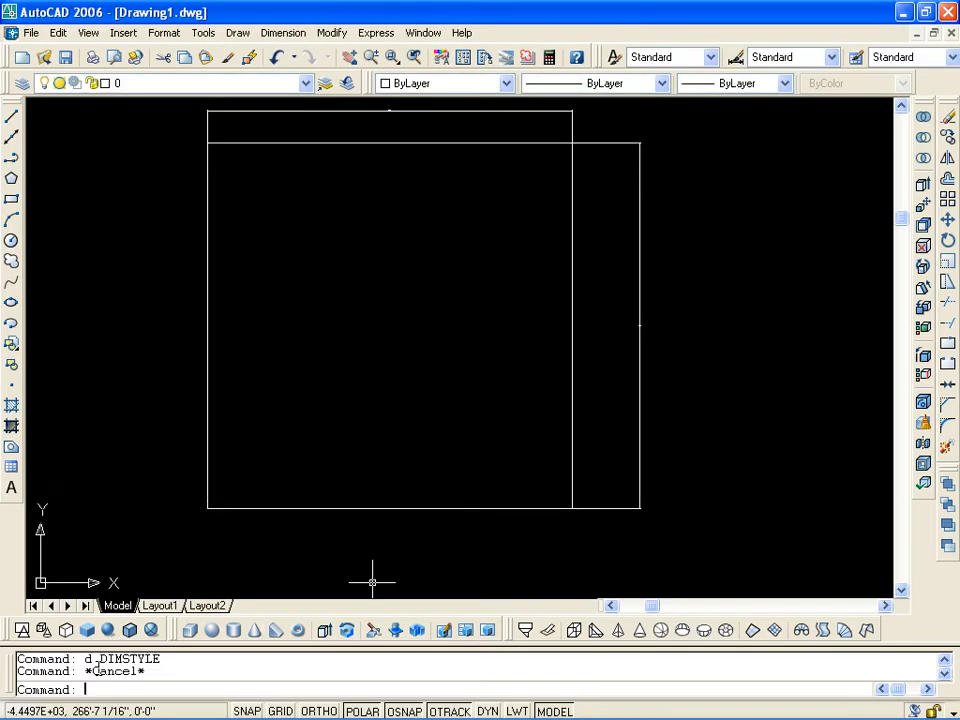
Modify the Standard dimension style to use the Architectural unit format and the Text fit option
{"action": "type", "text": "d"}
{"action": "key", "text": "Return"}
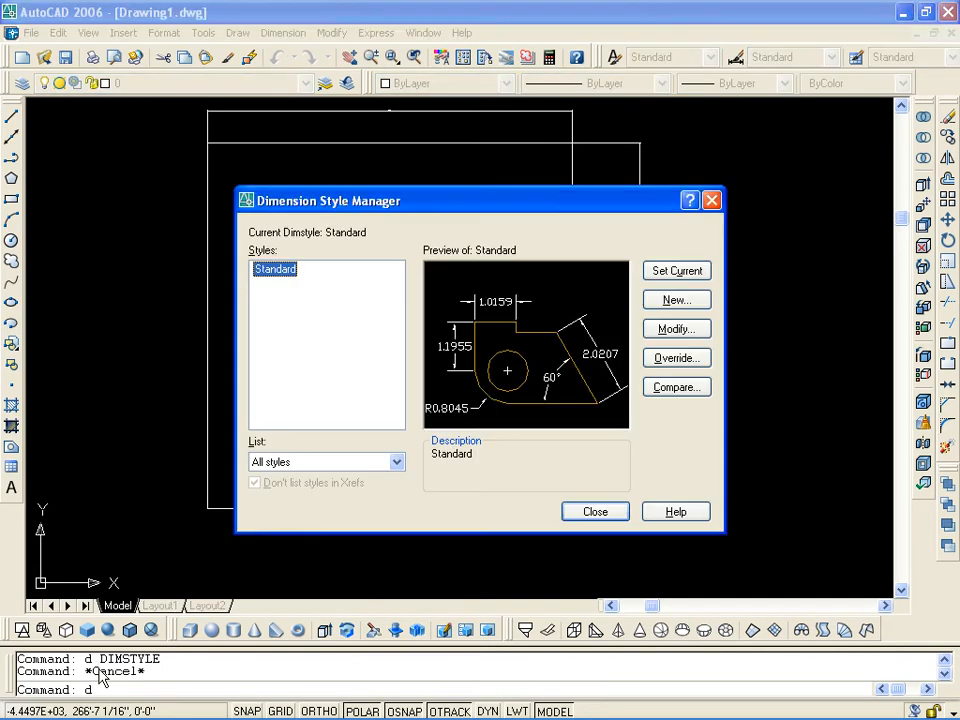
{"action": "left_click_drag", "start_coordinate": [358, 199], "coordinate": [330, 205]}
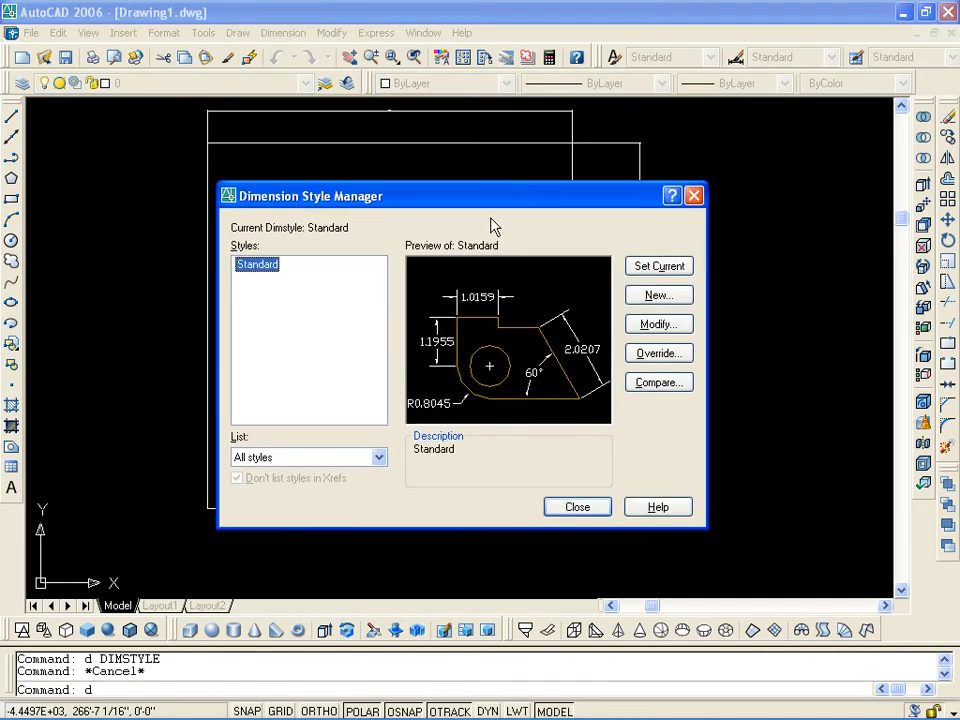
{"action": "left_click_drag", "start_coordinate": [463, 210], "coordinate": [454, 185]}
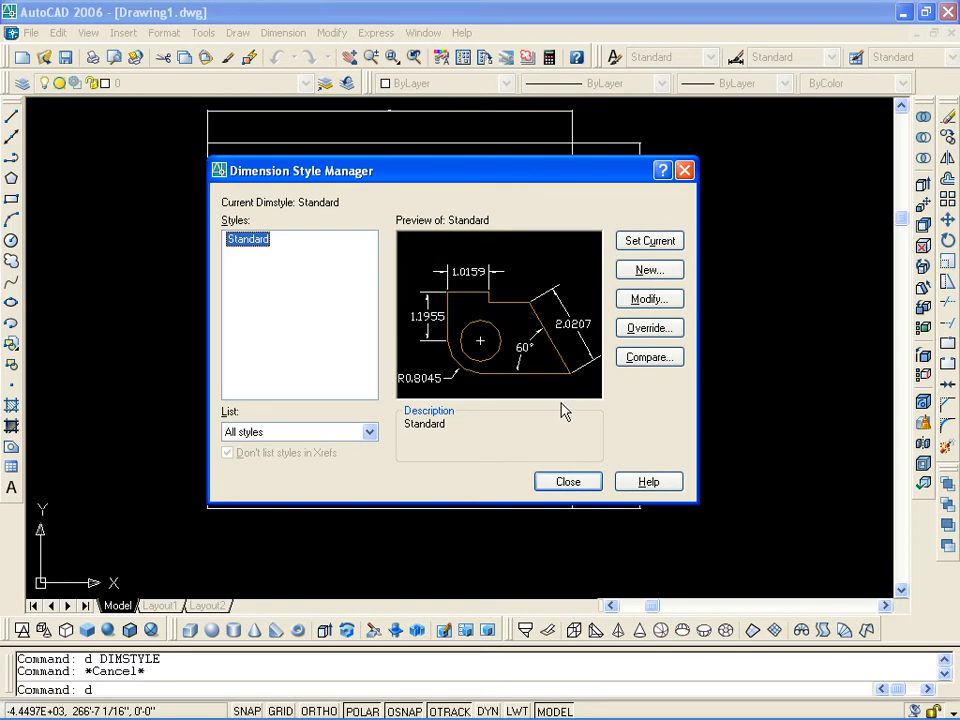
{"action": "left_click", "coordinate": [645, 299]}
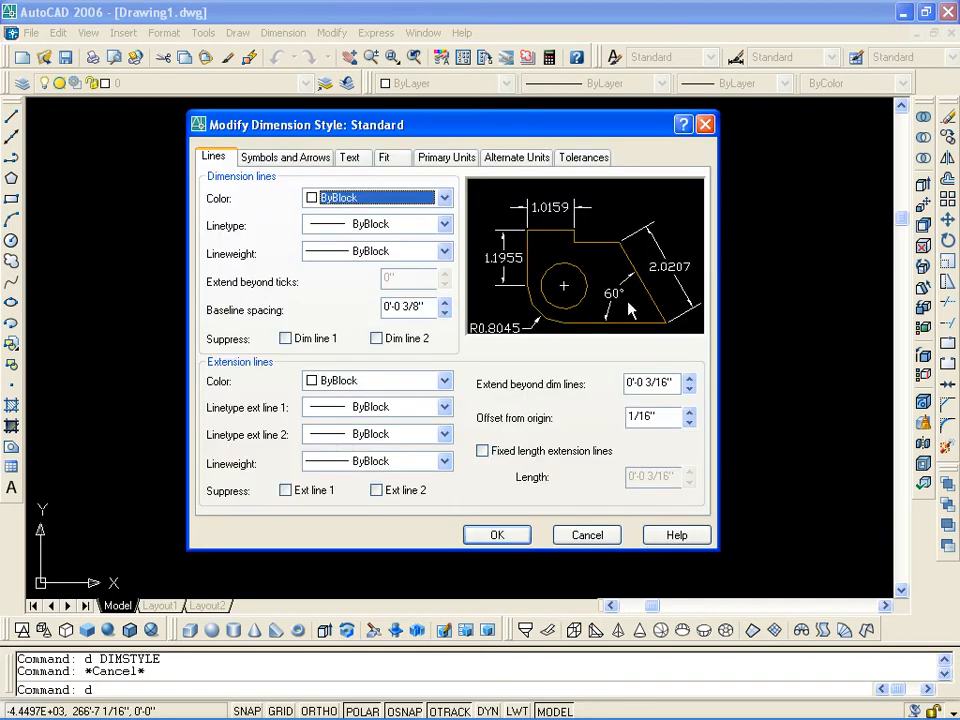
{"action": "left_click", "coordinate": [440, 163]}
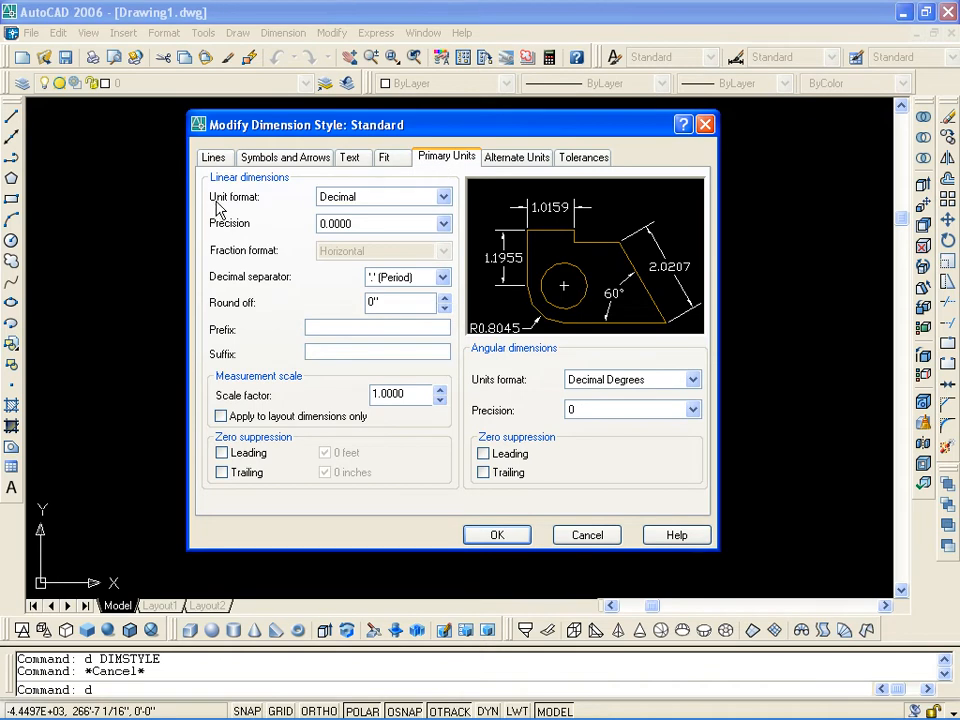
{"action": "left_click", "coordinate": [443, 199]}
{"action": "left_click", "coordinate": [355, 250]}
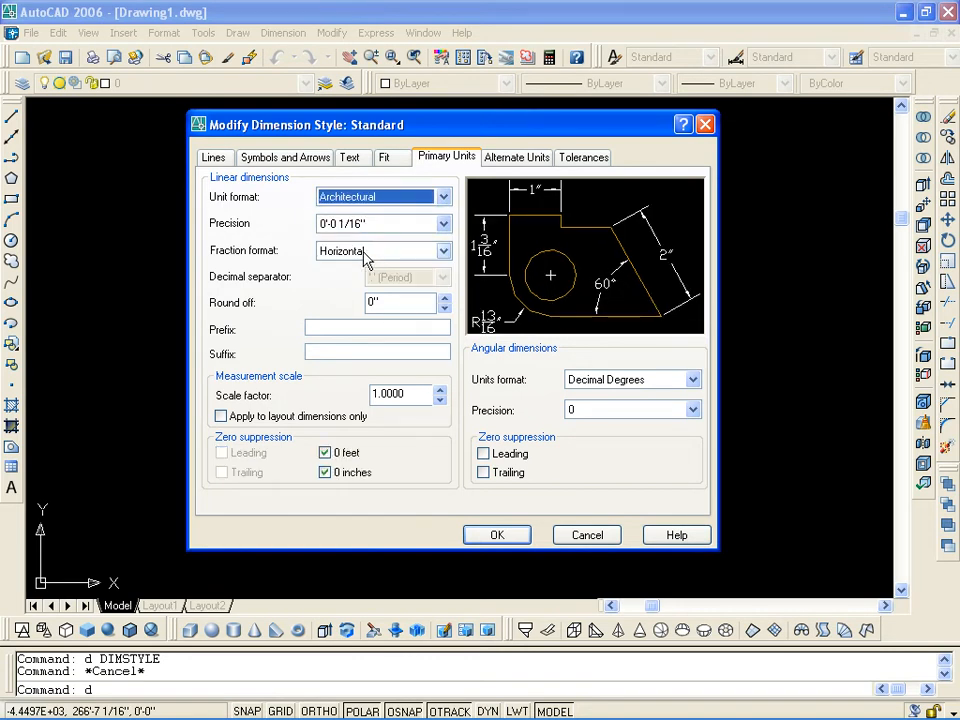
{"action": "left_click", "coordinate": [386, 158]}
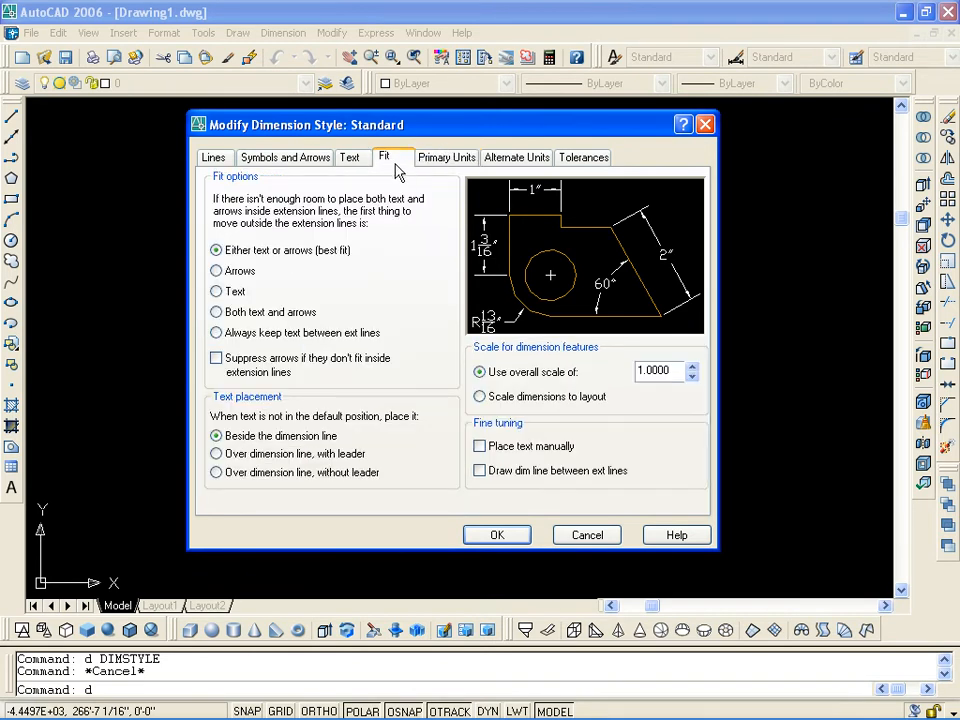
{"action": "left_click", "coordinate": [218, 290]}
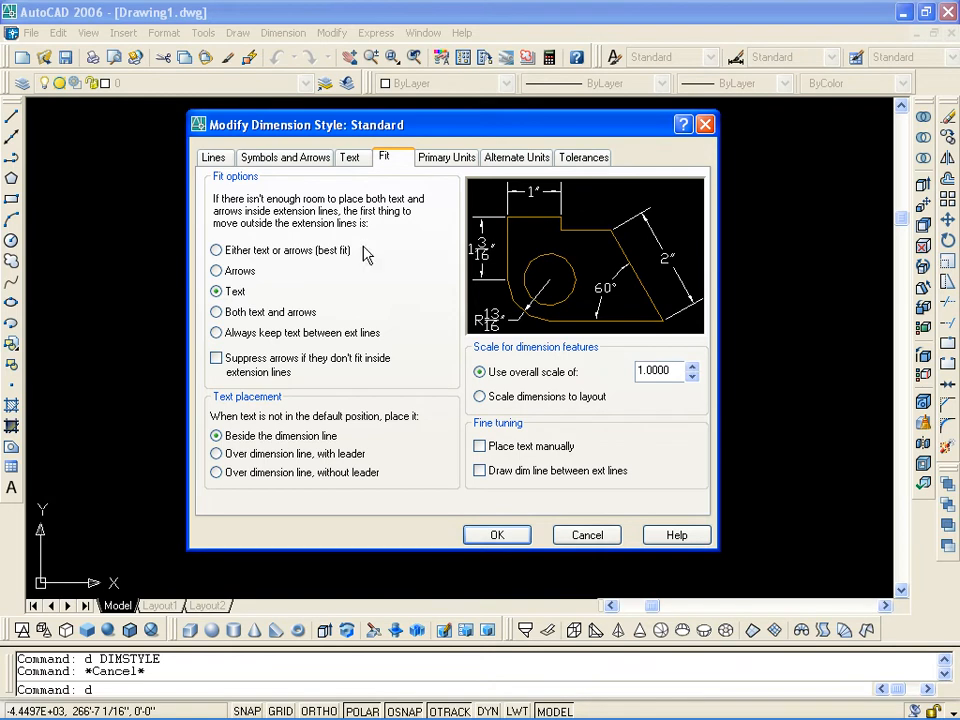
Change the Standard text style's font to Arial and set the dimension text height to 1'
{"action": "left_click", "coordinate": [346, 163]}
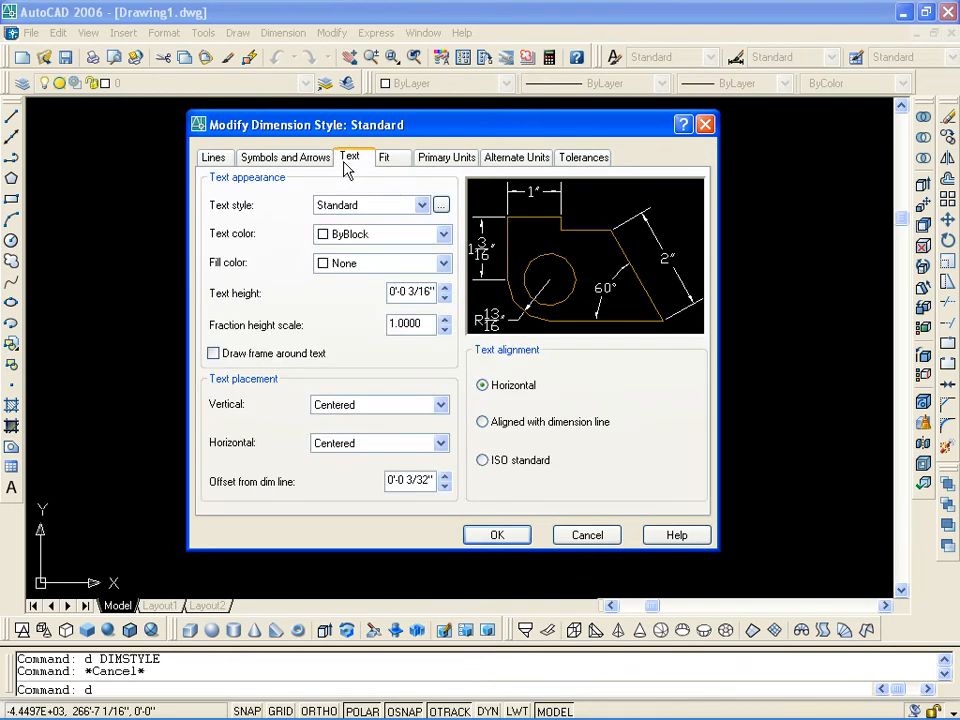
{"action": "left_click", "coordinate": [440, 207]}
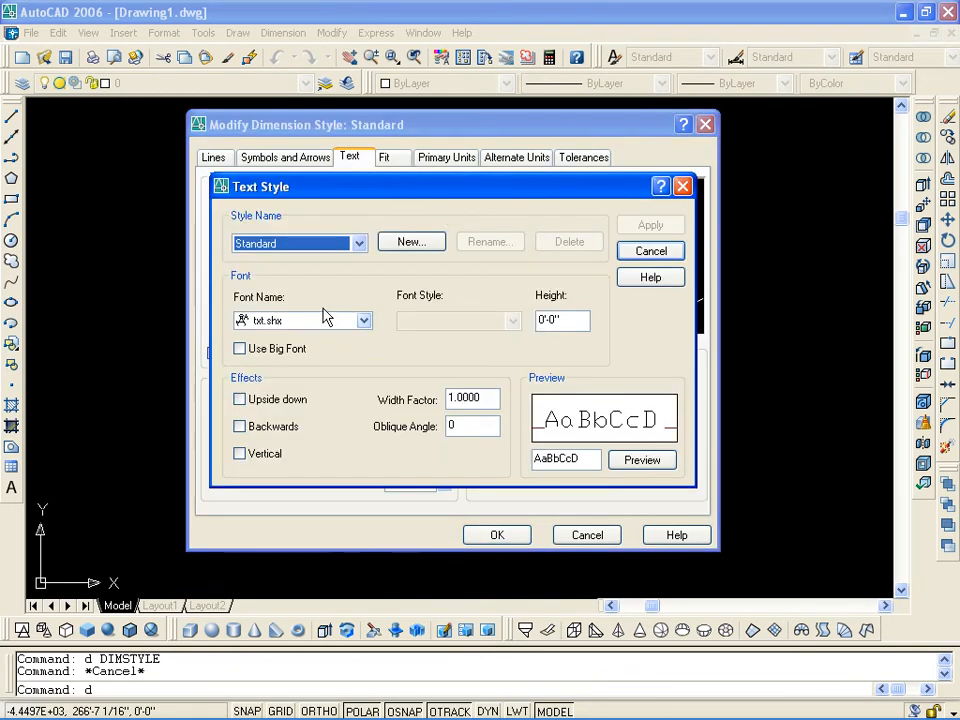
{"action": "left_click", "coordinate": [367, 323]}
{"action": "key", "text": "a"}
{"action": "scroll", "coordinate": [300, 375], "scroll_direction": "down", "scroll_amount": 2}
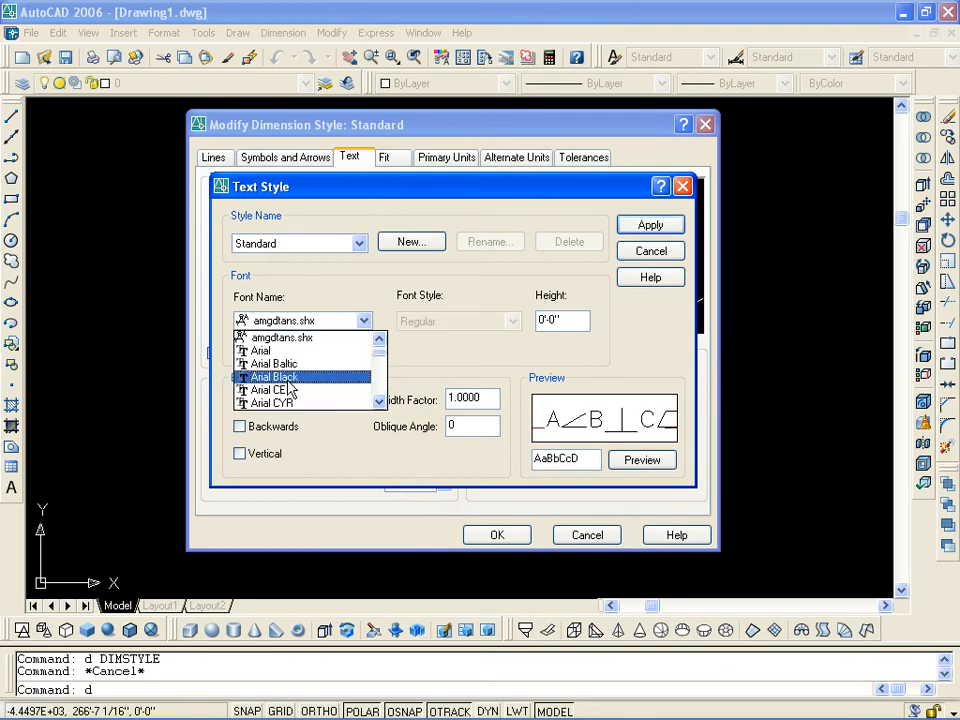
{"action": "left_click", "coordinate": [268, 362]}
{"action": "left_click", "coordinate": [650, 225]}
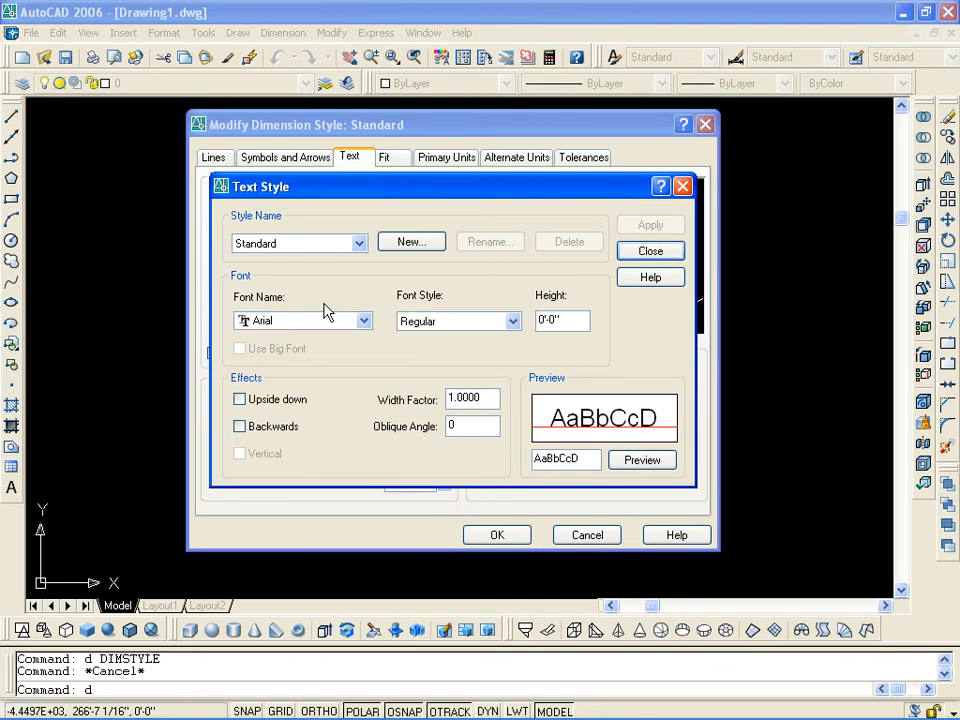
{"action": "left_click", "coordinate": [668, 254]}
{"action": "left_click_drag", "start_coordinate": [389, 292], "coordinate": [495, 300]}
{"action": "type", "text": "1'"}
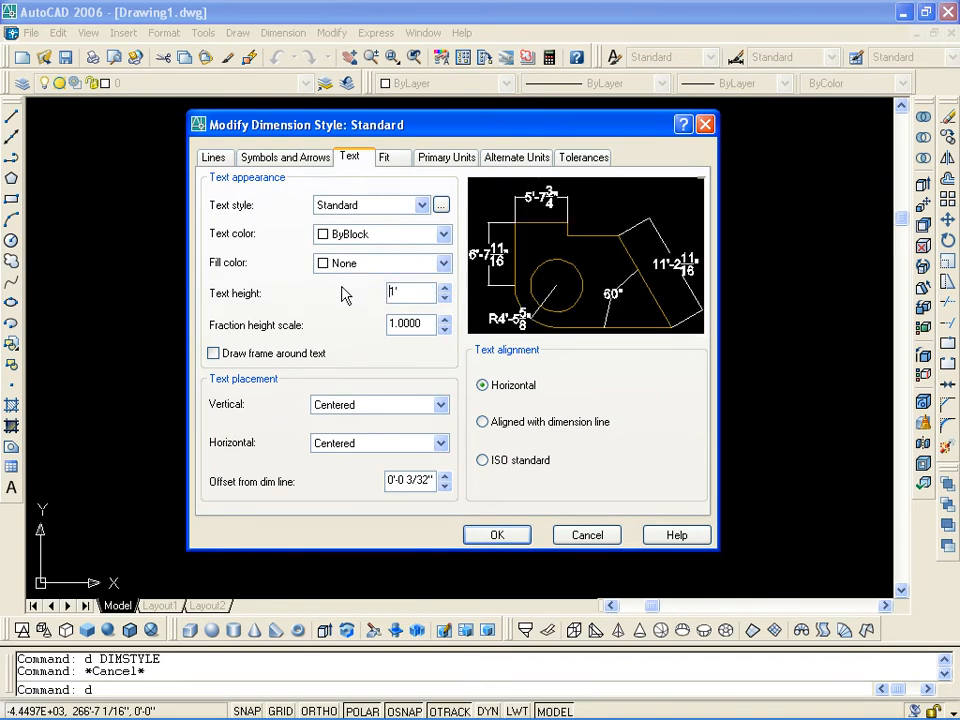
Set the dimension arrowheads to Architectural tick with an arrow size of 1'
{"action": "left_click", "coordinate": [281, 160]}
{"action": "left_click", "coordinate": [420, 224]}
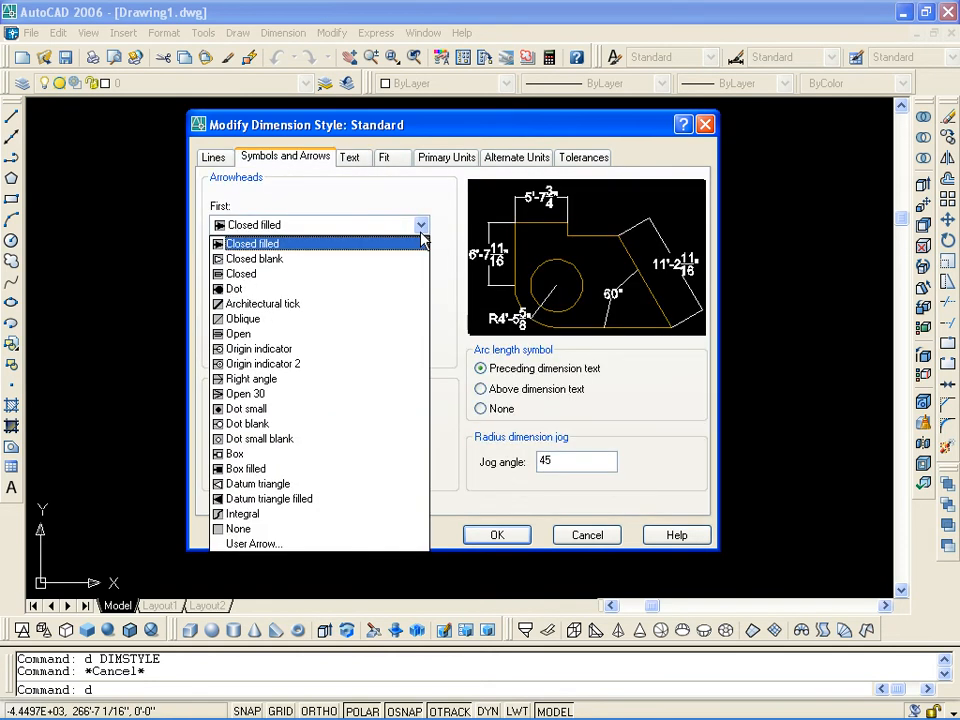
{"action": "left_click", "coordinate": [258, 304]}
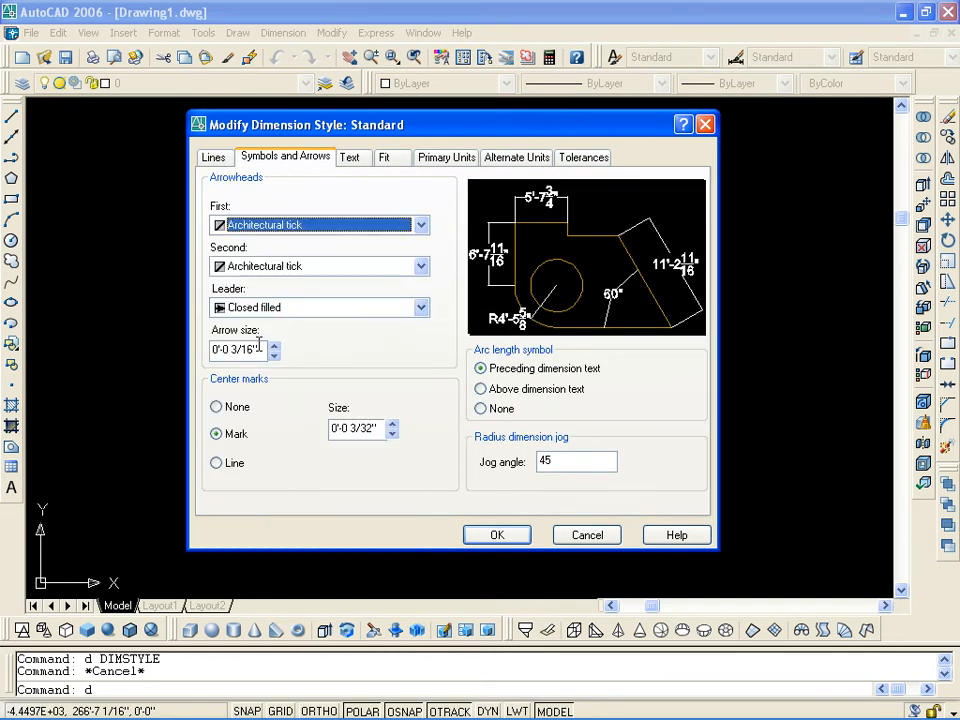
{"action": "left_click_drag", "start_coordinate": [258, 349], "coordinate": [191, 349]}
{"action": "type", "text": "1'"}
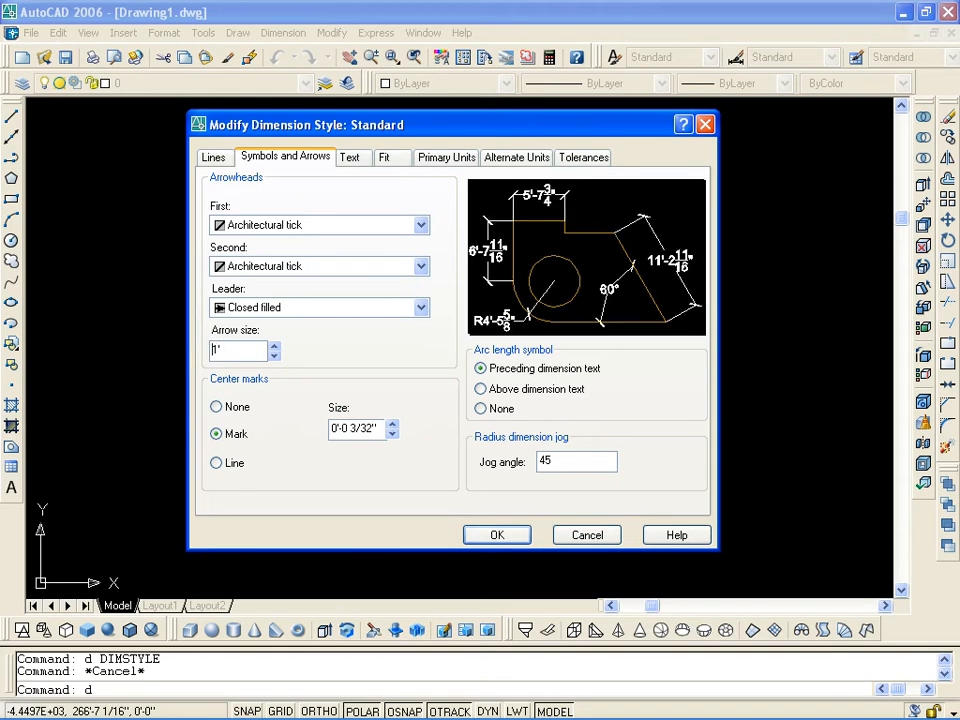
Turn on fixed length extension lines, apply the dimension style changes and check both dimensions on the square
{"action": "left_click", "coordinate": [210, 157]}
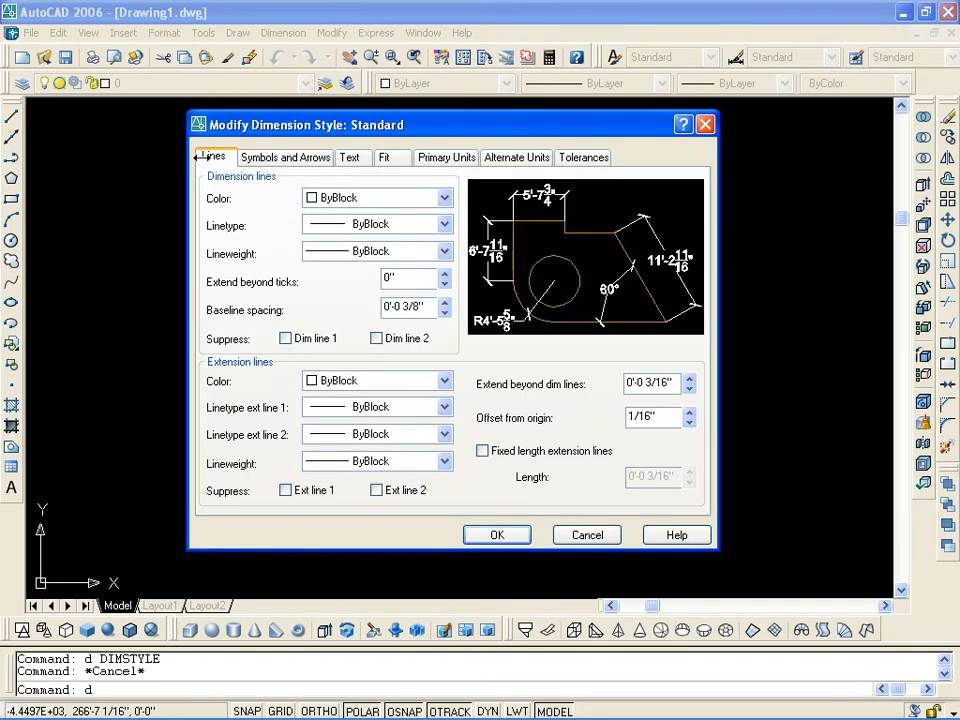
{"action": "left_click", "coordinate": [482, 451]}
{"action": "left_click", "coordinate": [496, 538]}
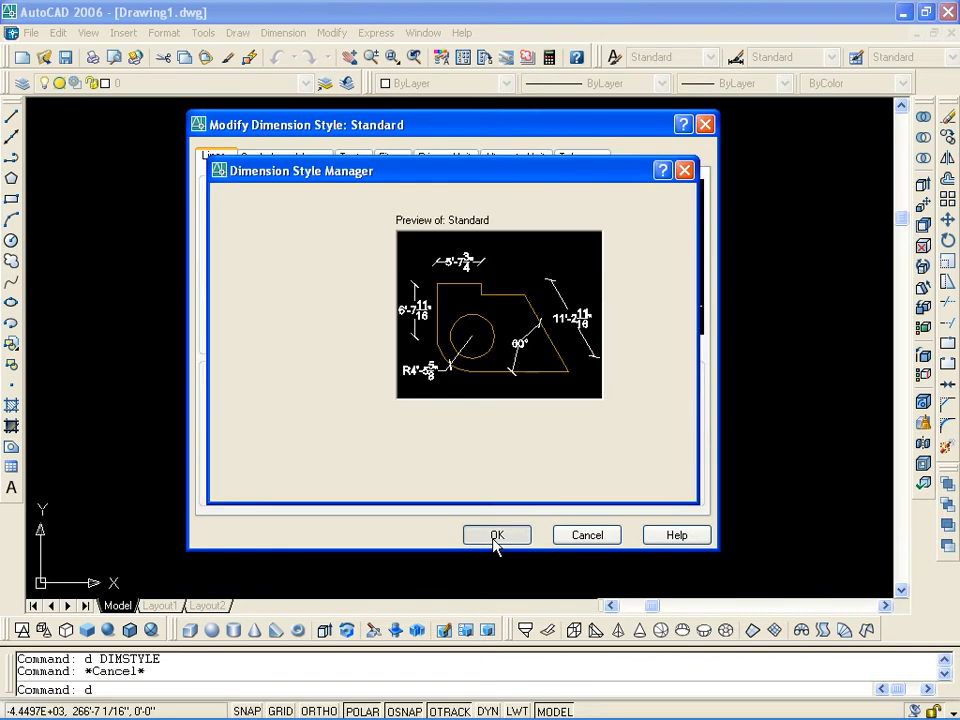
{"action": "left_click", "coordinate": [580, 486]}
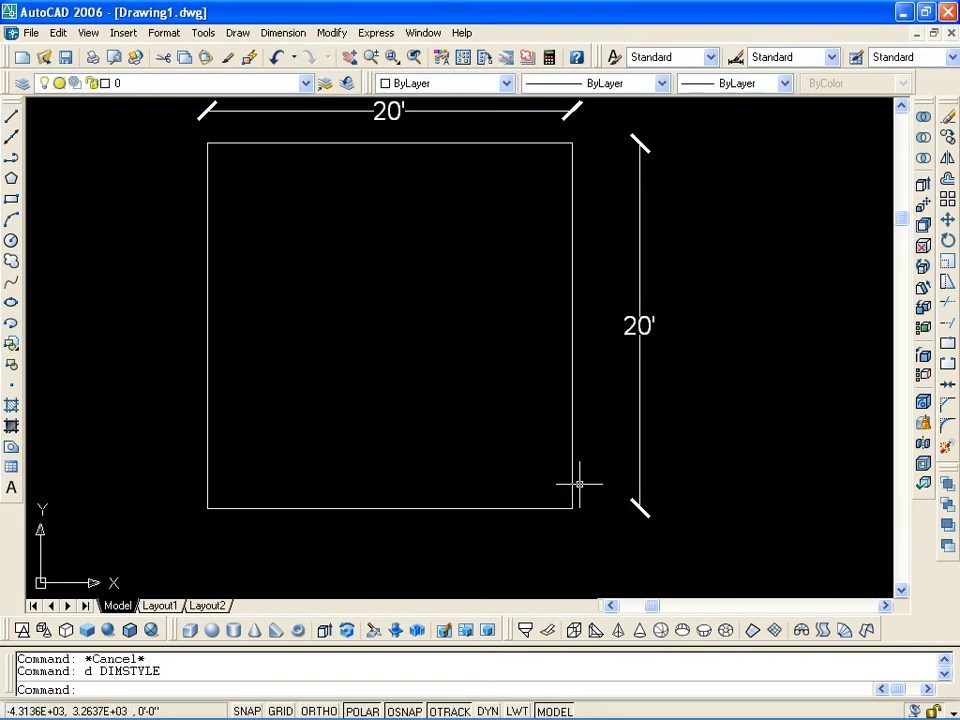
{"action": "middle_click_drag", "start_coordinate": [482, 349], "coordinate": [572, 340]}
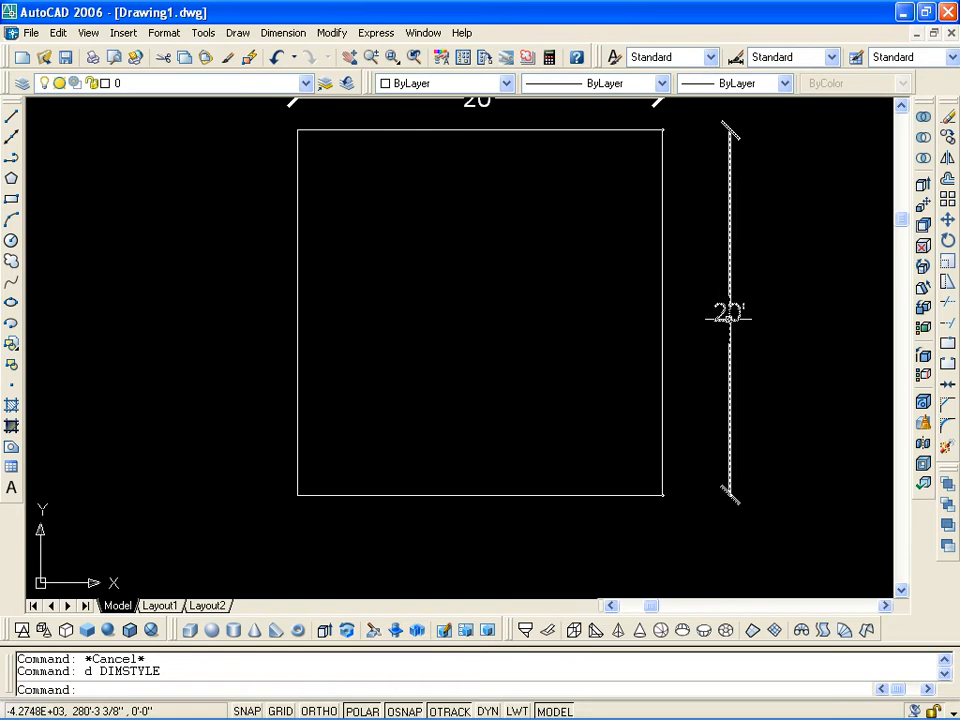
{"action": "scroll", "coordinate": [666, 330], "scroll_direction": "down", "scroll_amount": 2}
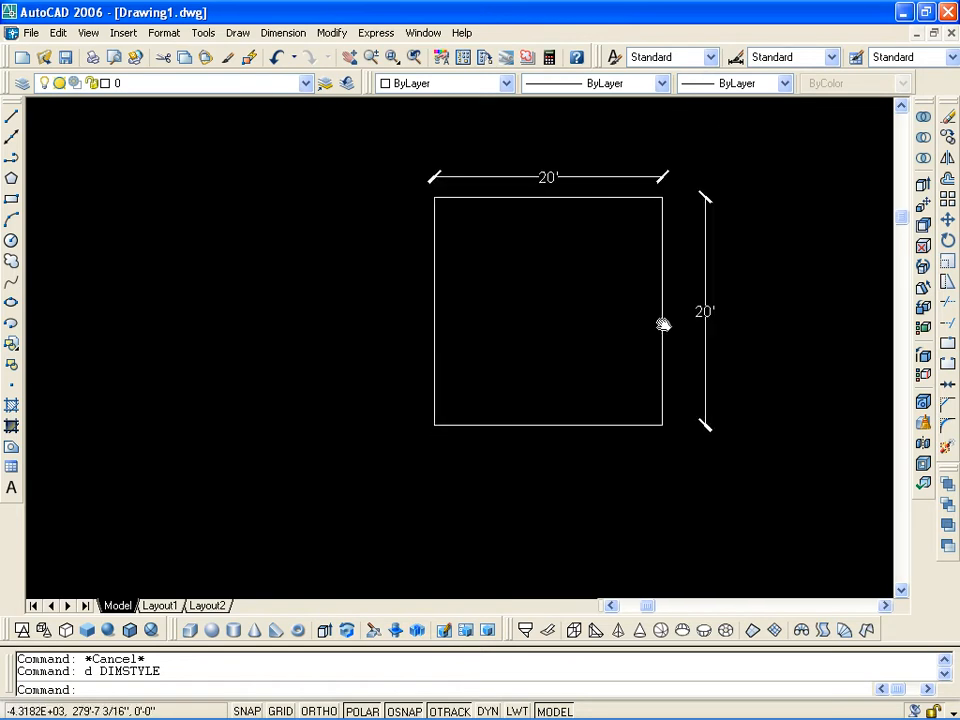
Bring the dimensioned square into view and dismiss the Communication Center notification
{"action": "middle_click_drag", "start_coordinate": [664, 332], "coordinate": [593, 303]}
{"action": "key", "text": "Escape"}
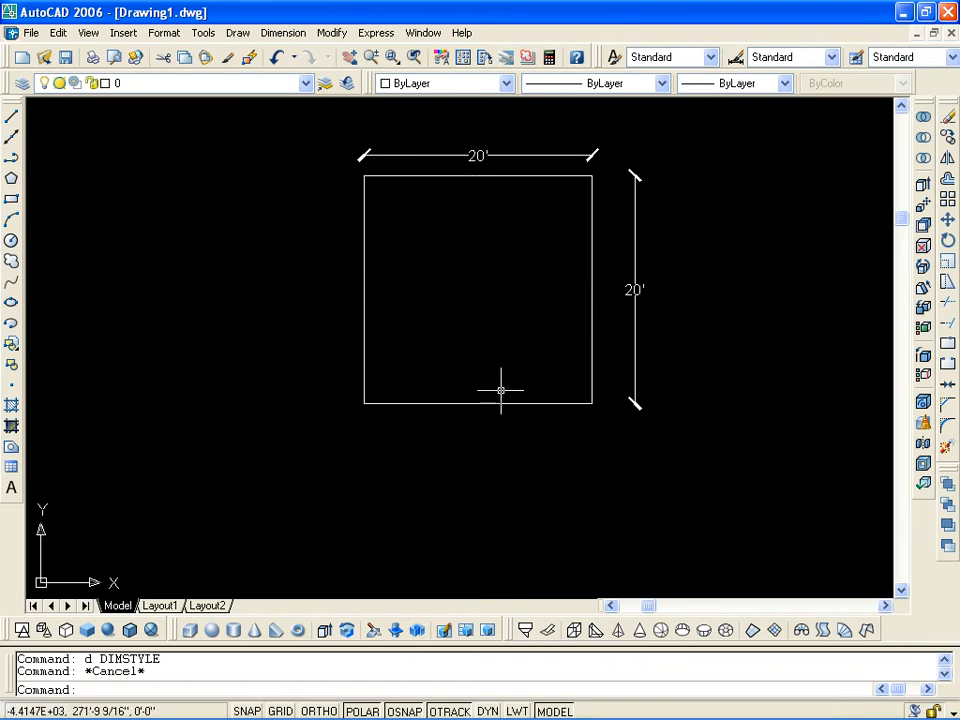
{"action": "middle_click_drag", "start_coordinate": [407, 595], "coordinate": [409, 573]}
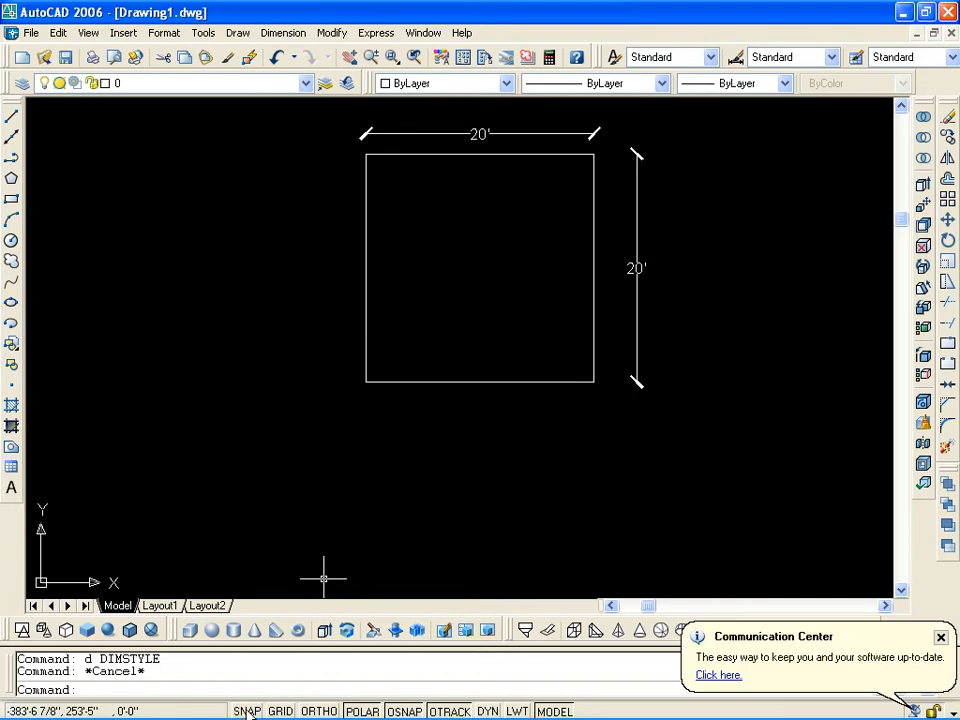
{"action": "left_click", "coordinate": [942, 638]}
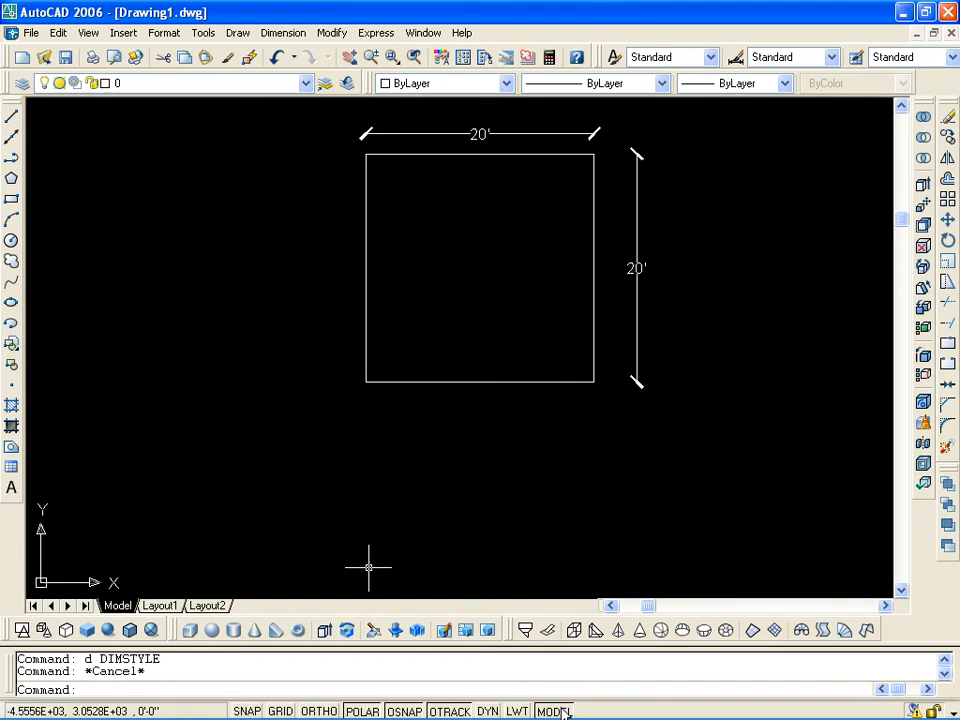
{"action": "mouse_move", "coordinate": [301, 716]}
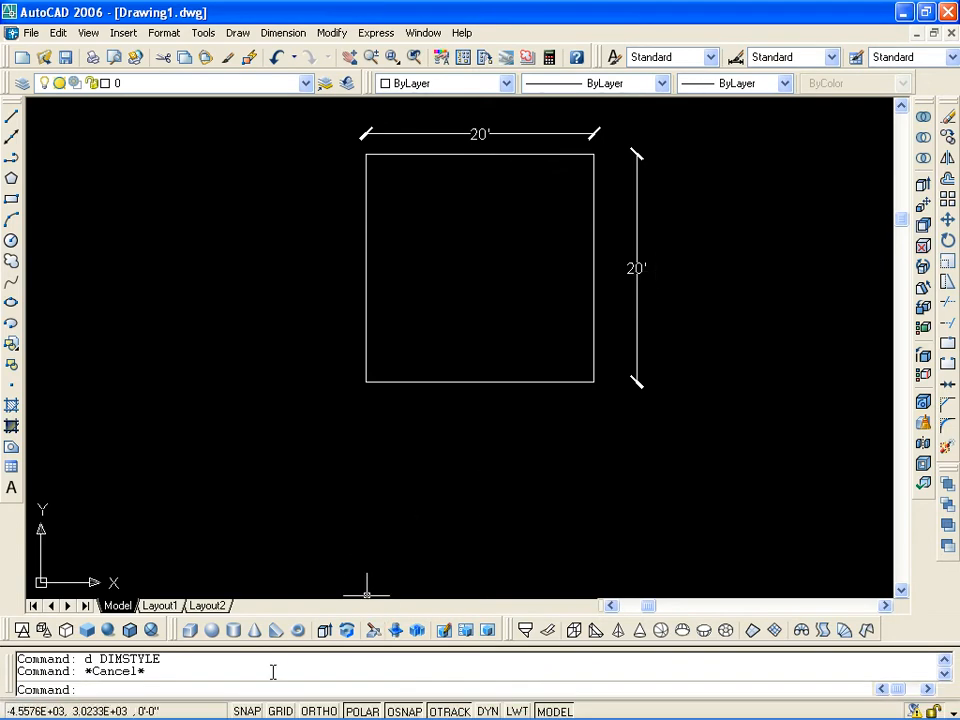
{"action": "right_click", "coordinate": [245, 711]}
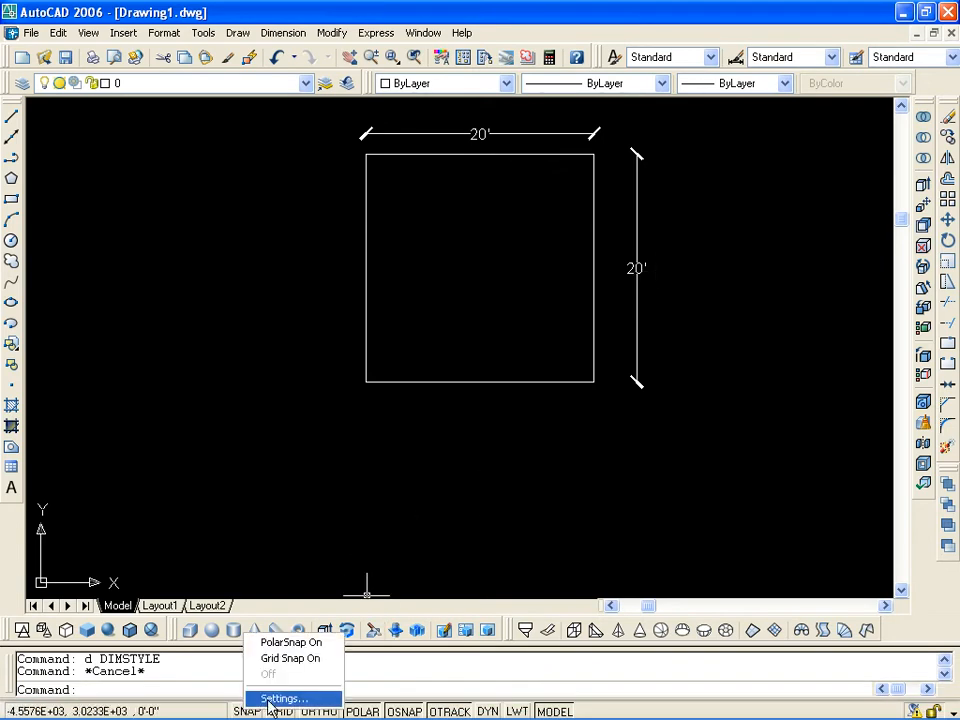
{"action": "left_click", "coordinate": [266, 699]}
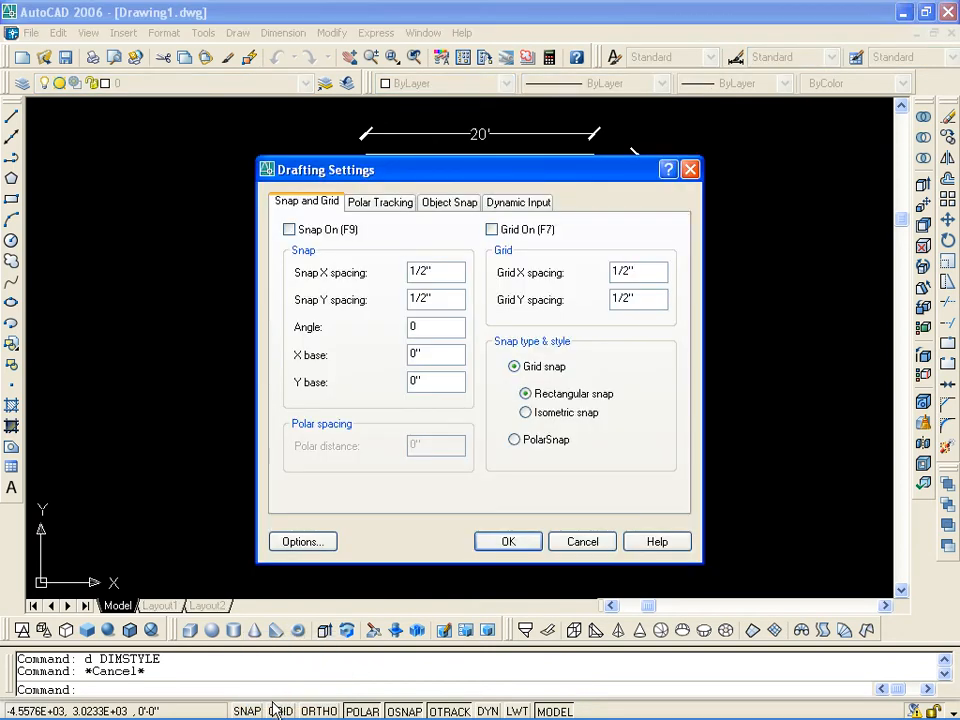
{"action": "left_click", "coordinate": [580, 544]}
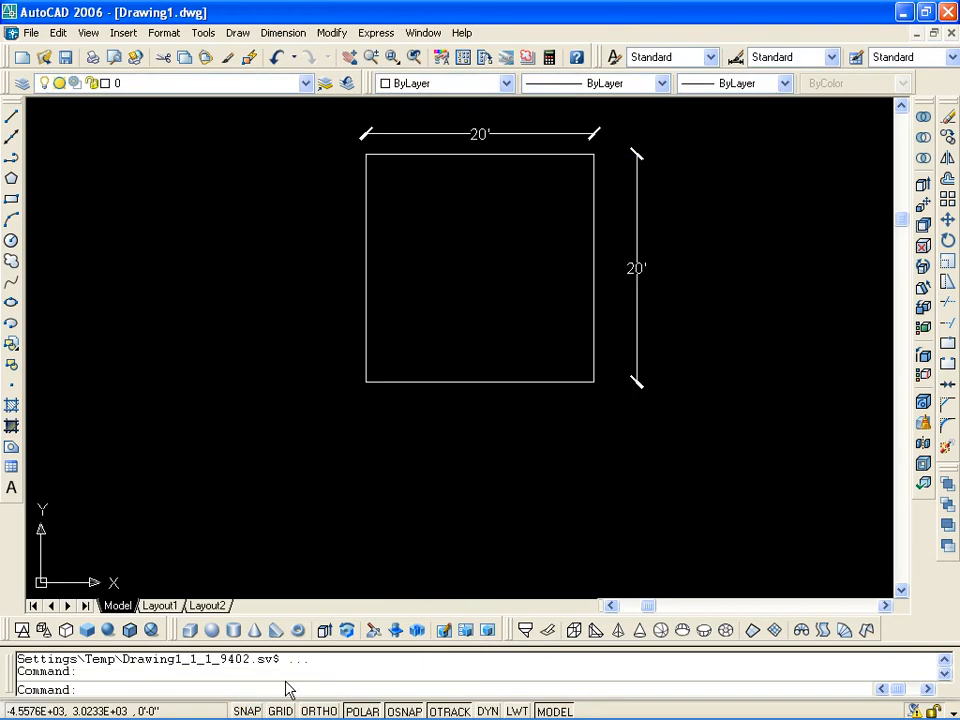
In the drafting settings, clear all object snap modes, reselect every mode and apply the settings
{"action": "right_click", "coordinate": [245, 711]}
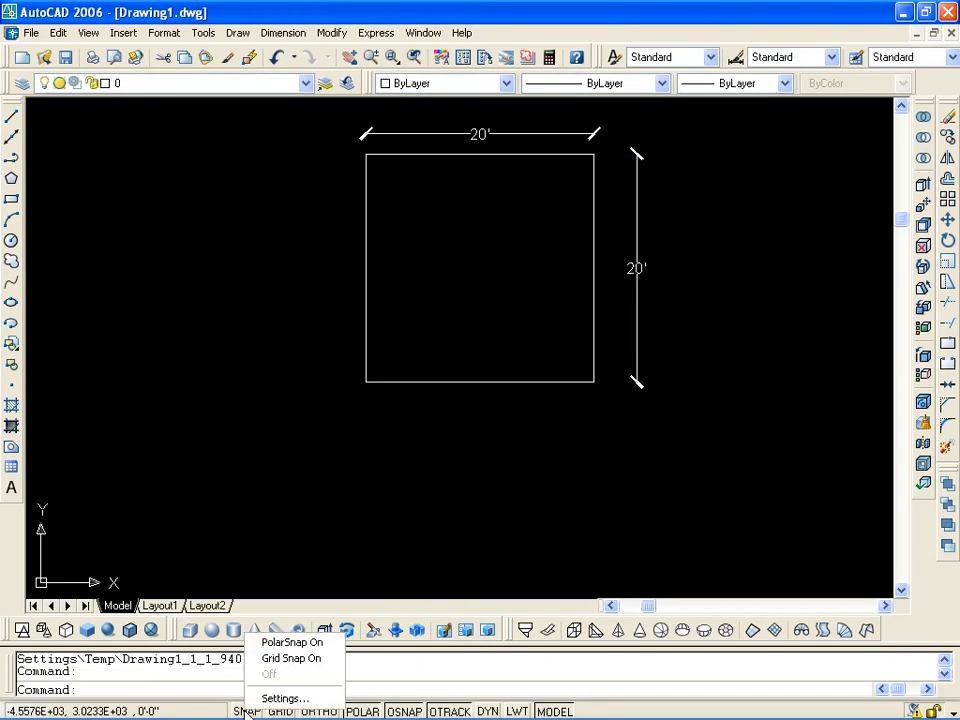
{"action": "left_click", "coordinate": [290, 700]}
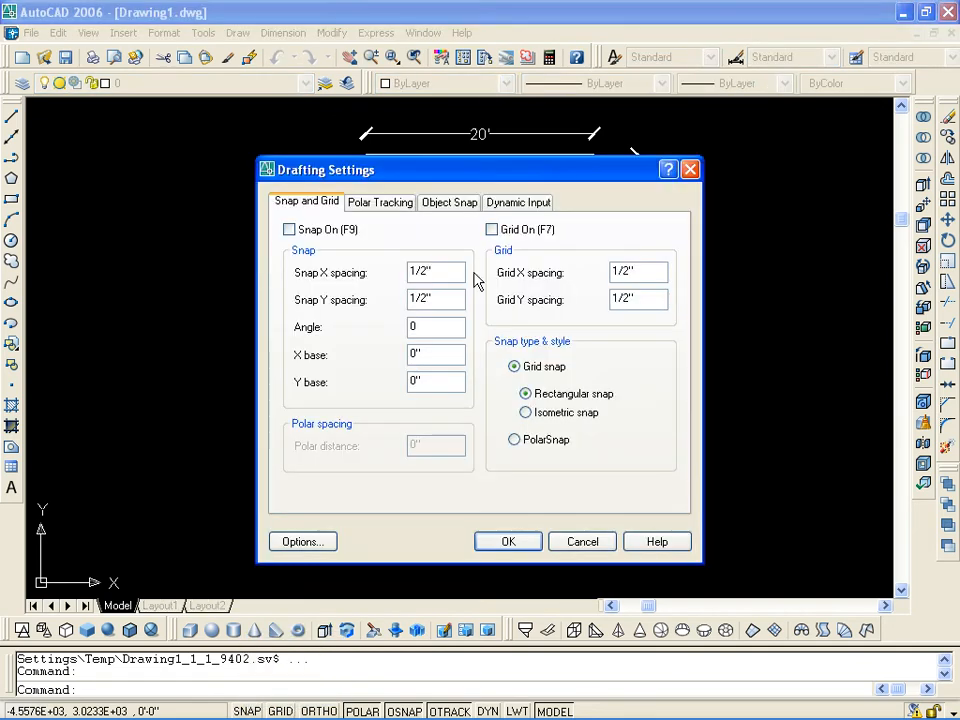
{"action": "left_click", "coordinate": [480, 190]}
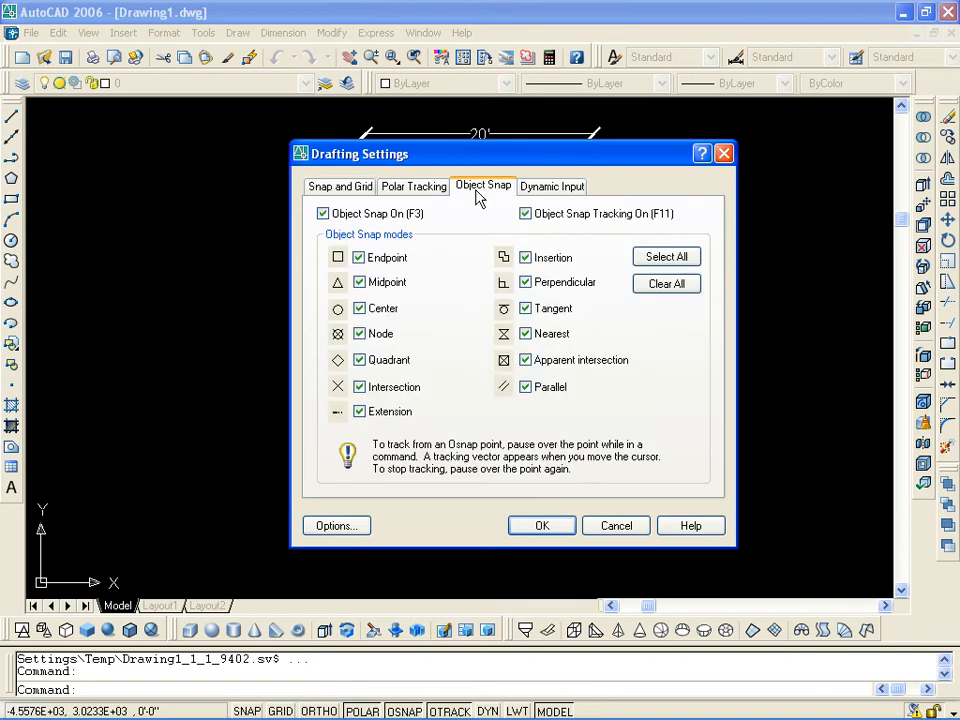
{"action": "left_click", "coordinate": [666, 283]}
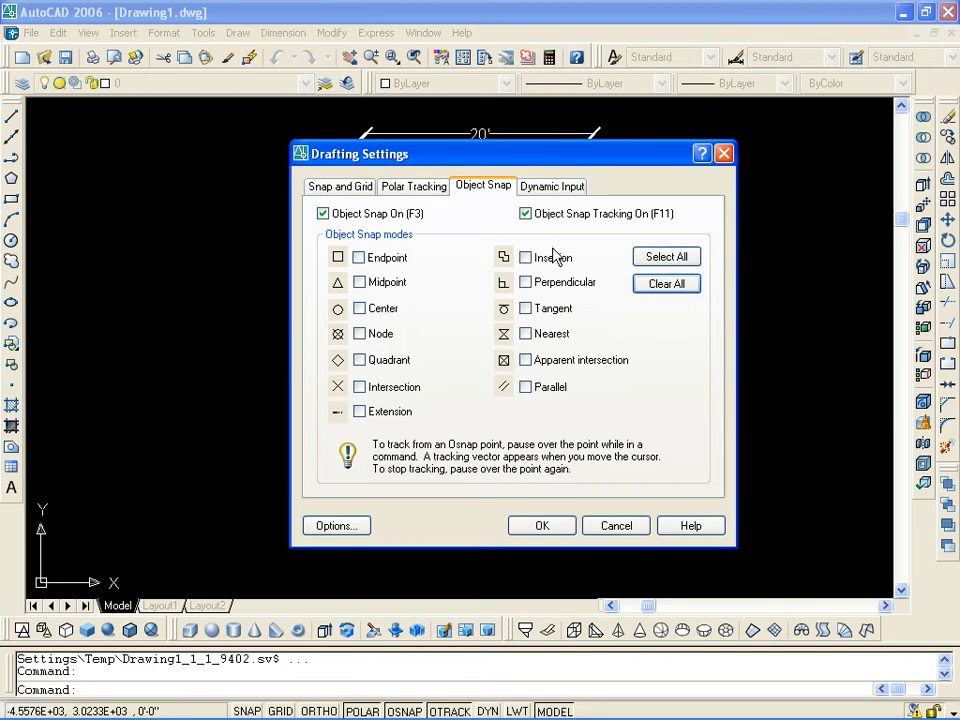
{"action": "left_click", "coordinate": [684, 258]}
{"action": "left_click", "coordinate": [529, 530]}
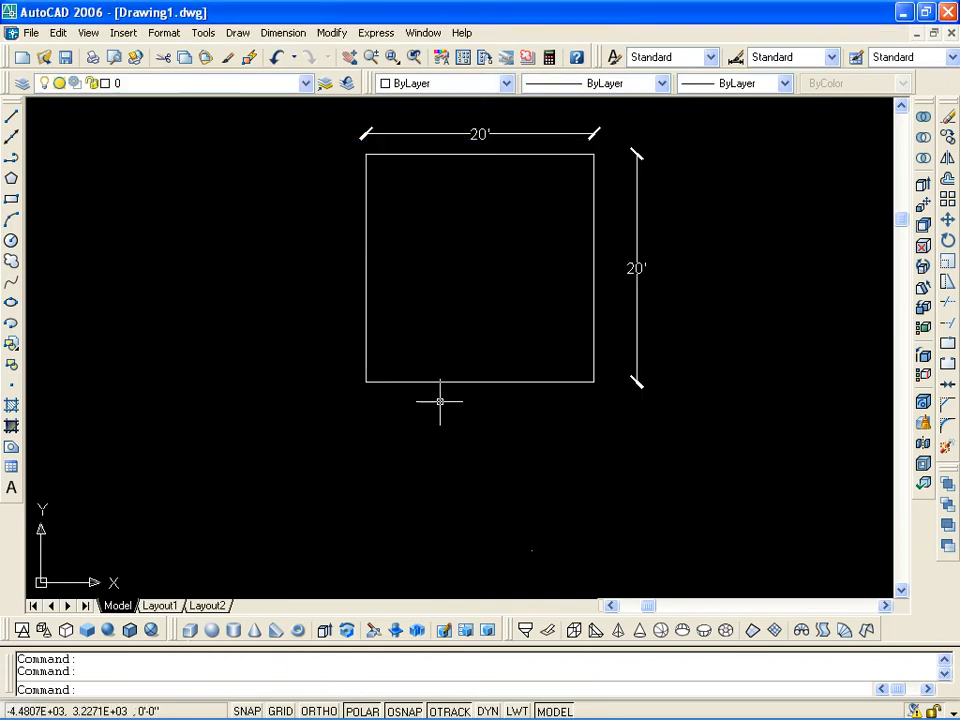
{"action": "scroll", "coordinate": [441, 399], "scroll_direction": "up", "scroll_amount": 1}
{"action": "middle_click_drag", "start_coordinate": [441, 399], "coordinate": [431, 506]}
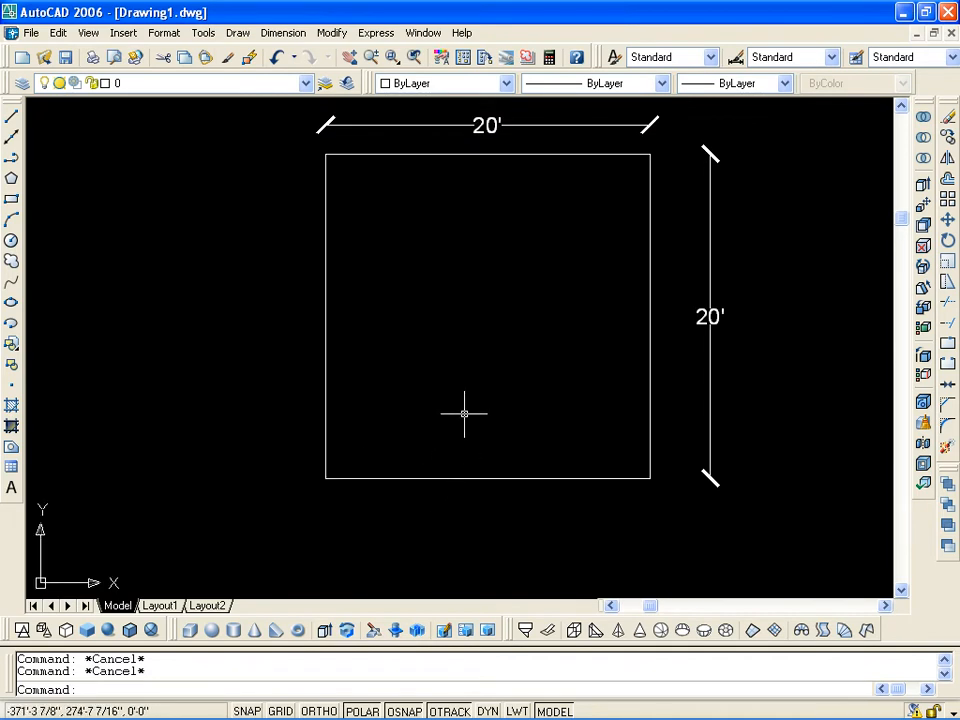
{"action": "middle_click_drag", "start_coordinate": [467, 411], "coordinate": [379, 454]}
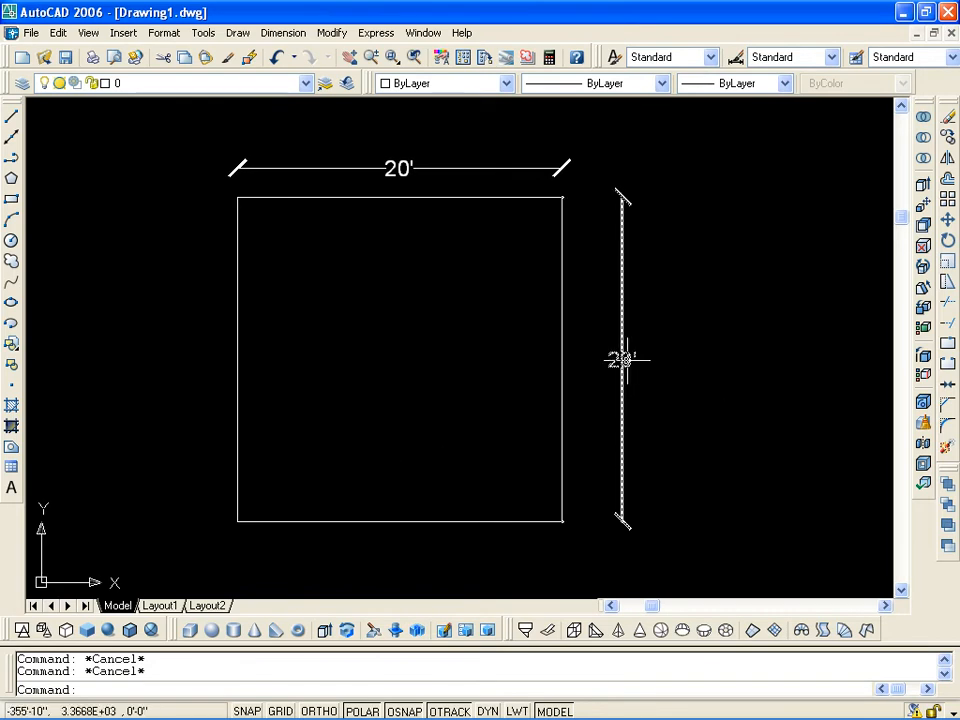
{"action": "right_click", "coordinate": [249, 711]}
{"action": "left_click", "coordinate": [284, 692]}
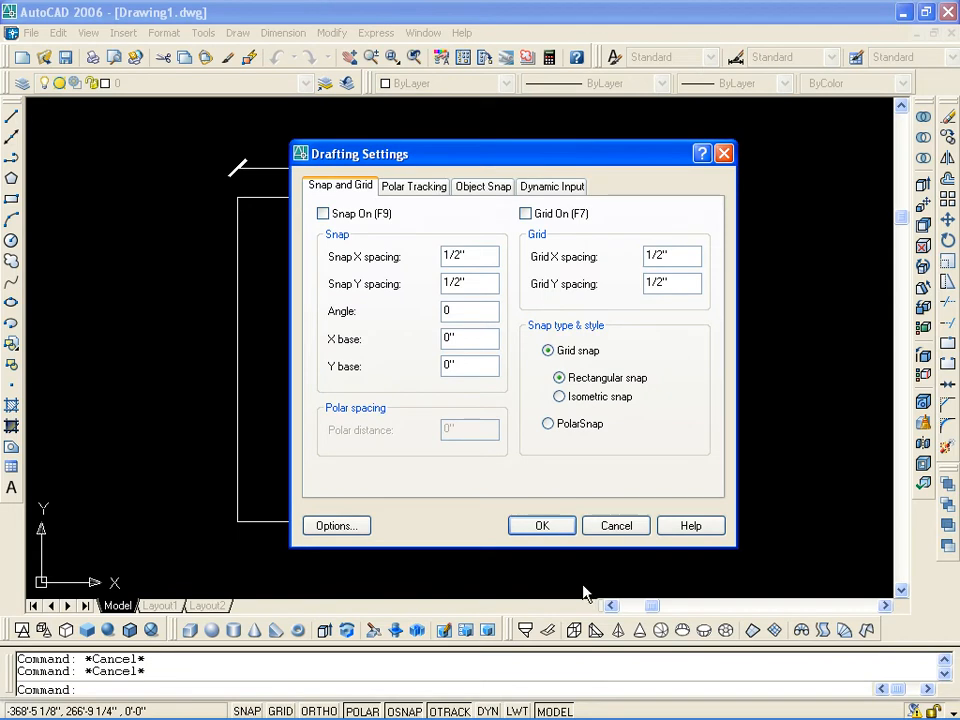
{"action": "left_click", "coordinate": [591, 521]}
{"action": "type", "text": "d"}
{"action": "key", "text": "Return"}
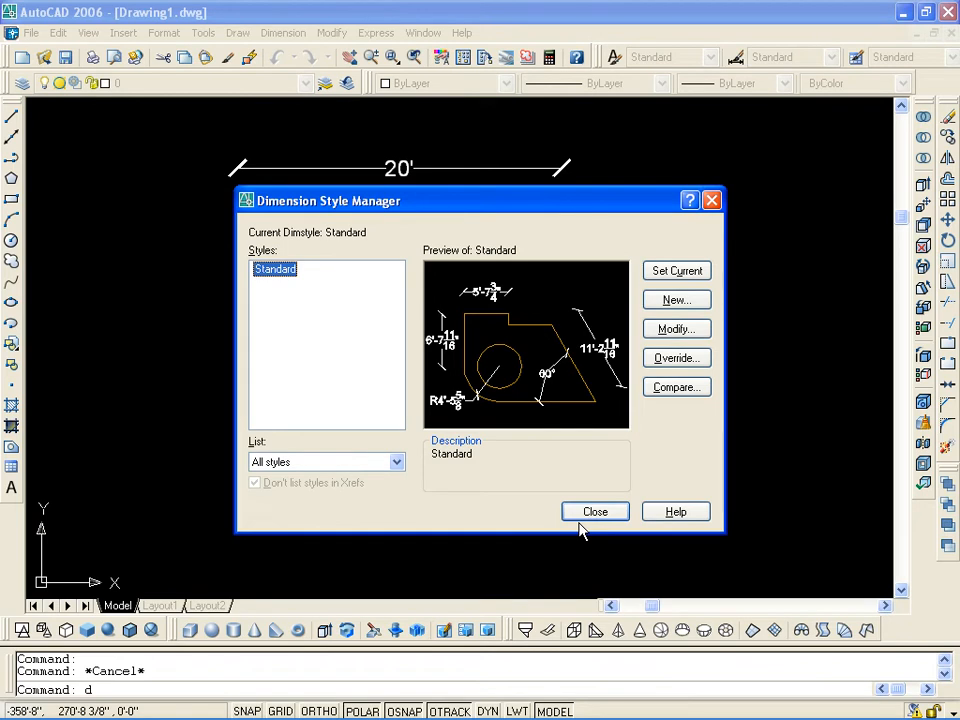
{"action": "left_click", "coordinate": [711, 201]}
Undo the recent edits until only the square without its dimensions remains
{"action": "left_click", "coordinate": [390, 167]}
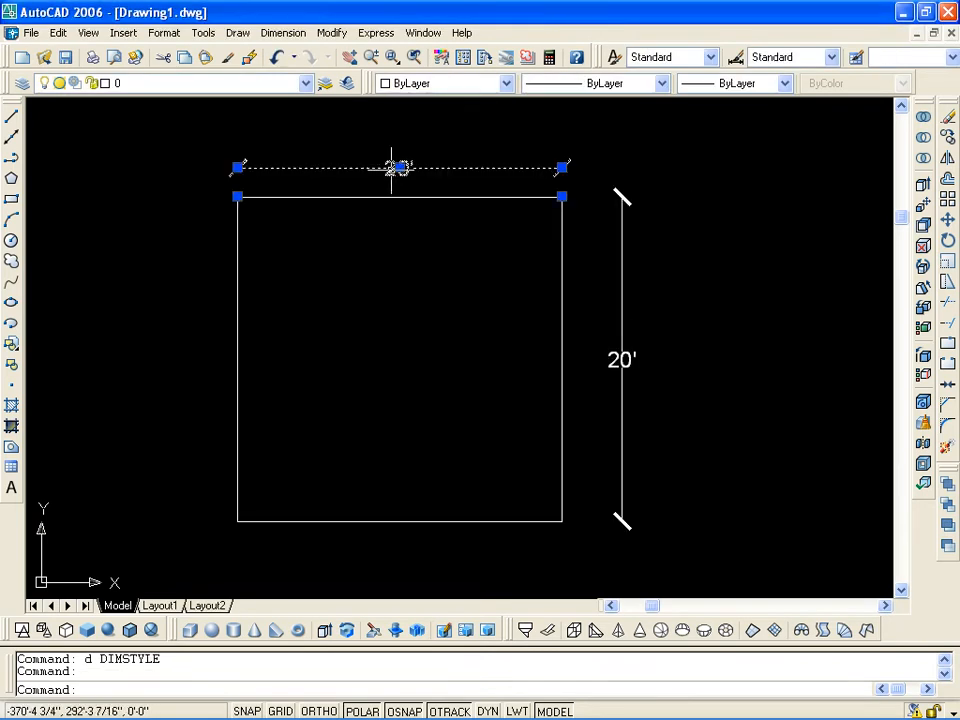
{"action": "key", "text": "ctrl+z"}
{"action": "key", "text": "Escape"}
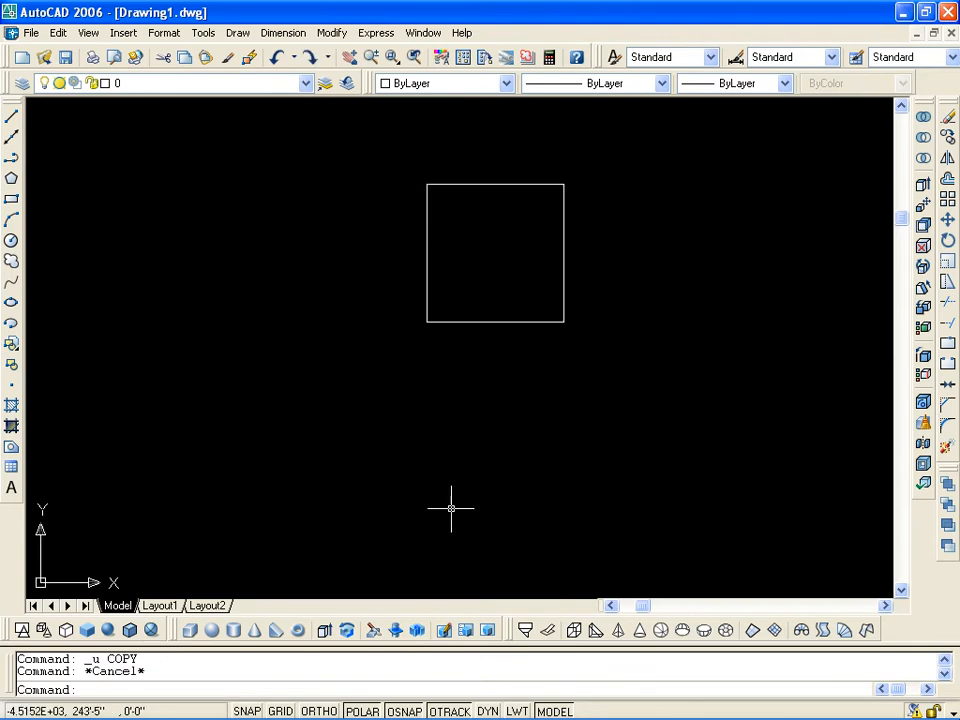
{"action": "key", "text": "Escape"}
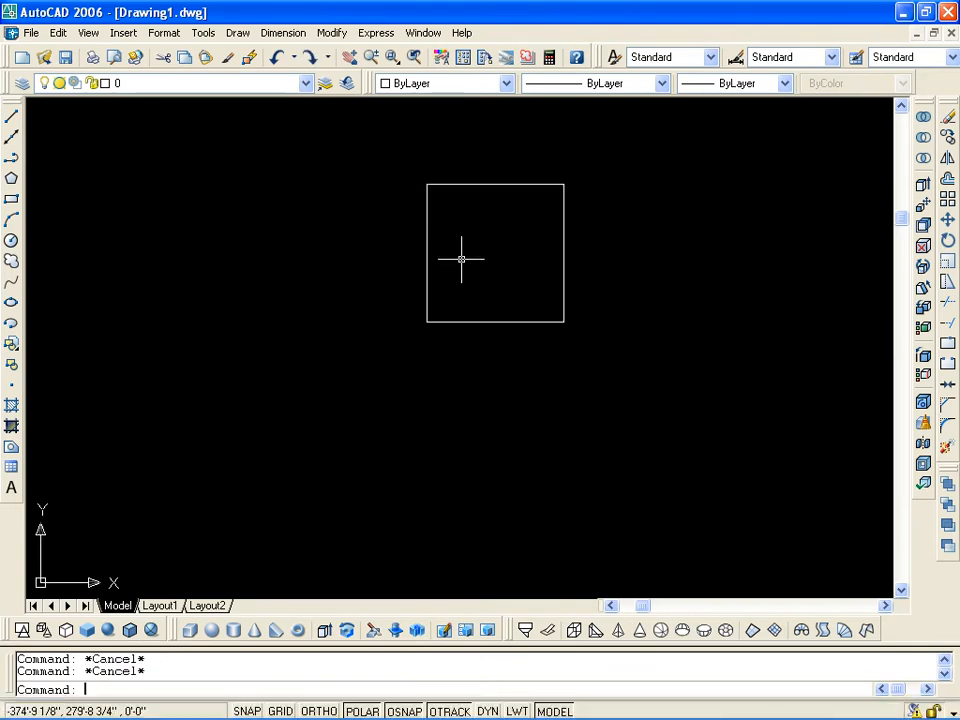
Copy the square to six places around the original, using its lower-left corner as the base point
{"action": "type", "text": "co"}
{"action": "key", "text": "Return"}
{"action": "left_click", "coordinate": [453, 322]}
{"action": "key", "text": "Return"}
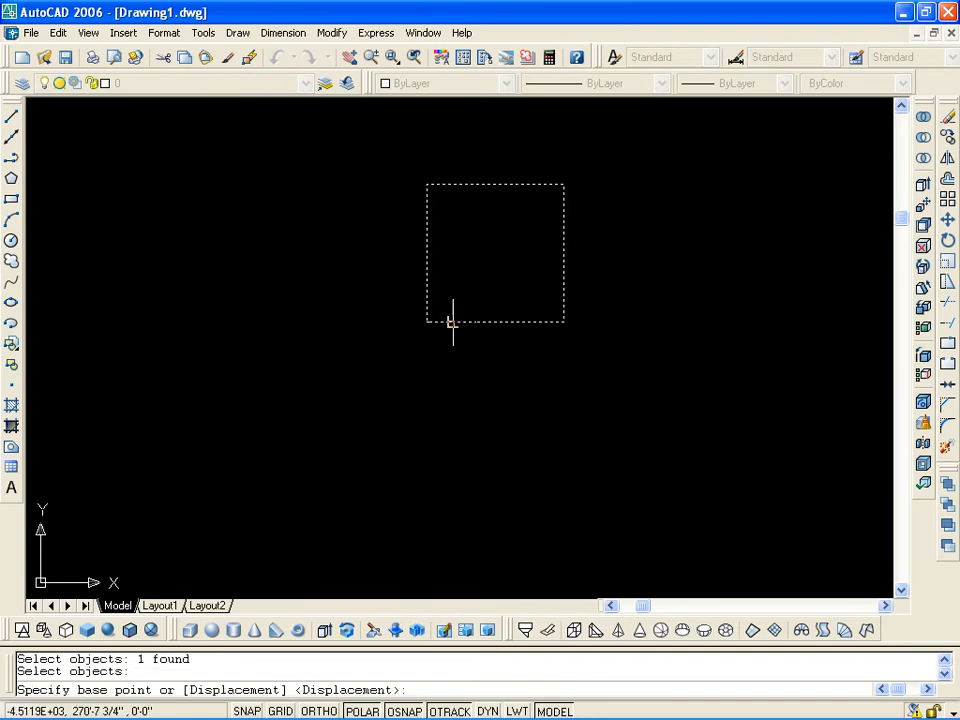
{"action": "left_click", "coordinate": [427, 322]}
{"action": "left_click", "coordinate": [158, 311]}
{"action": "left_click", "coordinate": [215, 486]}
{"action": "left_click", "coordinate": [445, 548]}
{"action": "left_click", "coordinate": [645, 434]}
{"action": "left_click", "coordinate": [708, 232]}
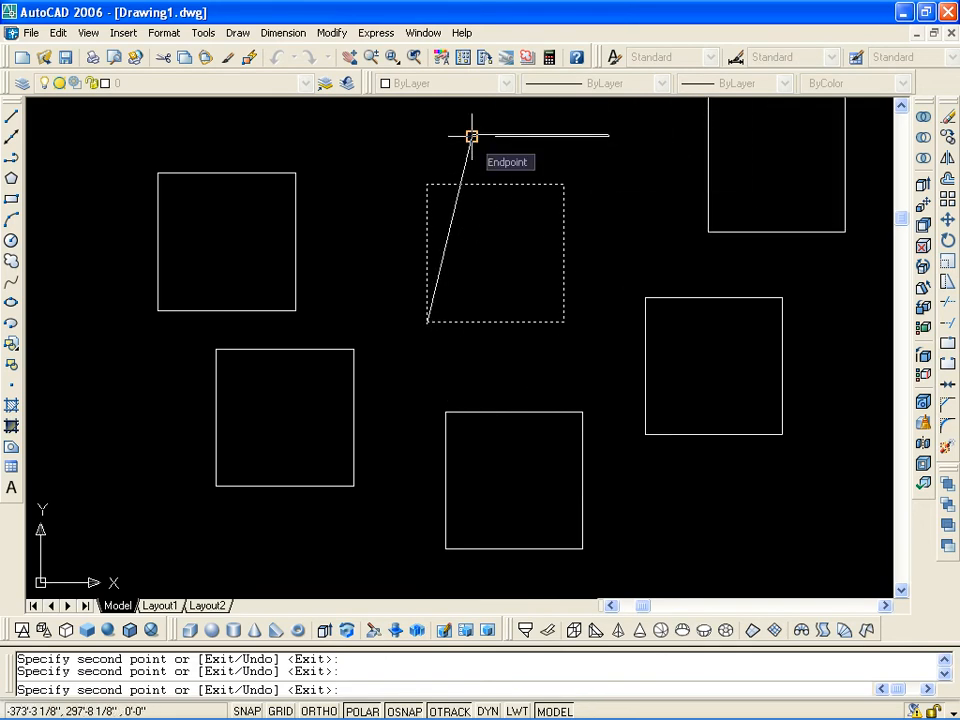
{"action": "left_click", "coordinate": [471, 135]}
{"action": "key", "text": "Escape"}
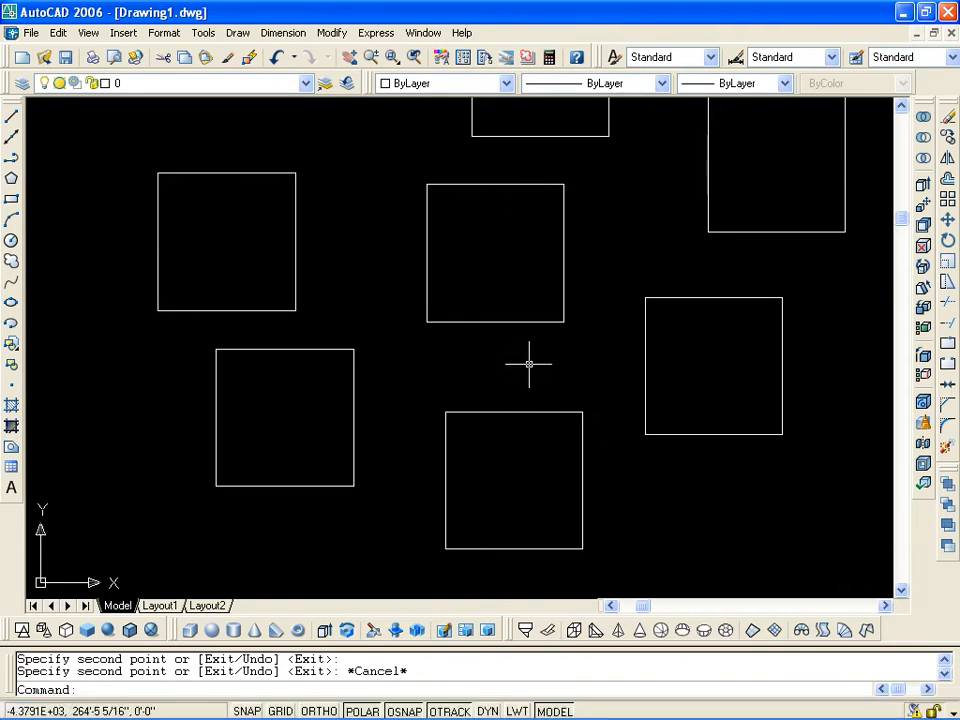
Copy the original square to several more places, using a point on its bottom edge as the base point
{"action": "type", "text": "o"}
{"action": "key", "text": "Return"}
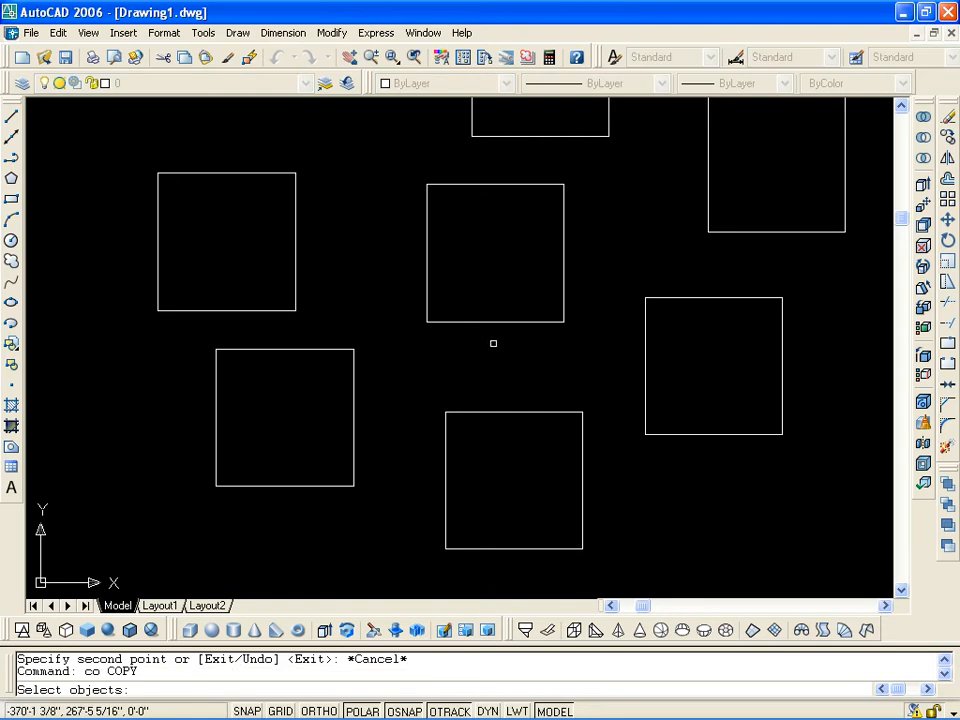
{"action": "left_click", "coordinate": [489, 321]}
{"action": "key", "text": "Return"}
{"action": "left_click", "coordinate": [489, 321]}
{"action": "left_click", "coordinate": [153, 129]}
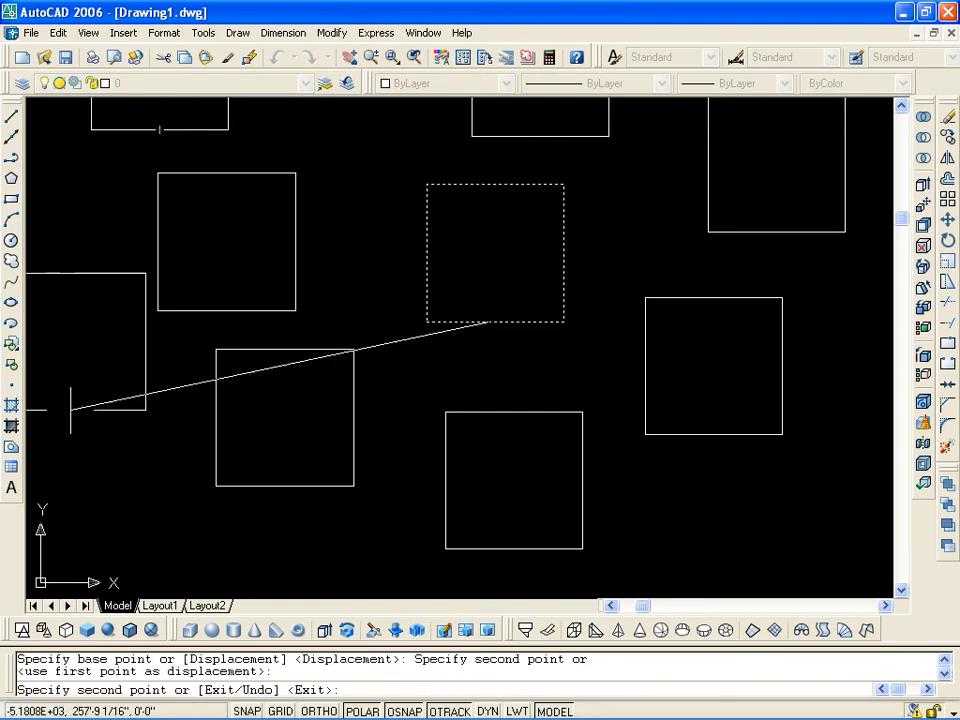
{"action": "left_click", "coordinate": [67, 495]}
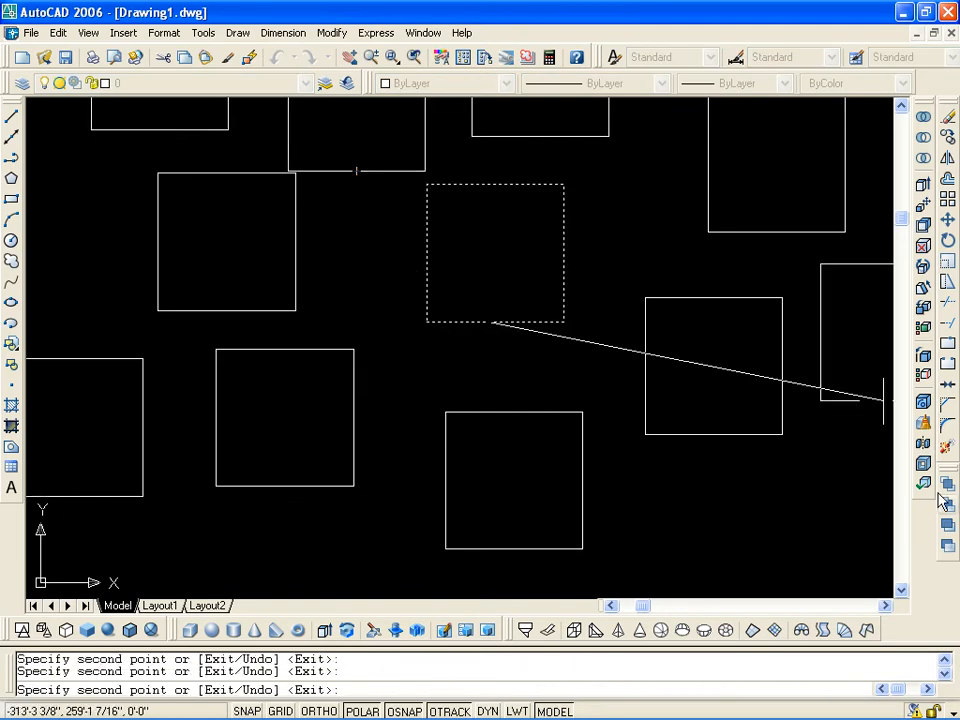
{"action": "left_click", "coordinate": [756, 594]}
{"action": "left_click", "coordinate": [639, 274]}
{"action": "key", "text": "Escape"}
{"action": "middle_click_drag", "start_coordinate": [510, 331], "coordinate": [517, 305]}
{"action": "scroll", "coordinate": [512, 320], "scroll_direction": "up", "scroll_amount": 2}
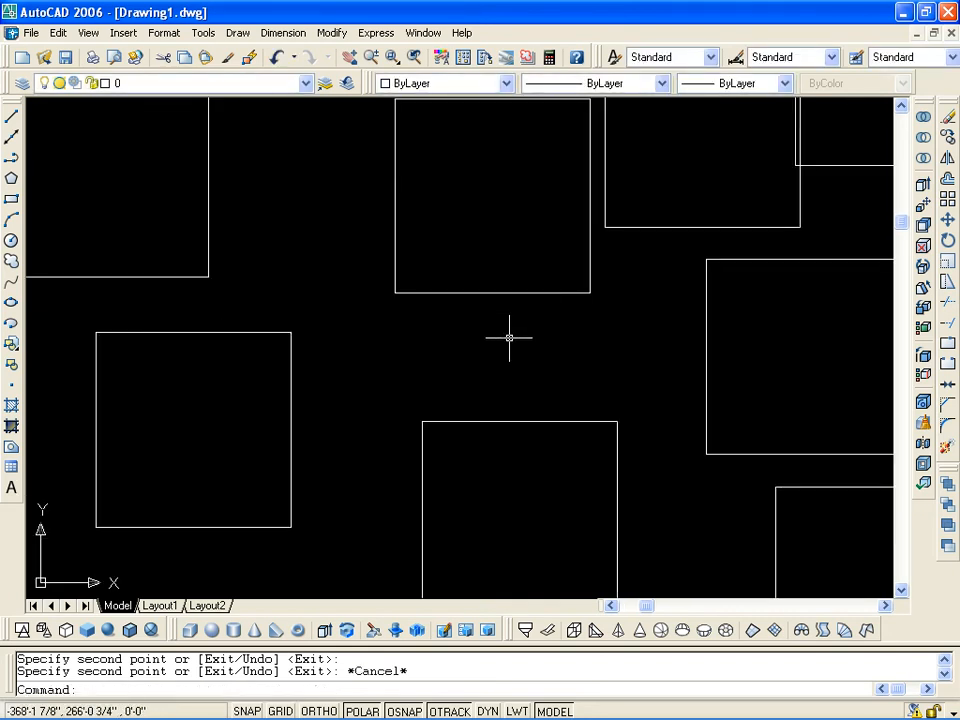
Undo both sets of copies so that only the original square is left
{"action": "key", "text": "ctrl+z"}
{"action": "key", "text": "ctrl+z"}
{"action": "key", "text": "ctrl+z"}
{"action": "key", "text": "ctrl+z"}
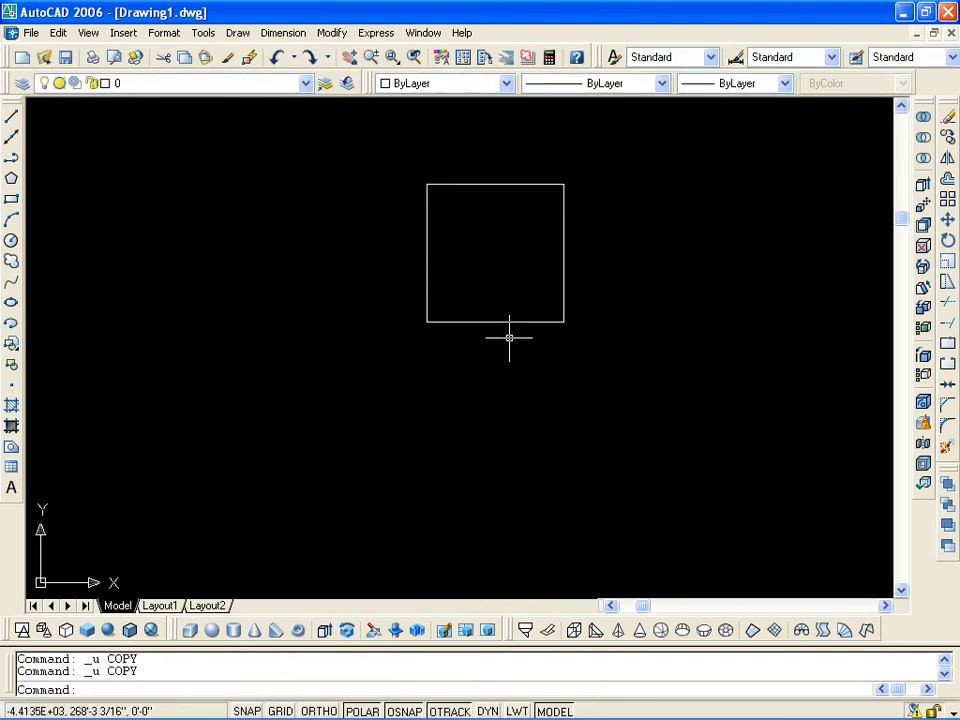
{"action": "key", "text": "Escape"}
{"action": "key", "text": "Escape"}
Copy the square to five places around the original, using the midpoint of its bottom edge as the base point
{"action": "type", "text": "co"}
{"action": "key", "text": "Return"}
{"action": "scroll", "coordinate": [499, 336], "scroll_direction": "up", "scroll_amount": 5}
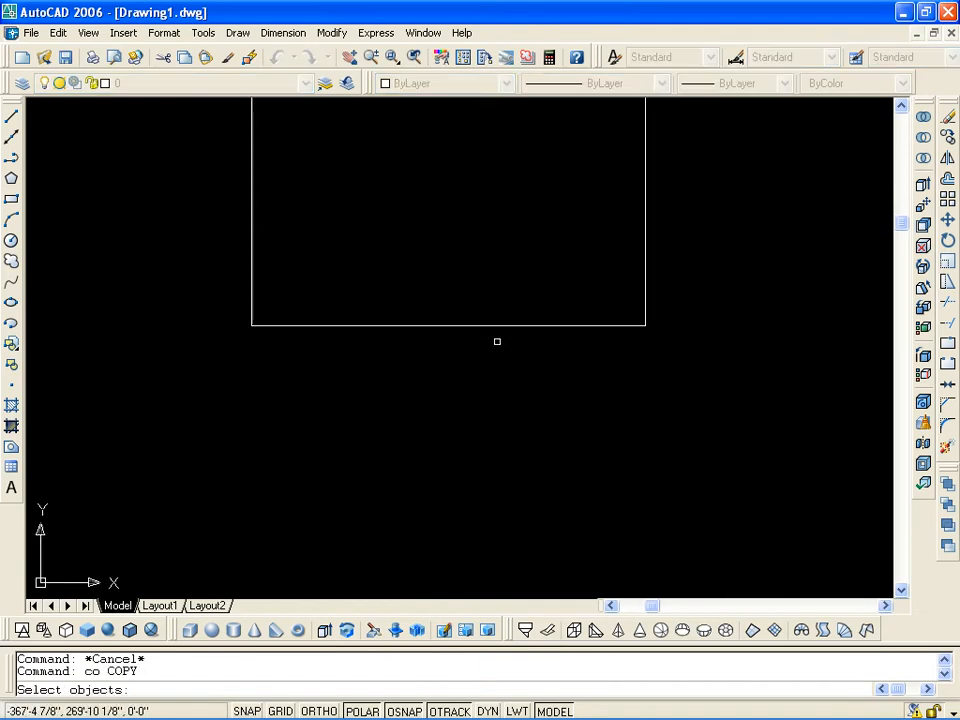
{"action": "left_click", "coordinate": [492, 325]}
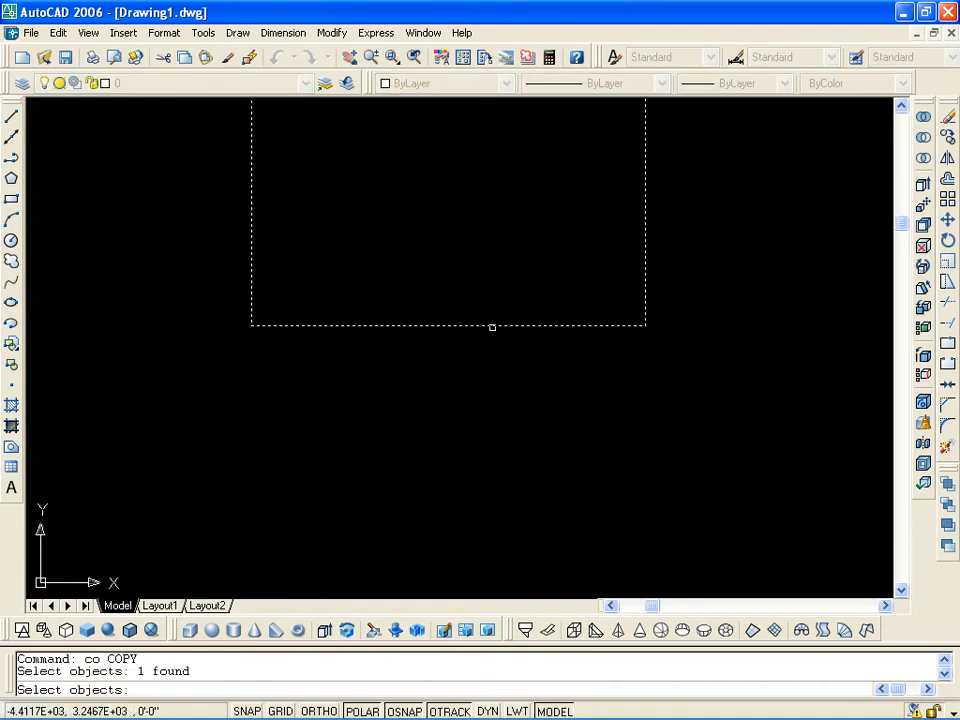
{"action": "key", "text": "Return"}
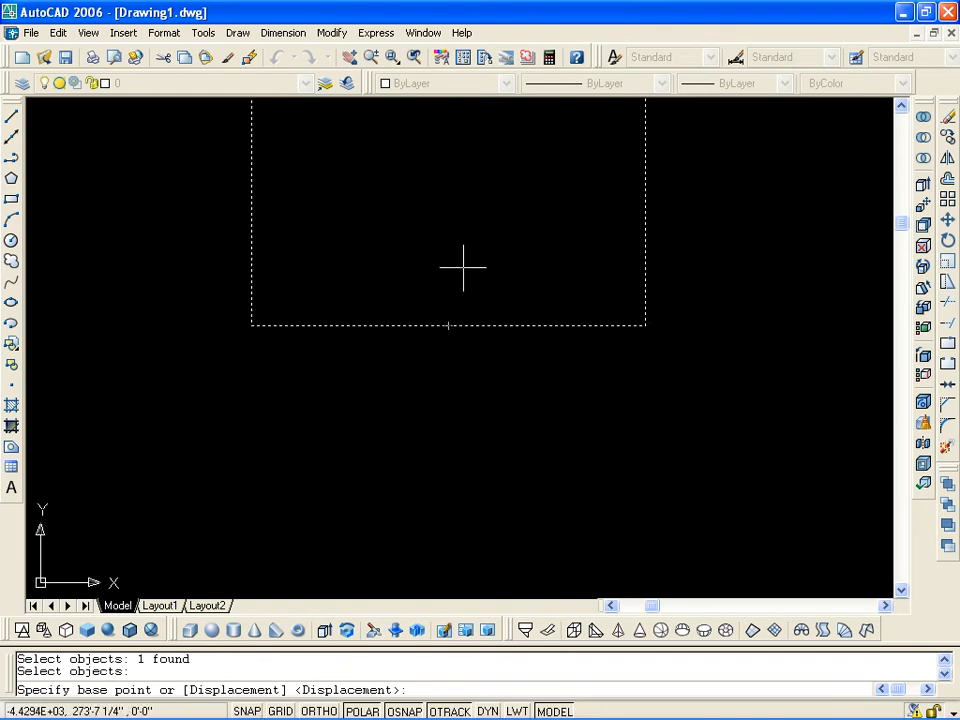
{"action": "left_click", "coordinate": [448, 325]}
{"action": "scroll", "coordinate": [656, 330], "scroll_direction": "down", "scroll_amount": 3}
{"action": "left_click", "coordinate": [192, 408]}
{"action": "left_click", "coordinate": [318, 172]}
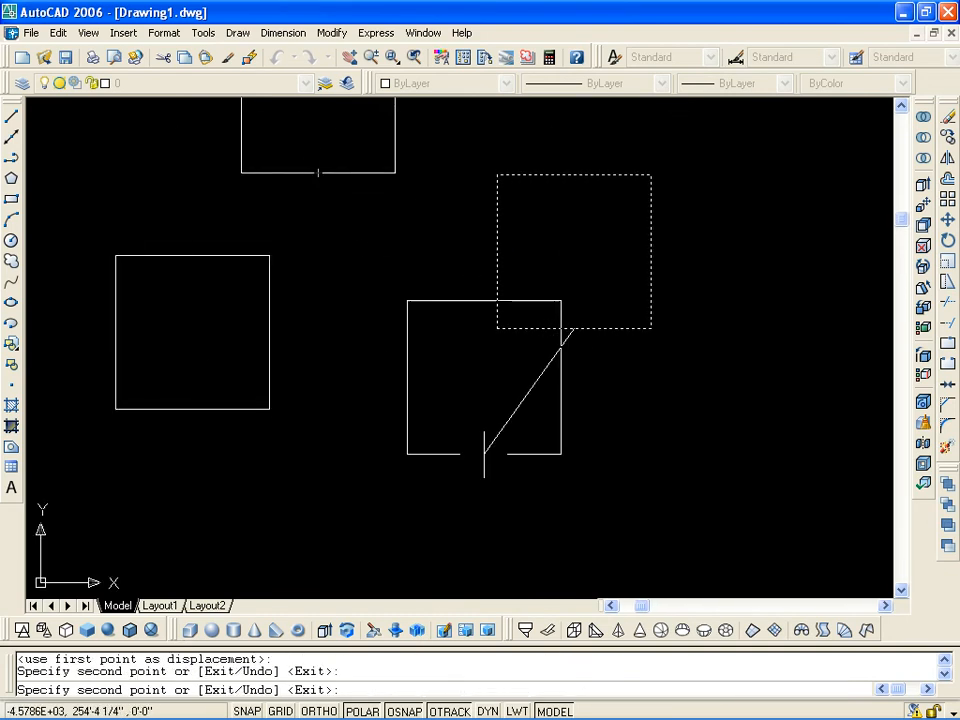
{"action": "left_click", "coordinate": [520, 529]}
{"action": "left_click", "coordinate": [788, 479]}
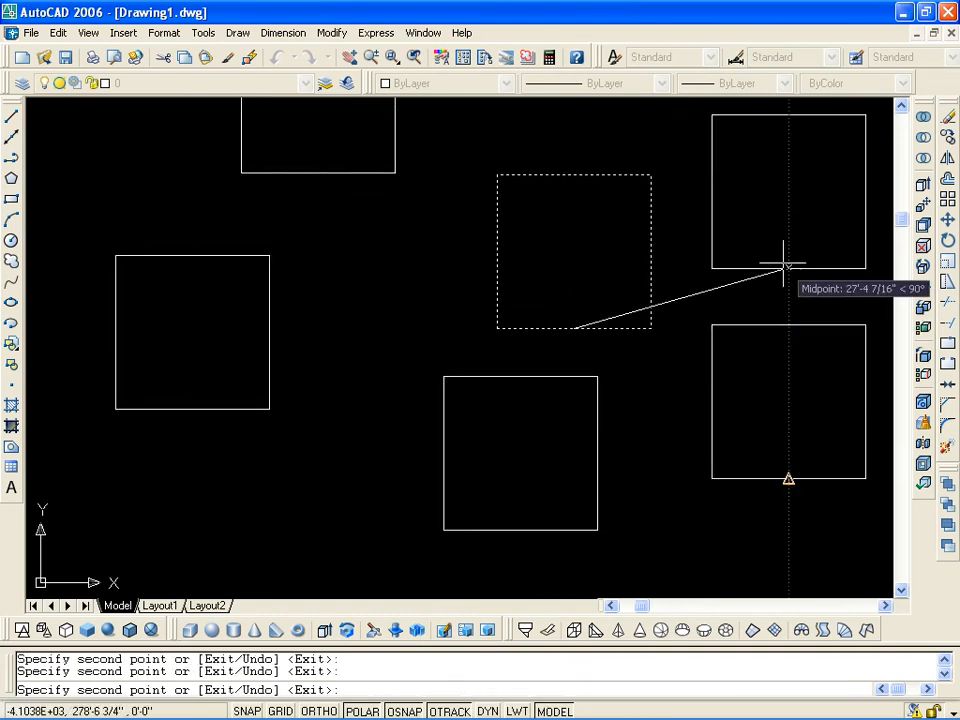
{"action": "left_click", "coordinate": [788, 258]}
{"action": "key", "text": "Escape"}
{"action": "key", "text": "Escape"}
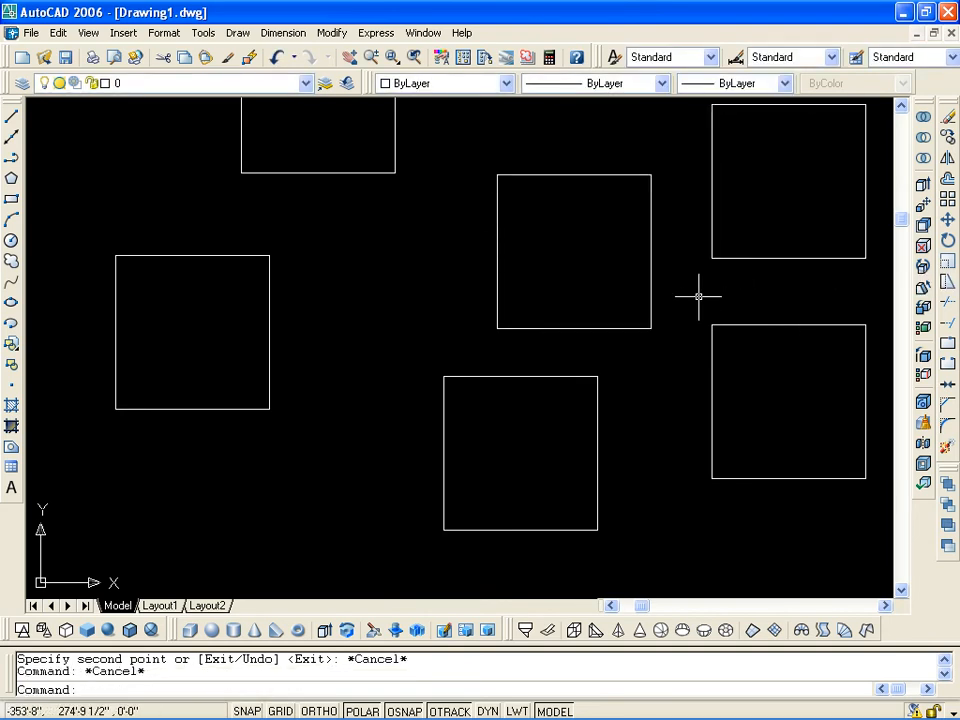
Copy the upper middle square to ten places across the drawing, using a point near its centre as the base point
{"action": "type", "text": "co"}
{"action": "key", "text": "Return"}
{"action": "left_click", "coordinate": [561, 328]}
{"action": "key", "text": "Return"}
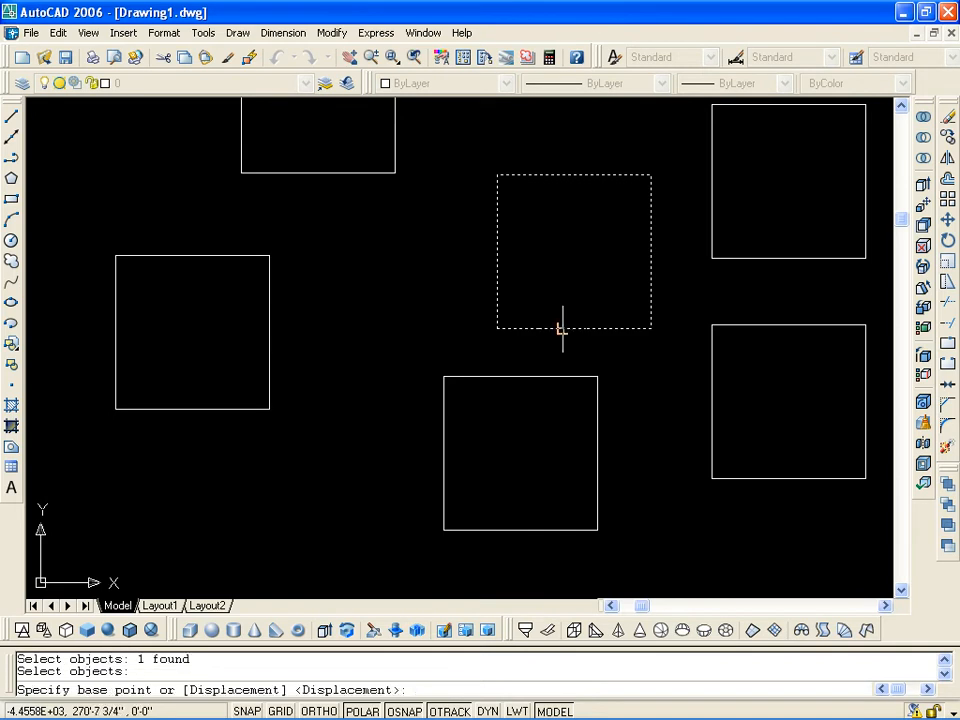
{"action": "left_click", "coordinate": [574, 256]}
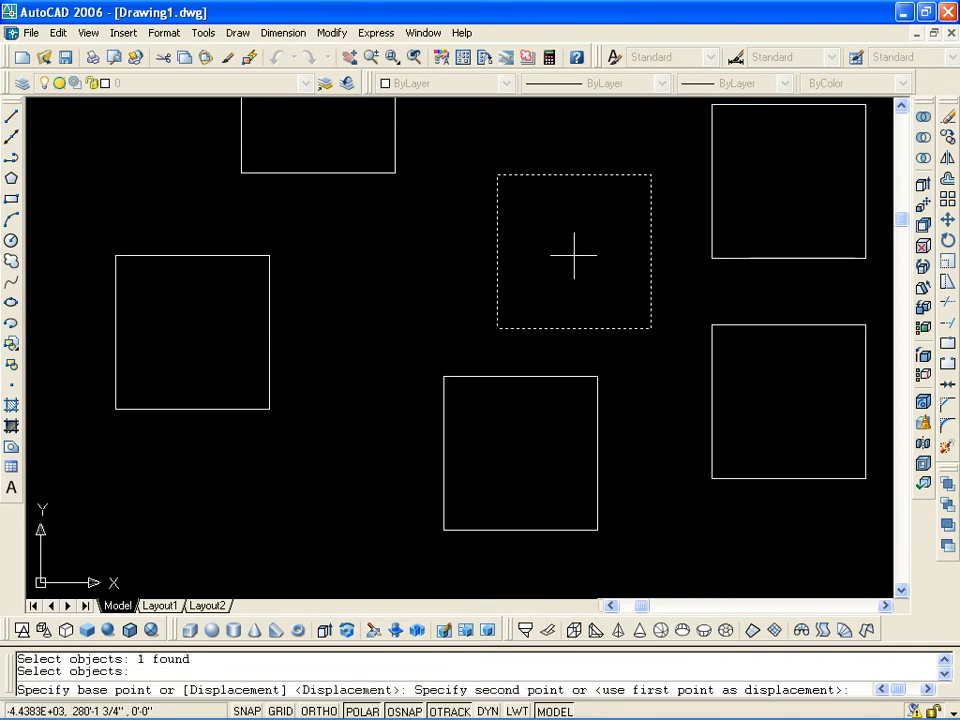
{"action": "left_click", "coordinate": [379, 280]}
{"action": "middle_click_drag", "start_coordinate": [131, 328], "coordinate": [363, 193]}
{"action": "left_click", "coordinate": [279, 390]}
{"action": "left_click", "coordinate": [503, 413]}
{"action": "left_click", "coordinate": [180, 178]}
{"action": "middle_click_drag", "start_coordinate": [129, 403], "coordinate": [51, 240]}
{"action": "scroll", "coordinate": [710, 458], "scroll_direction": "down", "scroll_amount": 5}
{"action": "left_click", "coordinate": [484, 285]}
{"action": "left_click", "coordinate": [268, 251]}
{"action": "left_click", "coordinate": [242, 370]}
{"action": "left_click", "coordinate": [445, 321]}
{"action": "left_click", "coordinate": [445, 156]}
{"action": "left_click", "coordinate": [577, 171]}
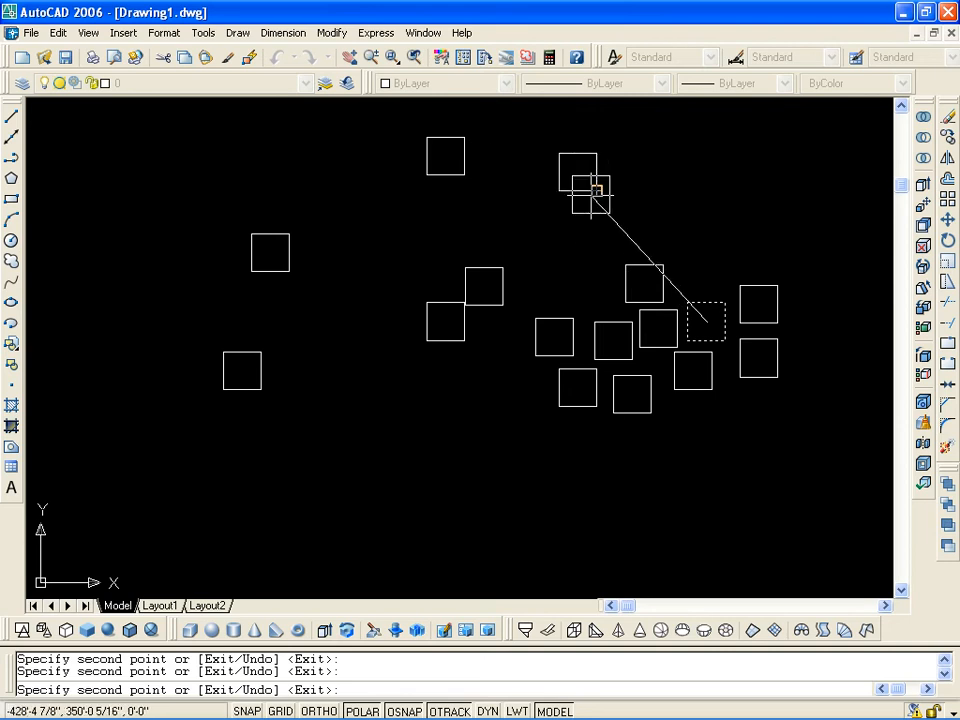
{"action": "key", "text": "Escape"}
Erase all the squares, and undo the erasure and the earlier copies so that only the original square is left
{"action": "left_click", "coordinate": [831, 478]}
{"action": "left_click", "coordinate": [184, 118]}
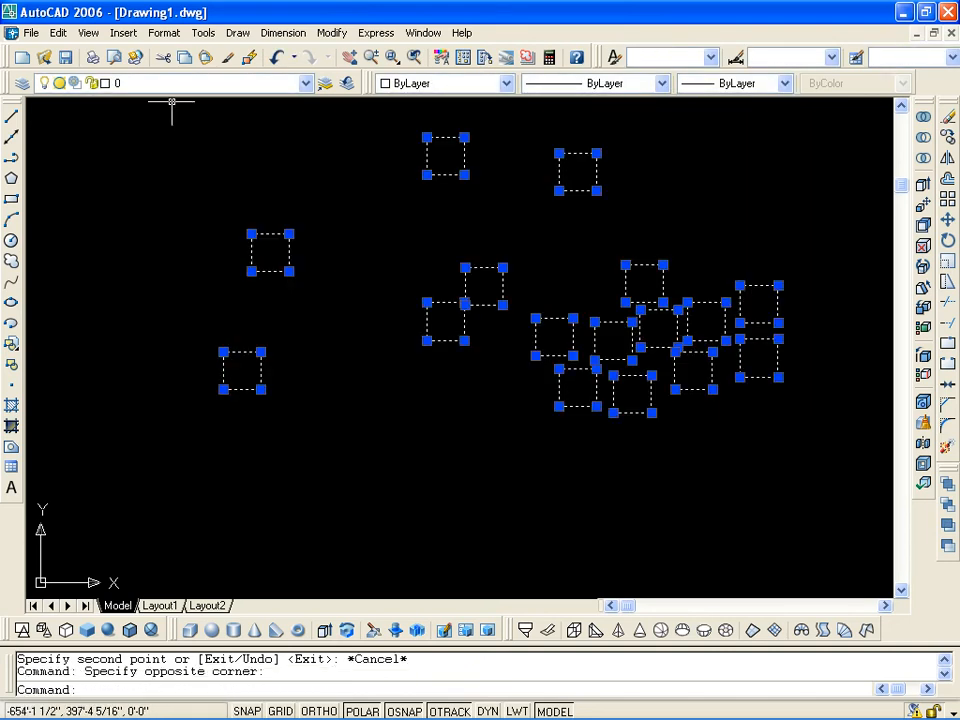
{"action": "key", "text": "Delete"}
{"action": "key", "text": "Escape"}
{"action": "key", "text": "ctrl+z"}
{"action": "key", "text": "ctrl+z"}
{"action": "key", "text": "ctrl+z"}
{"action": "scroll", "coordinate": [493, 328], "scroll_direction": "down", "scroll_amount": 1}
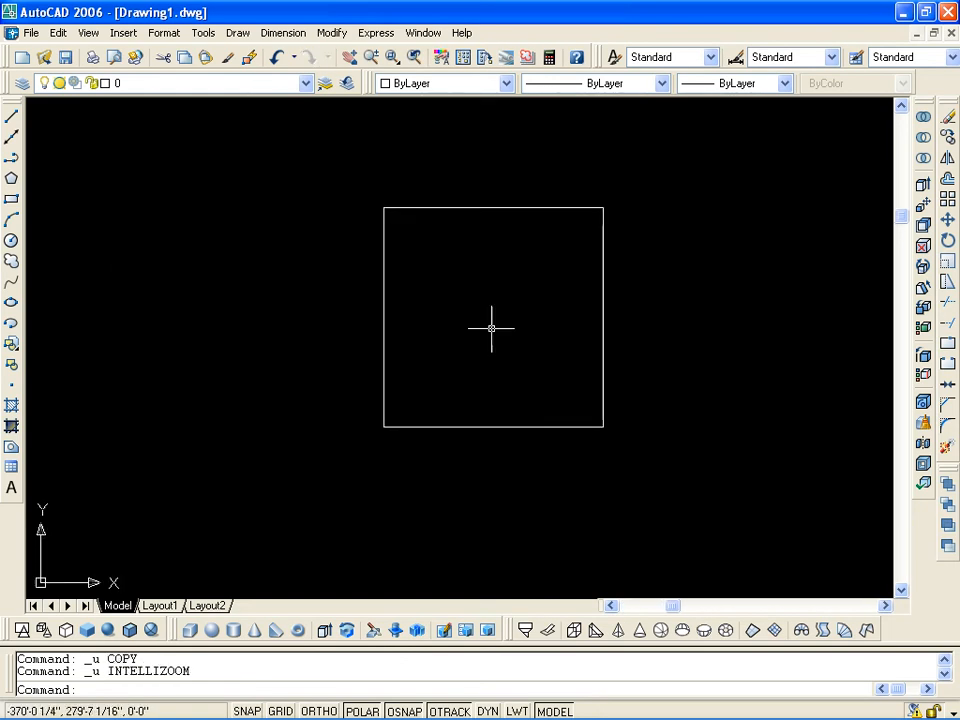
Add a horizontal linear dimension above the square's top edge, measured between its two upper corners
{"action": "key", "text": "Escape"}
{"action": "type", "text": "dli"}
{"action": "key", "text": "Return"}
{"action": "left_click", "coordinate": [384, 207]}
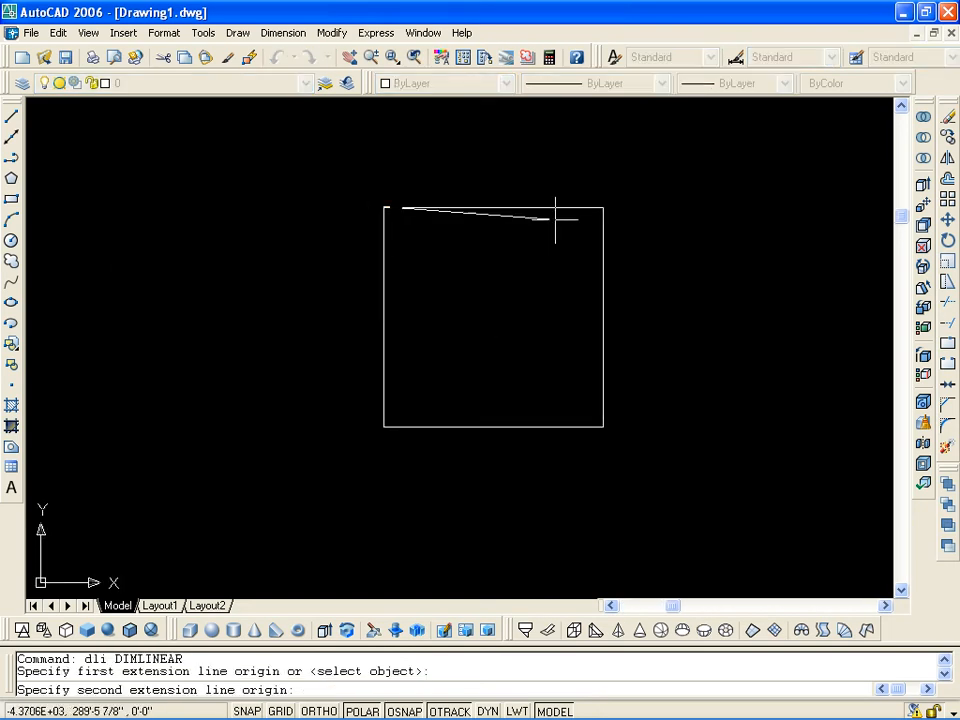
{"action": "left_click", "coordinate": [603, 207]}
{"action": "left_click", "coordinate": [594, 180]}
{"action": "key", "text": "Escape"}
Delete the linear dimension above the square
{"action": "left_click", "coordinate": [513, 188]}
{"action": "left_click", "coordinate": [466, 146]}
{"action": "key", "text": "Delete"}
{"action": "key", "text": "Escape"}
{"action": "key", "text": "Escape"}
{"action": "middle_click_drag", "start_coordinate": [484, 292], "coordinate": [501, 279]}
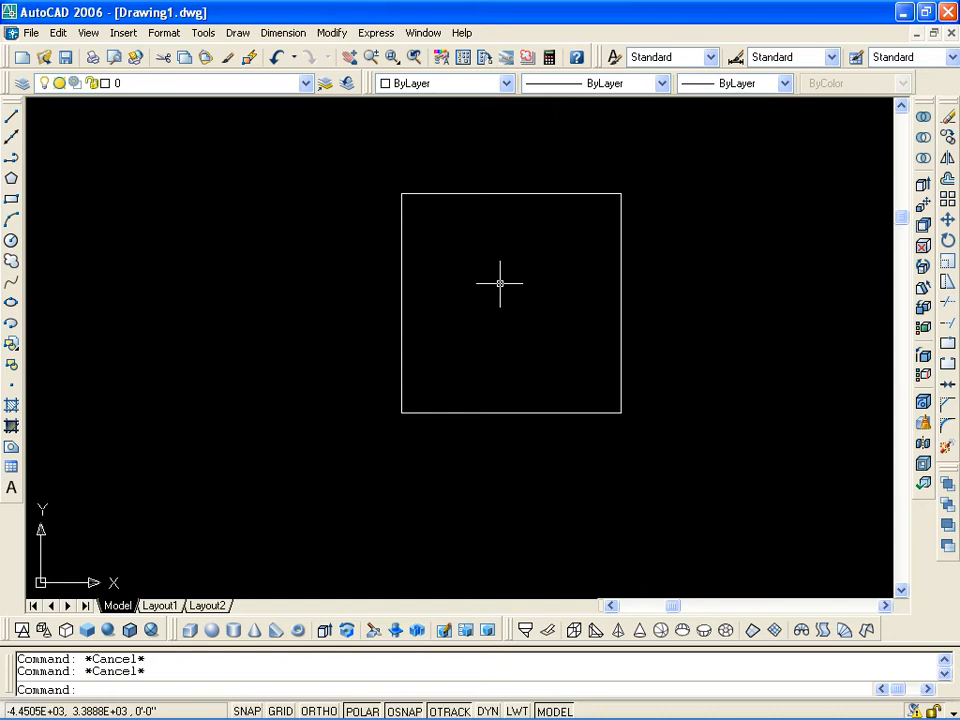
{"action": "middle_click_drag", "start_coordinate": [502, 296], "coordinate": [516, 284]}
{"action": "key", "text": "space"}
{"action": "left_click", "coordinate": [276, 136]}
{"action": "key", "text": "Escape"}
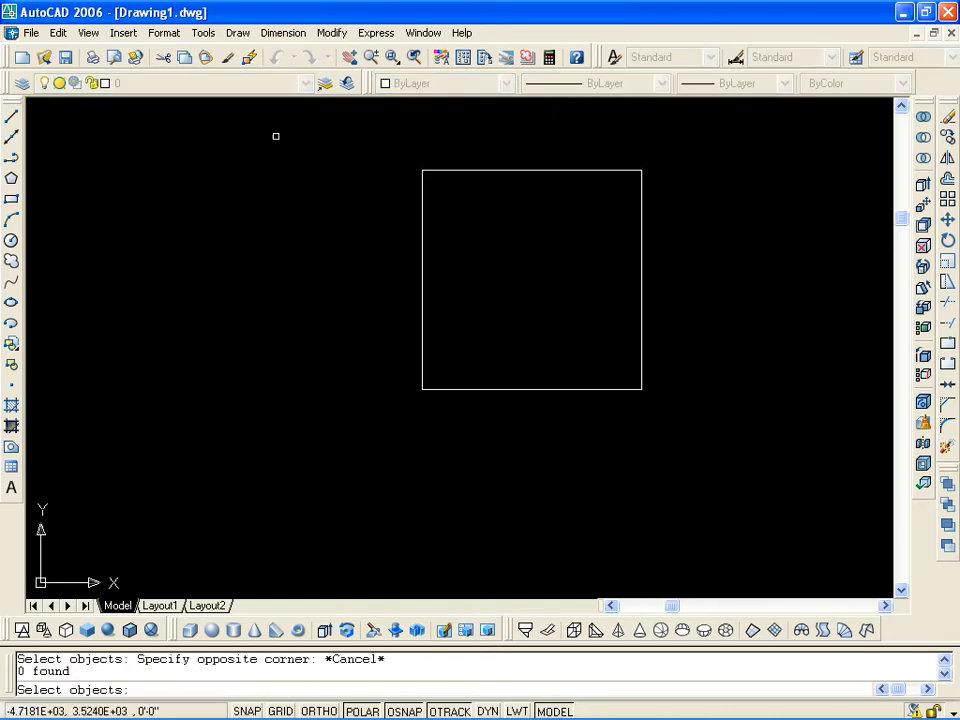
Draw a vertical line about 31' long to the left of the square, running from above it to below it
{"action": "type", "text": "l"}
{"action": "key", "text": "space"}
{"action": "left_click", "coordinate": [293, 132]}
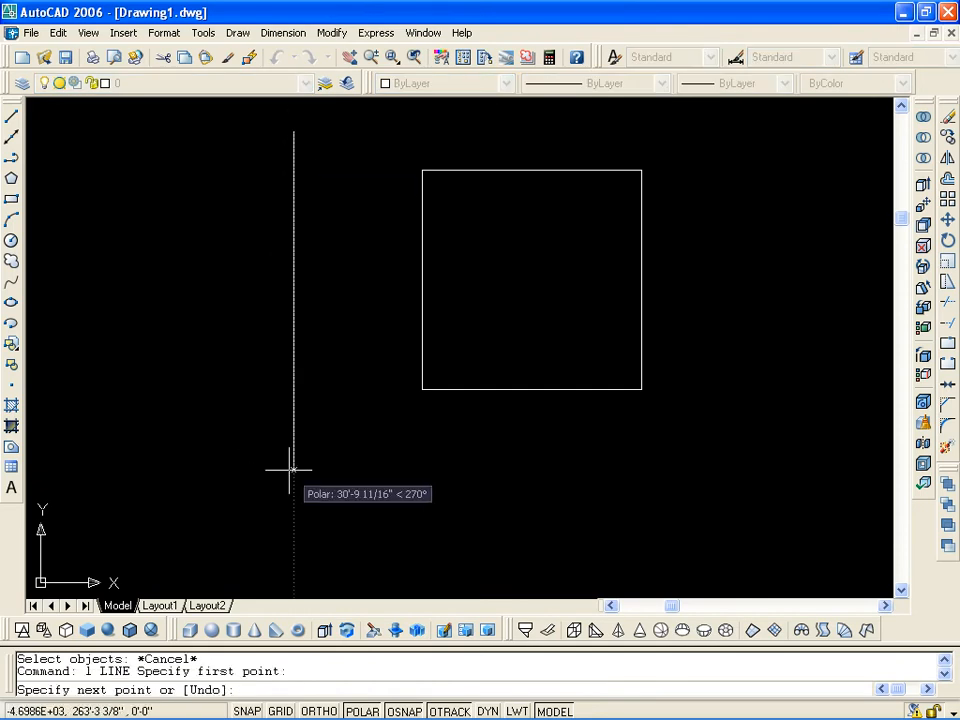
{"action": "left_click", "coordinate": [293, 468]}
{"action": "key", "text": "Escape"}
{"action": "middle_click_drag", "start_coordinate": [379, 369], "coordinate": [415, 354]}
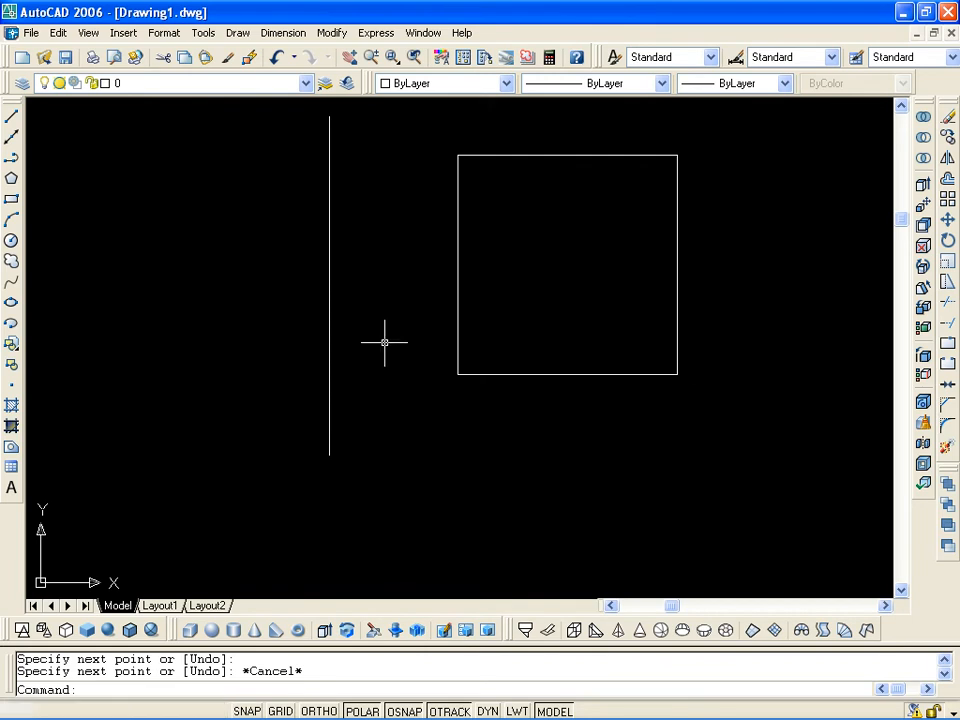
Copy the vertical line 1' to the right, using its lower endpoint as the base point
{"action": "middle_click_drag", "start_coordinate": [336, 287], "coordinate": [336, 279]}
{"action": "key", "text": "Escape"}
{"action": "scroll", "coordinate": [335, 282], "scroll_direction": "up", "scroll_amount": 3}
{"action": "scroll", "coordinate": [376, 291], "scroll_direction": "down", "scroll_amount": 5}
{"action": "middle_click_drag", "start_coordinate": [381, 289], "coordinate": [392, 293]}
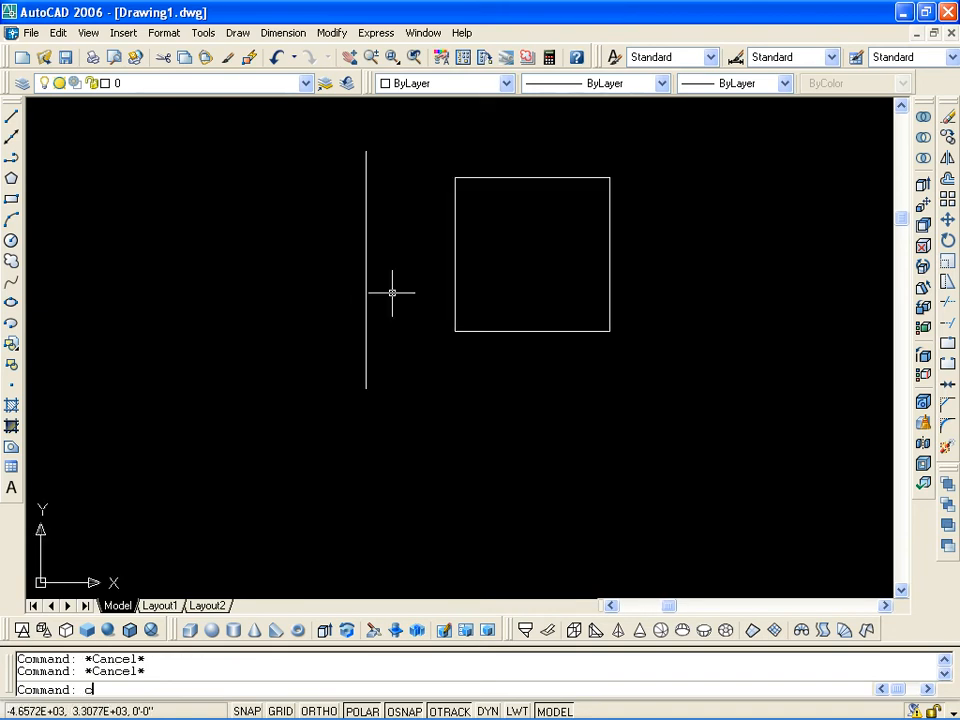
{"action": "type", "text": "co"}
{"action": "key", "text": "Return"}
{"action": "left_click", "coordinate": [366, 387]}
{"action": "left_click", "coordinate": [366, 387]}
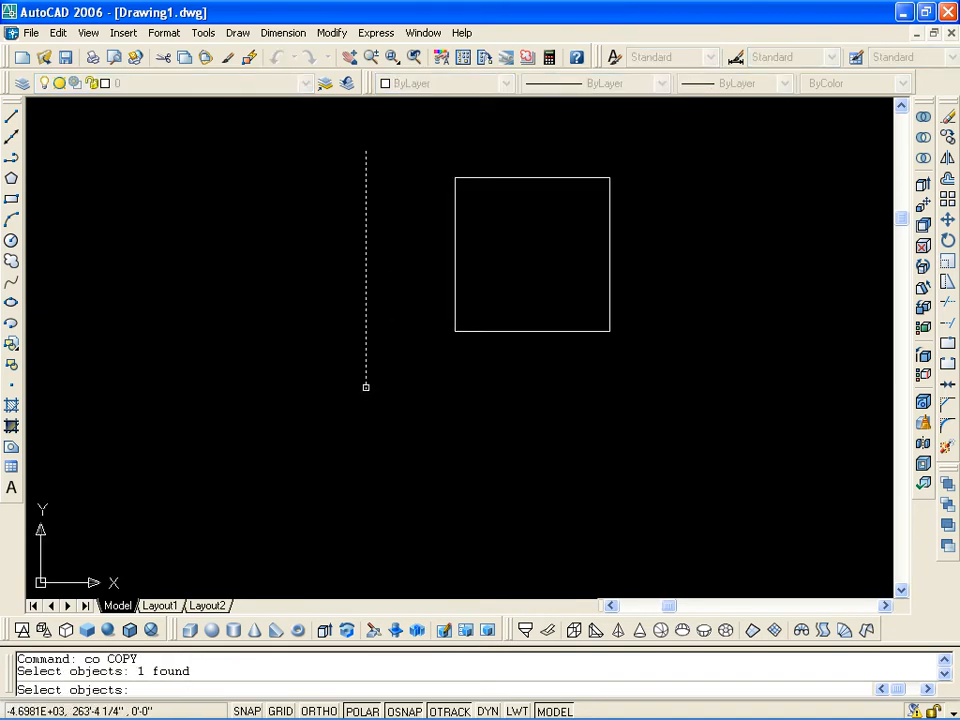
{"action": "key", "text": "Return"}
{"action": "left_click", "coordinate": [366, 387]}
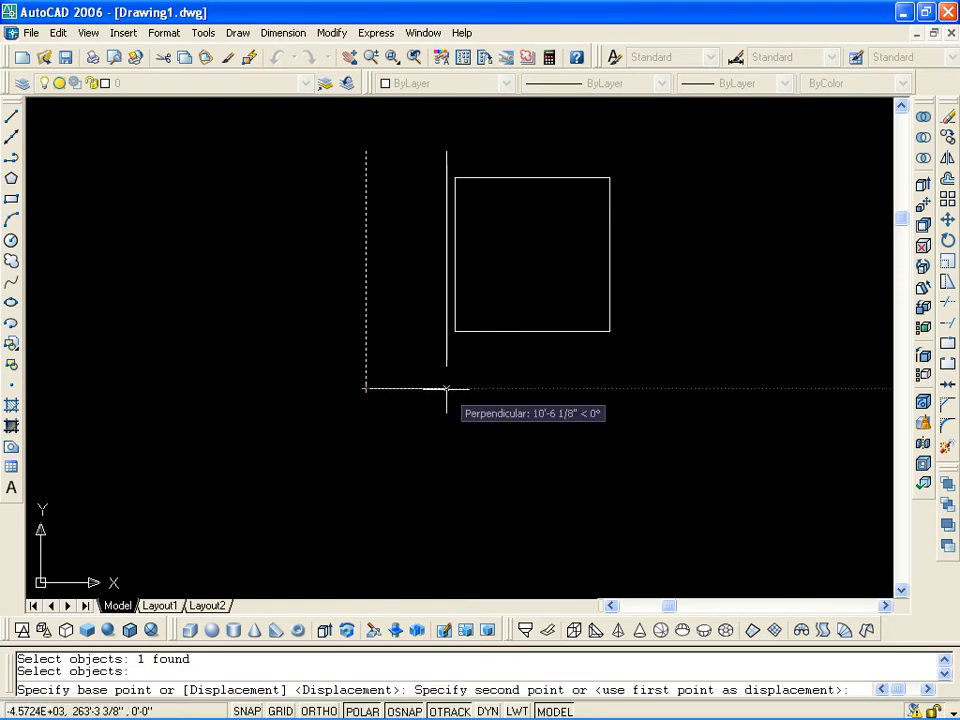
{"action": "type", "text": "1'"}
{"action": "key", "text": "Return"}
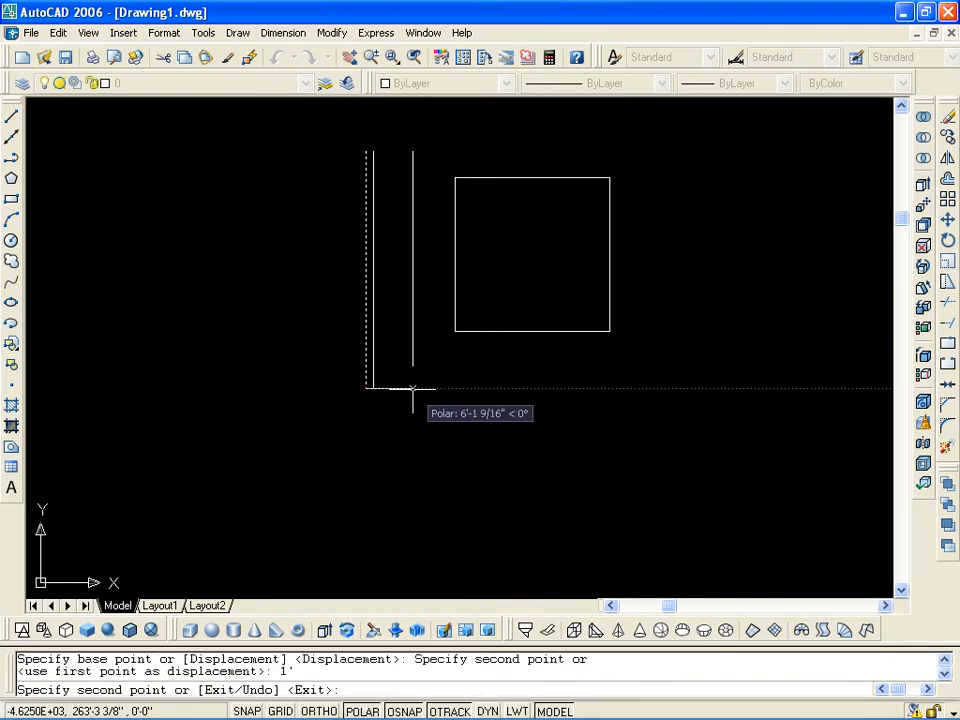
Place another copy of the line 1' to the right and one 1' to the left of the original
{"action": "scroll", "coordinate": [410, 390], "scroll_direction": "up", "scroll_amount": 1}
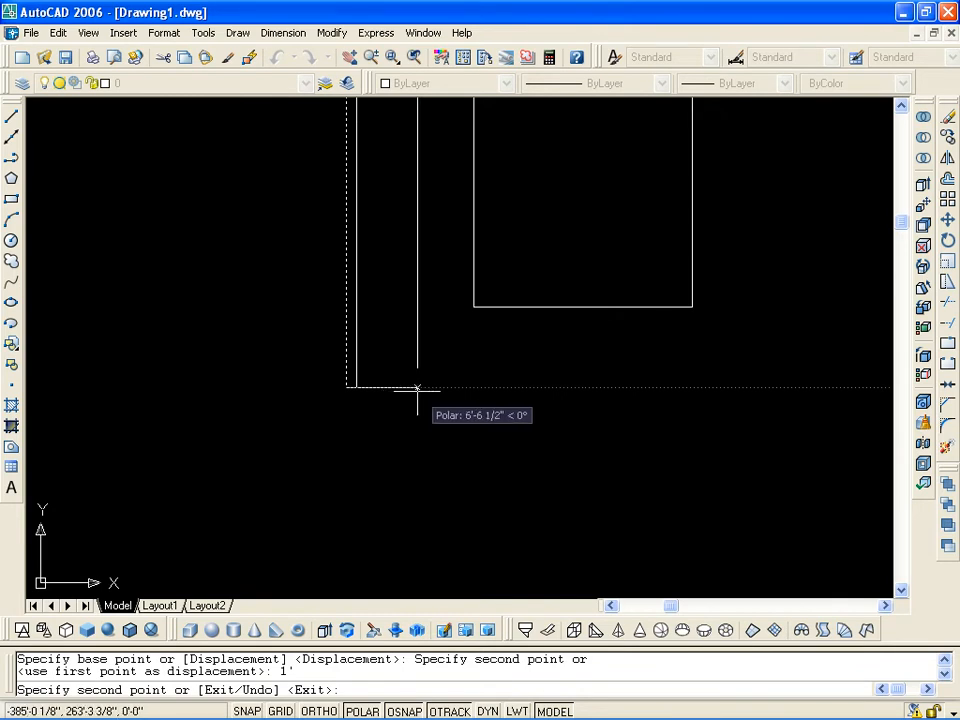
{"action": "type", "text": "1'"}
{"action": "key", "text": "Return"}
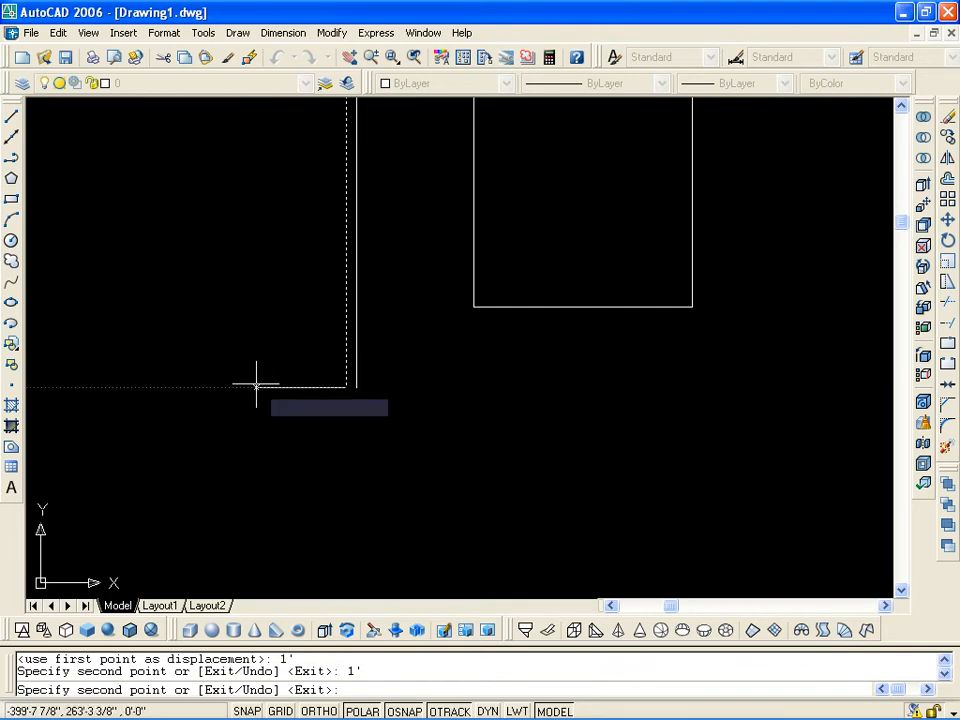
{"action": "type", "text": "1'"}
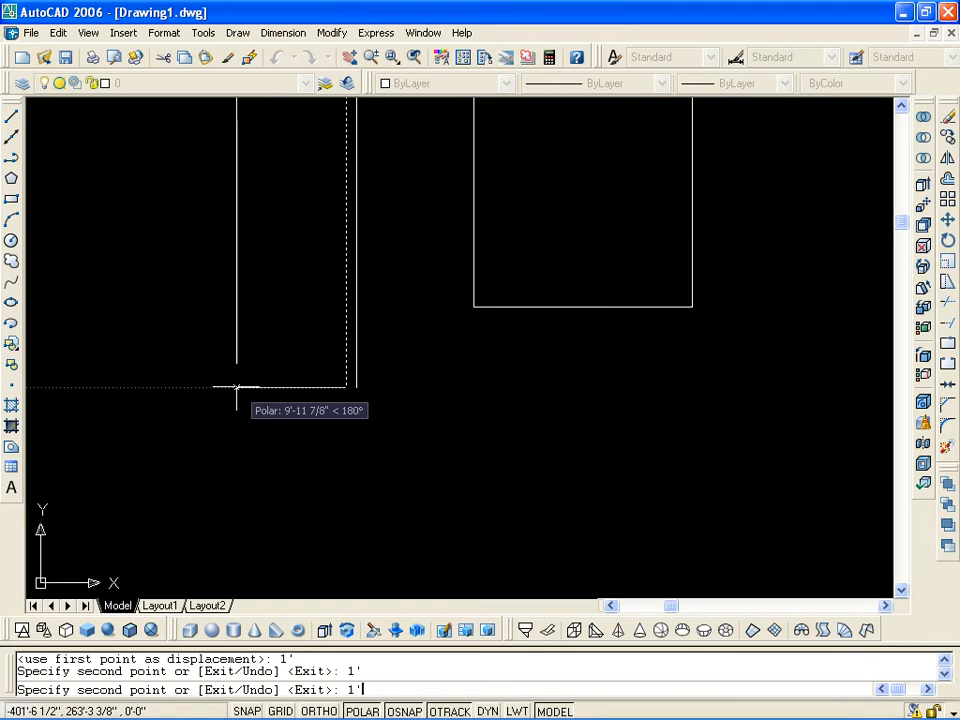
{"action": "key", "text": "Return"}
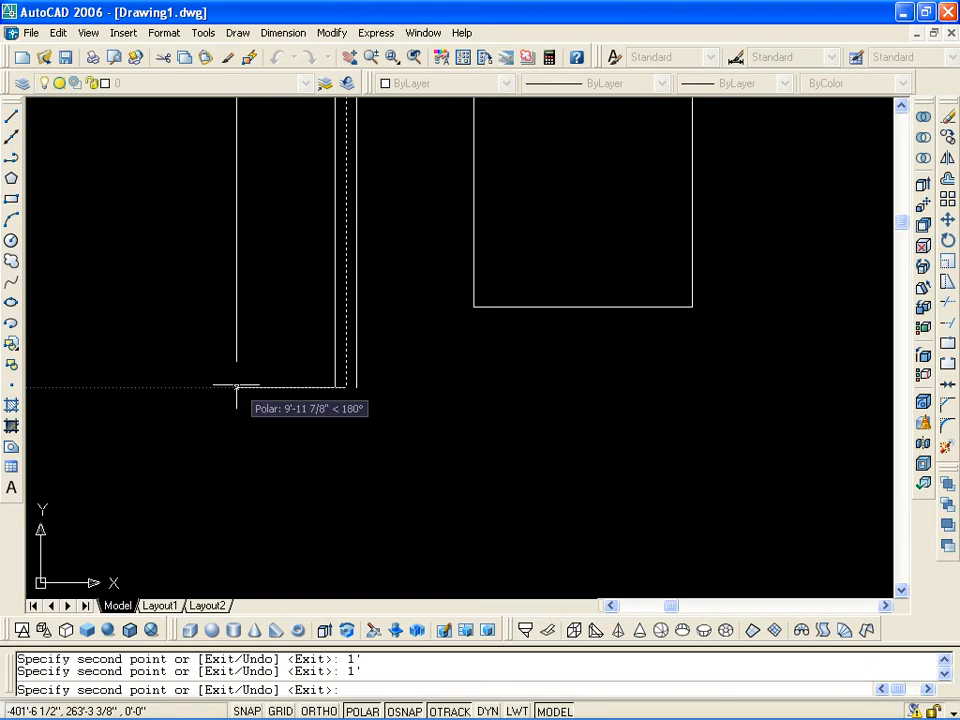
{"action": "scroll", "coordinate": [303, 393], "scroll_direction": "up", "scroll_amount": 5}
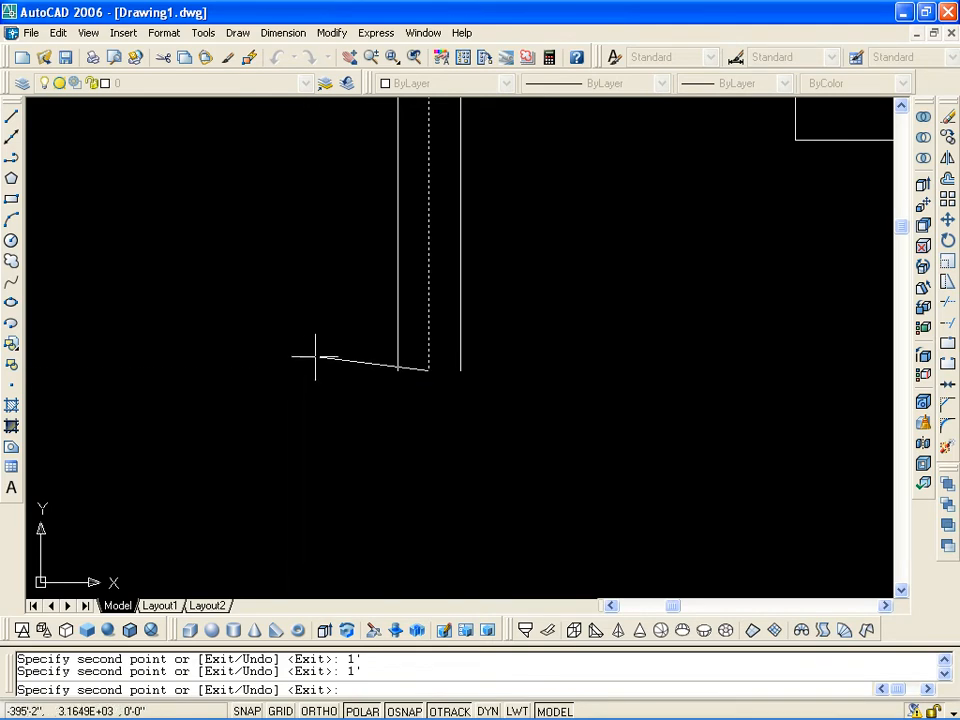
{"action": "key", "text": "Escape"}
Erase the copied lines on both sides so that only the original vertical line is left beside the square
{"action": "left_click", "coordinate": [482, 379]}
{"action": "left_click", "coordinate": [318, 292]}
{"action": "key", "text": "Escape"}
{"action": "middle_click_drag", "start_coordinate": [455, 332], "coordinate": [428, 340]}
{"action": "left_click", "coordinate": [379, 314]}
{"action": "left_click", "coordinate": [357, 299]}
{"action": "key", "text": "Delete"}
{"action": "scroll", "coordinate": [389, 299], "scroll_direction": "down", "scroll_amount": 2}
{"action": "left_click", "coordinate": [405, 296]}
{"action": "key", "text": "Escape"}
{"action": "middle_click_drag", "start_coordinate": [396, 198], "coordinate": [355, 295]}
{"action": "scroll", "coordinate": [356, 300], "scroll_direction": "down", "scroll_amount": 1}
{"action": "scroll", "coordinate": [358, 303], "scroll_direction": "up", "scroll_amount": 1}
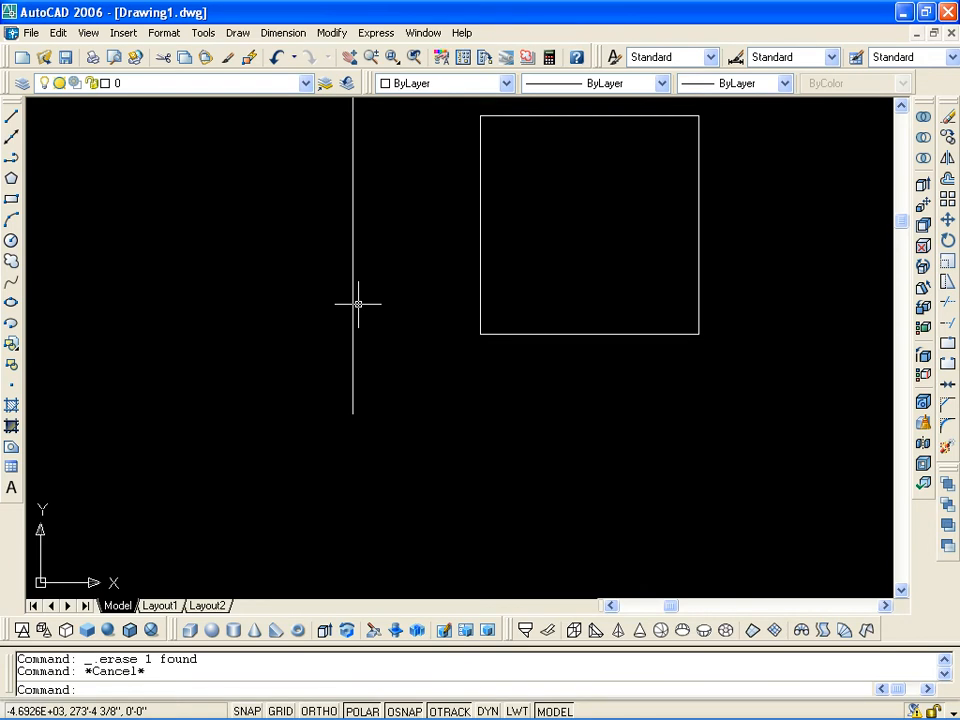
Offset the vertical line by a distance of 1' to its left side
{"action": "key", "text": "Escape"}
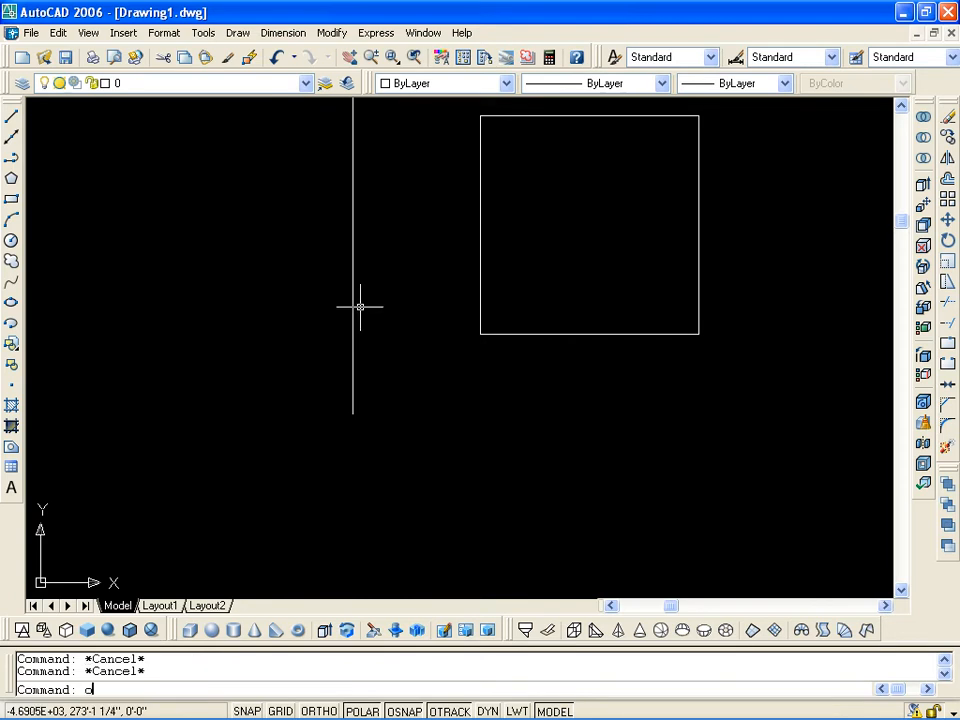
{"action": "type", "text": "o"}
{"action": "key", "text": "Return"}
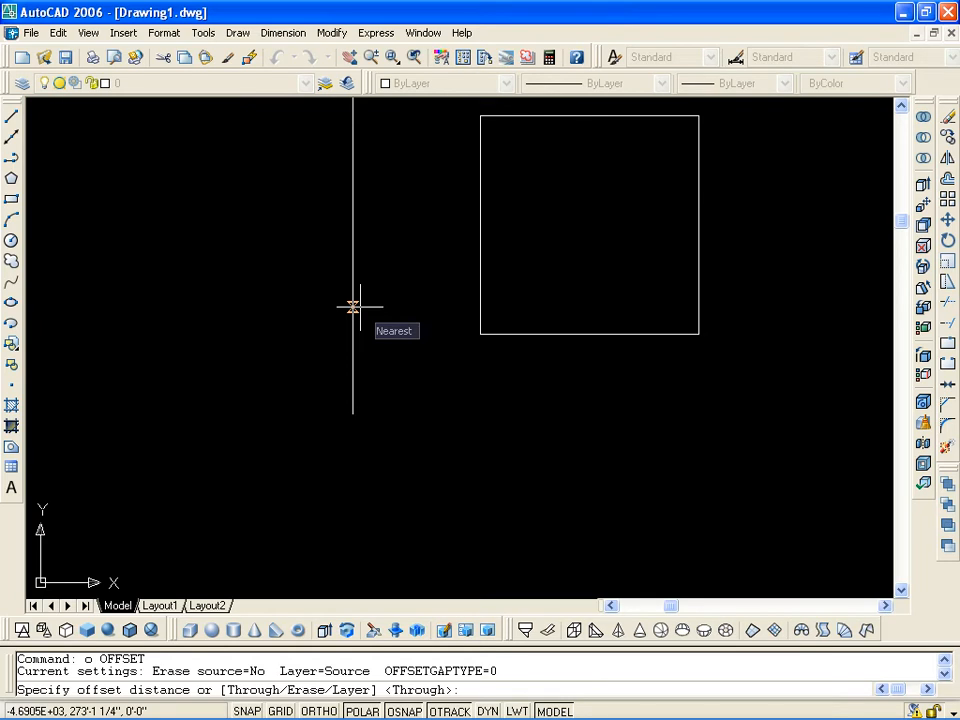
{"action": "key", "text": "Escape"}
{"action": "type", "text": "o"}
{"action": "key", "text": "Return"}
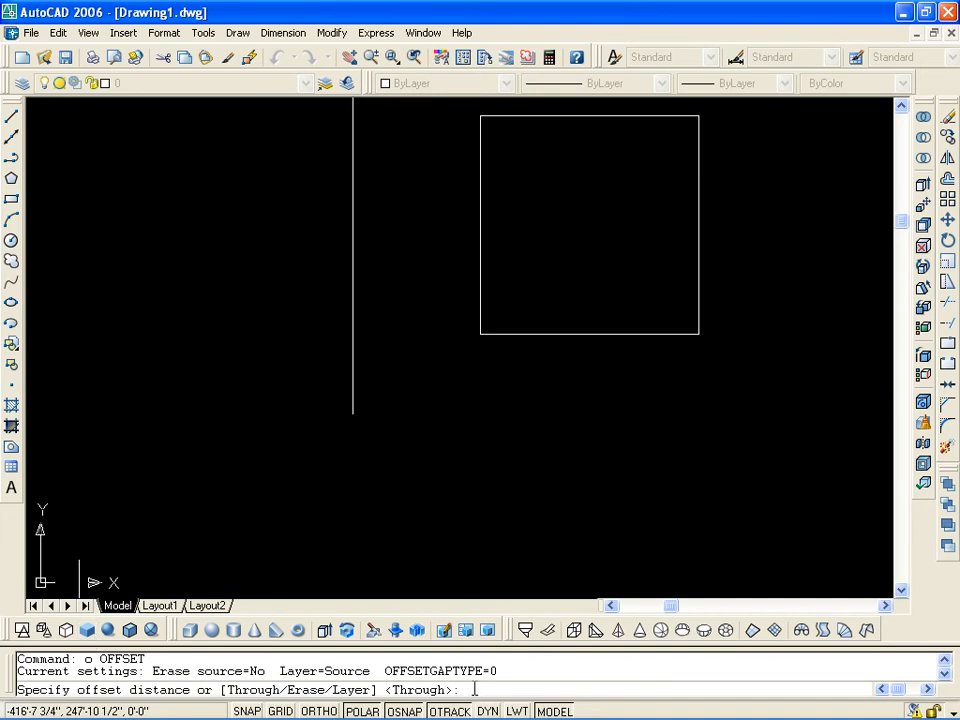
{"action": "type", "text": "1'"}
{"action": "key", "text": "Return"}
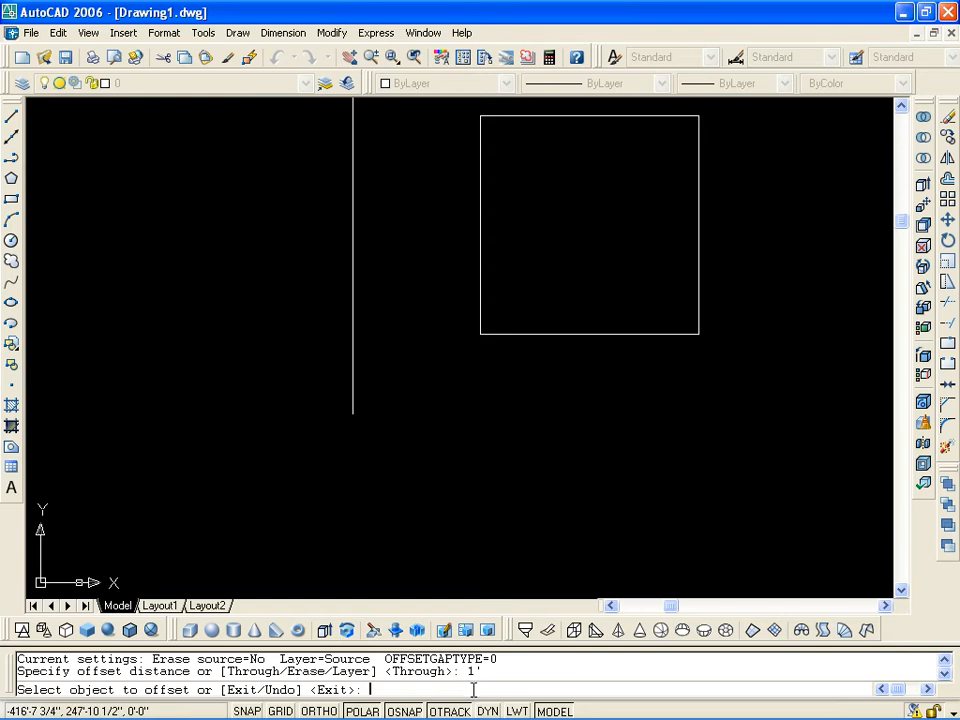
{"action": "left_click", "coordinate": [352, 395]}
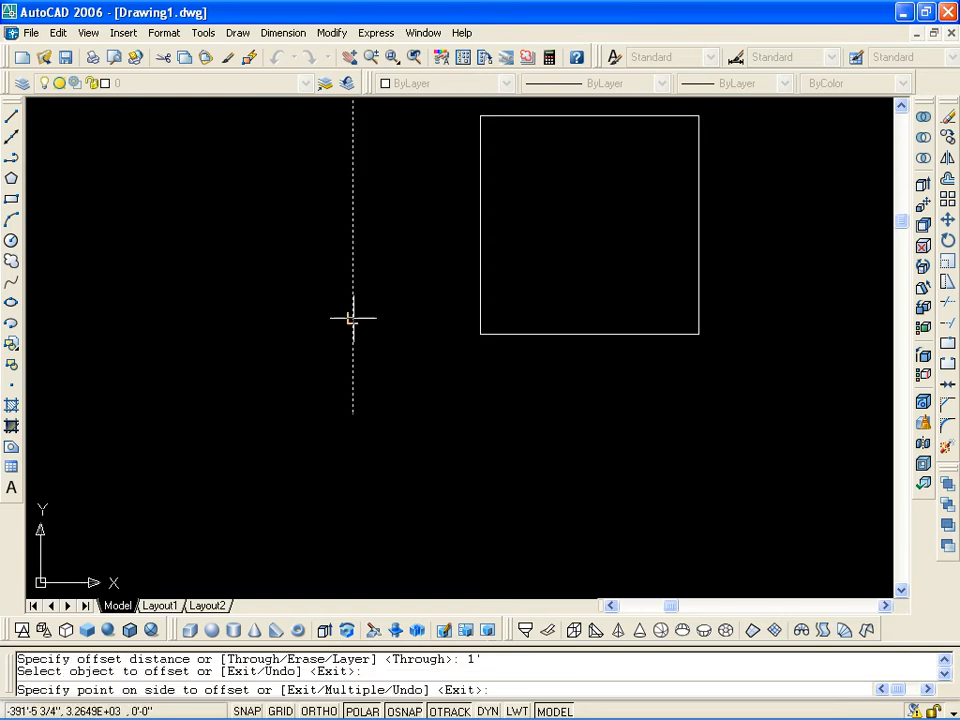
{"action": "left_click", "coordinate": [38, 342]}
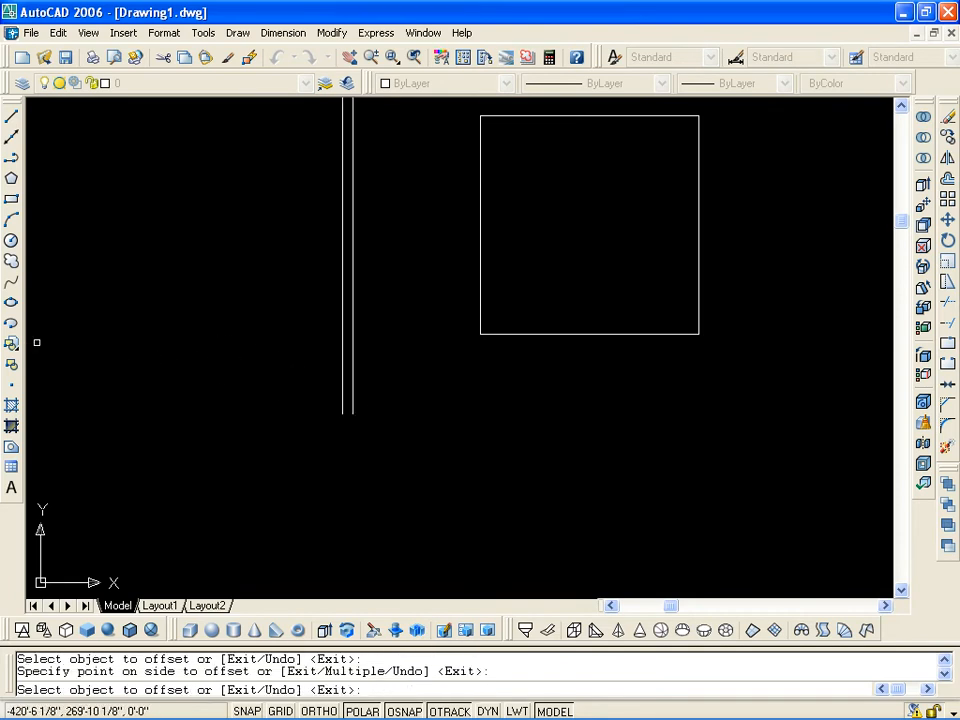
Offset the new left line by another 1' to the left
{"action": "left_click", "coordinate": [342, 316]}
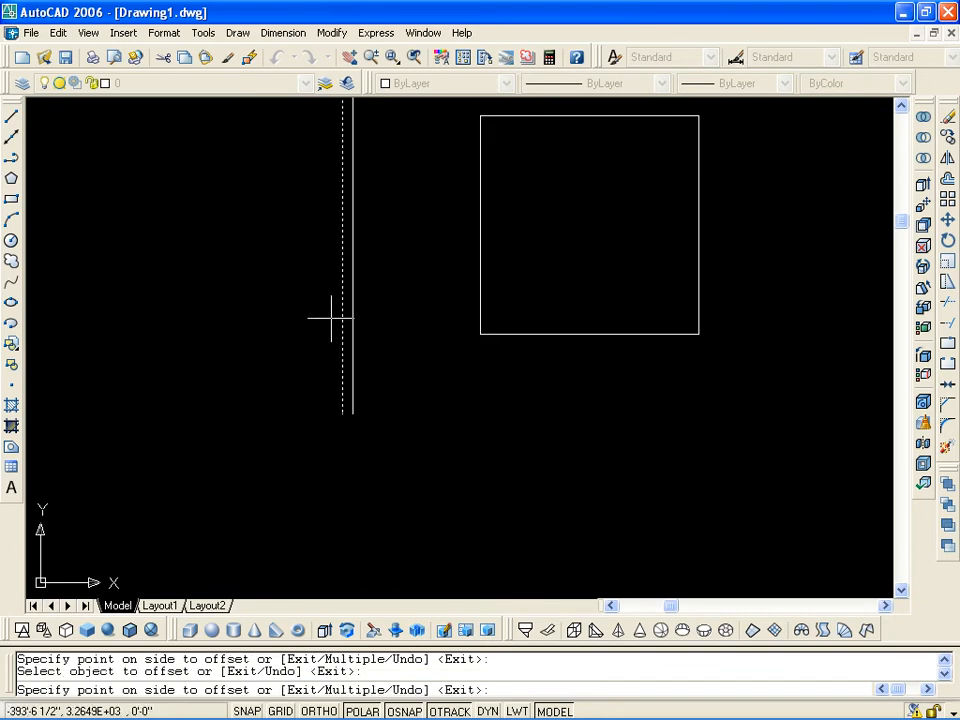
{"action": "scroll", "coordinate": [332, 318], "scroll_direction": "up", "scroll_amount": 5}
{"action": "left_click", "coordinate": [330, 368]}
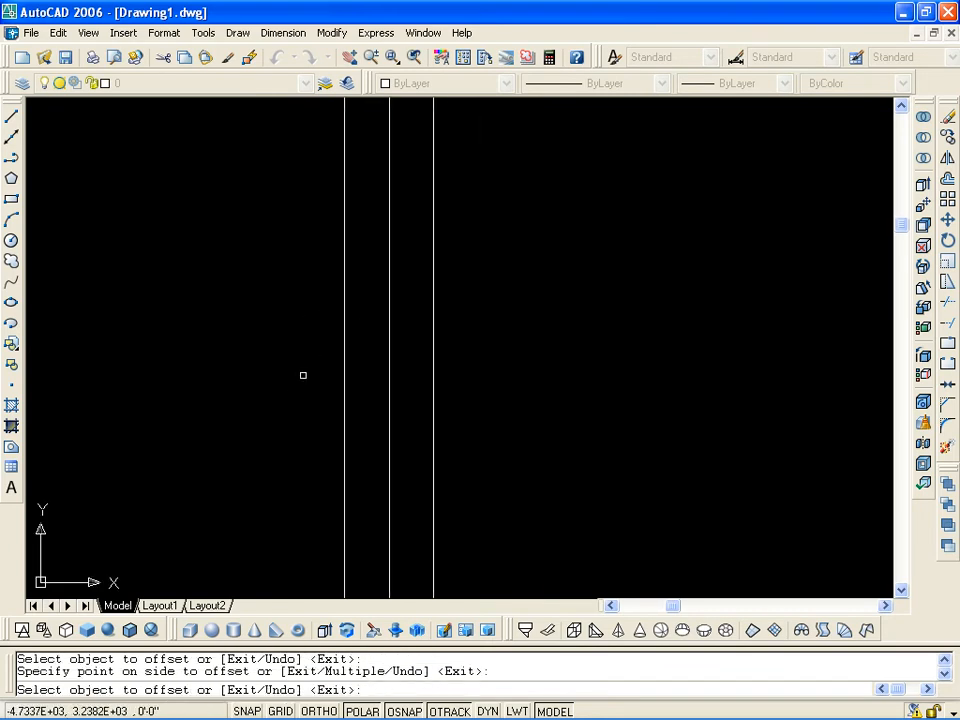
{"action": "scroll", "coordinate": [355, 360], "scroll_direction": "down", "scroll_amount": 4}
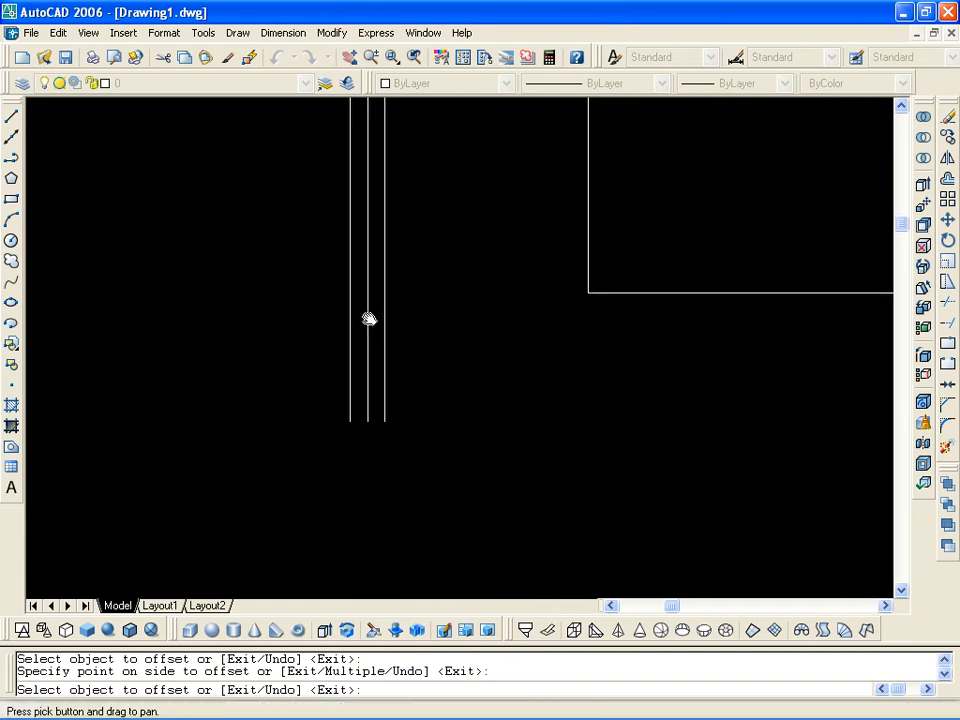
Offset the original vertical line 1' to the right, towards the square
{"action": "left_click", "coordinate": [386, 343]}
{"action": "scroll", "coordinate": [665, 585], "scroll_direction": "down", "scroll_amount": 5}
{"action": "scroll", "coordinate": [540, 471], "scroll_direction": "down", "scroll_amount": 2}
{"action": "middle_click_drag", "start_coordinate": [535, 470], "coordinate": [238, 257]}
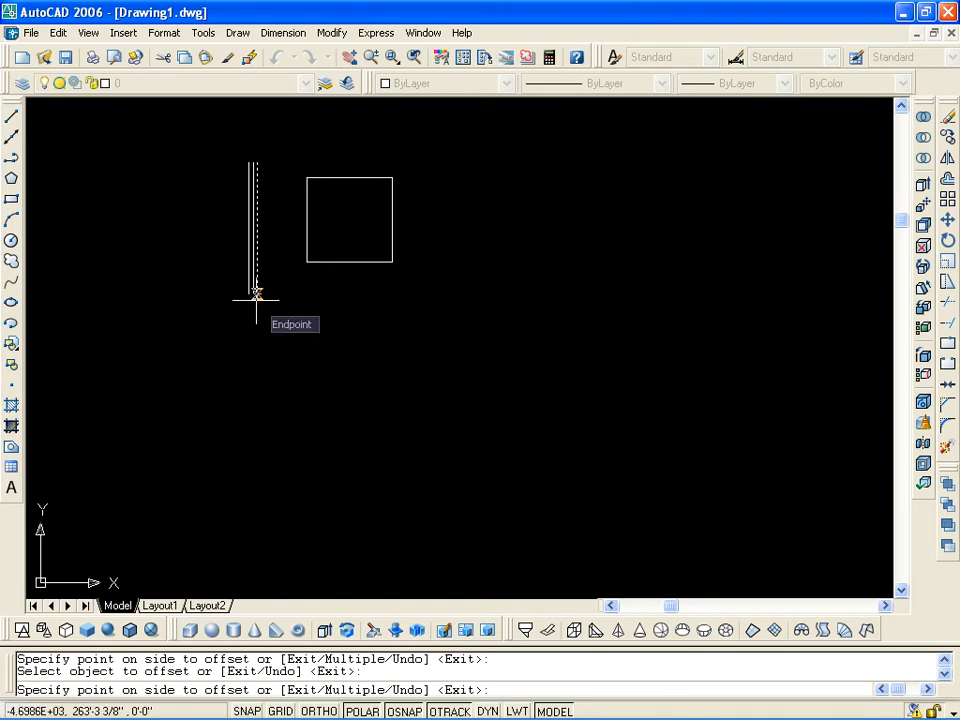
{"action": "left_click", "coordinate": [807, 200]}
Offset the rightmost line in the row by 1' to the right two more times, each time from the newest line
{"action": "scroll", "coordinate": [139, 212], "scroll_direction": "up", "scroll_amount": 6}
{"action": "middle_click_drag", "start_coordinate": [602, 452], "coordinate": [347, 328]}
{"action": "left_click", "coordinate": [354, 328]}
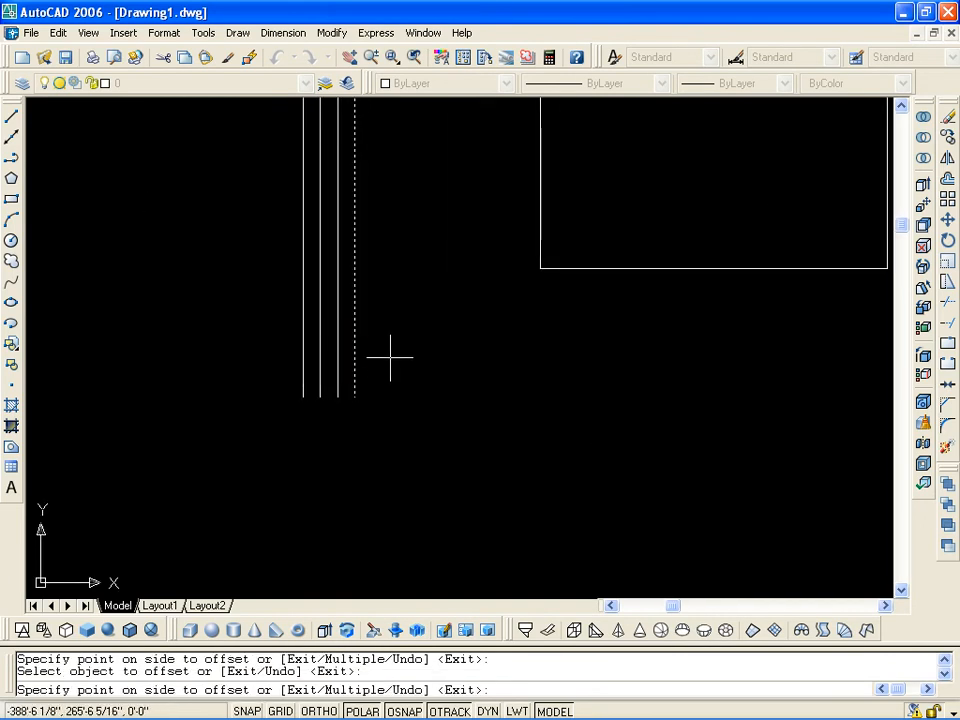
{"action": "left_click", "coordinate": [391, 357]}
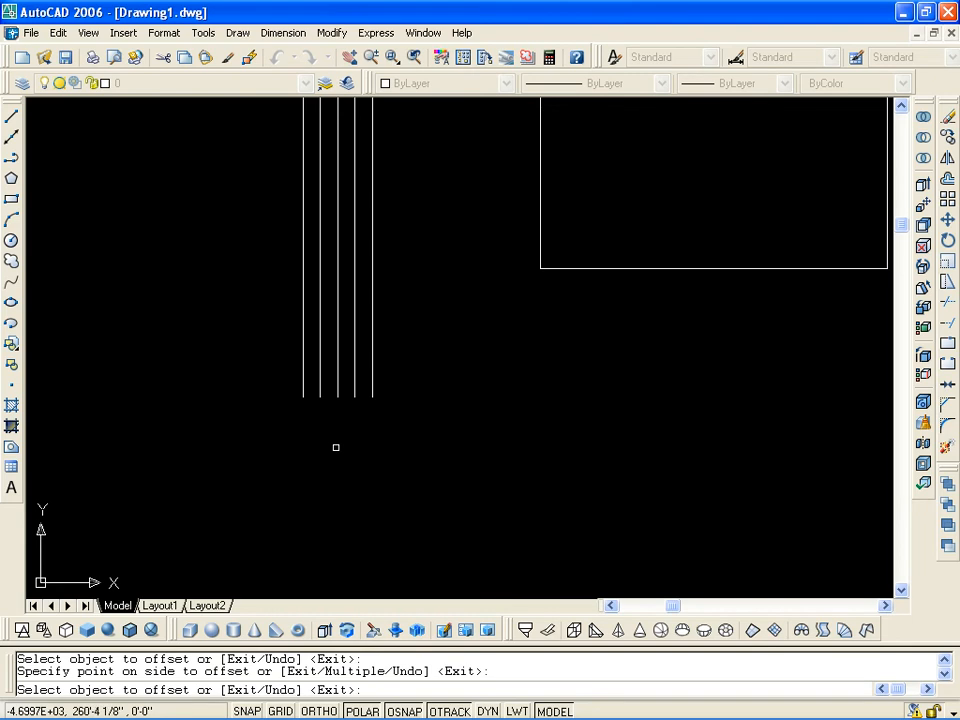
{"action": "left_click", "coordinate": [371, 359]}
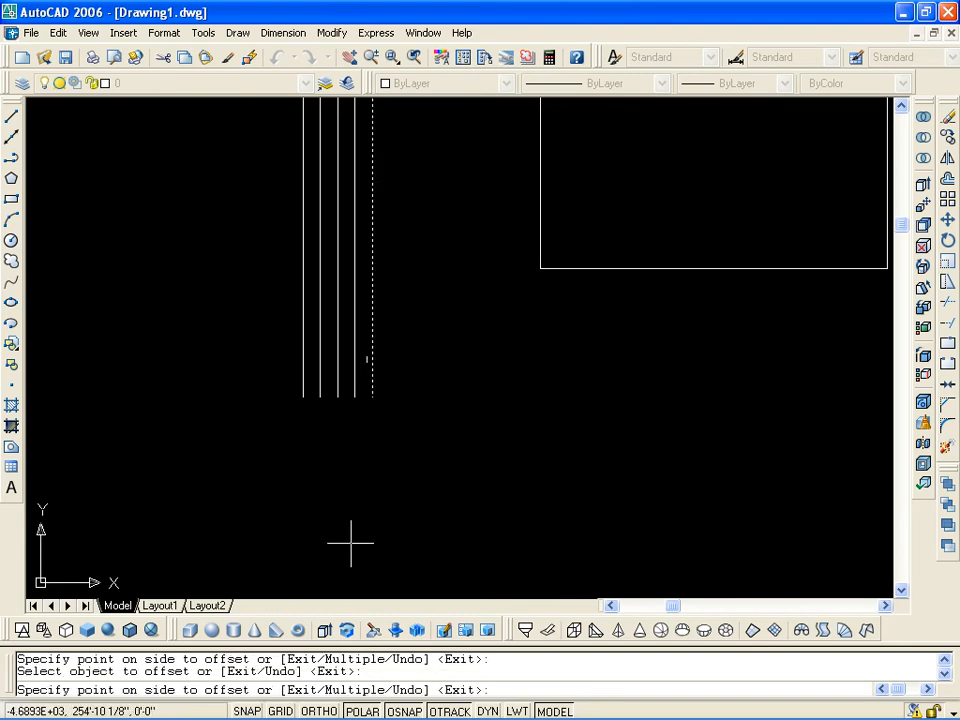
{"action": "left_click", "coordinate": [651, 125]}
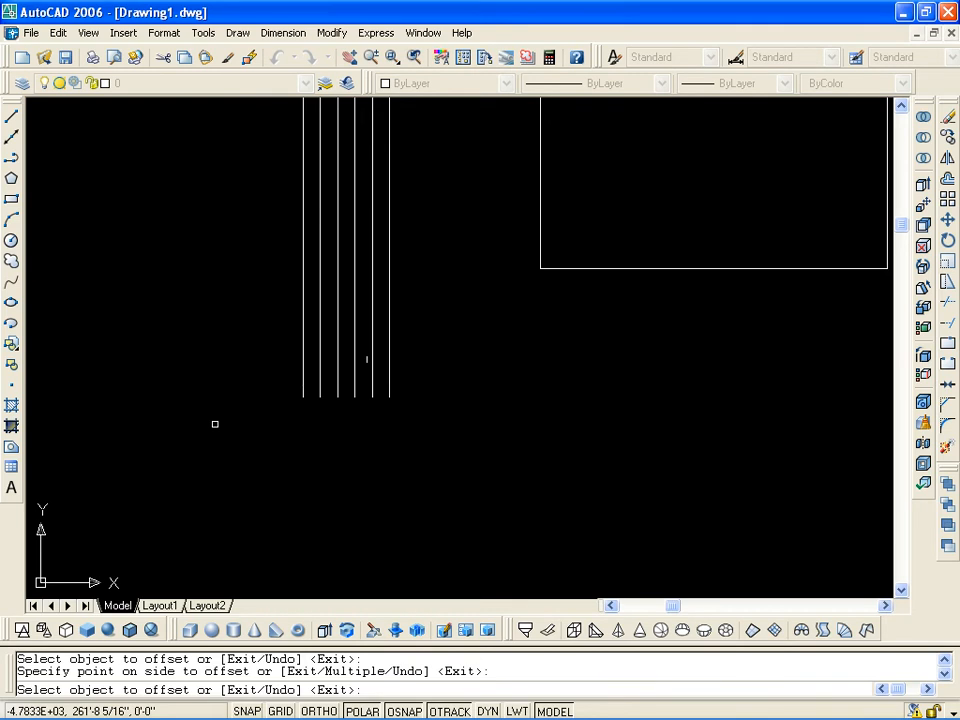
{"action": "scroll", "coordinate": [317, 394], "scroll_direction": "down", "scroll_amount": 3}
{"action": "scroll", "coordinate": [300, 380], "scroll_direction": "up", "scroll_amount": 2}
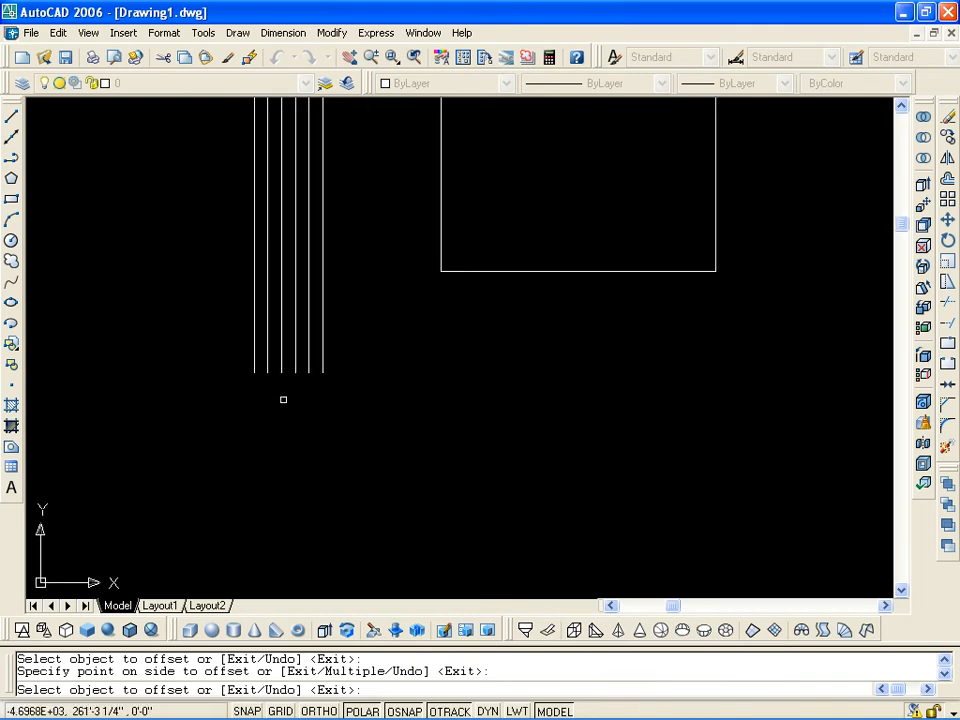
Finish the offset and draw a long horizontal line below the row of vertical lines and the square
{"action": "key", "text": "Return"}
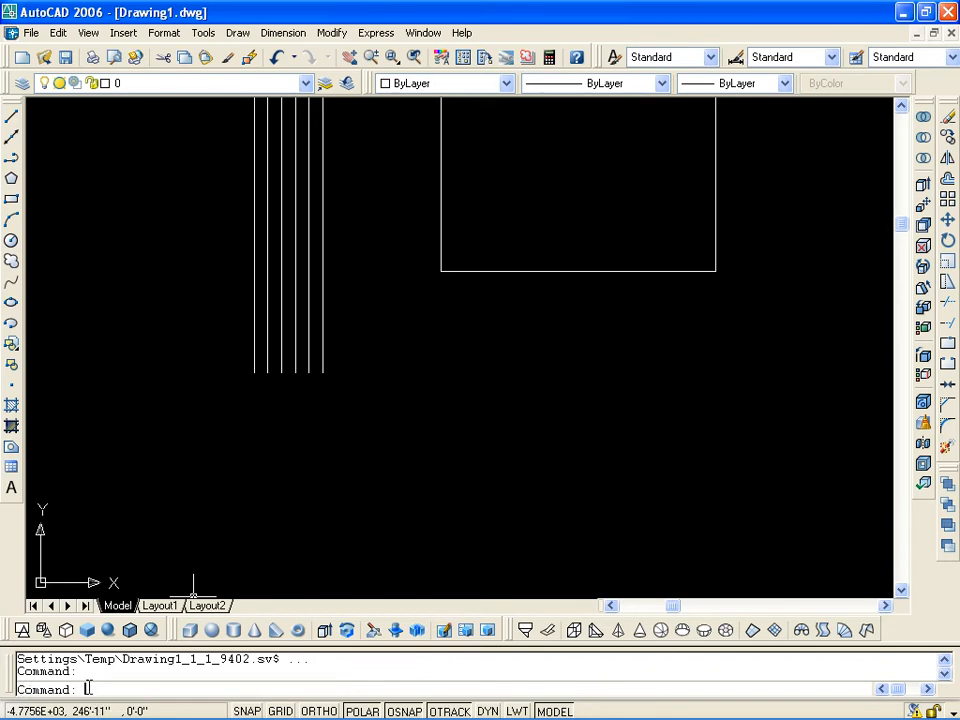
{"action": "key", "text": "Escape"}
{"action": "key", "text": "Escape"}
{"action": "type", "text": "l"}
{"action": "key", "text": "Return"}
{"action": "left_click", "coordinate": [588, 460]}
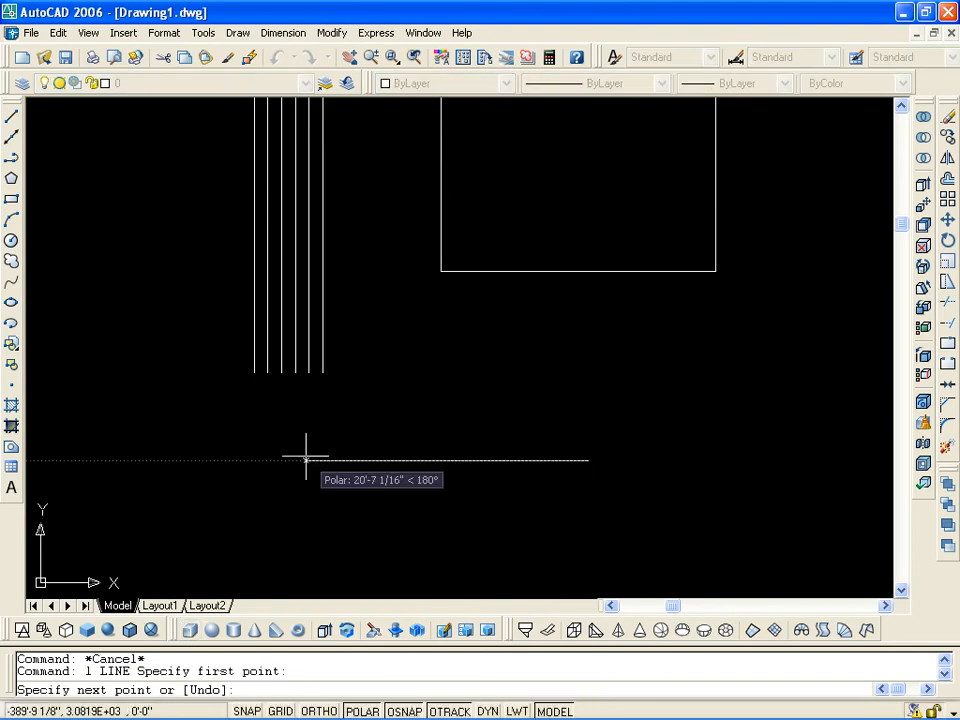
{"action": "left_click", "coordinate": [210, 460]}
{"action": "key", "text": "Escape"}
Offset the horizontal line 3' downward
{"action": "middle_click_drag", "start_coordinate": [435, 568], "coordinate": [364, 514]}
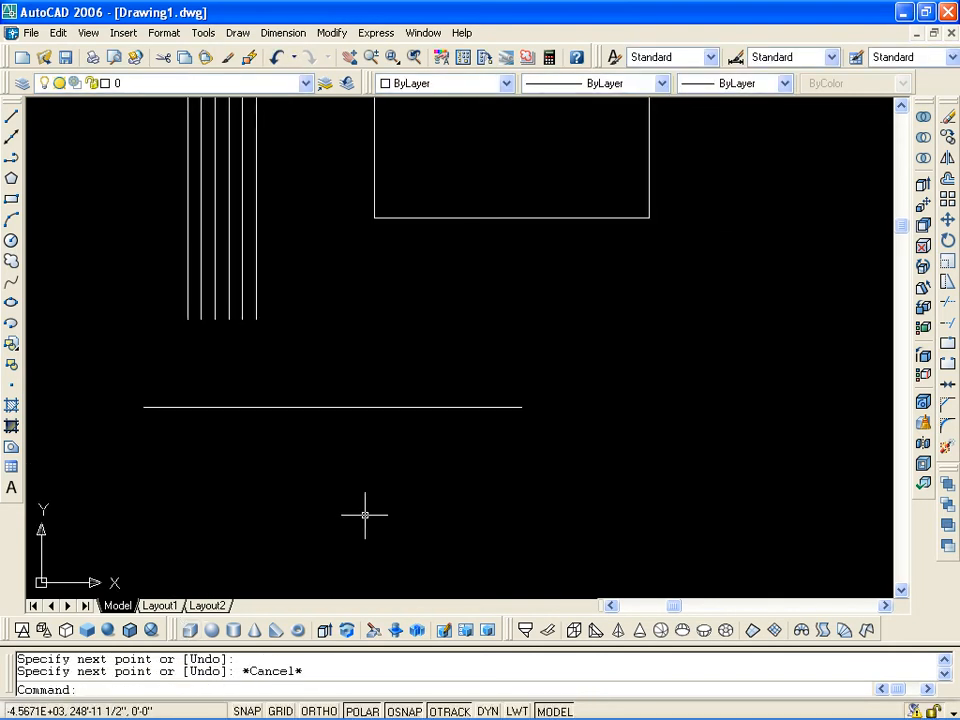
{"action": "type", "text": "o"}
{"action": "key", "text": "Return"}
{"action": "type", "text": "3"}
{"action": "key", "text": "Return"}
{"action": "left_click", "coordinate": [326, 406]}
{"action": "left_click", "coordinate": [322, 456]}
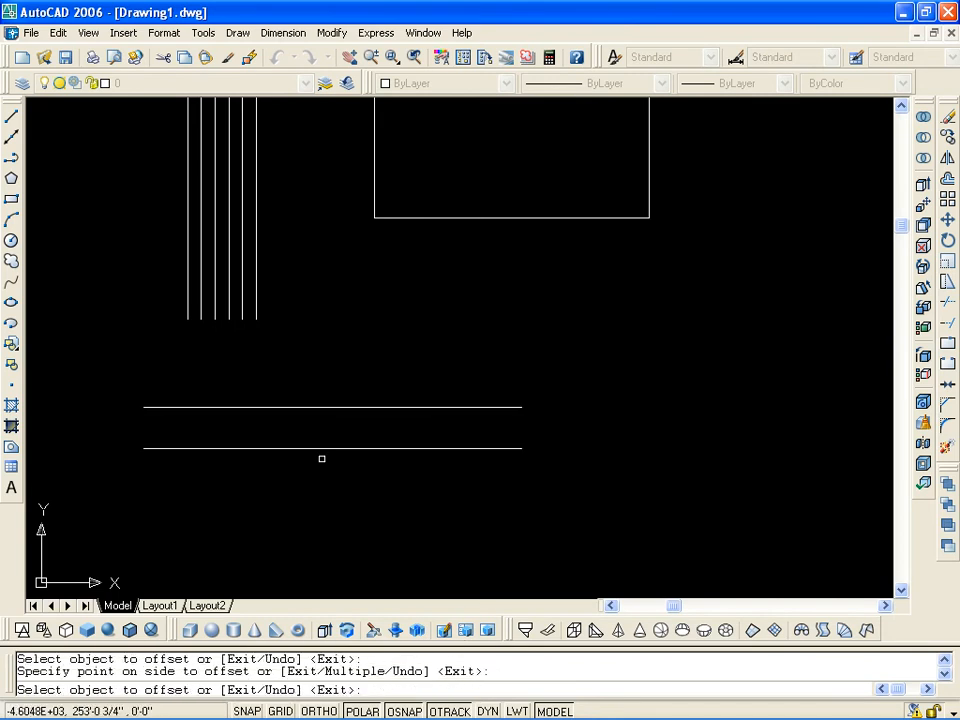
Offset the lowest horizontal line 3' downward seven more times, each time from the newest line
{"action": "left_click", "coordinate": [322, 448]}
{"action": "left_click", "coordinate": [319, 504]}
{"action": "middle_click_drag", "start_coordinate": [317, 522], "coordinate": [334, 369]}
{"action": "left_click", "coordinate": [332, 333]}
{"action": "left_click", "coordinate": [333, 369]}
{"action": "left_click", "coordinate": [333, 374]}
{"action": "left_click", "coordinate": [338, 420]}
{"action": "left_click", "coordinate": [339, 416]}
{"action": "left_click", "coordinate": [342, 470]}
{"action": "left_click", "coordinate": [341, 457]}
{"action": "left_click", "coordinate": [340, 483]}
{"action": "left_click", "coordinate": [339, 497]}
{"action": "left_click", "coordinate": [336, 522]}
{"action": "left_click", "coordinate": [334, 538]}
{"action": "left_click", "coordinate": [354, 568]}
{"action": "middle_click_drag", "start_coordinate": [354, 568], "coordinate": [347, 491]}
{"action": "key", "text": "Escape"}
{"action": "key", "text": "Escape"}
Draw a vertical line joining the right endpoints of the top and bottom horizontal lines
{"action": "type", "text": "l"}
{"action": "key", "text": "Return"}
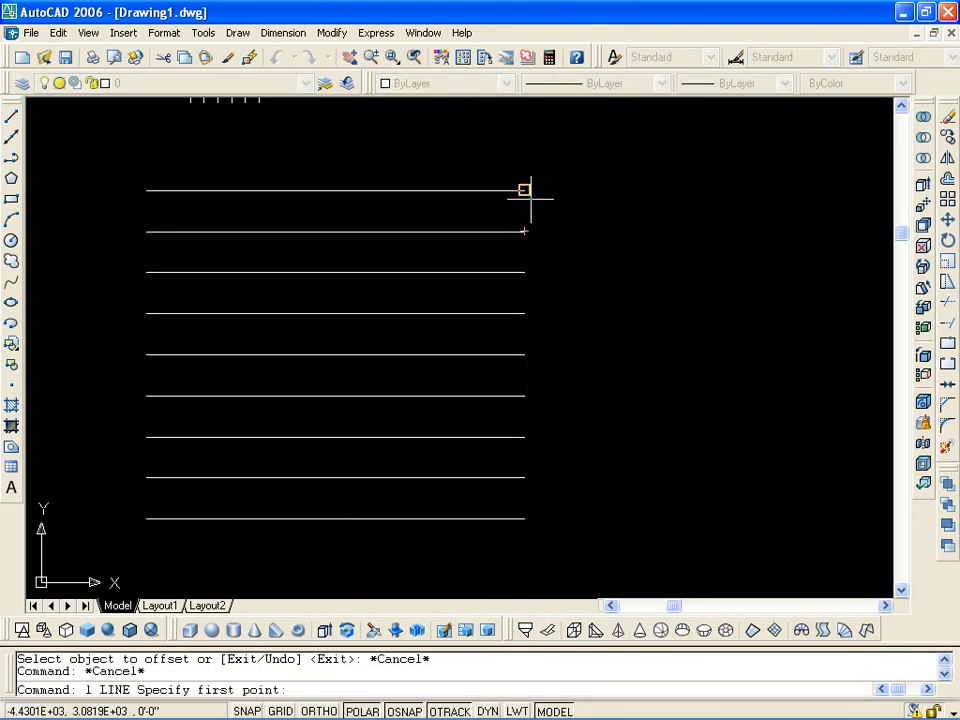
{"action": "left_click", "coordinate": [524, 190]}
{"action": "left_click", "coordinate": [524, 518]}
{"action": "key", "text": "Escape"}
Offset the vertical closing line 2' to the left nine times, each time from the newest line, to build a grid
{"action": "type", "text": "o"}
{"action": "key", "text": "Return"}
{"action": "type", "text": "2"}
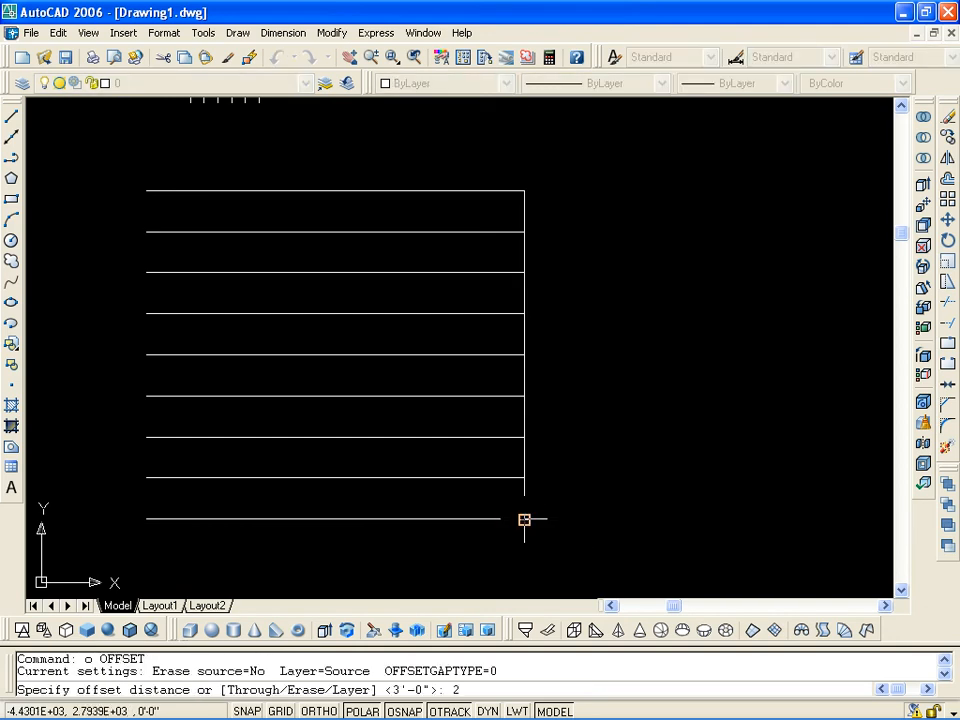
{"action": "key", "text": "Return"}
{"action": "left_click", "coordinate": [525, 378]}
{"action": "left_click", "coordinate": [476, 378]}
{"action": "left_click", "coordinate": [496, 378]}
{"action": "left_click", "coordinate": [471, 382]}
{"action": "left_click", "coordinate": [470, 381]}
{"action": "left_click", "coordinate": [447, 388]}
{"action": "left_click", "coordinate": [441, 383]}
{"action": "left_click", "coordinate": [400, 381]}
{"action": "left_click", "coordinate": [414, 381]}
{"action": "left_click", "coordinate": [376, 378]}
{"action": "left_click", "coordinate": [387, 381]}
{"action": "left_click", "coordinate": [351, 380]}
{"action": "left_click", "coordinate": [360, 380]}
{"action": "left_click", "coordinate": [300, 378]}
{"action": "left_click", "coordinate": [332, 380]}
{"action": "left_click", "coordinate": [290, 378]}
{"action": "left_click", "coordinate": [98, 369]}
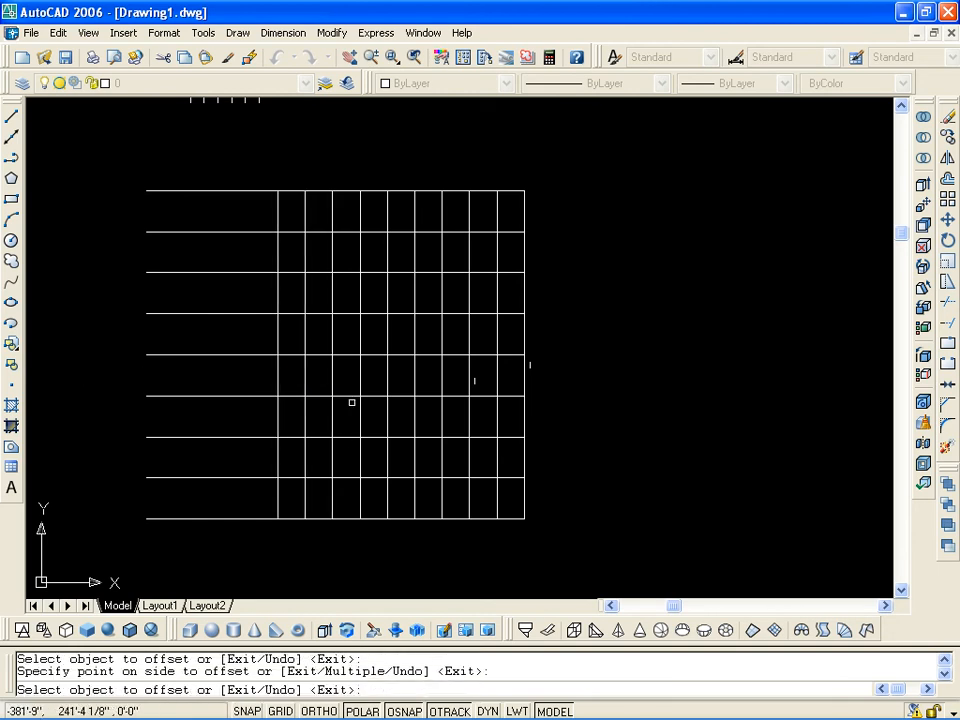
Continue the 2' offsets to the left from the leftmost vertical line across the open part of the grid
{"action": "left_click", "coordinate": [278, 369]}
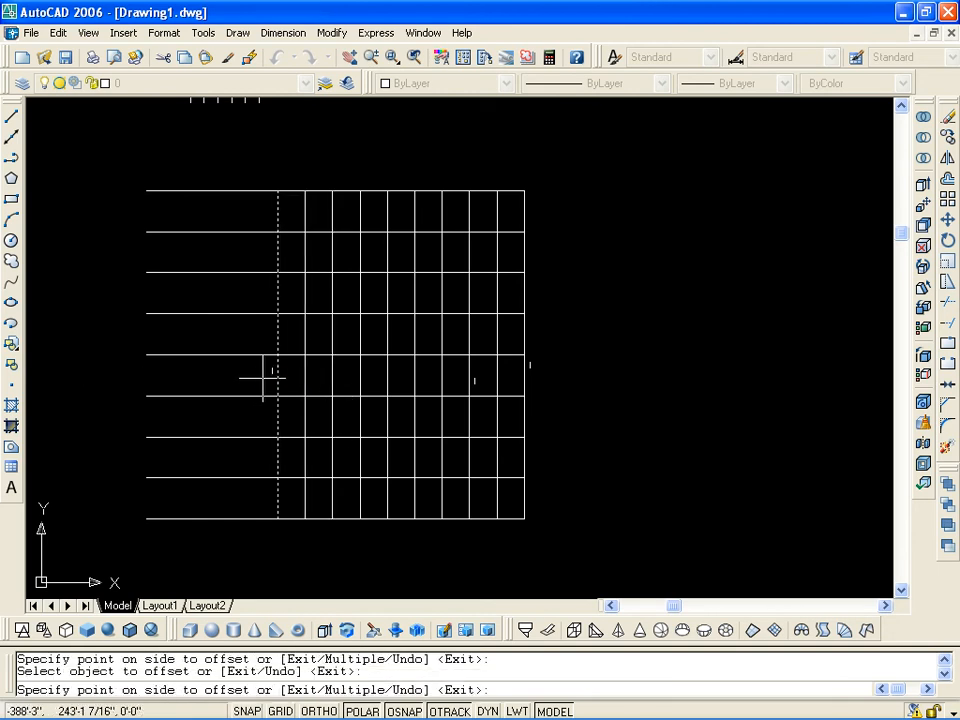
{"action": "scroll", "coordinate": [258, 382], "scroll_direction": "up", "scroll_amount": 3}
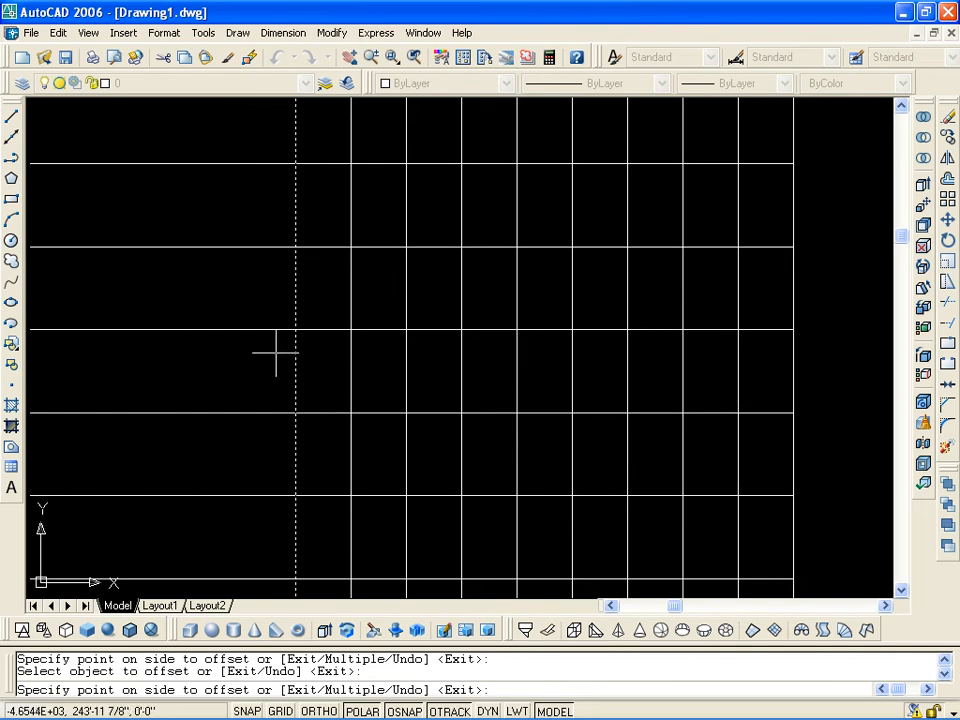
{"action": "scroll", "coordinate": [276, 352], "scroll_direction": "down", "scroll_amount": 2}
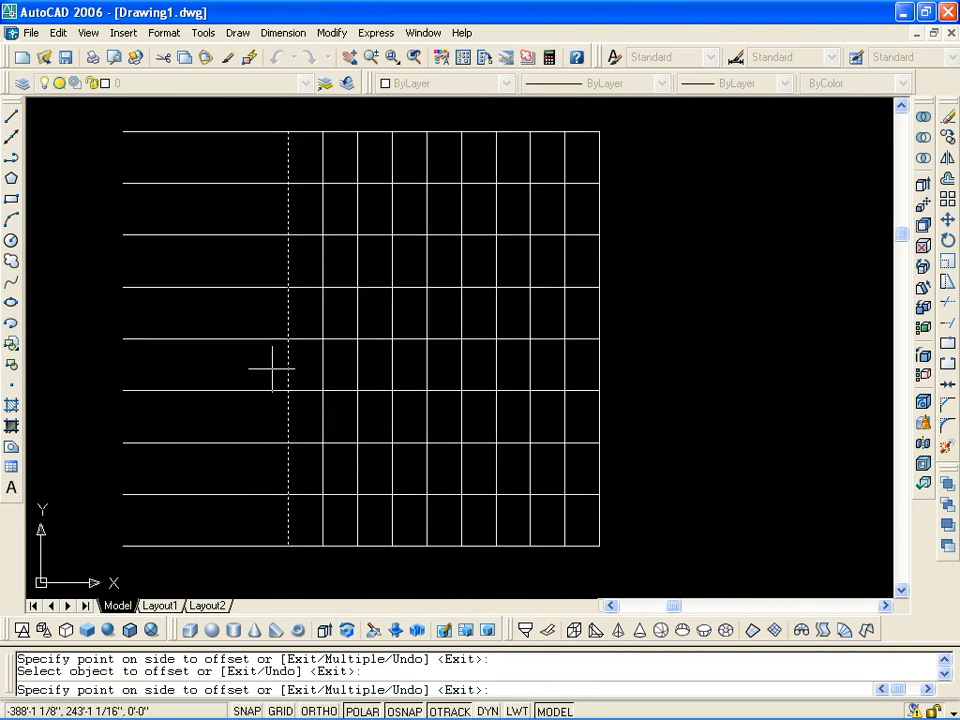
{"action": "scroll", "coordinate": [273, 368], "scroll_direction": "up", "scroll_amount": 5}
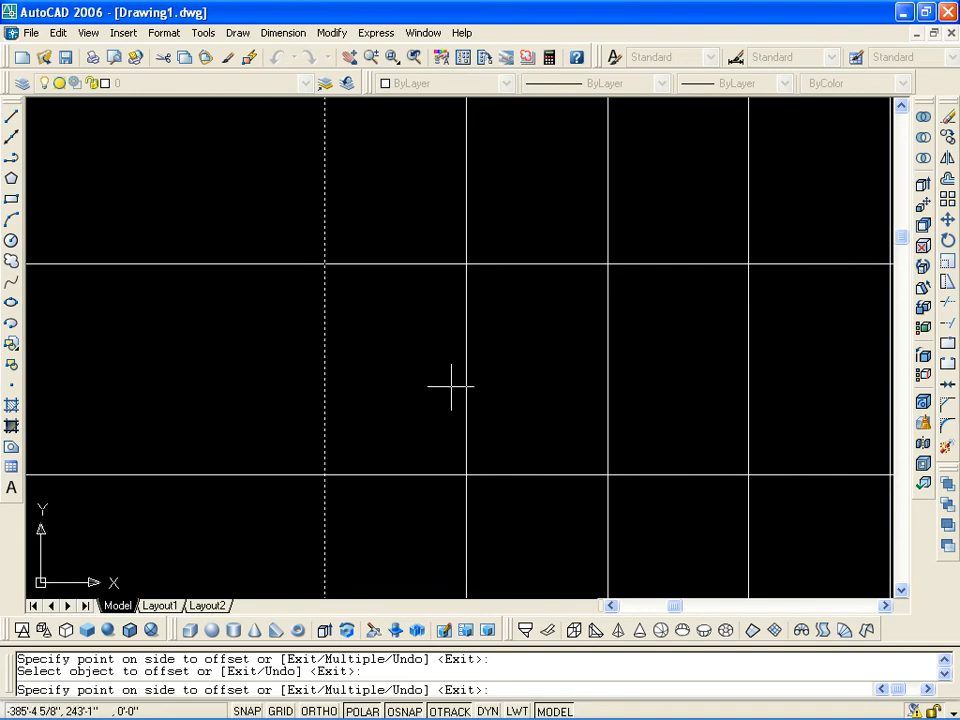
{"action": "left_click", "coordinate": [197, 400]}
{"action": "scroll", "coordinate": [205, 399], "scroll_direction": "down", "scroll_amount": 3}
{"action": "middle_click_drag", "start_coordinate": [208, 399], "coordinate": [326, 395]}
{"action": "left_click", "coordinate": [333, 397]}
{"action": "left_click", "coordinate": [322, 394]}
{"action": "left_click", "coordinate": [296, 392]}
{"action": "left_click", "coordinate": [274, 406]}
{"action": "left_click", "coordinate": [267, 400]}
{"action": "left_click", "coordinate": [219, 400]}
{"action": "middle_click_drag", "start_coordinate": [334, 424], "coordinate": [334, 202]}
{"action": "scroll", "coordinate": [274, 359], "scroll_direction": "down", "scroll_amount": 6}
{"action": "key", "text": "Escape"}
Erase the grid and the row of vertical lines, leaving only the square
{"action": "scroll", "coordinate": [310, 285], "scroll_direction": "up", "scroll_amount": 5}
{"action": "left_click", "coordinate": [315, 403]}
{"action": "left_click", "coordinate": [150, 259]}
{"action": "key", "text": "Delete"}
{"action": "scroll", "coordinate": [468, 381], "scroll_direction": "down", "scroll_amount": 4}
{"action": "left_click", "coordinate": [550, 503]}
{"action": "left_click", "coordinate": [312, 321]}
{"action": "key", "text": "Delete"}
{"action": "scroll", "coordinate": [434, 263], "scroll_direction": "up", "scroll_amount": 3}
{"action": "mouse_move", "coordinate": [450, 291]}
{"action": "middle_mouse_down"}
{"action": "mouse_move", "coordinate": [375, 338]}
{"action": "mouse_move", "coordinate": [354, 336]}
{"action": "middle_mouse_up"}
{"action": "key", "text": "Escape"}
{"action": "key", "text": "Escape"}
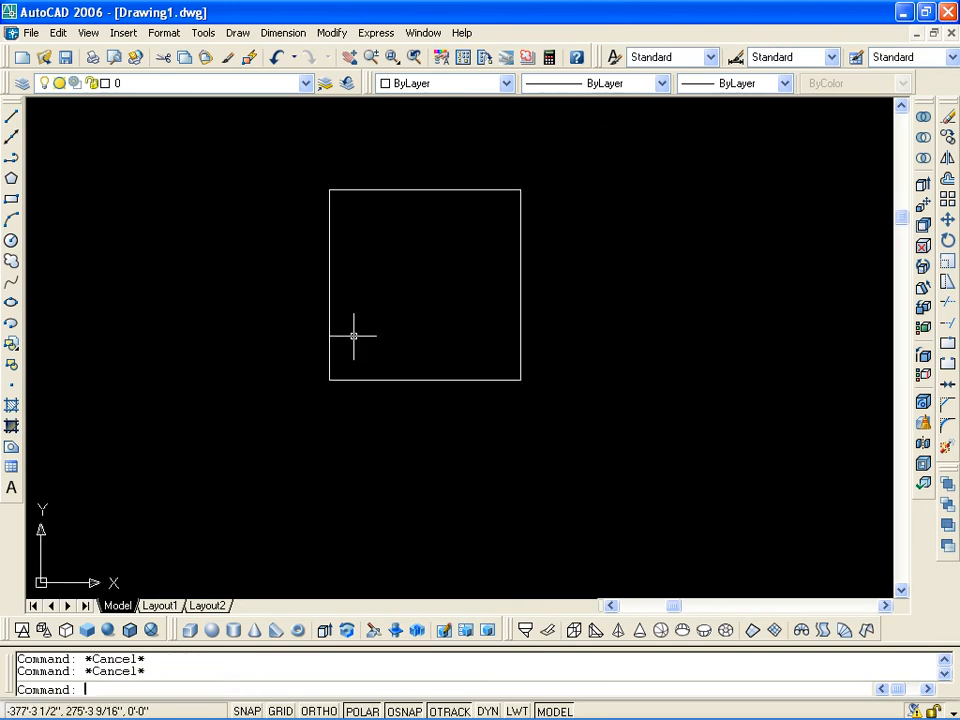
Offset the square 9" inward
{"action": "type", "text": "o"}
{"action": "key", "text": "Return"}
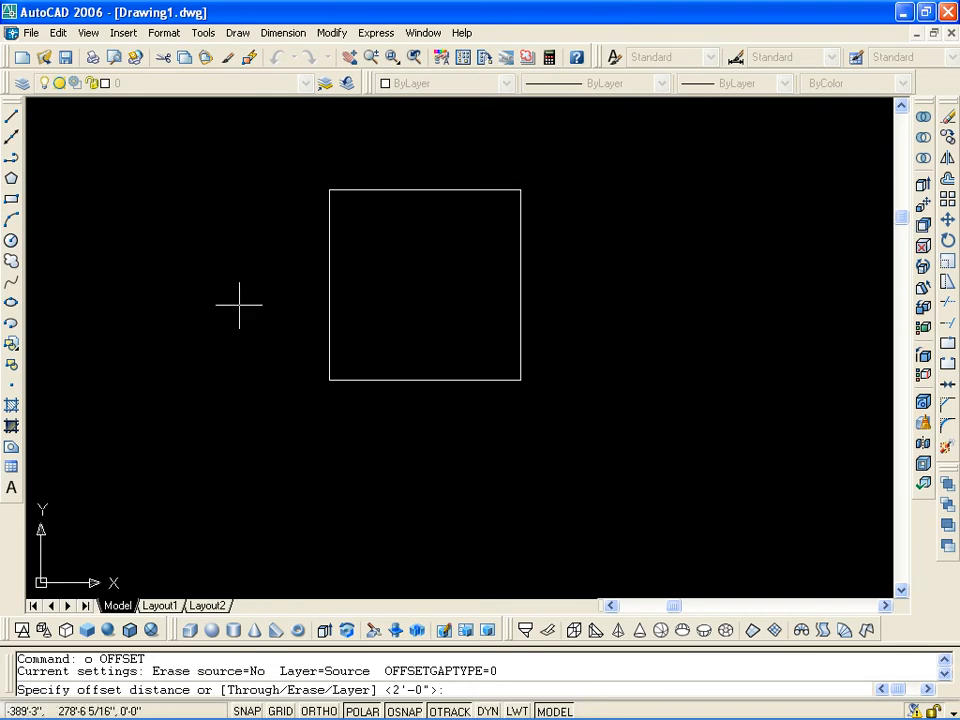
{"action": "type", "text": "9\""}
{"action": "key", "text": "Return"}
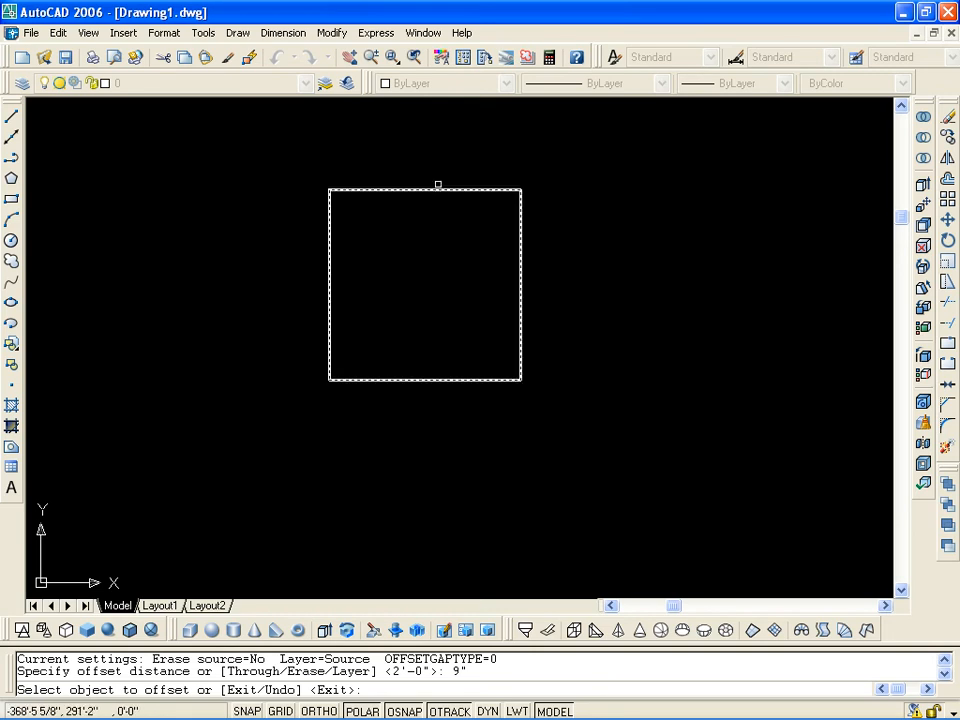
{"action": "left_click", "coordinate": [437, 189]}
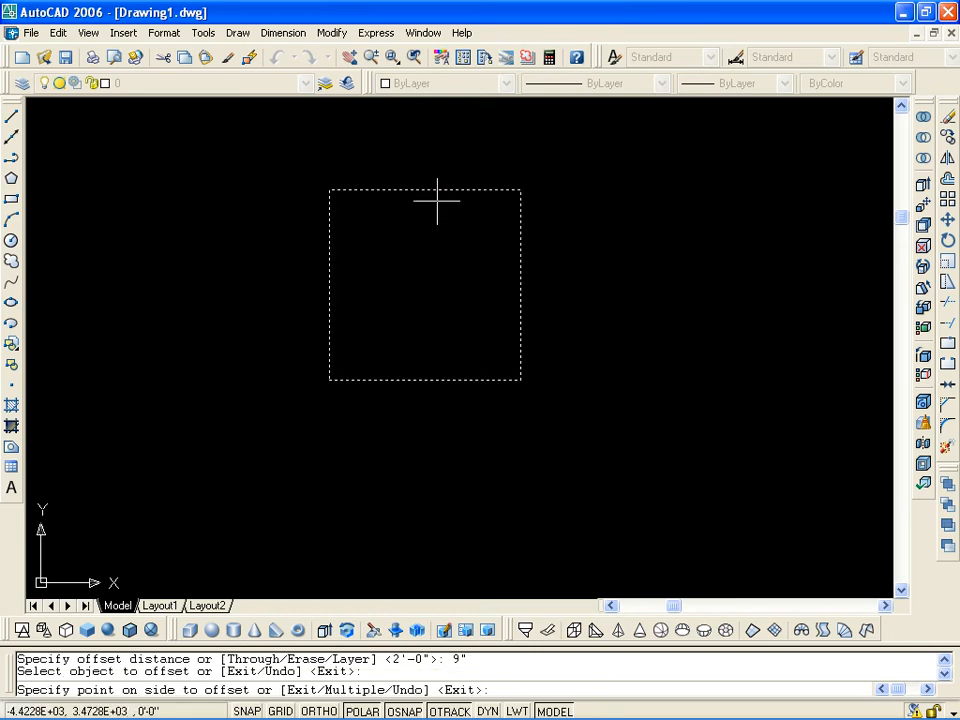
{"action": "left_click", "coordinate": [410, 311]}
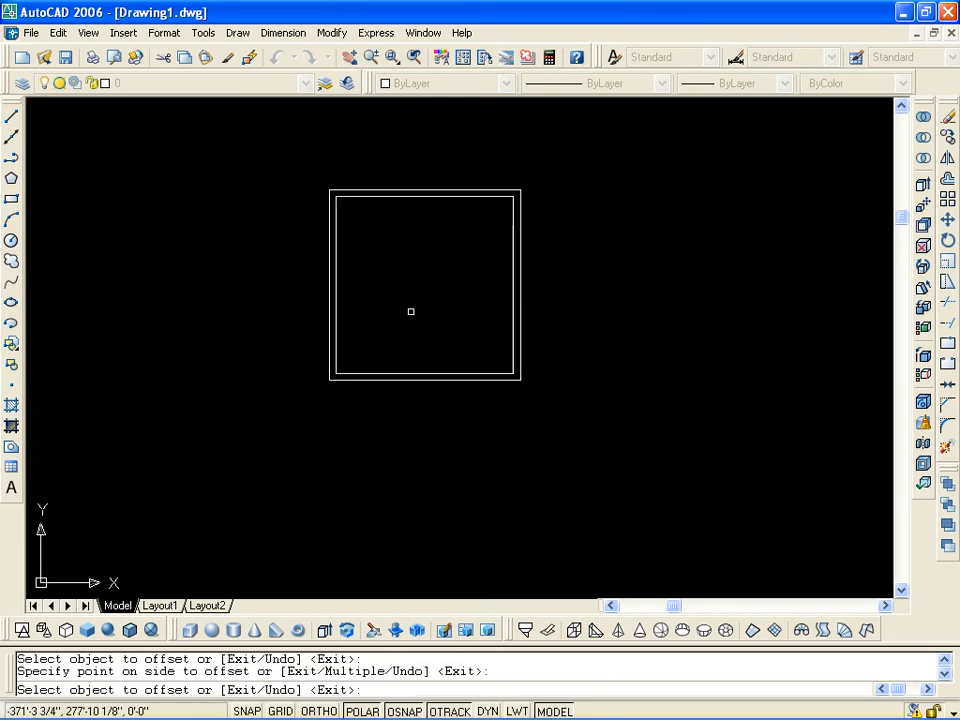
{"action": "middle_click_drag", "start_coordinate": [411, 315], "coordinate": [457, 290]}
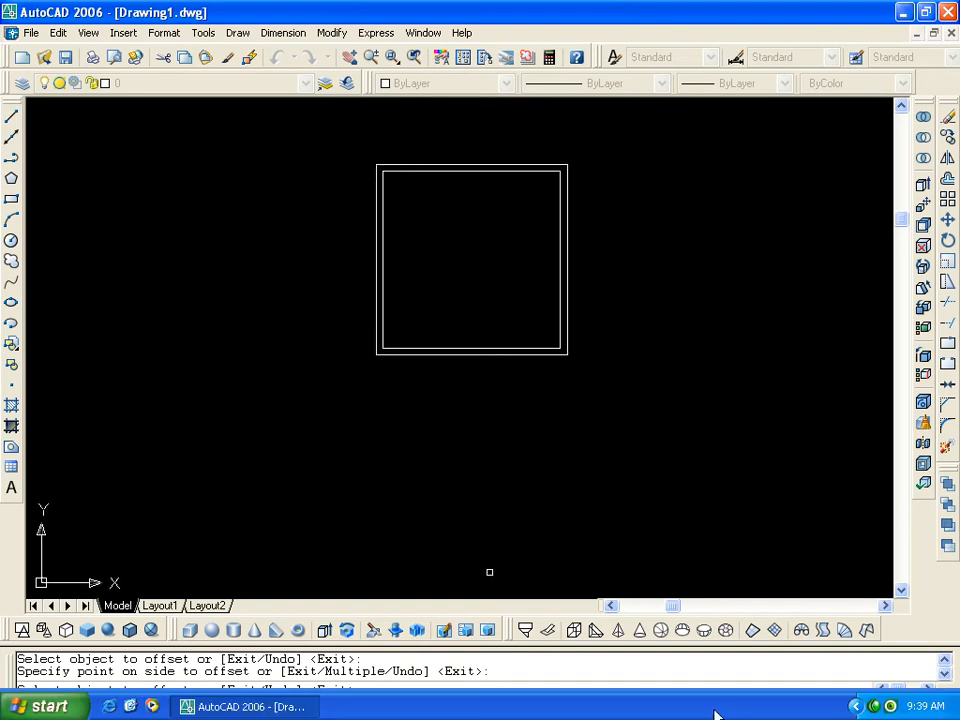
Draw a circle with a 3' radius to the left of the square
{"action": "key", "text": "Escape"}
{"action": "type", "text": "c"}
{"action": "key", "text": "Return"}
{"action": "left_click", "coordinate": [209, 275]}
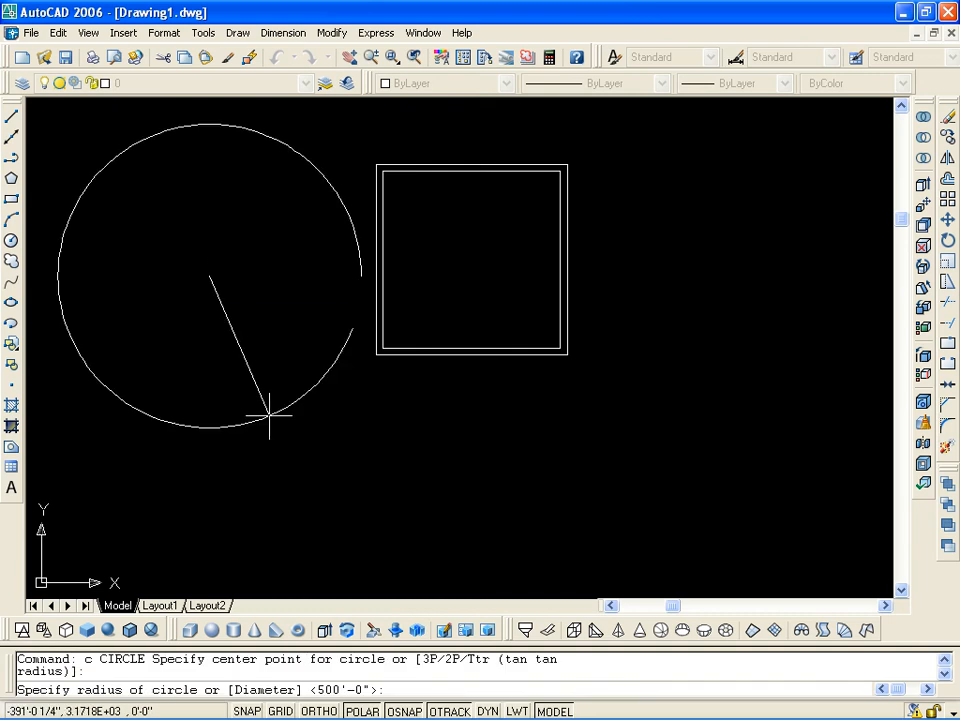
{"action": "type", "text": "3'"}
{"action": "key", "text": "Return"}
{"action": "scroll", "coordinate": [189, 276], "scroll_direction": "up", "scroll_amount": 6}
{"action": "key", "text": "Escape"}
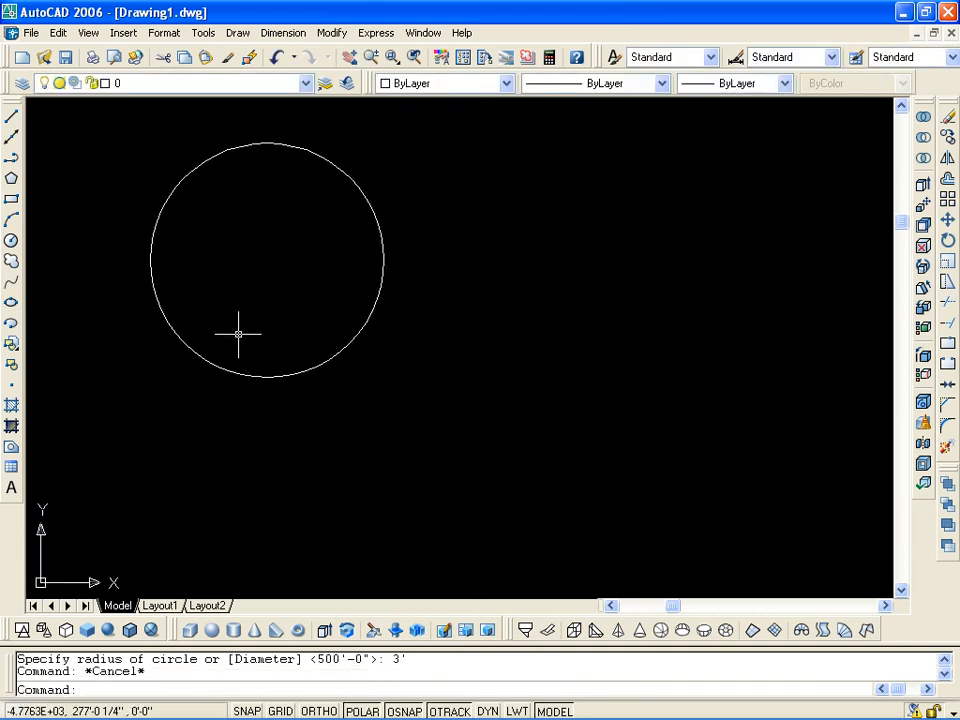
Offset the circle 1' inward
{"action": "type", "text": "o"}
{"action": "key", "text": "Return"}
{"action": "type", "text": "1'"}
{"action": "key", "text": "Return"}
{"action": "left_click", "coordinate": [246, 146]}
{"action": "left_click", "coordinate": [262, 234]}
{"action": "scroll", "coordinate": [262, 234], "scroll_direction": "down", "scroll_amount": 5}
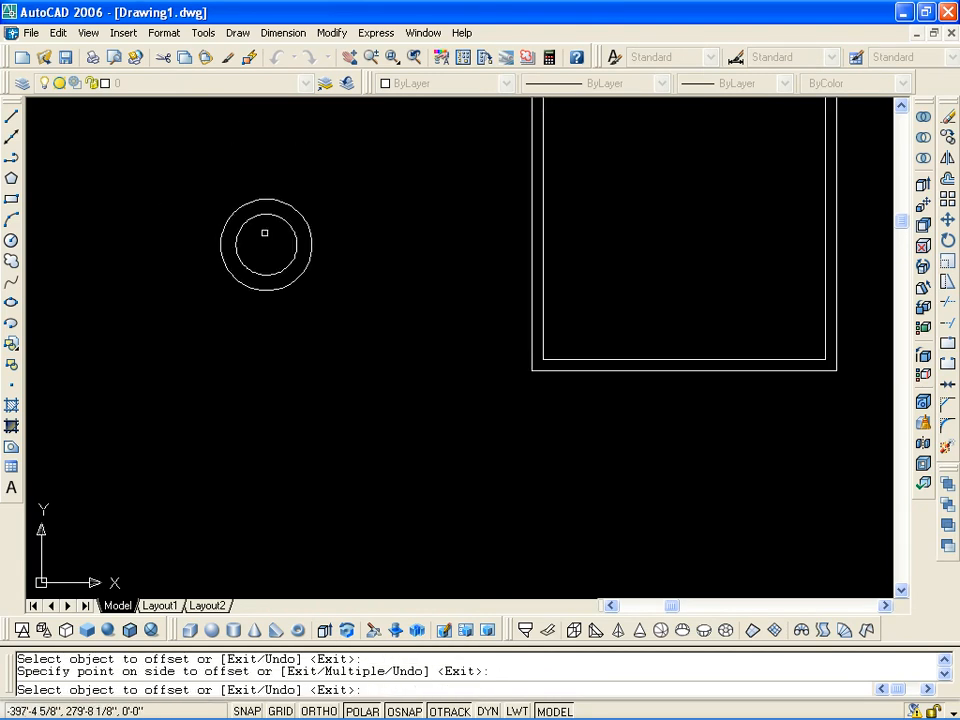
Offset the original circle 1' outward, repeating from each newest circle until there are six larger concentric circles
{"action": "left_click", "coordinate": [258, 201]}
{"action": "left_click", "coordinate": [259, 135]}
{"action": "left_click", "coordinate": [247, 188]}
{"action": "left_click", "coordinate": [246, 137]}
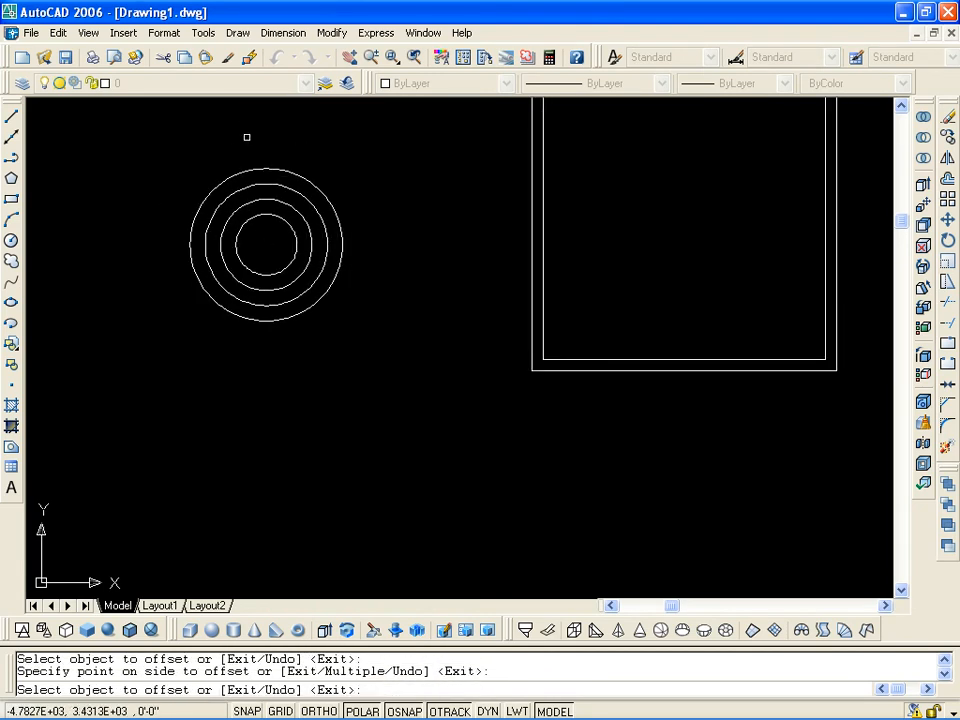
{"action": "left_click", "coordinate": [236, 167]}
{"action": "left_click", "coordinate": [226, 150]}
{"action": "left_click", "coordinate": [229, 167]}
{"action": "left_click", "coordinate": [224, 144]}
{"action": "left_click", "coordinate": [225, 146]}
{"action": "left_click", "coordinate": [218, 132]}
{"action": "left_click", "coordinate": [216, 129]}
{"action": "left_click", "coordinate": [203, 101]}
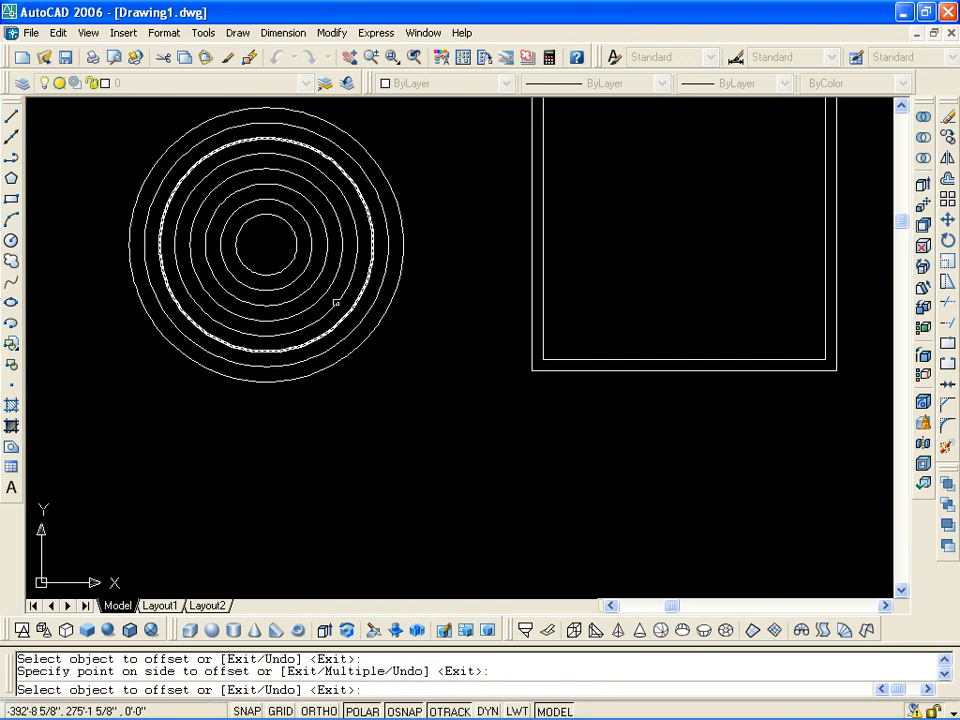
{"action": "key", "text": "Escape"}
{"action": "middle_click_drag", "start_coordinate": [375, 346], "coordinate": [226, 375]}
{"action": "middle_click_drag", "start_coordinate": [407, 325], "coordinate": [372, 346]}
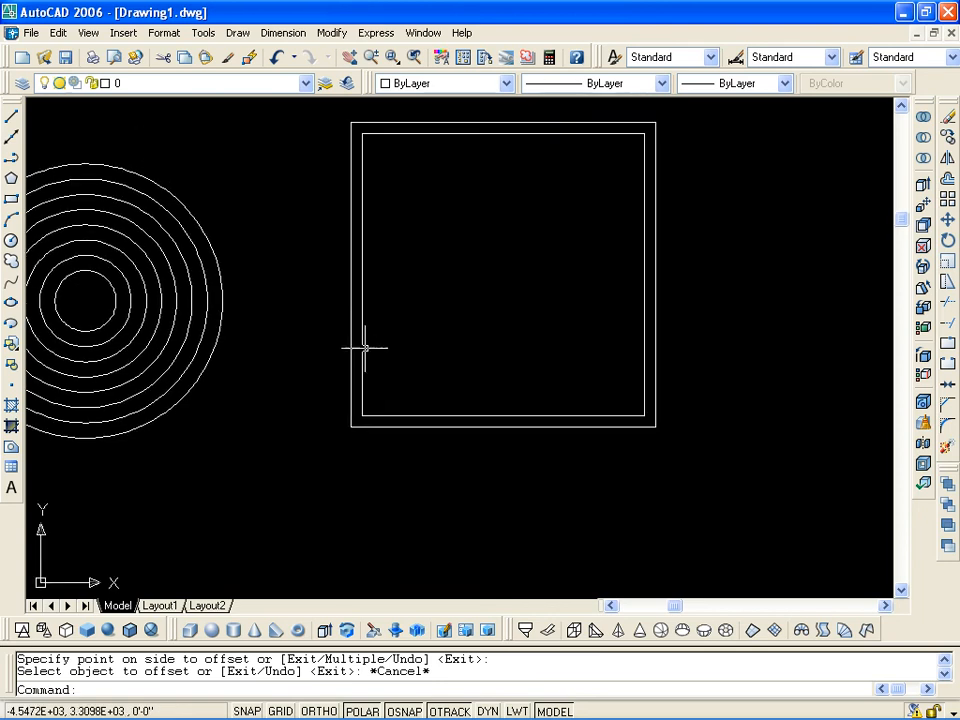
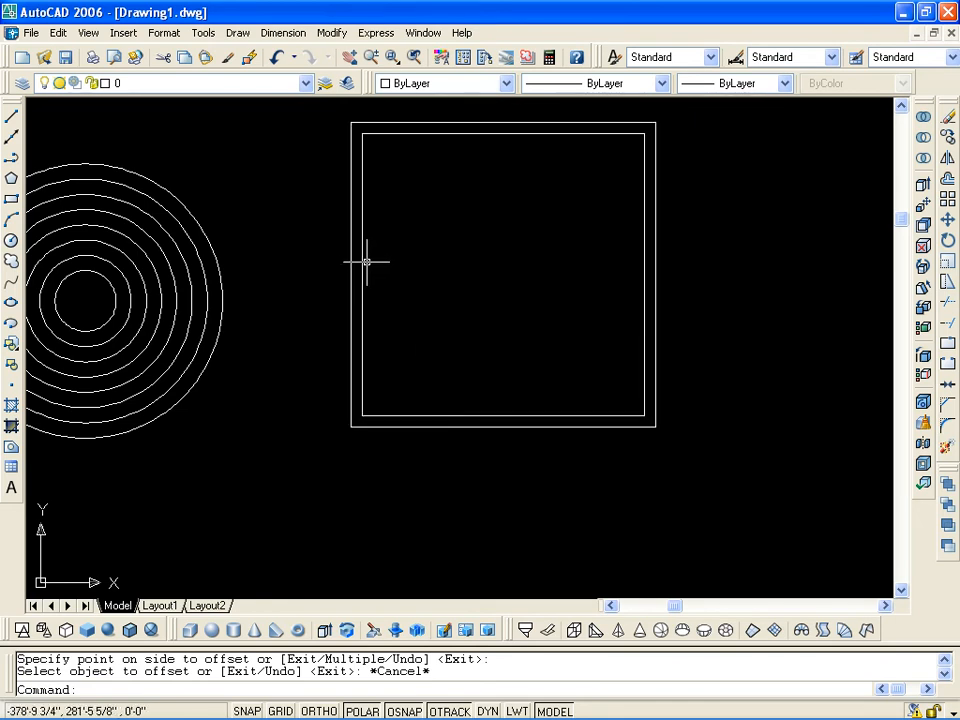
Delete the inner offset square
{"action": "key", "text": "Escape"}
{"action": "left_click", "coordinate": [365, 189]}
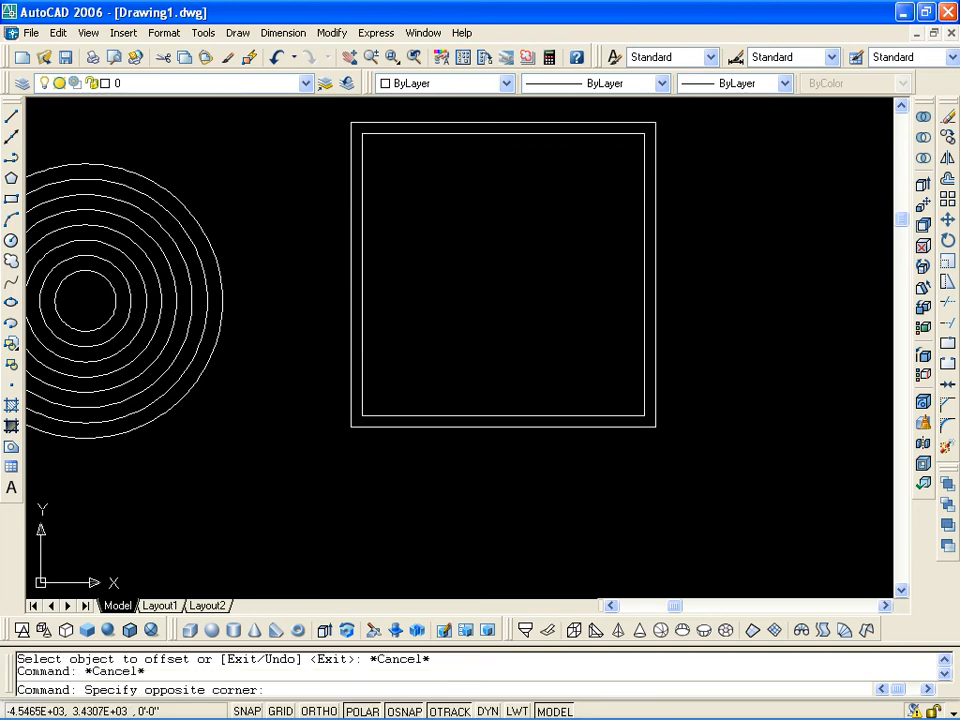
{"action": "left_click", "coordinate": [360, 191]}
{"action": "key", "text": "Delete"}
{"action": "key", "text": "Escape"}
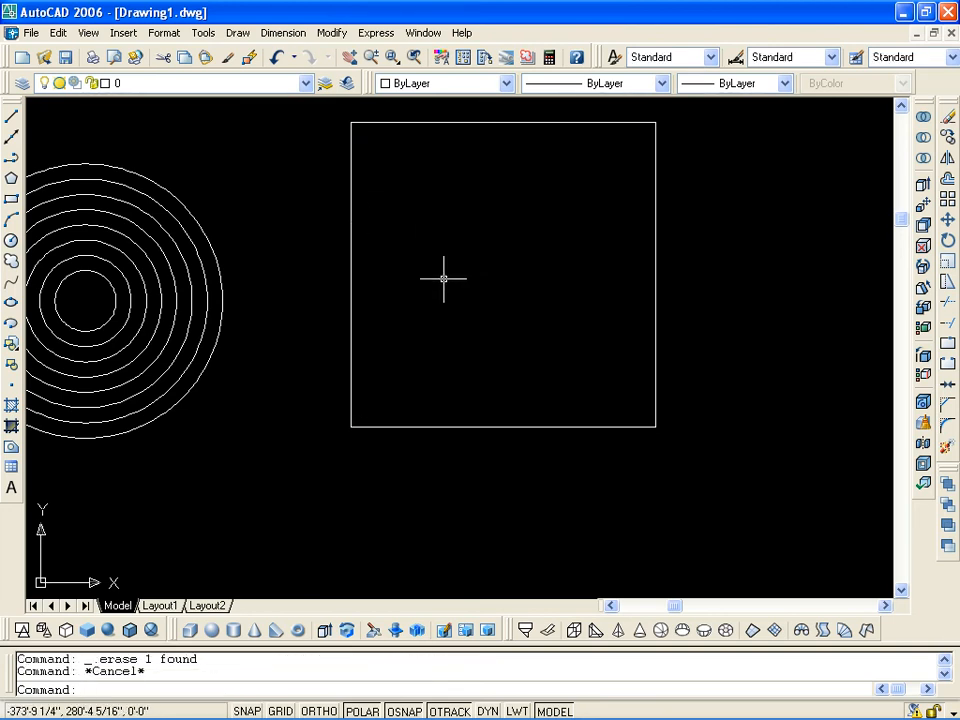
Offset the remaining square inward by a distance of 9"
{"action": "middle_click_drag", "start_coordinate": [456, 257], "coordinate": [442, 250]}
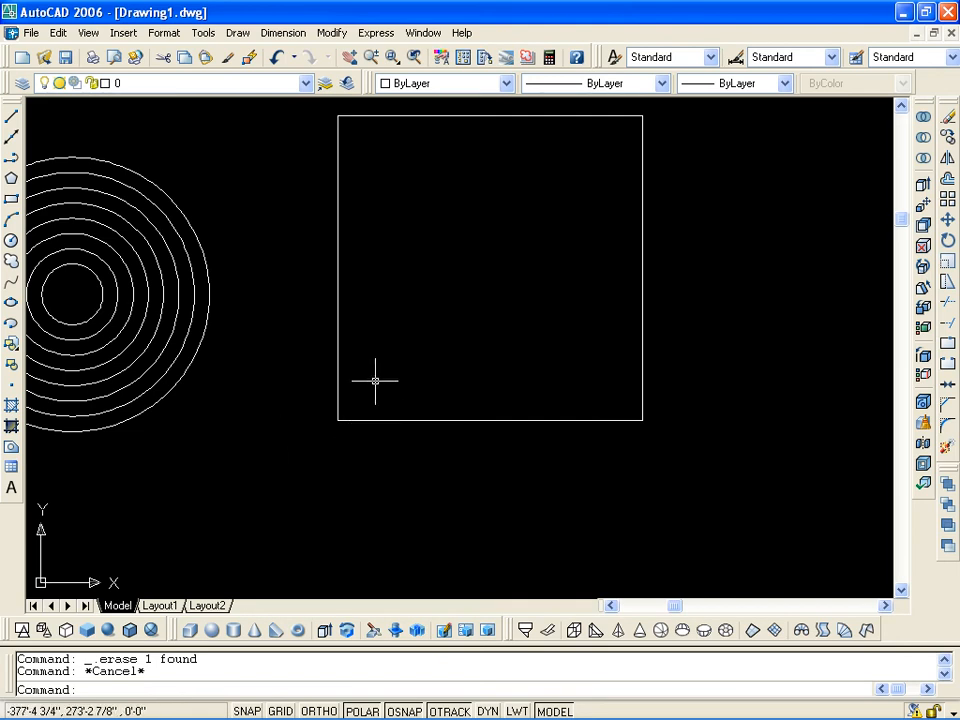
{"action": "middle_click_drag", "start_coordinate": [377, 381], "coordinate": [362, 414]}
{"action": "key", "text": "Escape"}
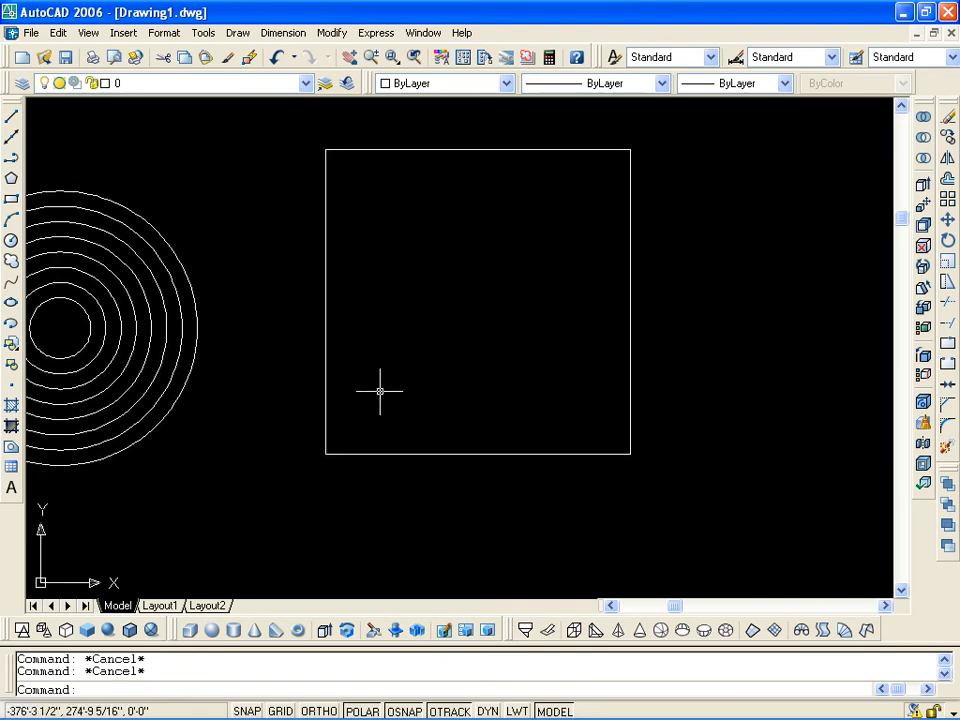
{"action": "type", "text": "o"}
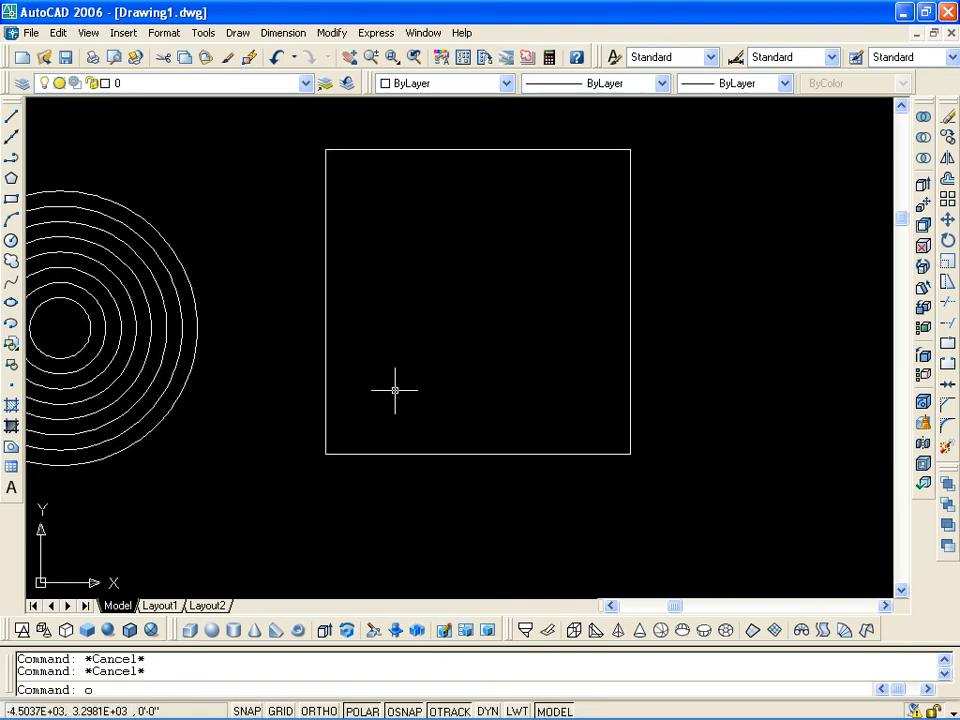
{"action": "key", "text": "Return"}
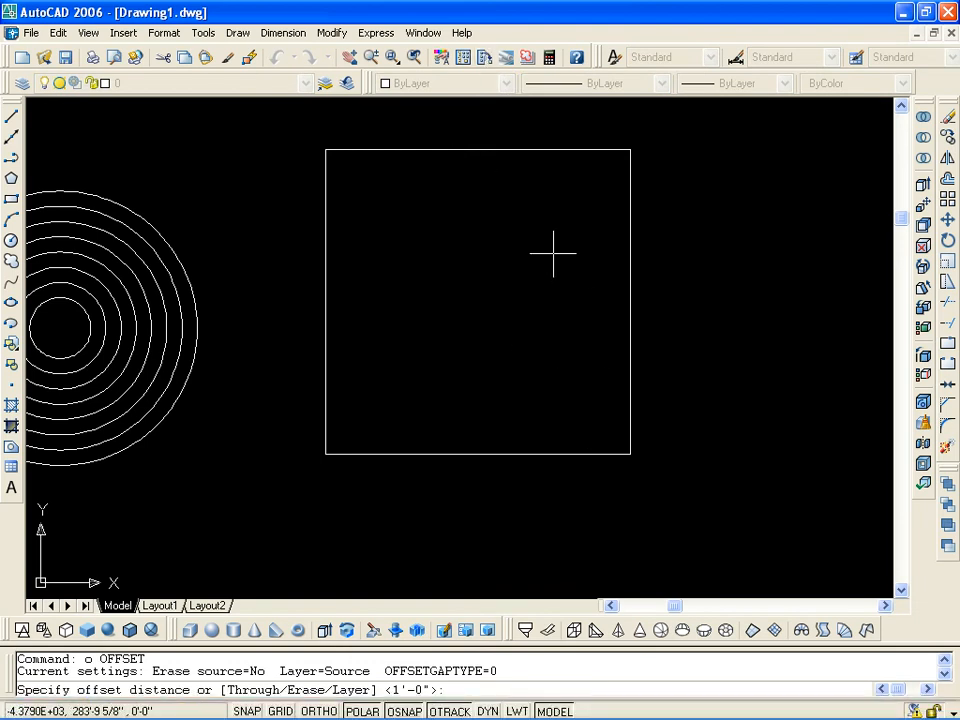
{"action": "type", "text": "9"}
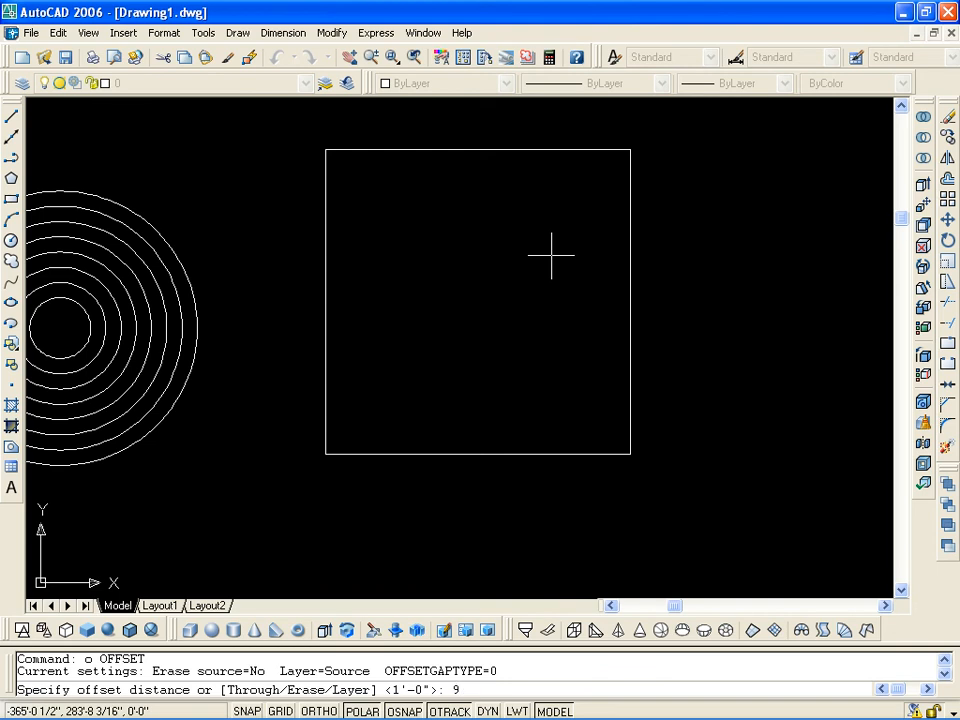
{"action": "type", "text": "\""}
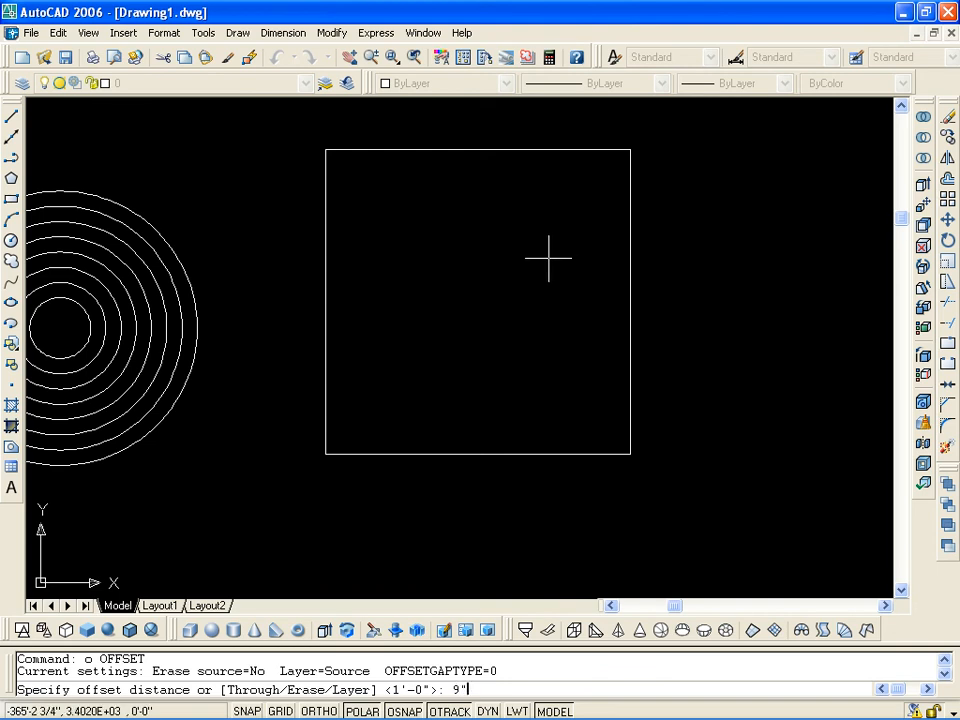
{"action": "key", "text": "Return"}
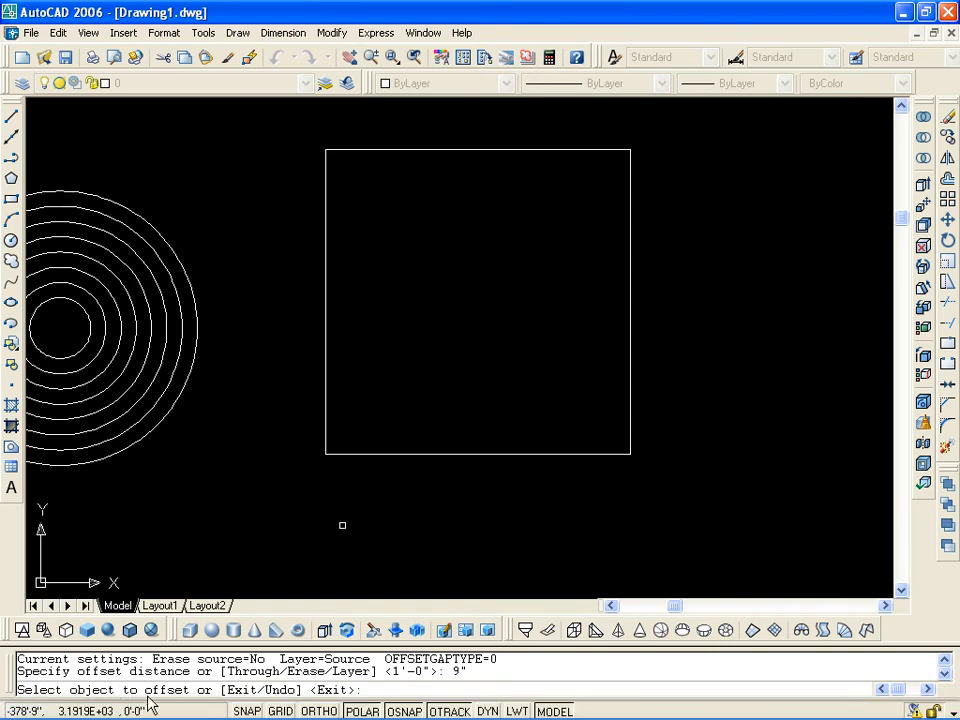
{"action": "left_click", "coordinate": [433, 150]}
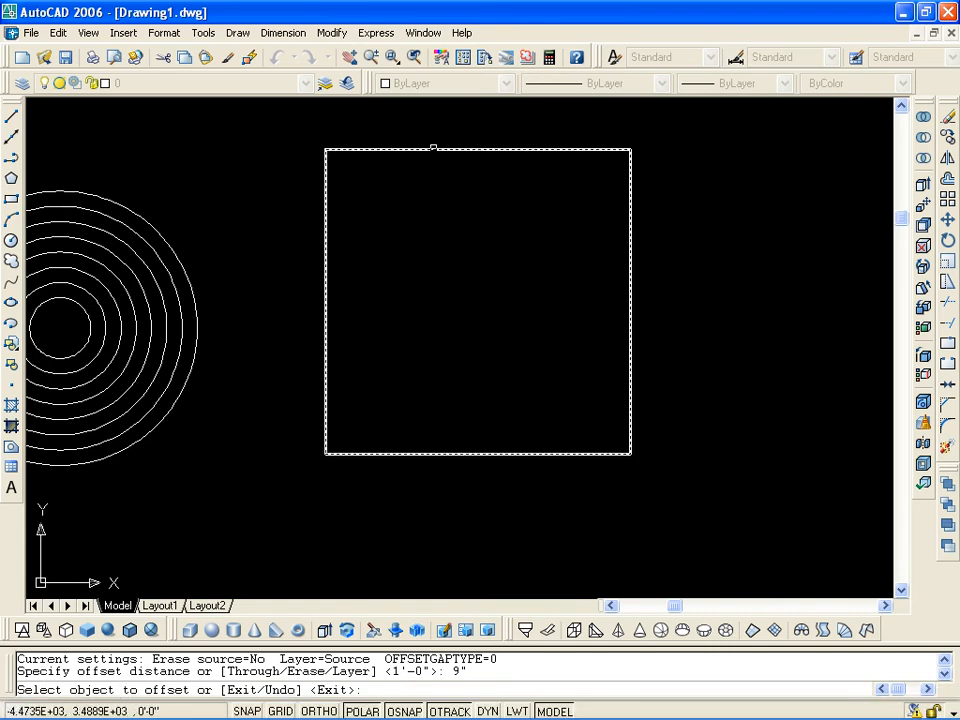
{"action": "left_click", "coordinate": [474, 293]}
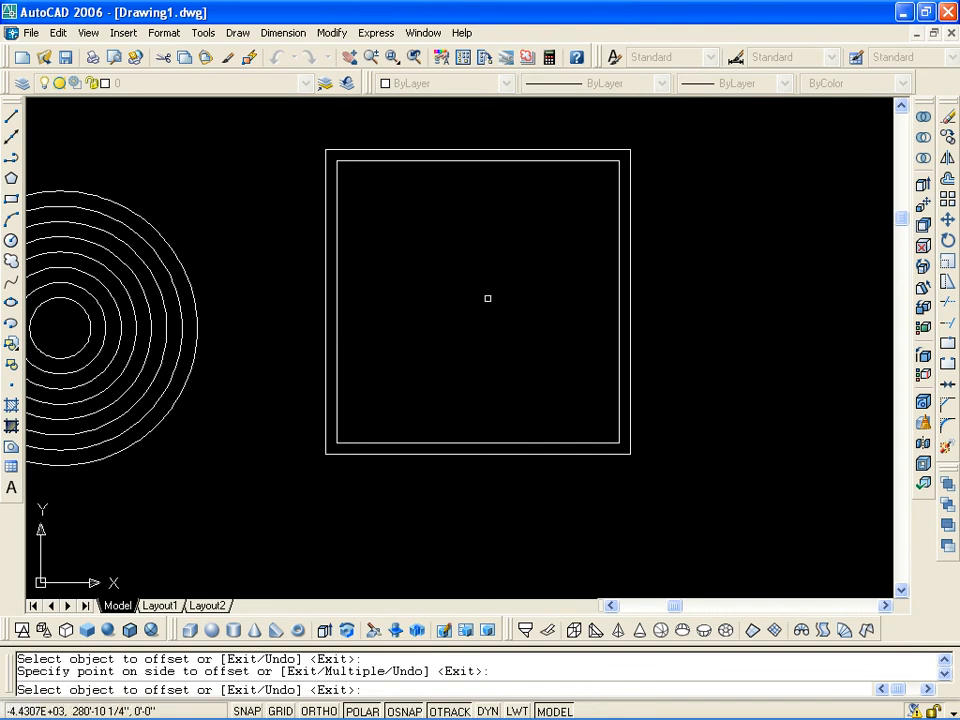
Examine the gap between the outer square and its inner offset from close up and from a distance
{"action": "scroll", "coordinate": [332, 297], "scroll_direction": "up", "scroll_amount": 3}
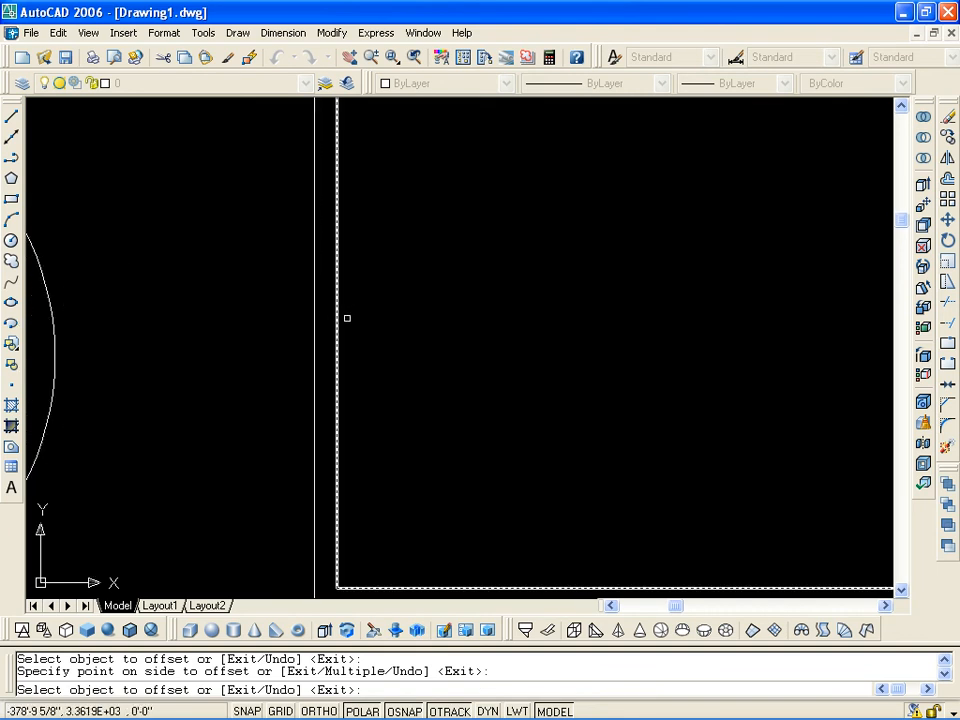
{"action": "scroll", "coordinate": [476, 358], "scroll_direction": "down", "scroll_amount": 4}
{"action": "scroll", "coordinate": [460, 350], "scroll_direction": "up", "scroll_amount": 2}
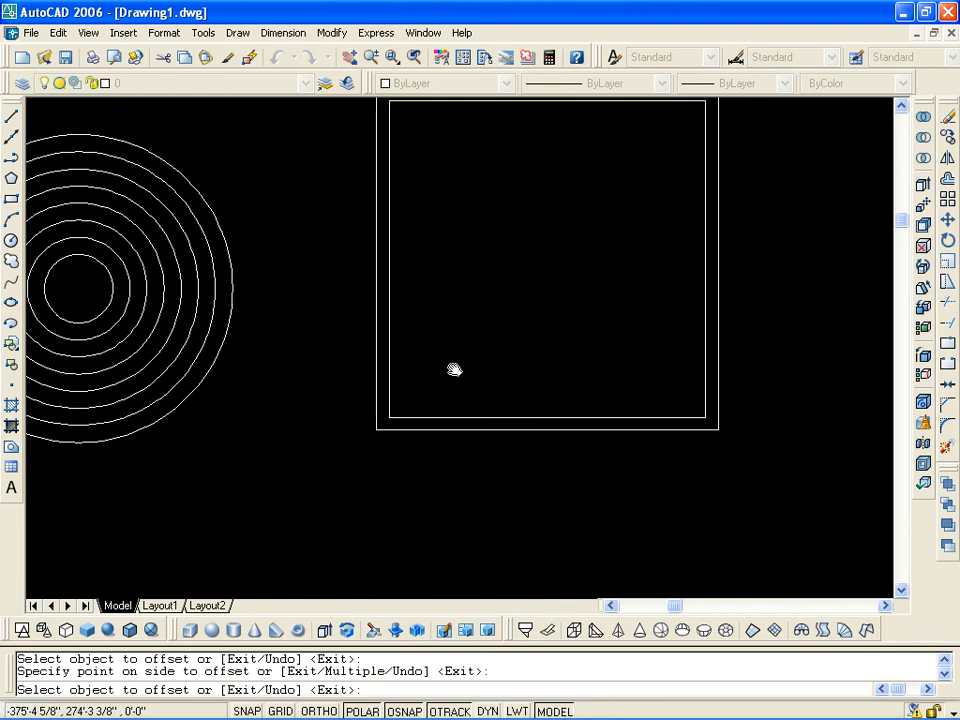
{"action": "key", "text": "Escape"}
{"action": "scroll", "coordinate": [454, 362], "scroll_direction": "down", "scroll_amount": 4}
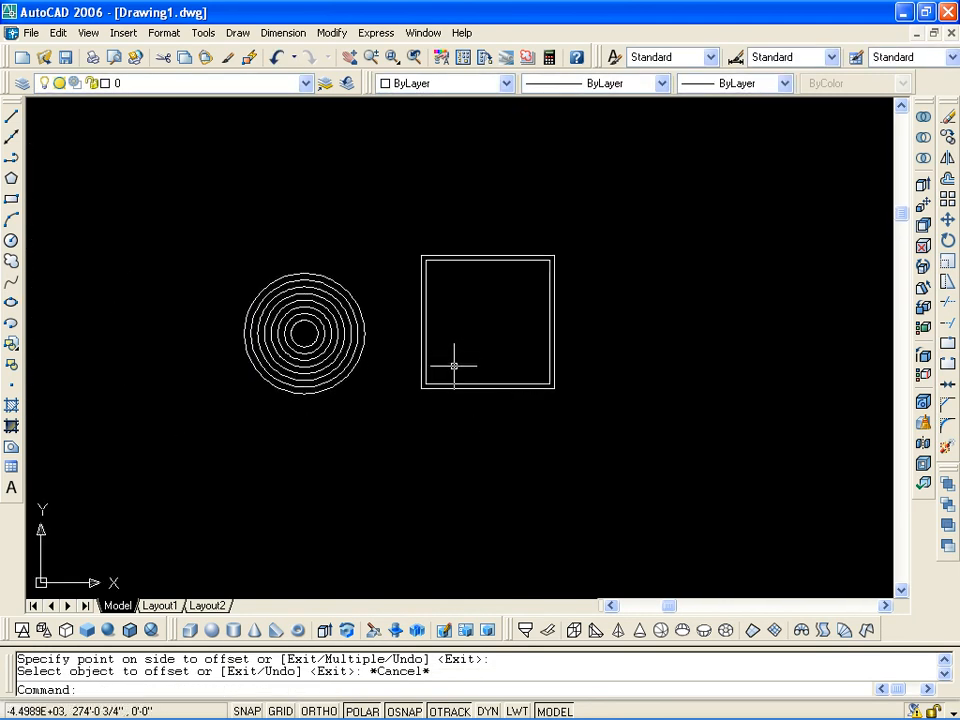
{"action": "scroll", "coordinate": [435, 345], "scroll_direction": "up", "scroll_amount": 3}
{"action": "key", "text": "Escape"}
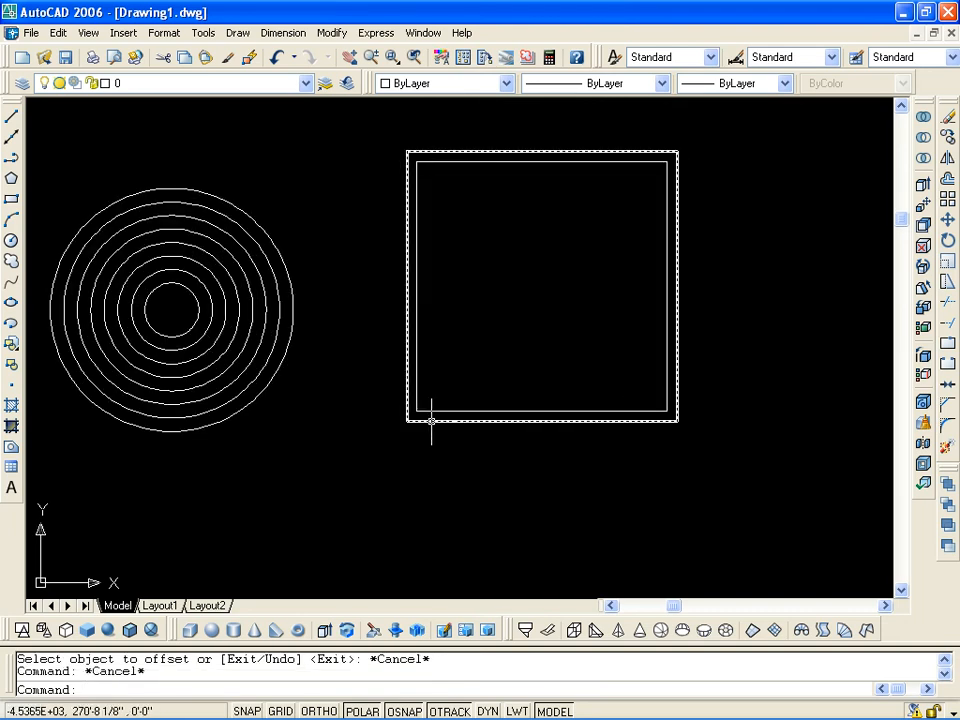
{"action": "scroll", "coordinate": [508, 394], "scroll_direction": "up", "scroll_amount": 2}
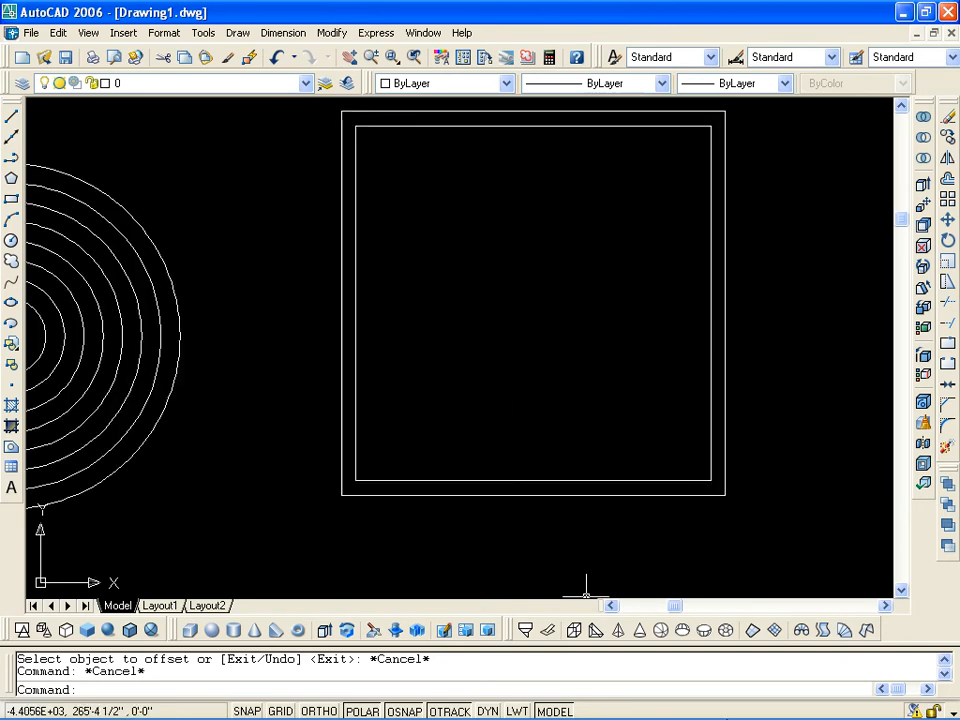
{"action": "middle_click_drag", "start_coordinate": [353, 492], "coordinate": [305, 430]}
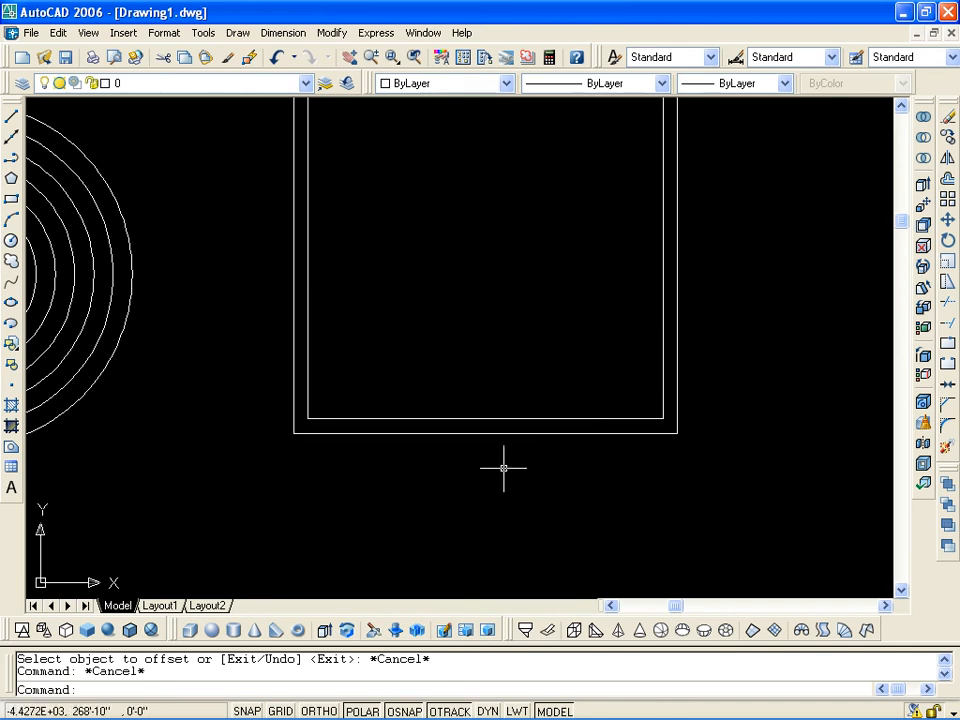
{"action": "scroll", "coordinate": [441, 426], "scroll_direction": "down", "scroll_amount": 4}
{"action": "scroll", "coordinate": [441, 426], "scroll_direction": "up", "scroll_amount": 3}
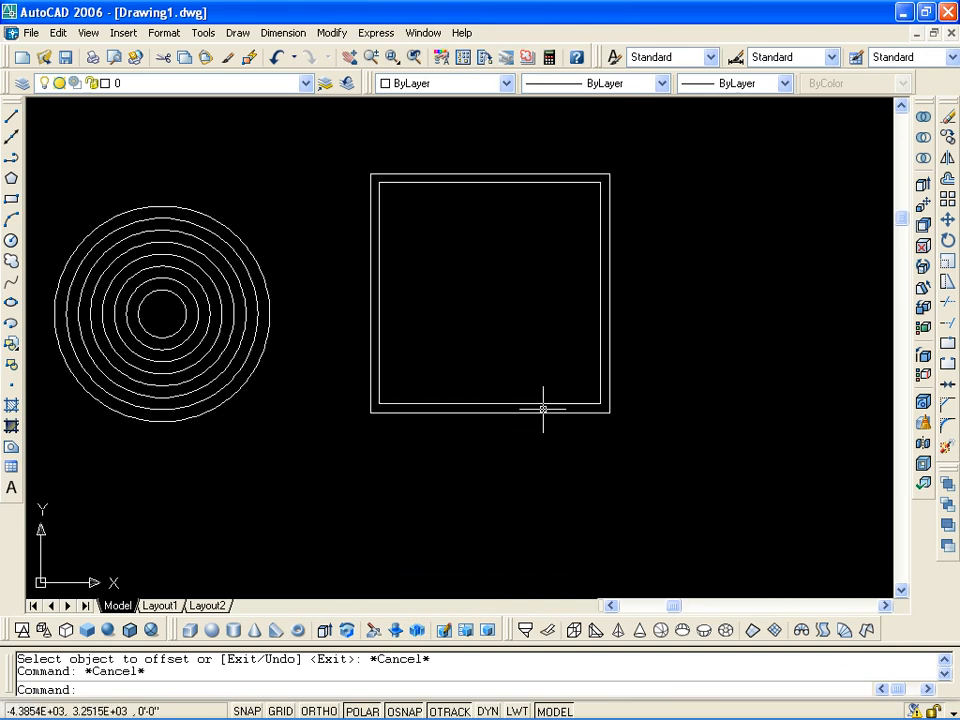
{"action": "scroll", "coordinate": [508, 426], "scroll_direction": "up", "scroll_amount": 4}
{"action": "middle_click_drag", "start_coordinate": [416, 422], "coordinate": [391, 497]}
{"action": "scroll", "coordinate": [365, 465], "scroll_direction": "down", "scroll_amount": 4}
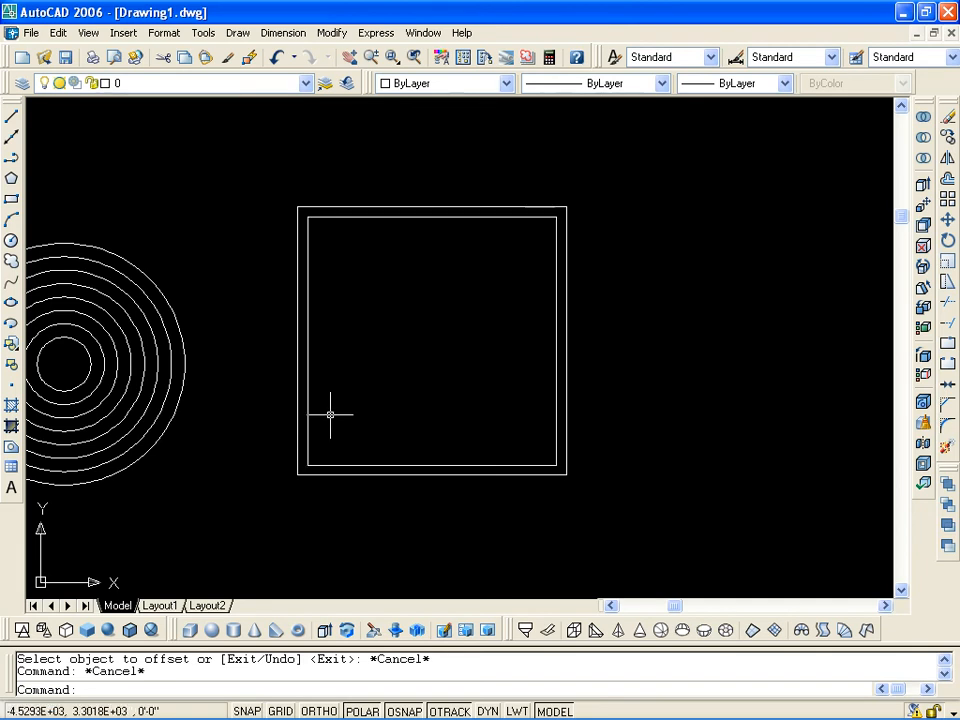
{"action": "key", "text": "Escape"}
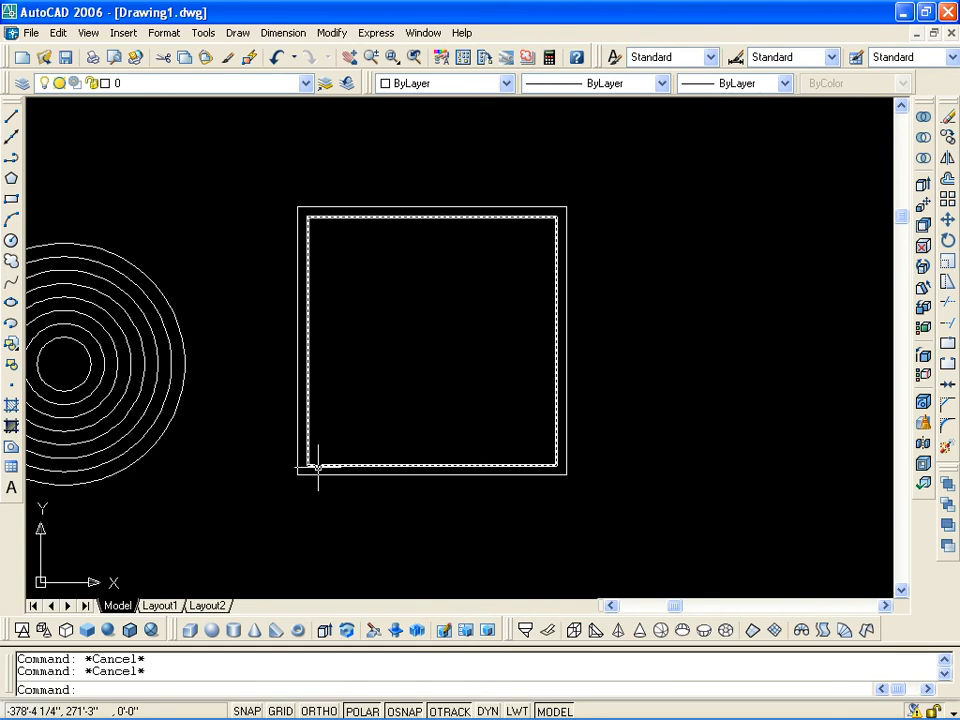
Move the inner square by its lower-left corner to the upper left of the outer square, and undo the move
{"action": "type", "text": "m"}
{"action": "key", "text": "Return"}
{"action": "left_click", "coordinate": [320, 466]}
{"action": "key", "text": "Return"}
{"action": "left_click", "coordinate": [308, 466]}
{"action": "left_click", "coordinate": [137, 157]}
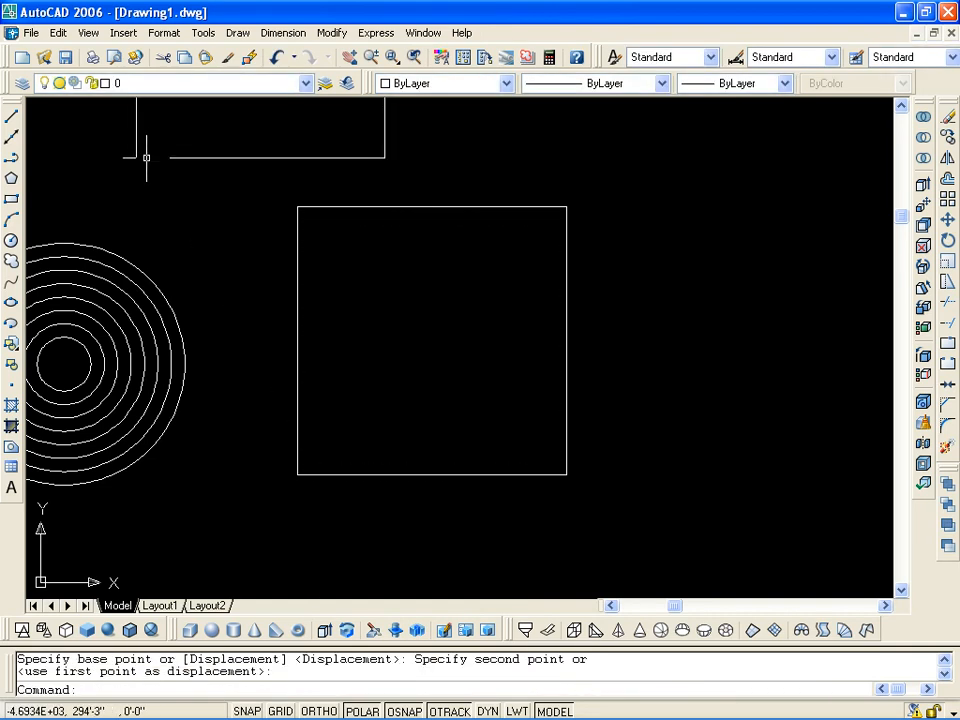
{"action": "key", "text": "ctrl+z"}
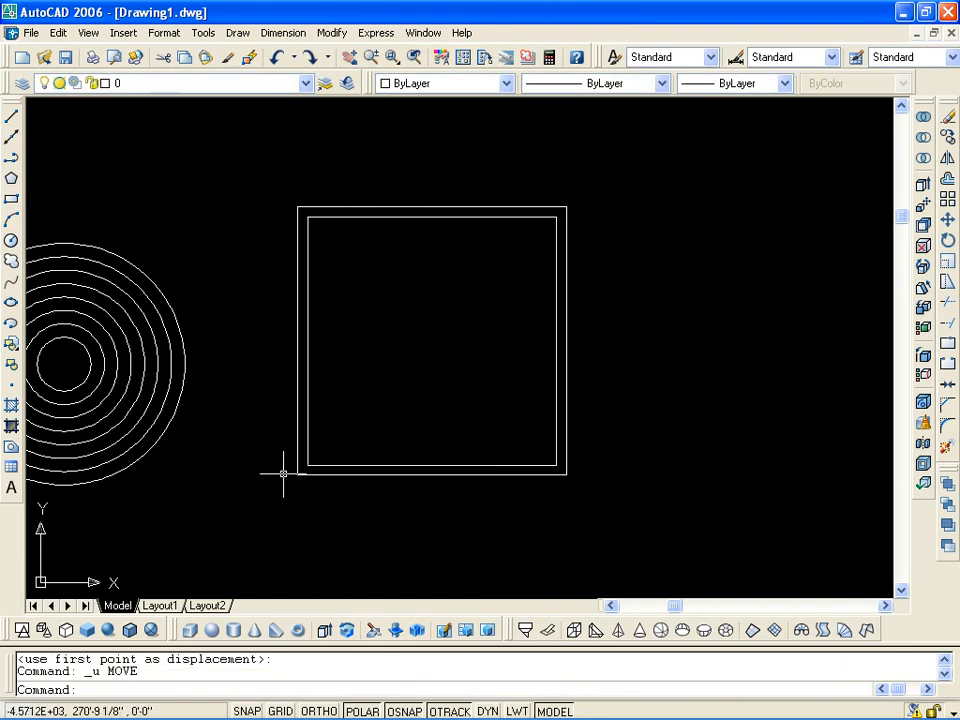
{"action": "key", "text": "Escape"}
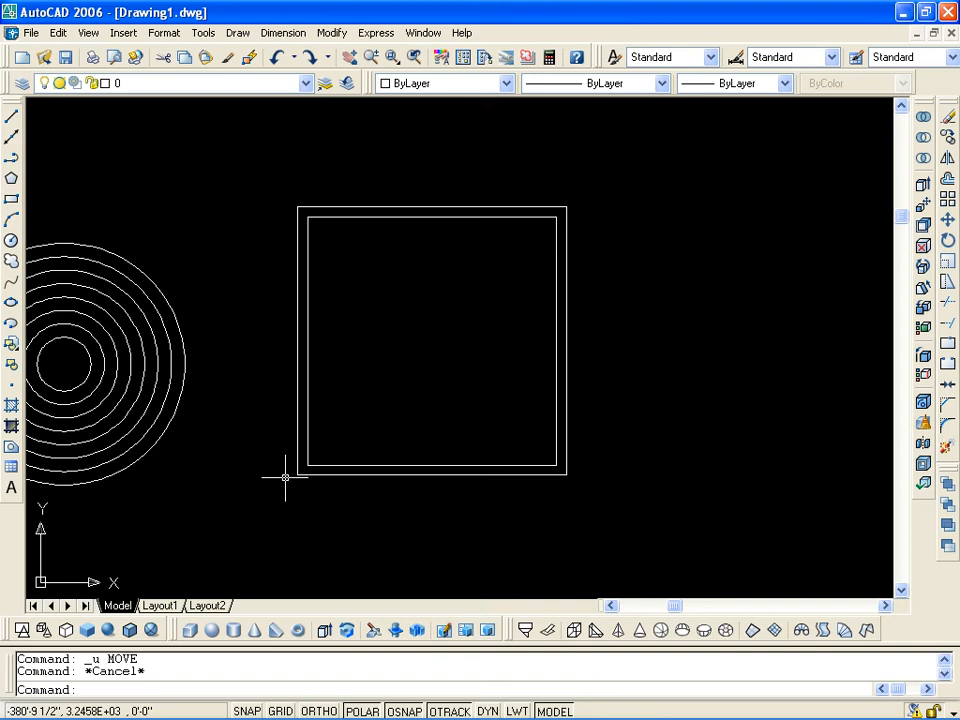
Explode both nested squares into separate lines
{"action": "type", "text": "x"}
{"action": "key", "text": "Return"}
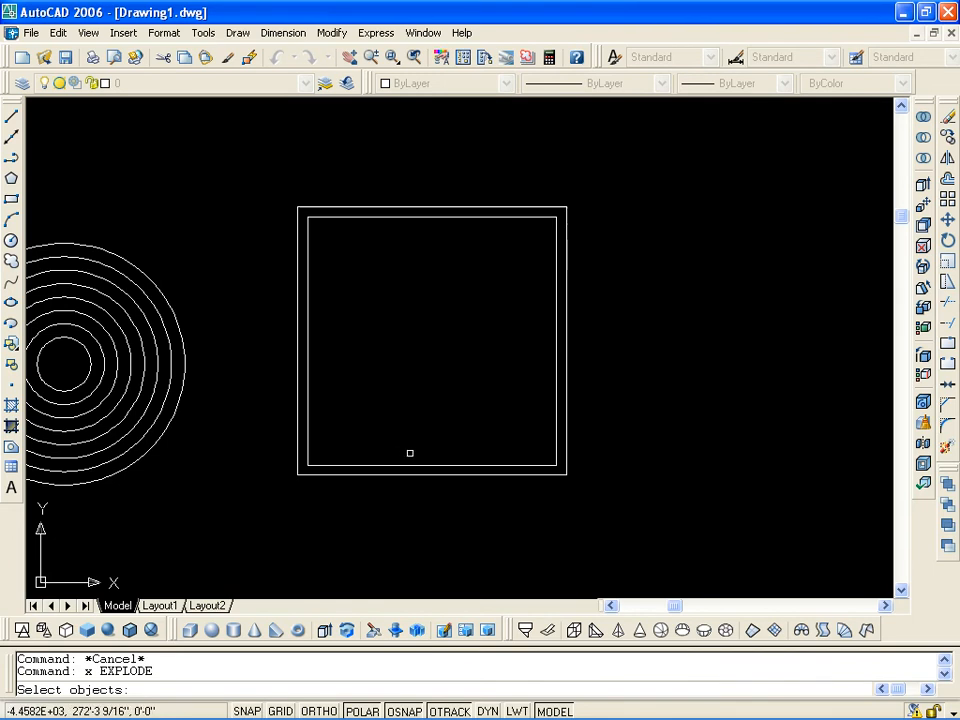
{"action": "middle_click_drag", "start_coordinate": [414, 476], "coordinate": [414, 448]}
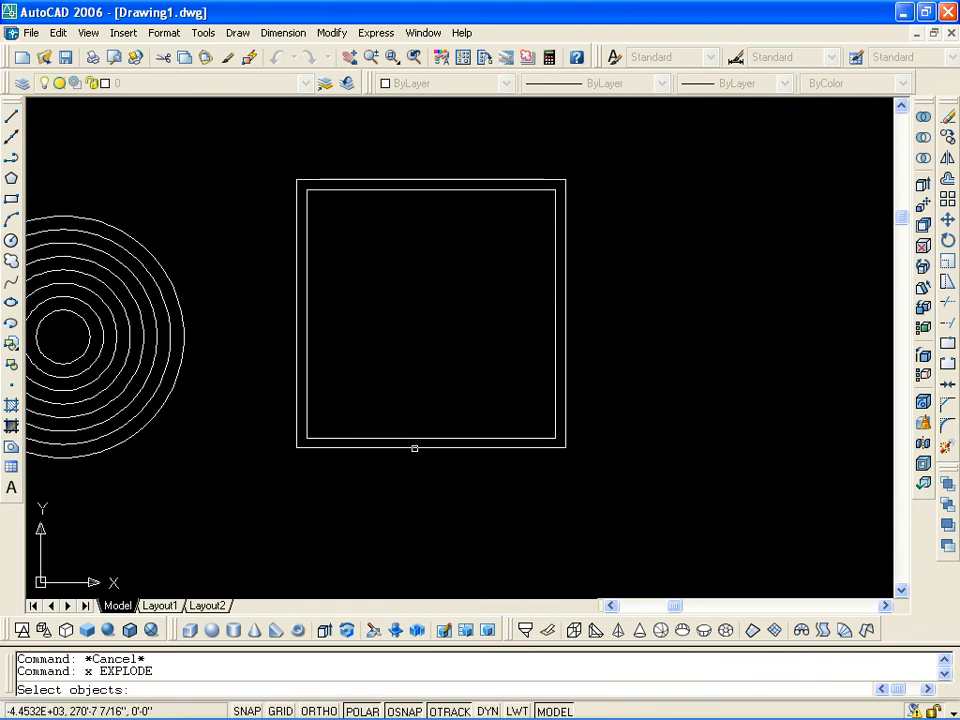
{"action": "left_click", "coordinate": [414, 448]}
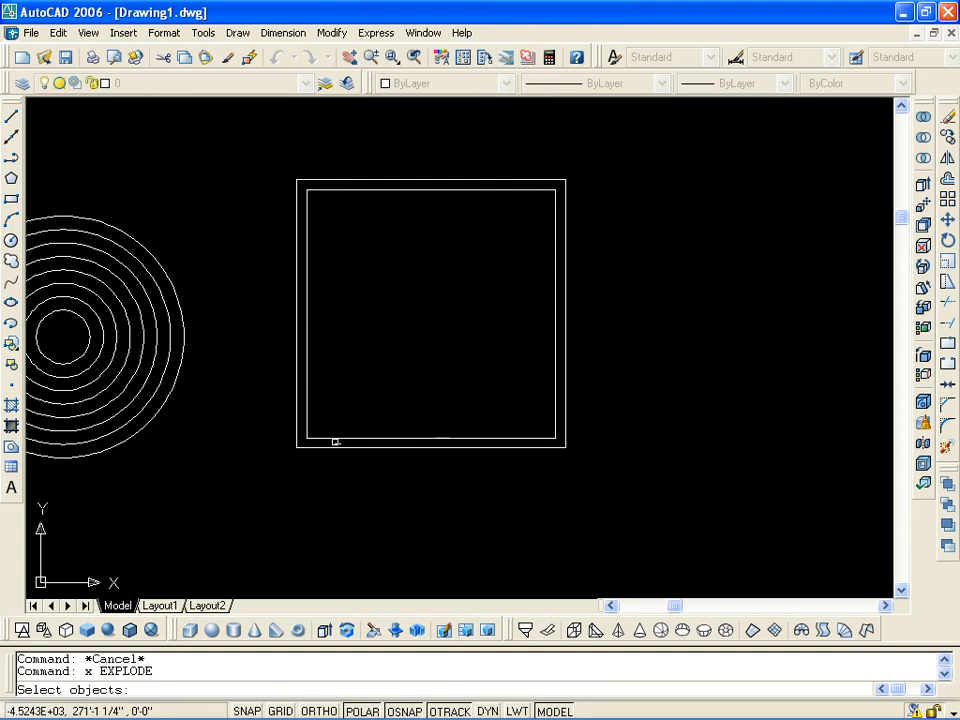
{"action": "scroll", "coordinate": [305, 436], "scroll_direction": "up", "scroll_amount": 3}
{"action": "scroll", "coordinate": [321, 446], "scroll_direction": "down", "scroll_amount": 4}
{"action": "scroll", "coordinate": [326, 440], "scroll_direction": "up", "scroll_amount": 3}
{"action": "left_click", "coordinate": [353, 497]}
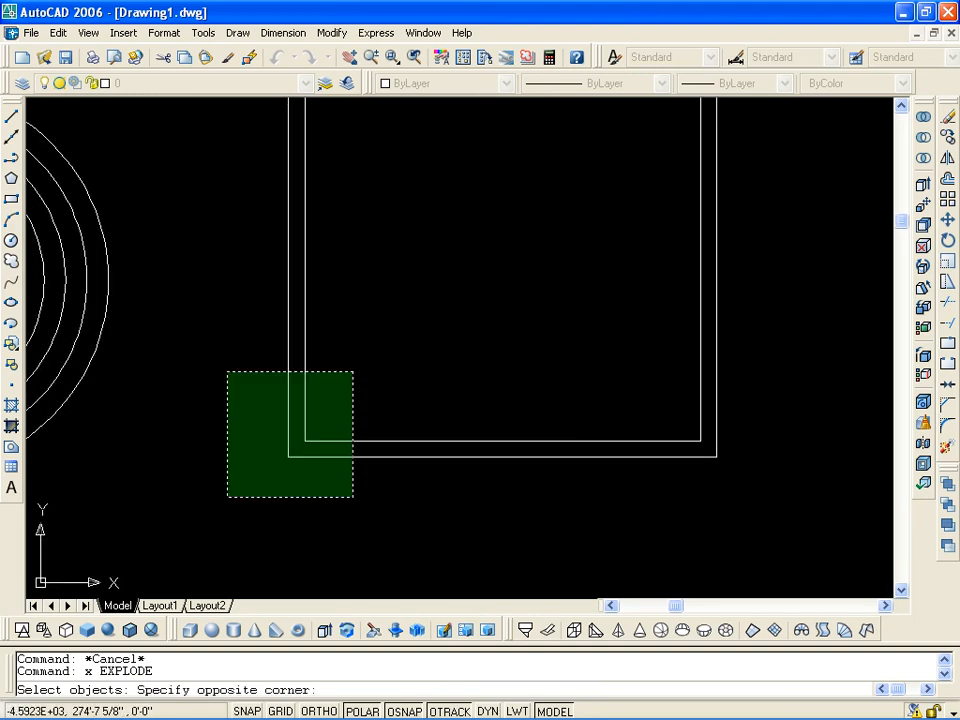
{"action": "left_click", "coordinate": [228, 373]}
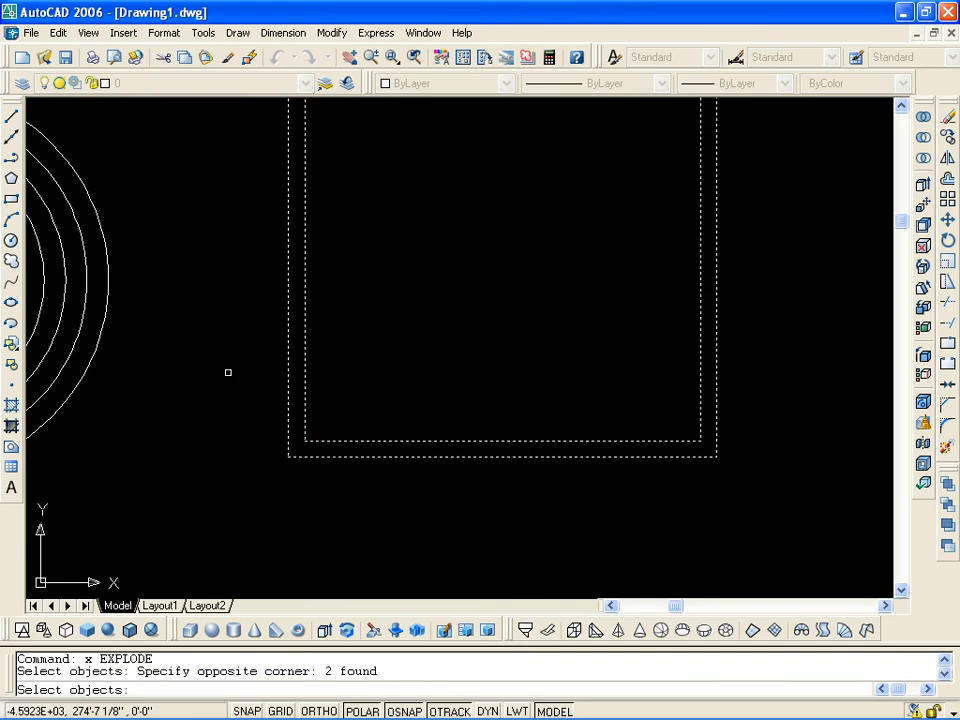
{"action": "scroll", "coordinate": [311, 407], "scroll_direction": "down", "scroll_amount": 2}
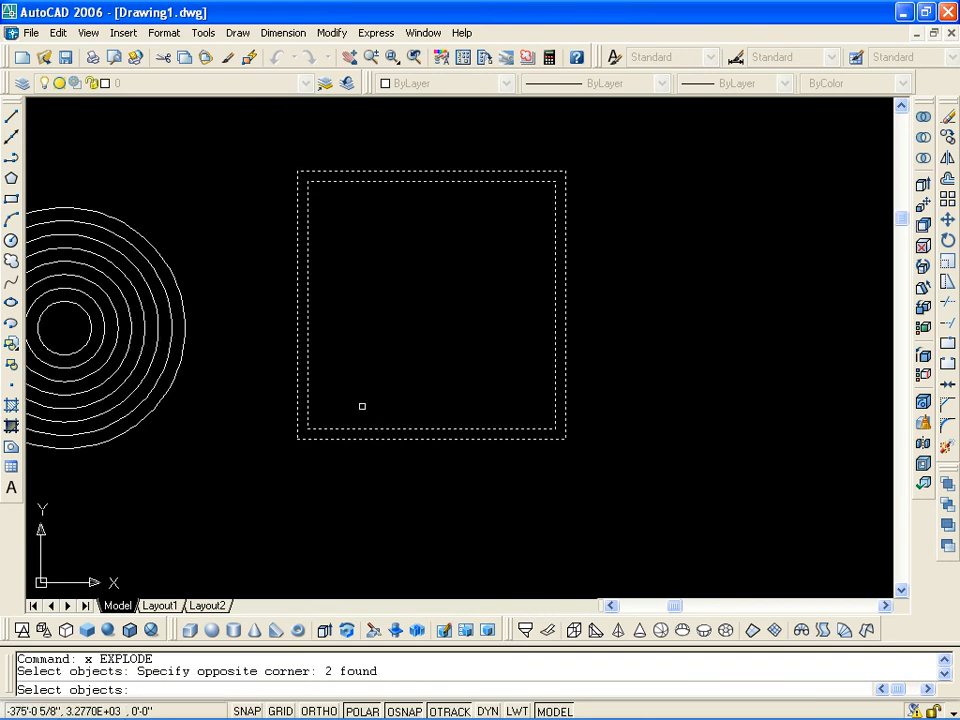
{"action": "key", "text": "Return"}
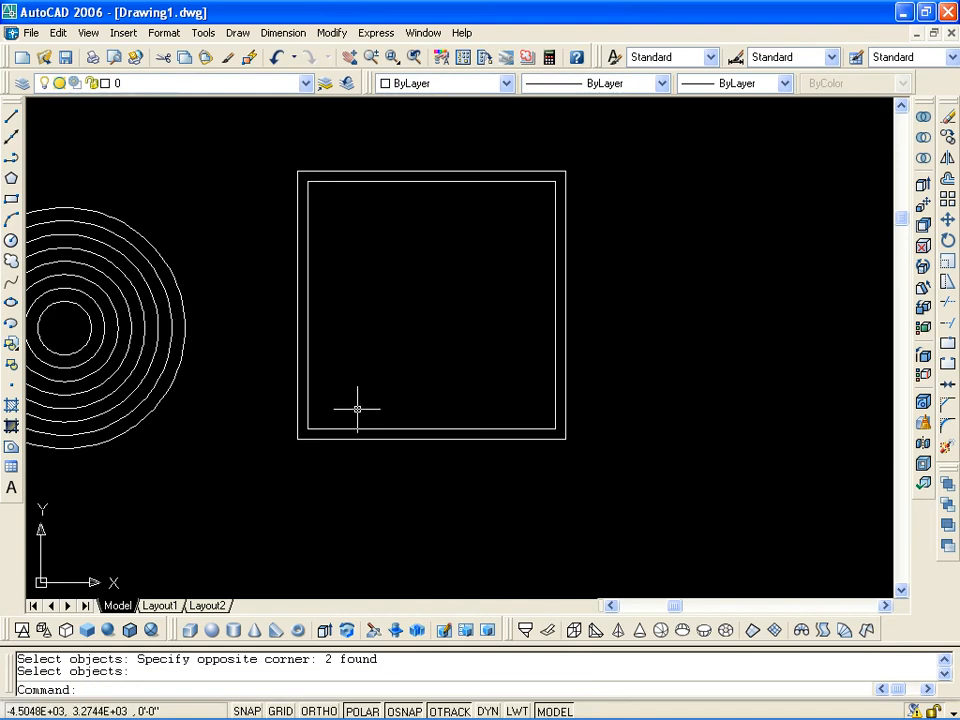
Move only the inner square's bottom line up and to the left across the squares, and undo the move
{"action": "scroll", "coordinate": [343, 431], "scroll_direction": "up", "scroll_amount": 2}
{"action": "mouse_move", "coordinate": [343, 433]}
{"action": "middle_mouse_down"}
{"action": "mouse_move", "coordinate": [330, 490]}
{"action": "mouse_move", "coordinate": [328, 469]}
{"action": "middle_mouse_up"}
{"action": "middle_click_drag", "start_coordinate": [276, 369], "coordinate": [286, 409]}
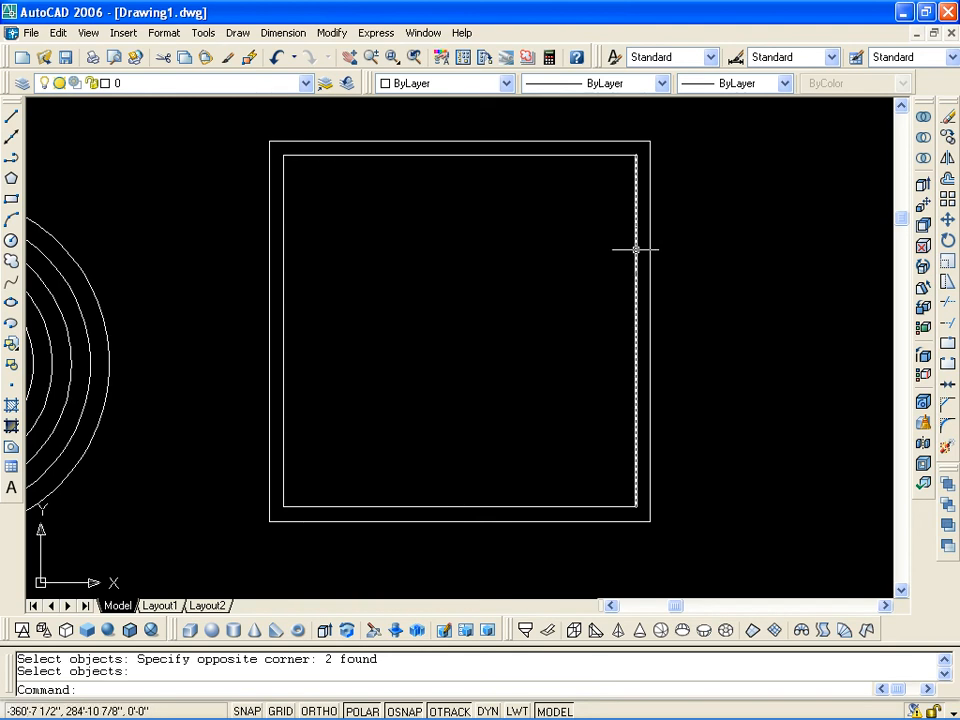
{"action": "middle_click_drag", "start_coordinate": [289, 266], "coordinate": [289, 250]}
{"action": "key", "text": "Escape"}
{"action": "type", "text": "m"}
{"action": "key", "text": "Return"}
{"action": "left_click", "coordinate": [328, 487]}
{"action": "left_click", "coordinate": [328, 487]}
{"action": "key", "text": "Return"}
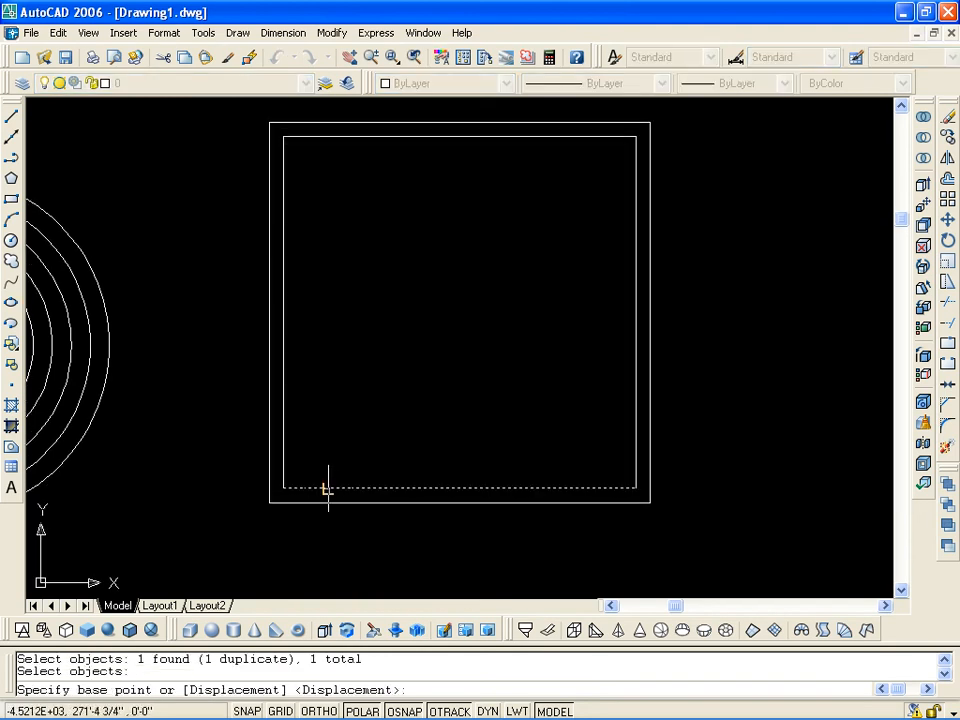
{"action": "left_click", "coordinate": [345, 498]}
{"action": "left_click", "coordinate": [191, 253]}
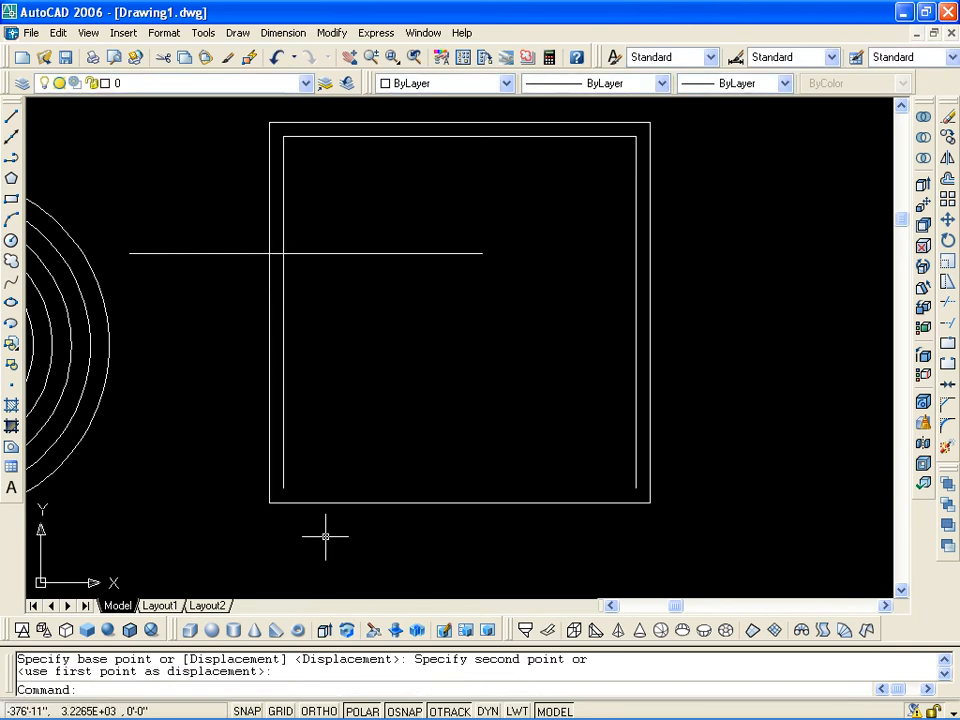
{"action": "key", "text": "ctrl+z"}
{"action": "key", "text": "Escape"}
{"action": "middle_click_drag", "start_coordinate": [326, 501], "coordinate": [315, 438]}
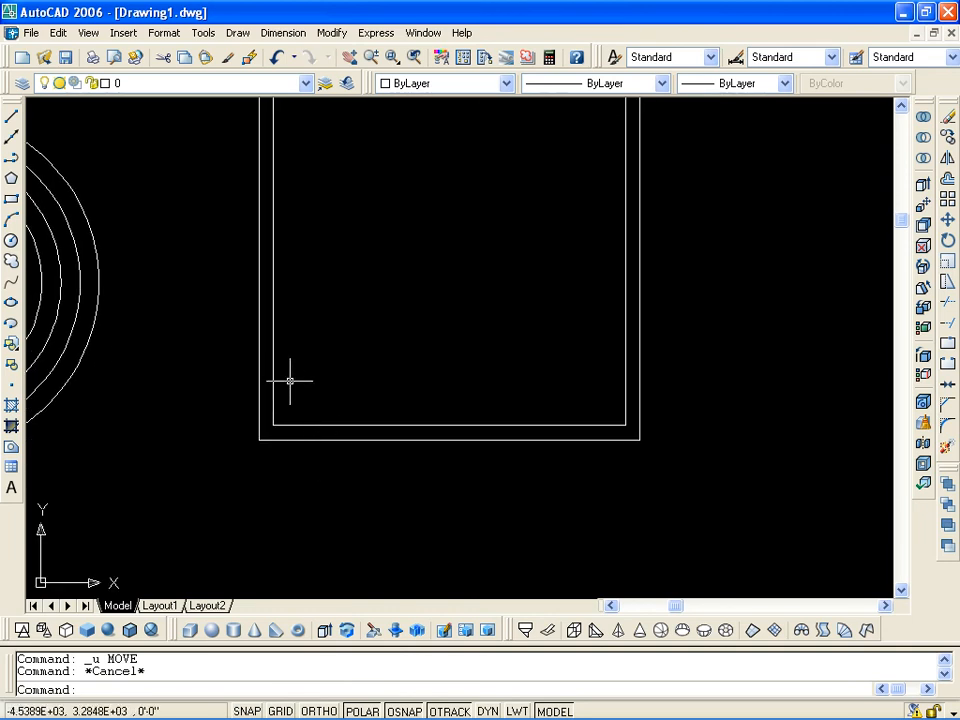
Try out window and crossing selection areas around the concentric circles and squares, cancelling each one
{"action": "scroll", "coordinate": [294, 381], "scroll_direction": "down", "scroll_amount": 4}
{"action": "middle_click_drag", "start_coordinate": [321, 366], "coordinate": [379, 364]}
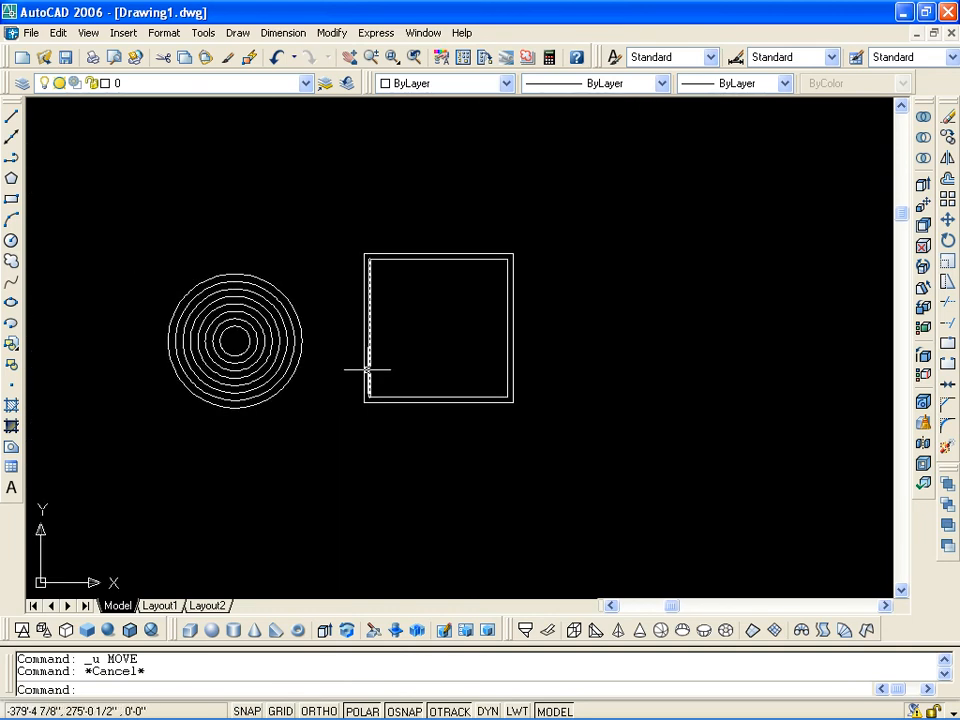
{"action": "scroll", "coordinate": [311, 369], "scroll_direction": "up", "scroll_amount": 2}
{"action": "middle_click_drag", "start_coordinate": [311, 369], "coordinate": [369, 380]}
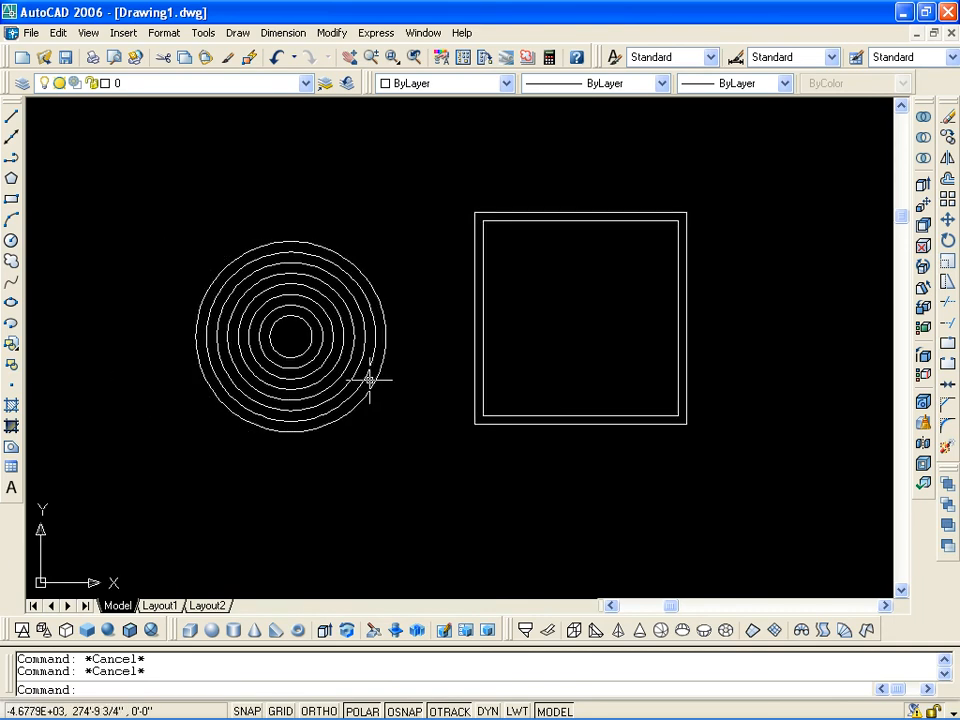
{"action": "left_click", "coordinate": [107, 121]}
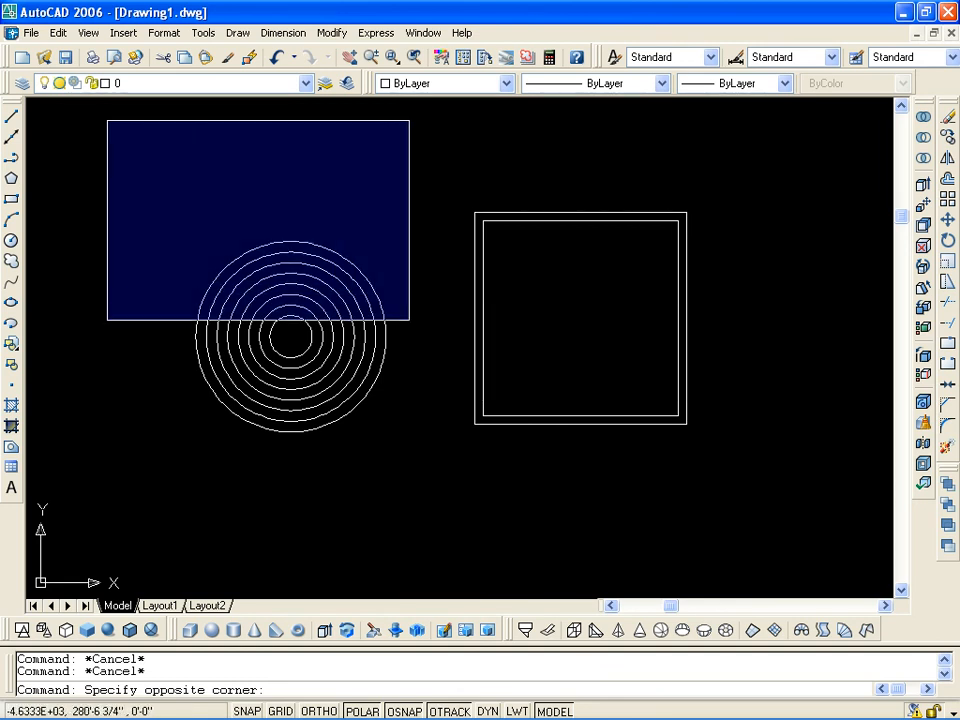
{"action": "key", "text": "Escape"}
{"action": "left_click", "coordinate": [310, 226]}
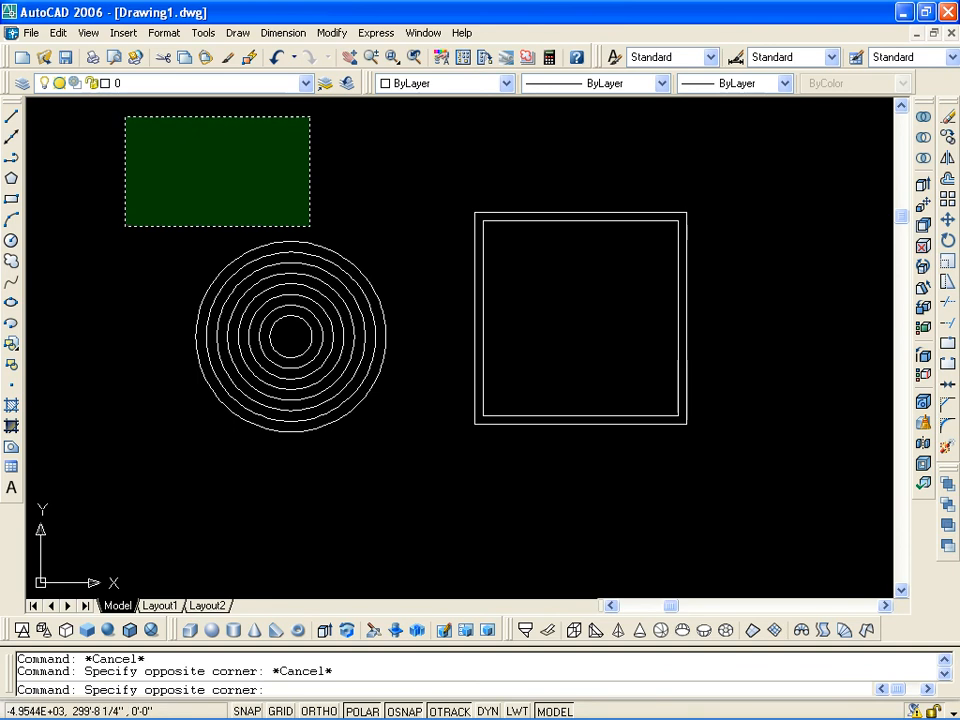
{"action": "left_click", "coordinate": [137, 146]}
{"action": "key", "text": "Escape"}
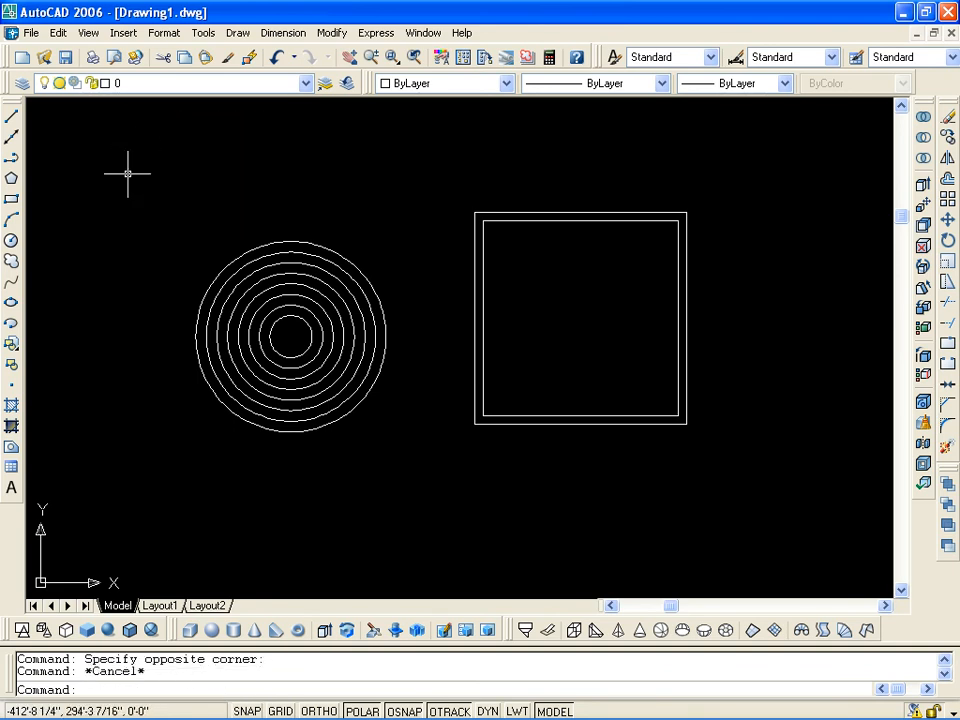
{"action": "left_click", "coordinate": [28, 100]}
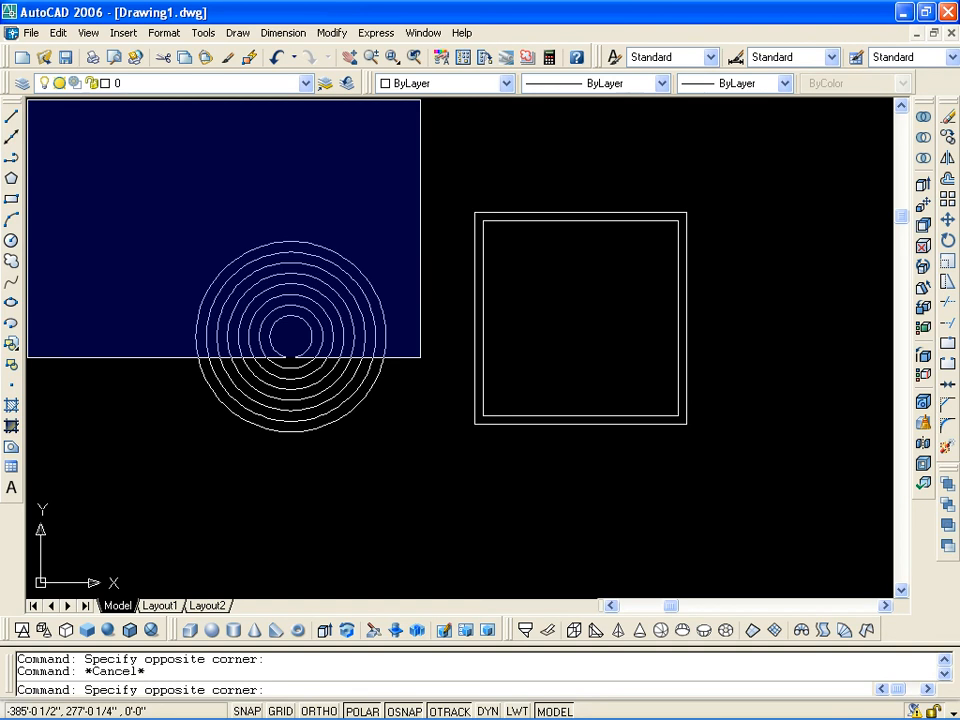
{"action": "key", "text": "Escape"}
{"action": "left_click", "coordinate": [855, 589]}
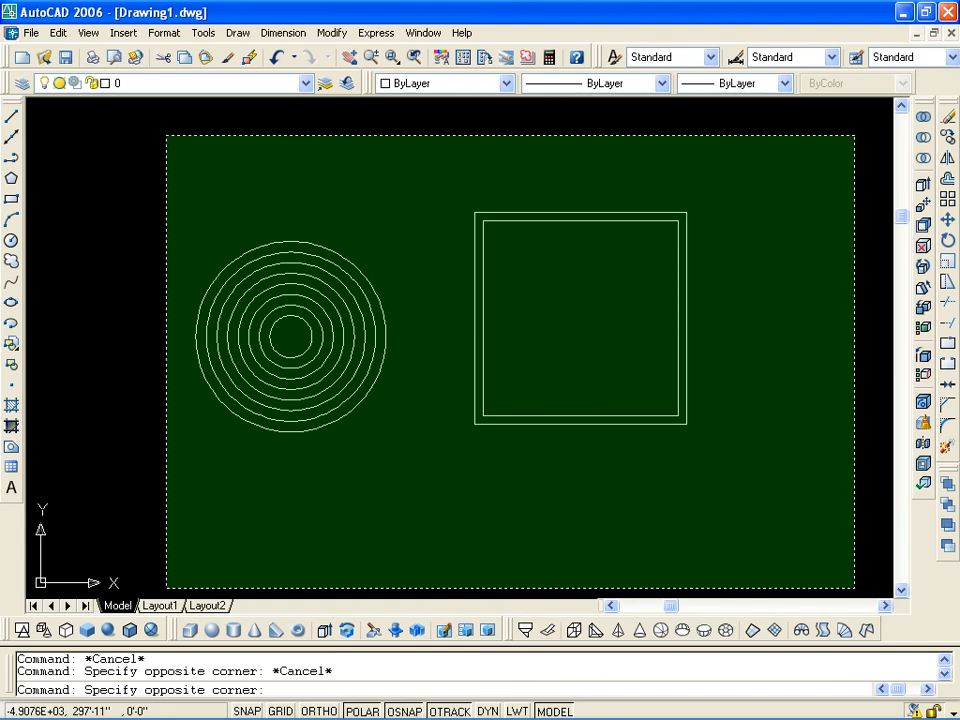
{"action": "key", "text": "Escape"}
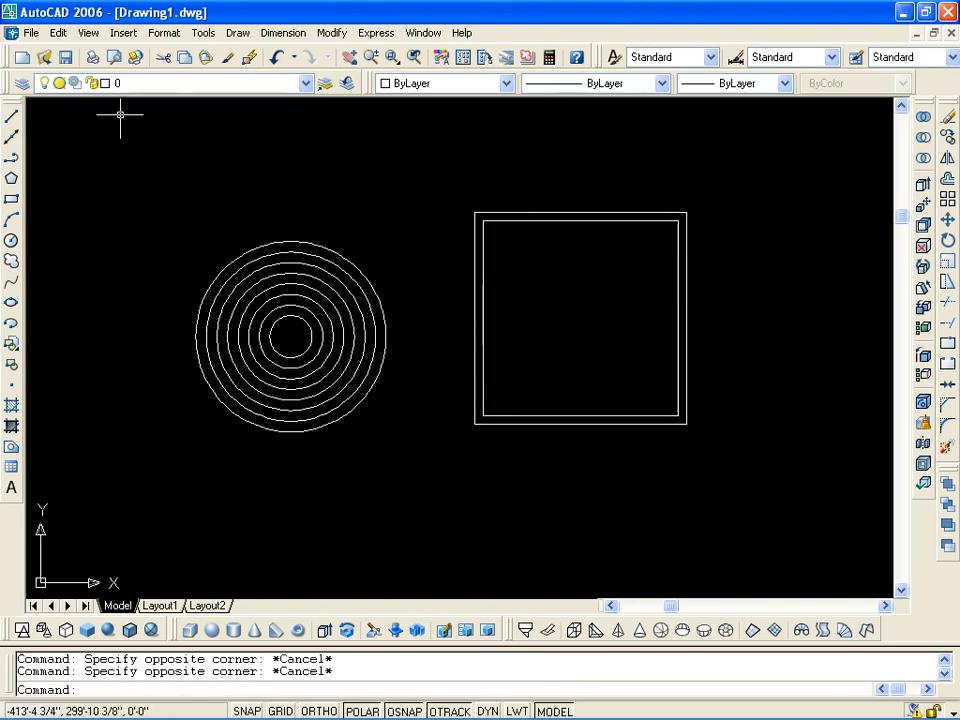
{"action": "left_click", "coordinate": [57, 115]}
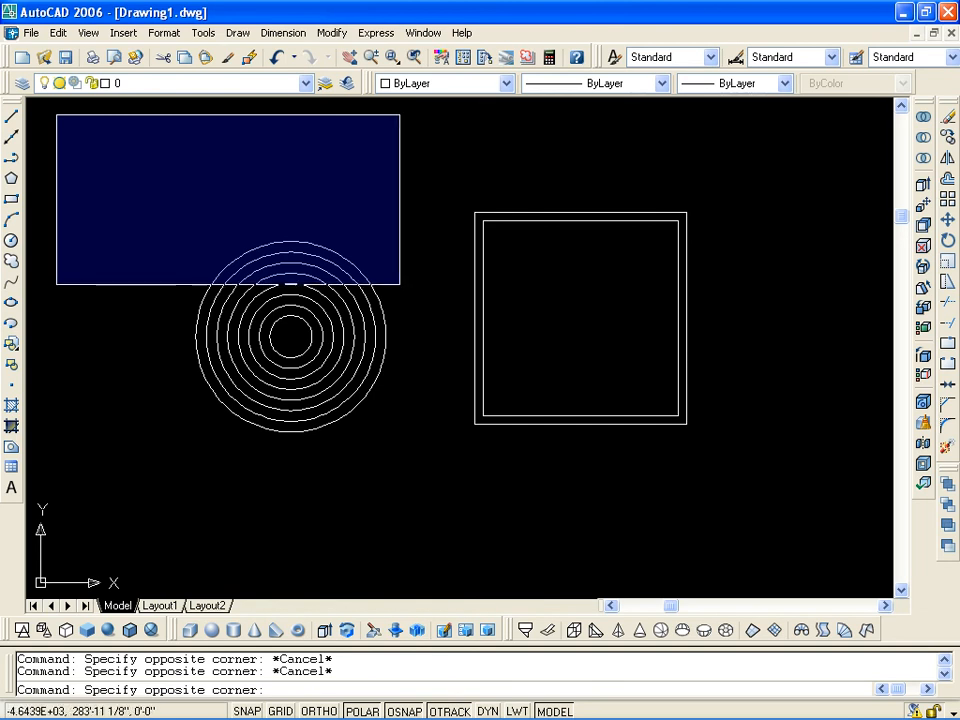
{"action": "key", "text": "Escape"}
Draw a short vertical line to the upper left of the concentric circles
{"action": "type", "text": "l"}
{"action": "key", "text": "Return"}
{"action": "left_click", "coordinate": [91, 160]}
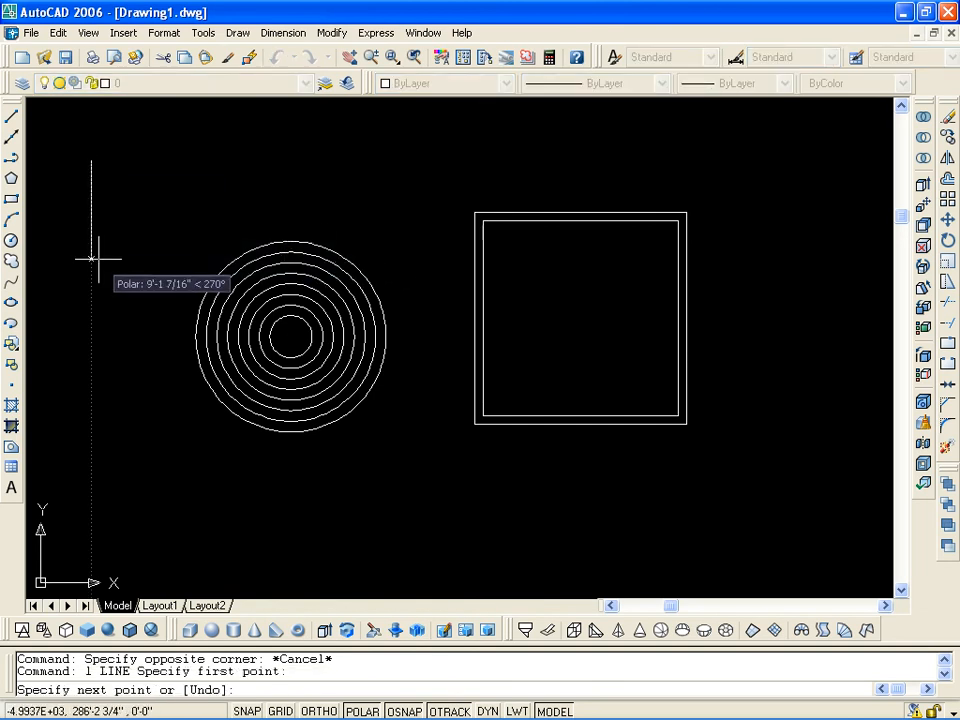
{"action": "left_click", "coordinate": [91, 262]}
{"action": "key", "text": "Return"}
Draw a second, longer vertical line about 15'-6" long, between the short vertical line and the concentric circles
{"action": "left_click", "coordinate": [114, 200]}
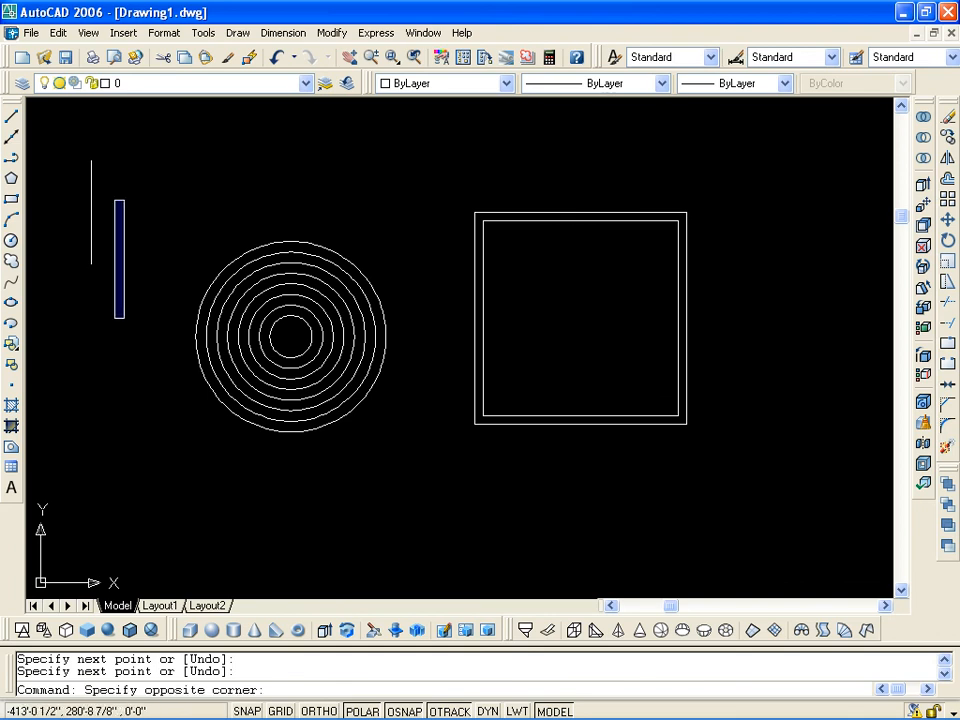
{"action": "key", "text": "Escape"}
{"action": "type", "text": "l"}
{"action": "key", "text": "Return"}
{"action": "left_click", "coordinate": [120, 191]}
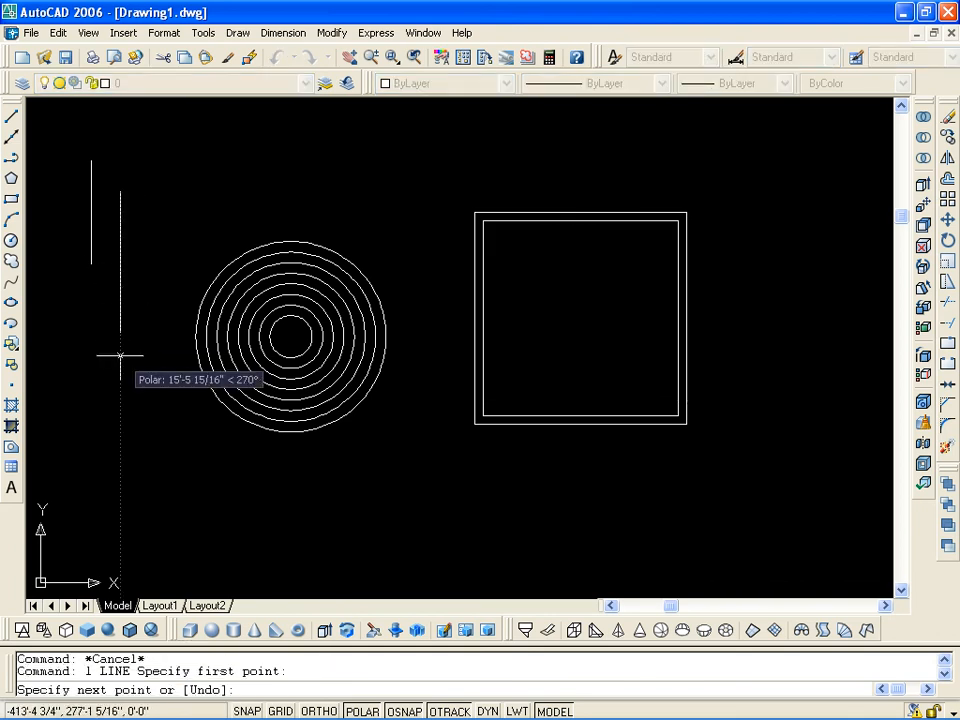
{"action": "left_click", "coordinate": [120, 355]}
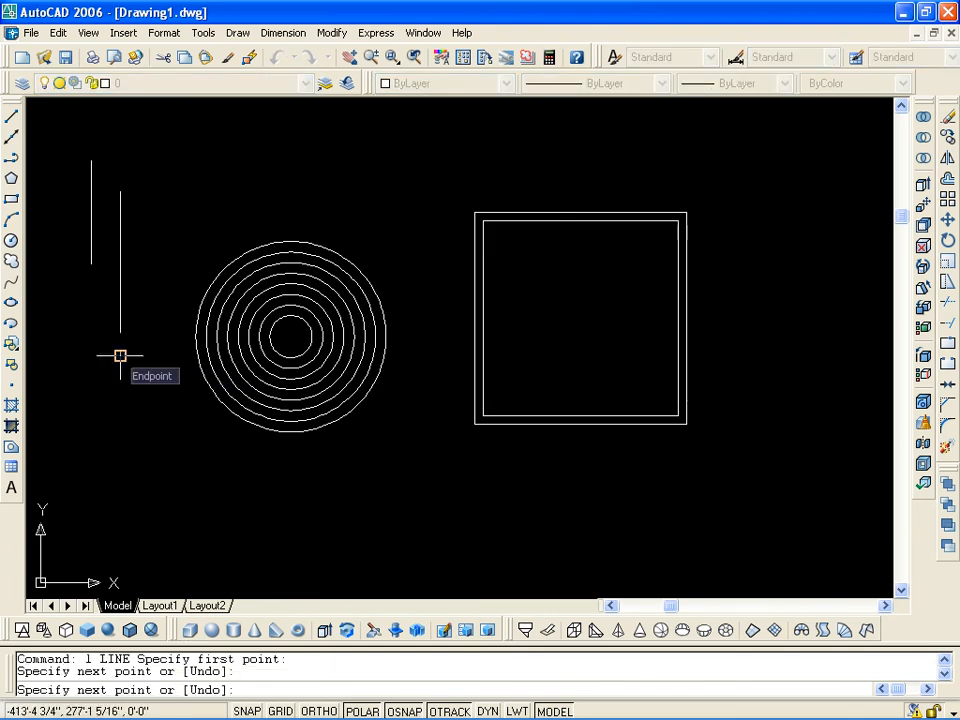
{"action": "key", "text": "Escape"}
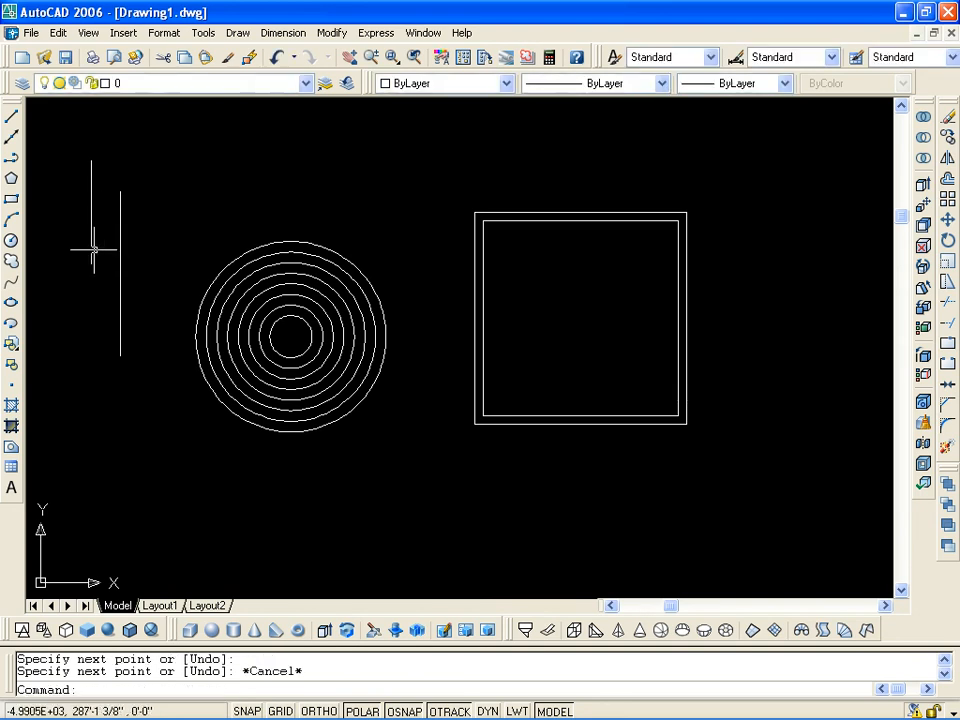
Window-select only the shorter vertical line by enclosing it fully and the longer one partly, and clear the selection
{"action": "left_click", "coordinate": [42, 125]}
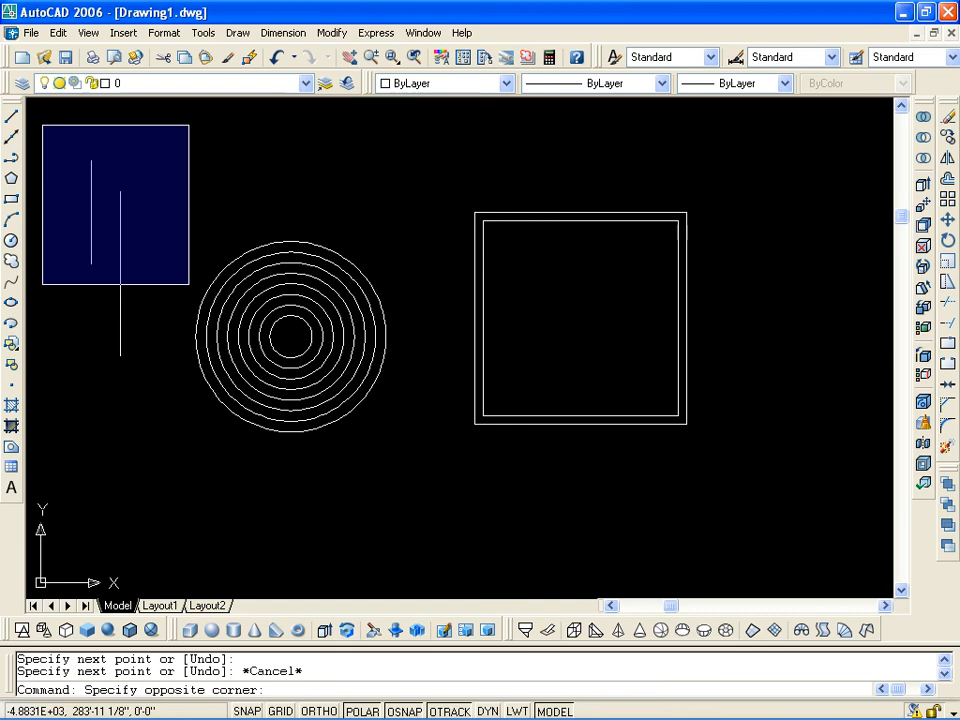
{"action": "left_click", "coordinate": [189, 284]}
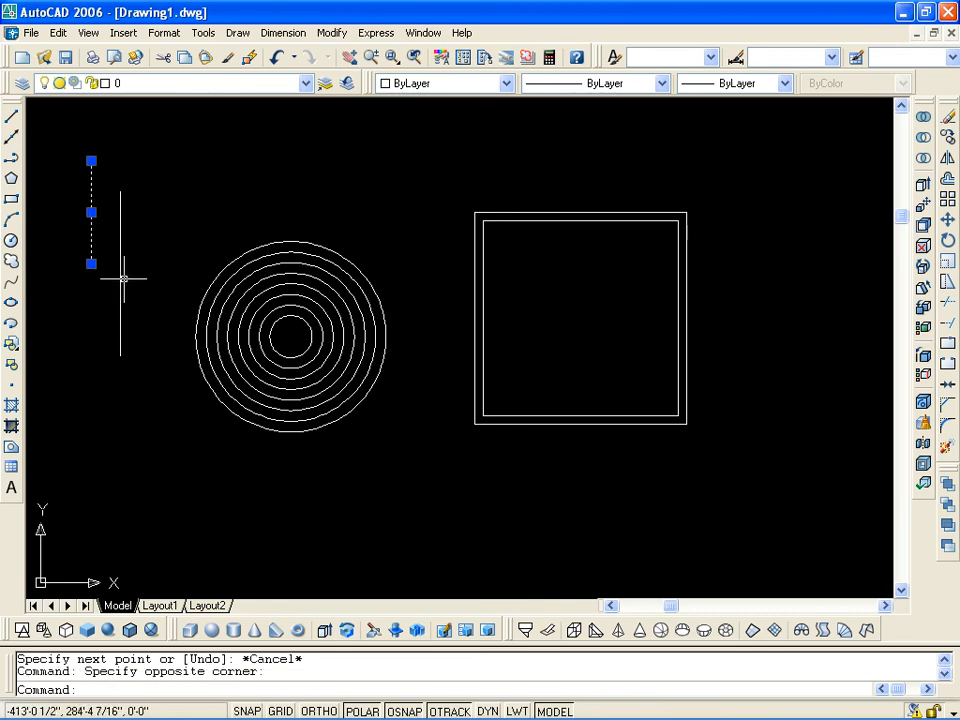
{"action": "key", "text": "Escape"}
{"action": "left_click", "coordinate": [69, 144]}
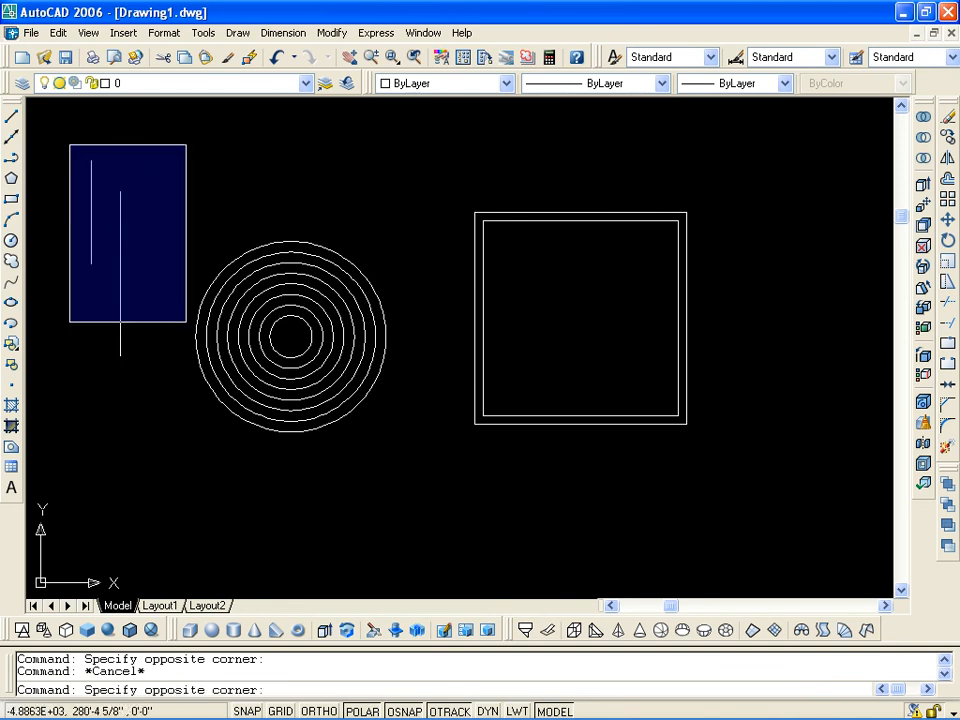
{"action": "left_click", "coordinate": [186, 325]}
{"action": "key", "text": "Return"}
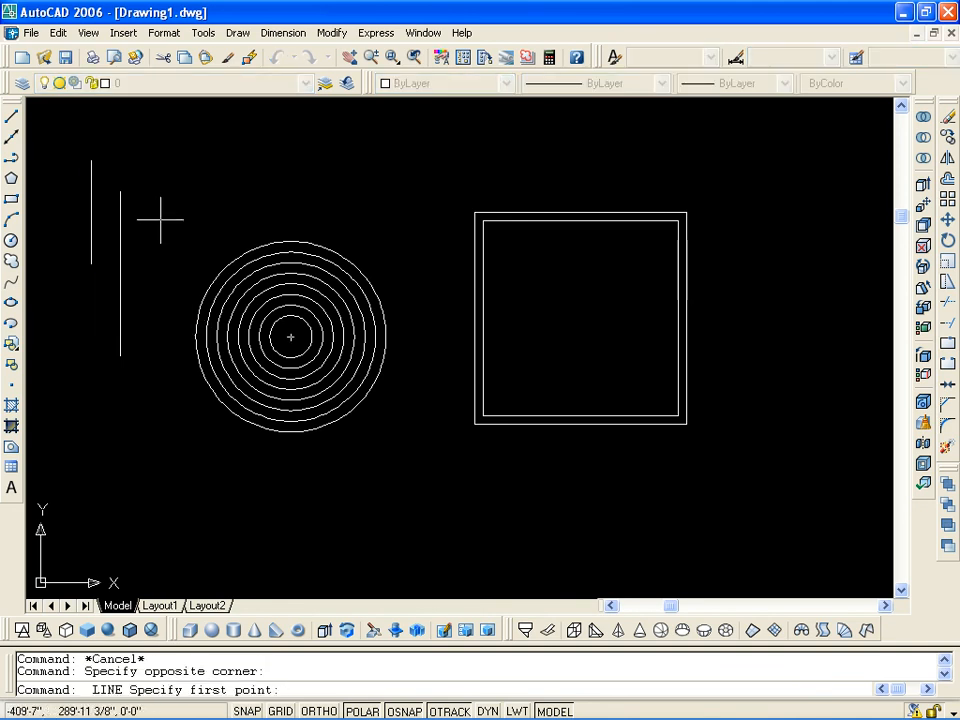
{"action": "left_click", "coordinate": [105, 161]}
{"action": "key", "text": "Escape"}
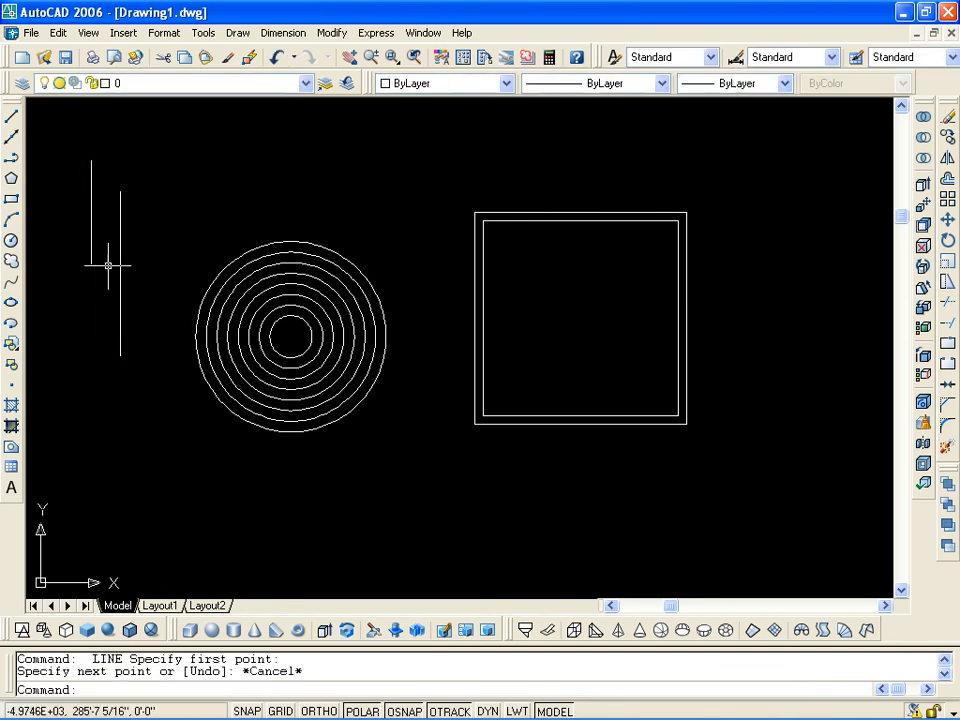
Window-select only the longer vertical line with an area that partly covers the concentric circles, and clear the selection
{"action": "left_click", "coordinate": [105, 174]}
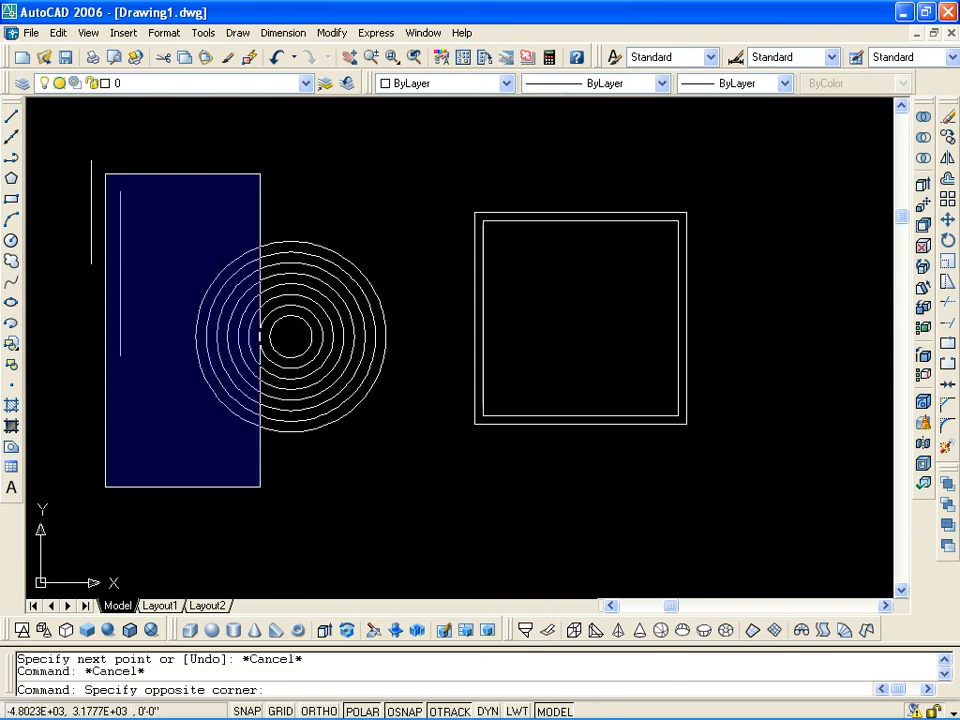
{"action": "left_click", "coordinate": [261, 487]}
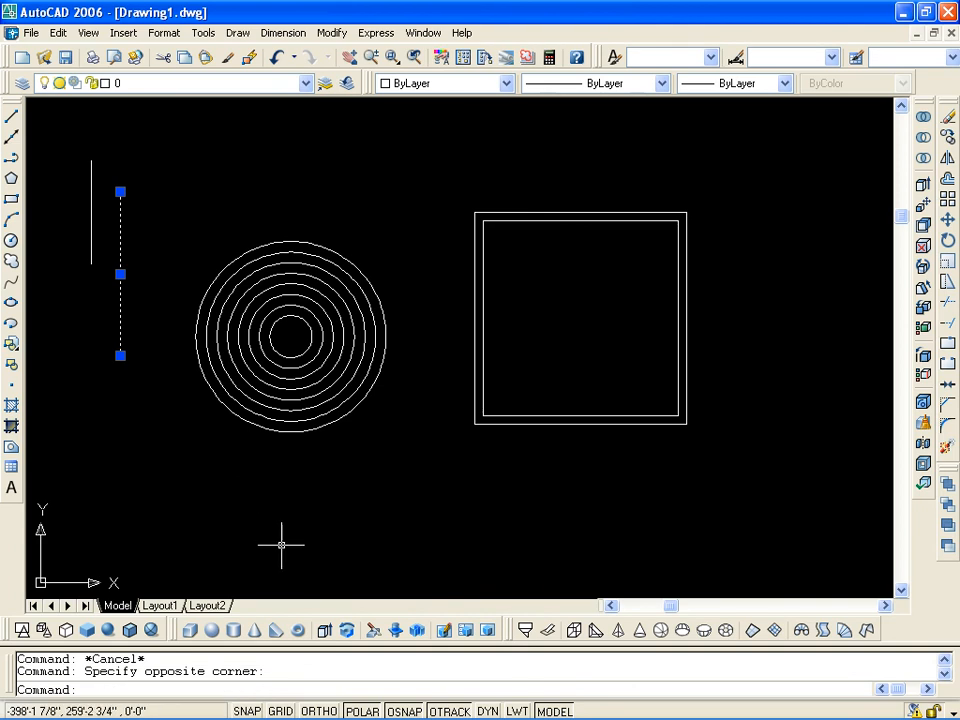
{"action": "key", "text": "Escape"}
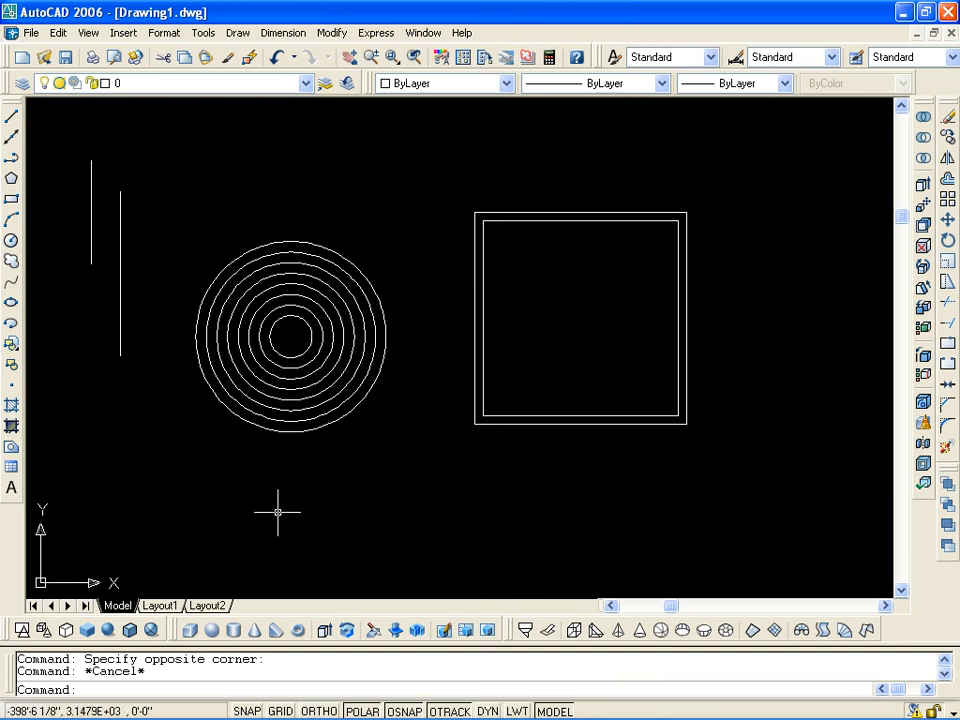
Crossing-select the outermost circle and each vertical line in turn, and try a window around them all, cancelling each selection
{"action": "left_click", "coordinate": [321, 505]}
{"action": "left_click", "coordinate": [234, 431]}
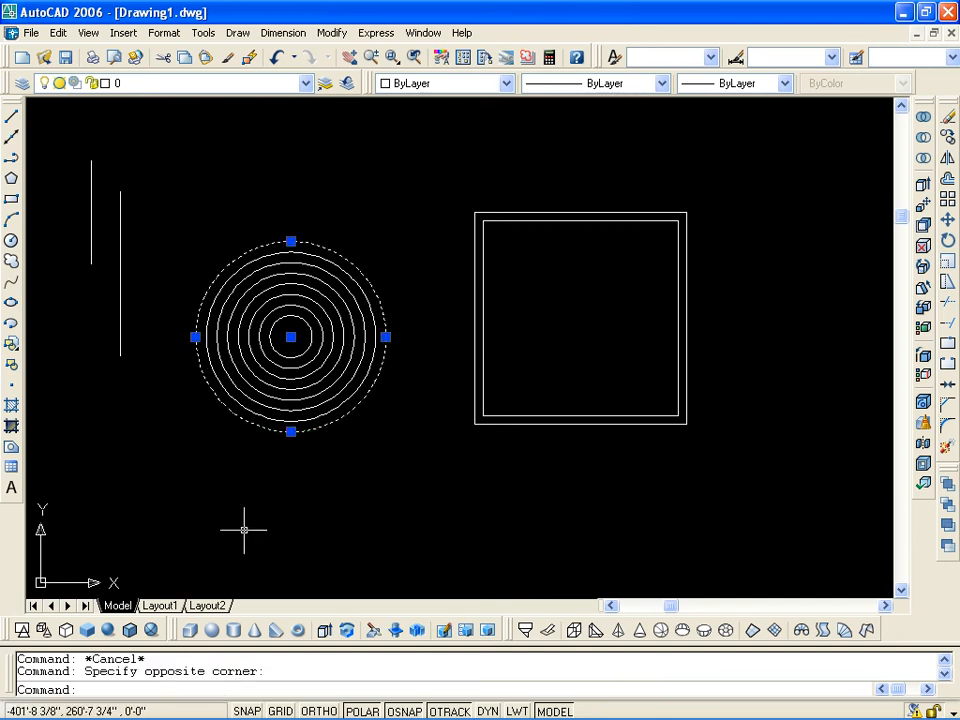
{"action": "key", "text": "Escape"}
{"action": "left_click", "coordinate": [136, 368]}
{"action": "left_click", "coordinate": [109, 338]}
{"action": "key", "text": "Escape"}
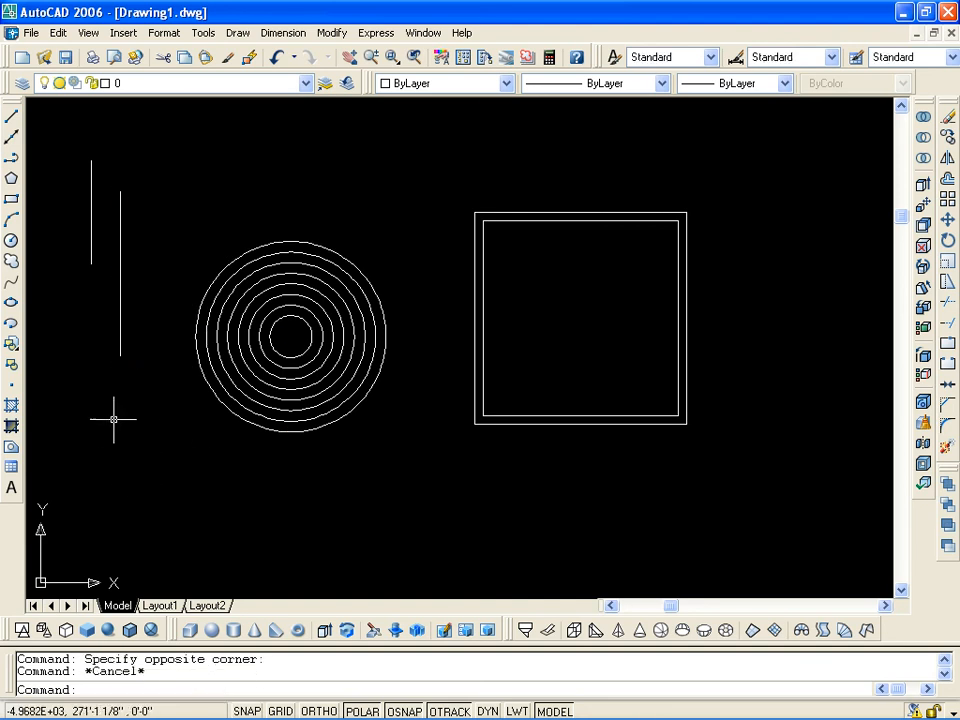
{"action": "left_click", "coordinate": [103, 259]}
{"action": "left_click", "coordinate": [79, 240]}
{"action": "key", "text": "Escape"}
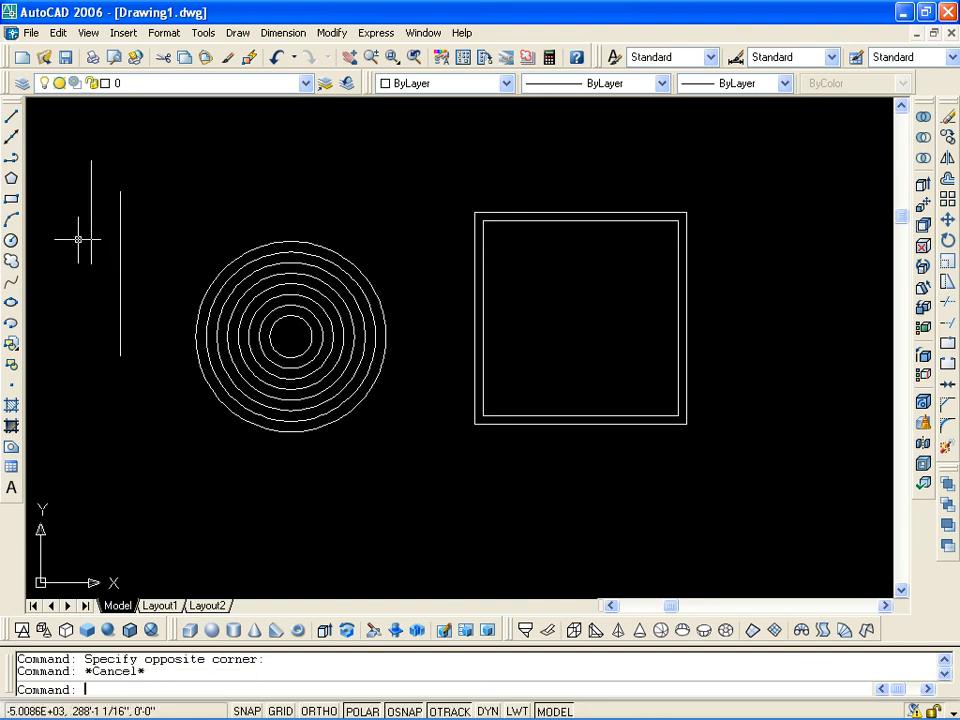
{"action": "left_click", "coordinate": [52, 113]}
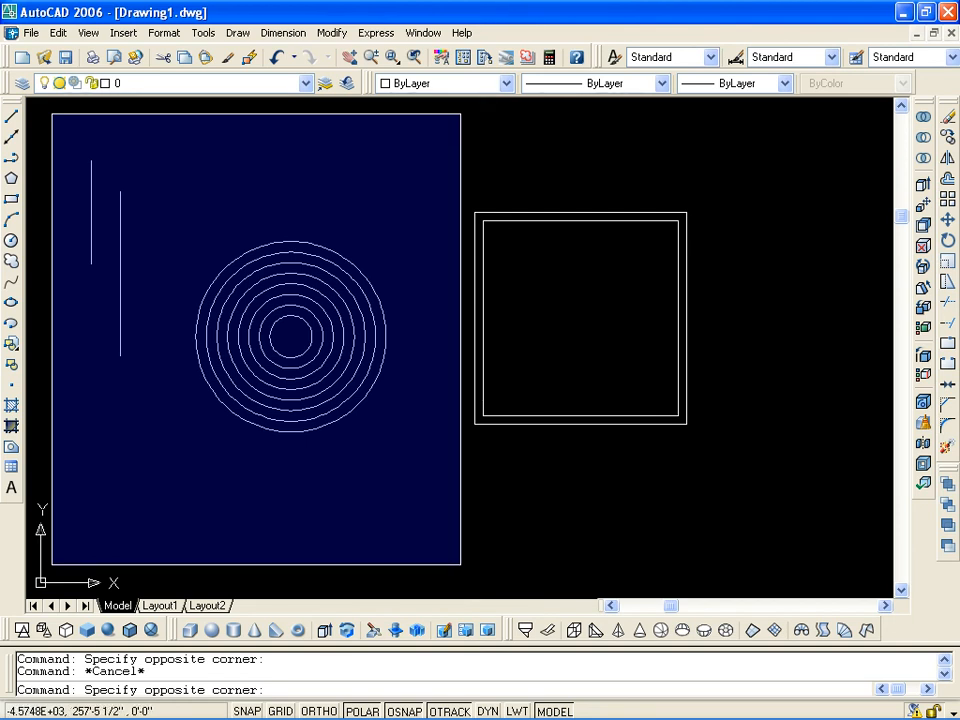
{"action": "key", "text": "Escape"}
Offset the inner square's left line 4" toward the inside of the square
{"action": "scroll", "coordinate": [482, 471], "scroll_direction": "up", "scroll_amount": 4}
{"action": "scroll", "coordinate": [482, 471], "scroll_direction": "down", "scroll_amount": 5}
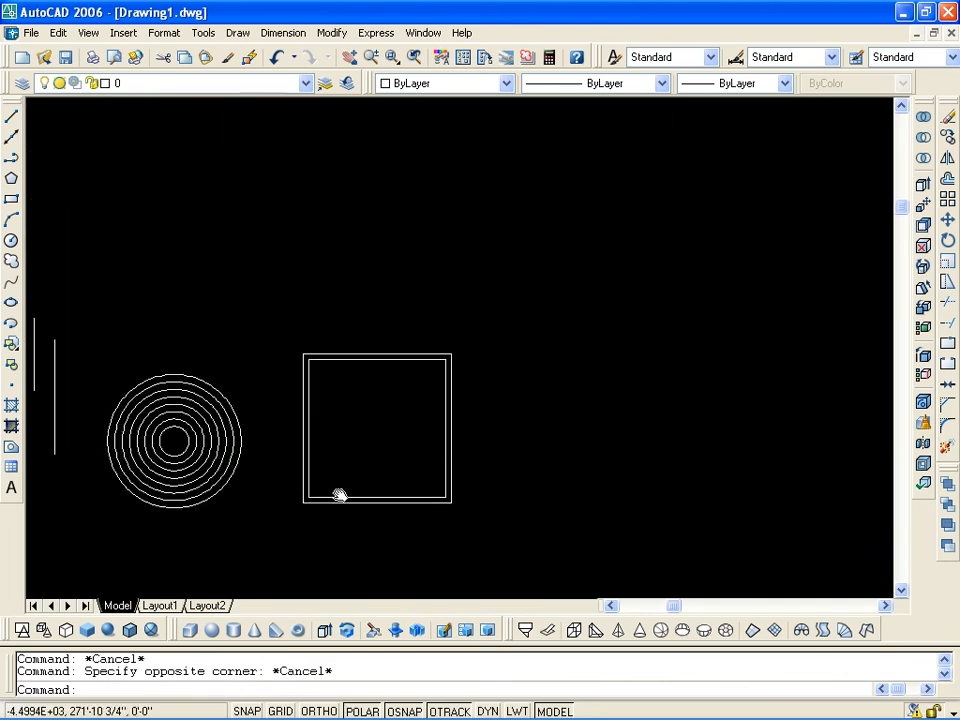
{"action": "scroll", "coordinate": [349, 497], "scroll_direction": "up", "scroll_amount": 5}
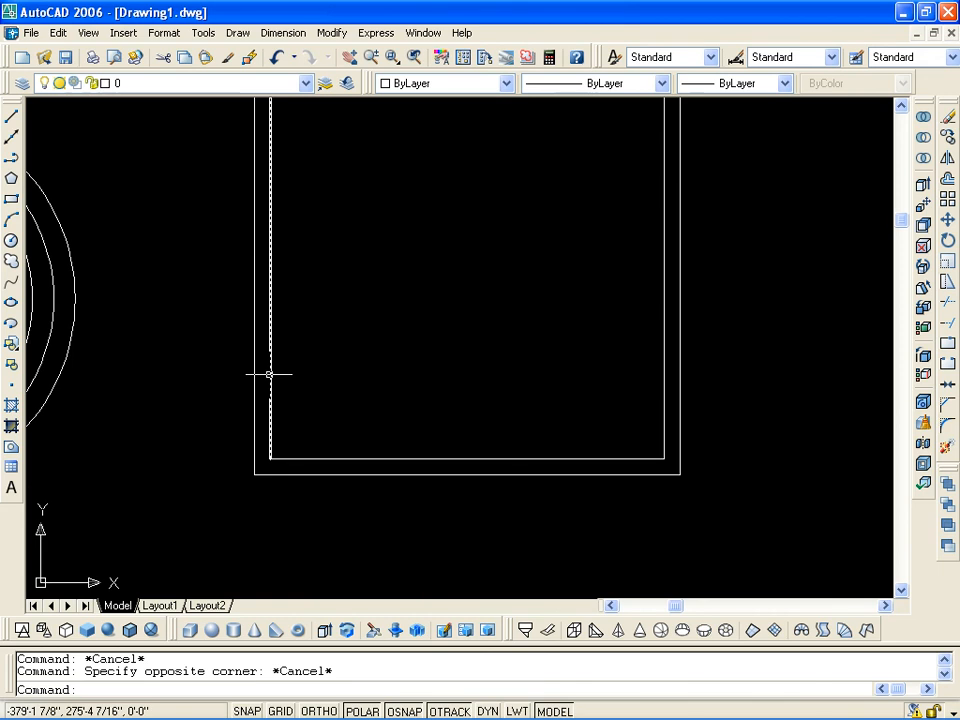
{"action": "scroll", "coordinate": [300, 272], "scroll_direction": "down", "scroll_amount": 2}
{"action": "scroll", "coordinate": [311, 360], "scroll_direction": "up", "scroll_amount": 3}
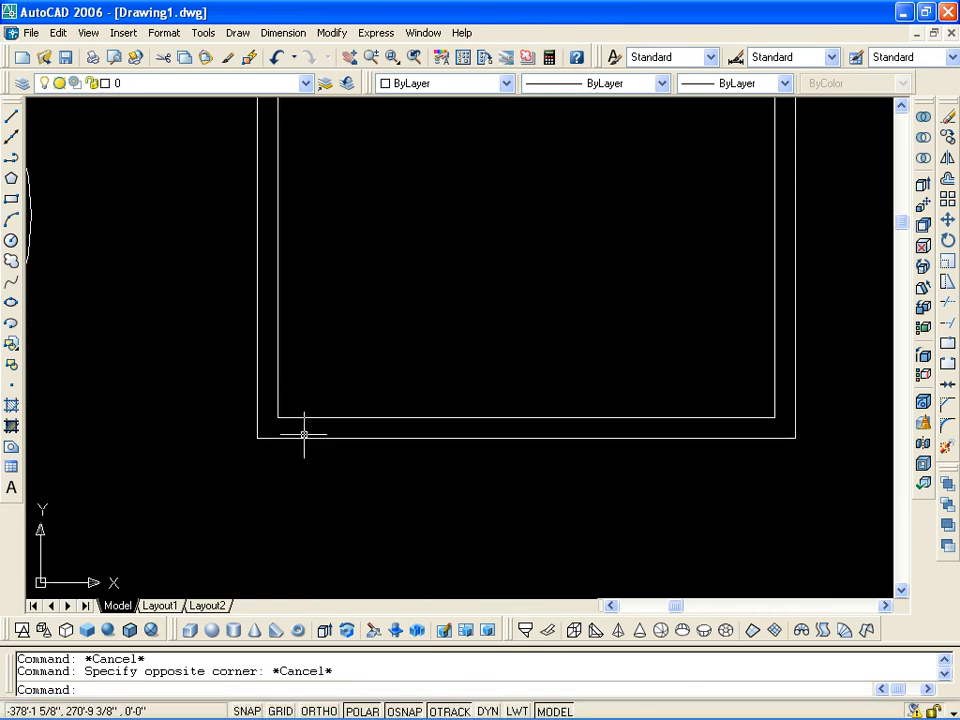
{"action": "key", "text": "Escape"}
{"action": "key", "text": "Escape"}
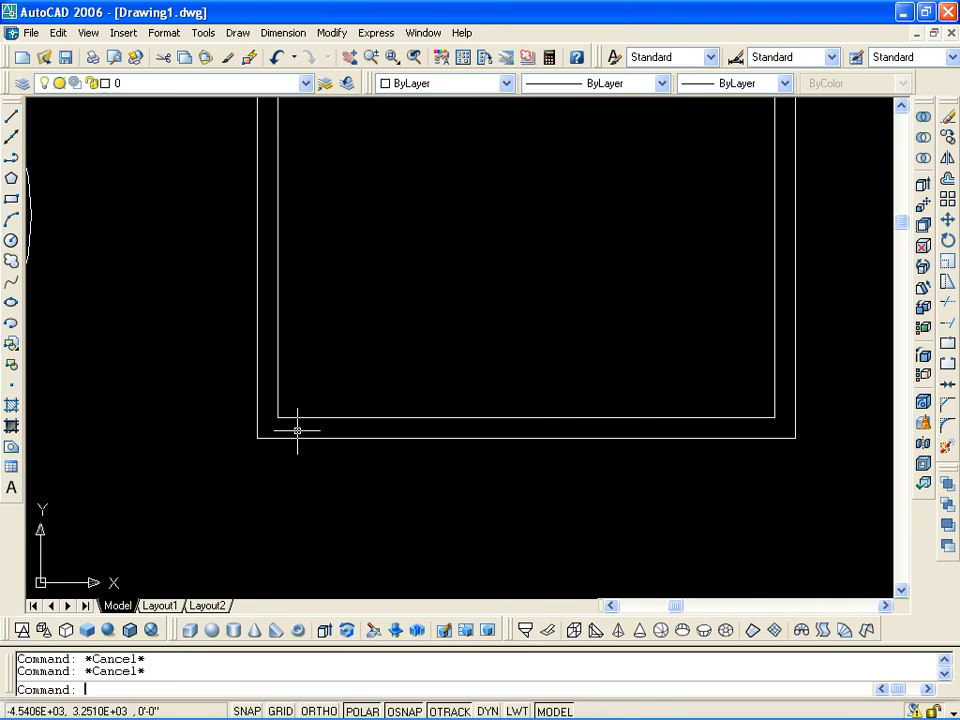
{"action": "type", "text": "o"}
{"action": "key", "text": "Return"}
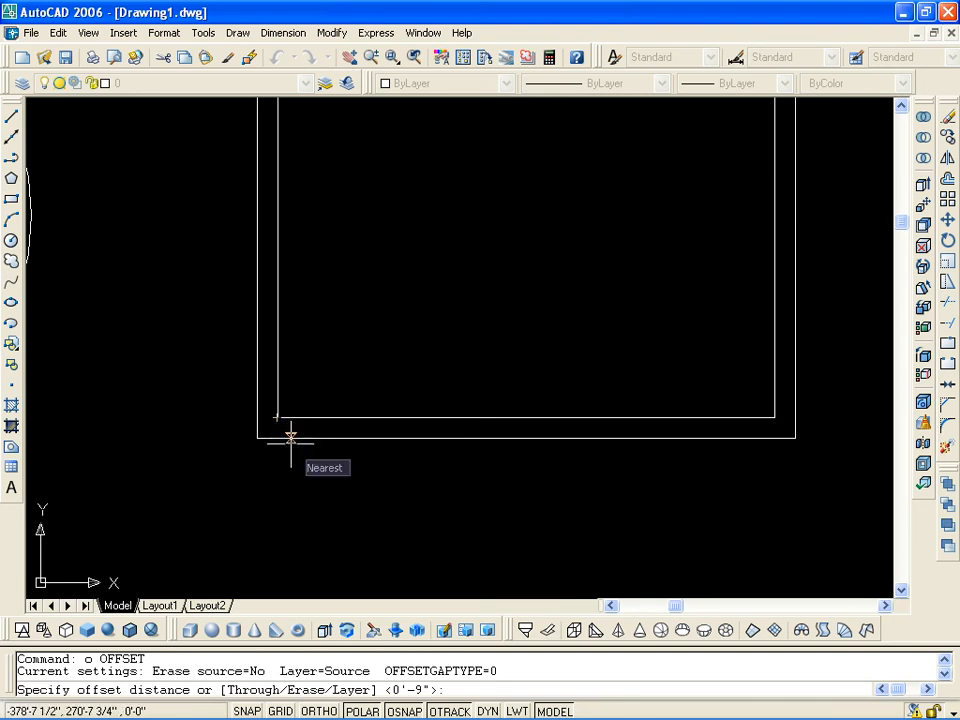
{"action": "type", "text": "4"}
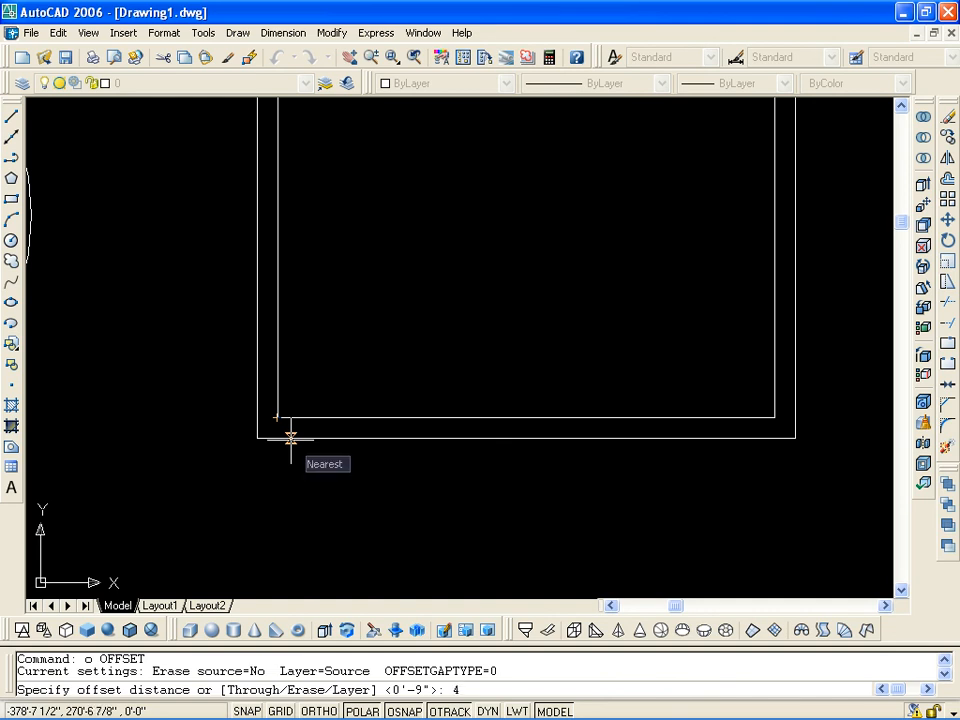
{"action": "type", "text": "\""}
{"action": "key", "text": "Return"}
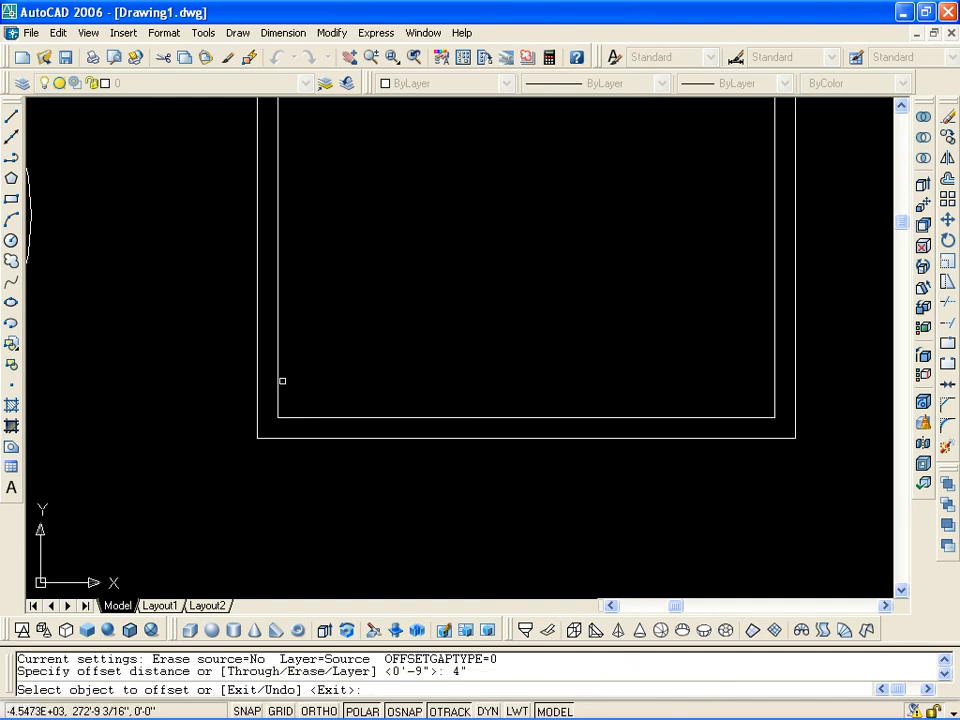
{"action": "left_click", "coordinate": [278, 370]}
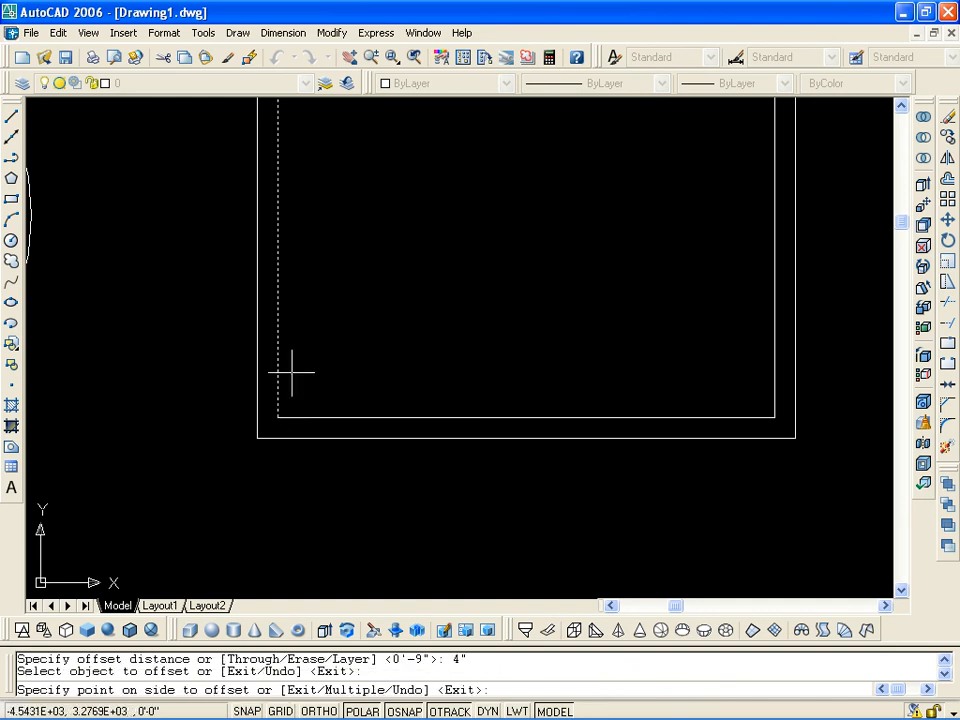
{"action": "left_click", "coordinate": [365, 380]}
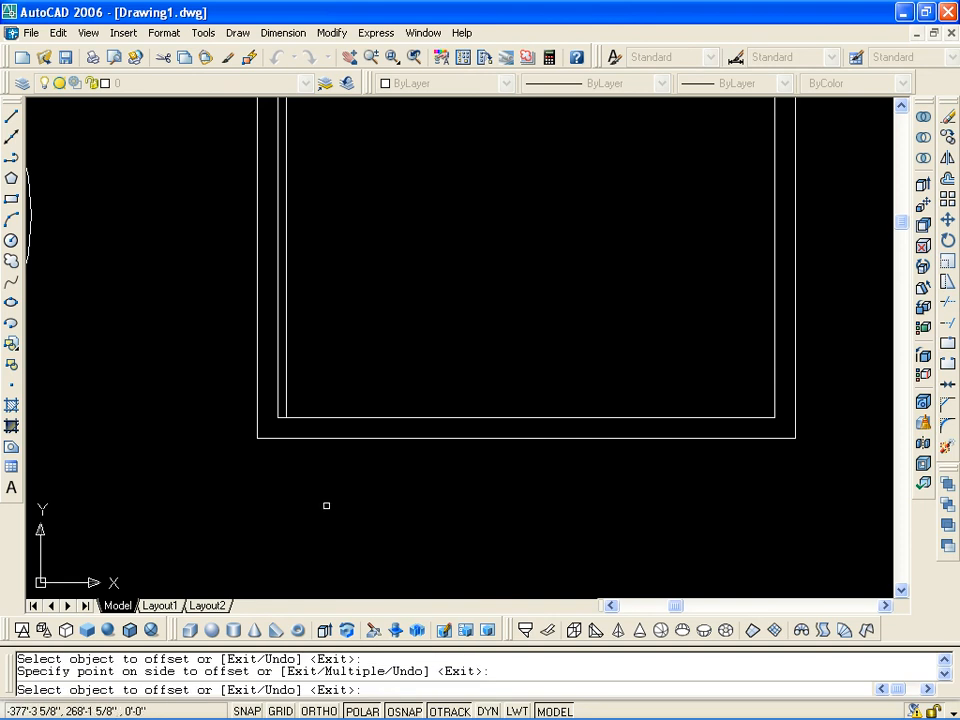
{"action": "scroll", "coordinate": [281, 394], "scroll_direction": "up", "scroll_amount": 5}
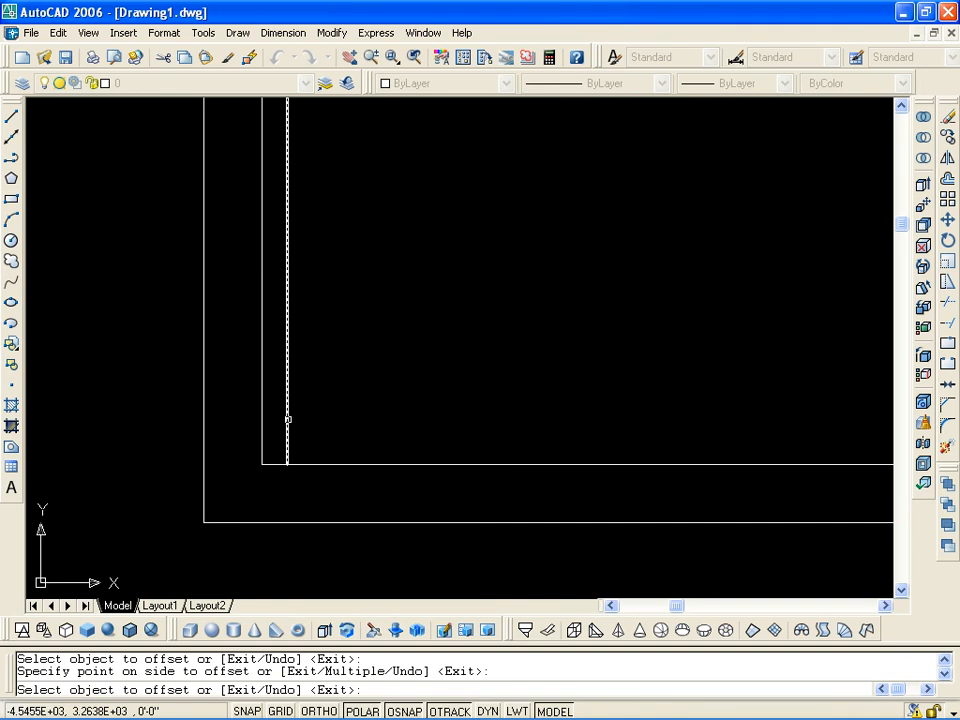
{"action": "key", "text": "Escape"}
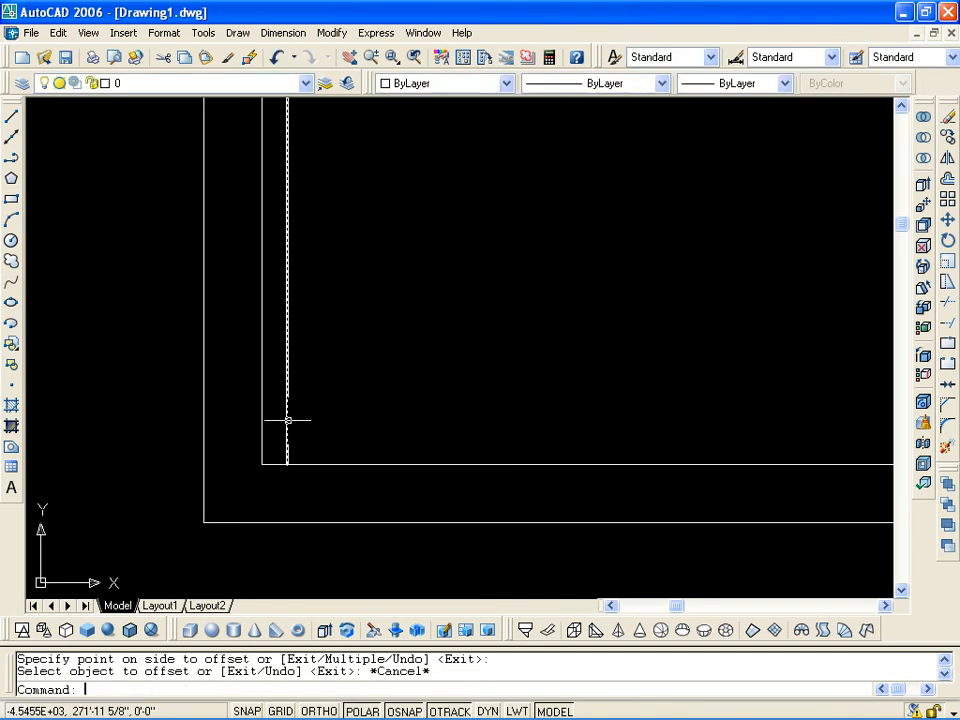
Offset the new vertical line inside the inner square 4' to the right
{"action": "scroll", "coordinate": [300, 427], "scroll_direction": "down", "scroll_amount": 5}
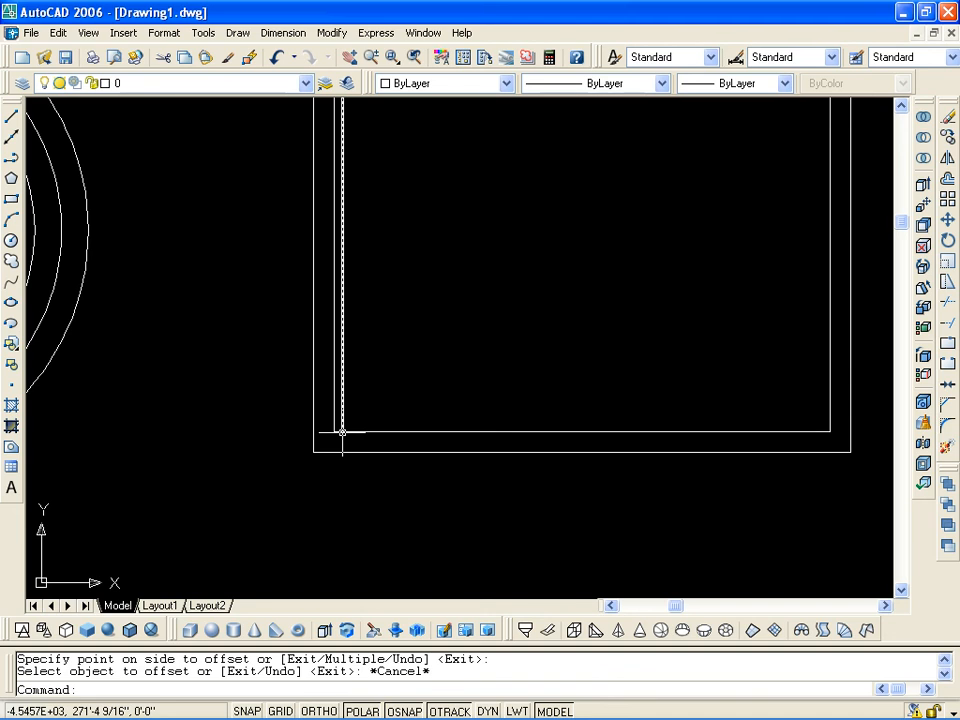
{"action": "key", "text": "Escape"}
{"action": "scroll", "coordinate": [342, 432], "scroll_direction": "down", "scroll_amount": 2}
{"action": "middle_click_drag", "start_coordinate": [342, 432], "coordinate": [341, 468]}
{"action": "scroll", "coordinate": [341, 468], "scroll_direction": "down", "scroll_amount": 2}
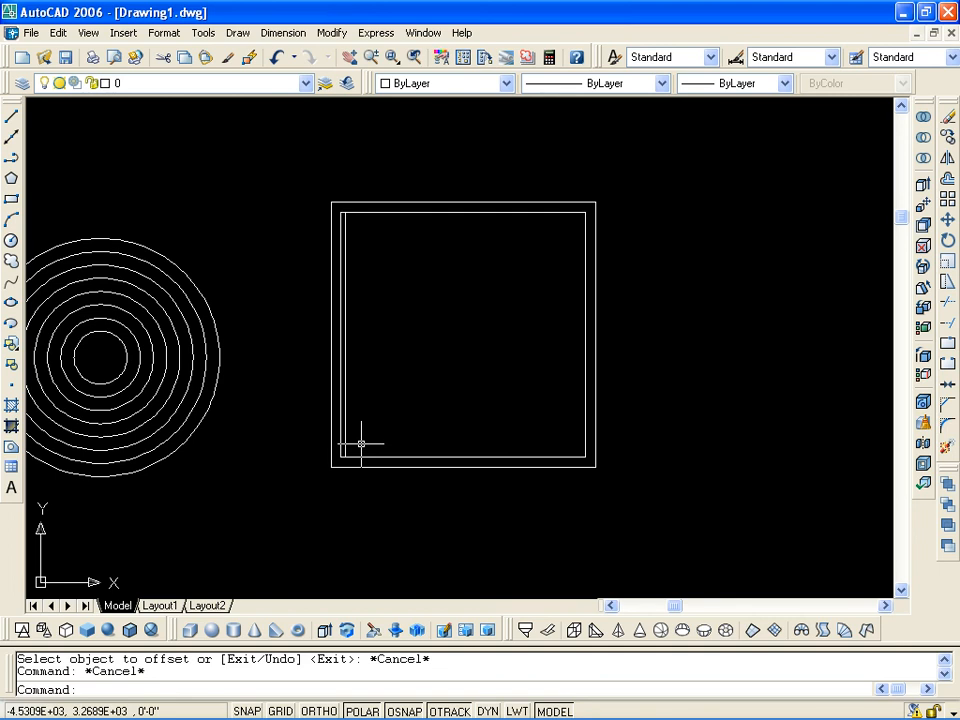
{"action": "key", "text": "Escape"}
{"action": "key", "text": "Return"}
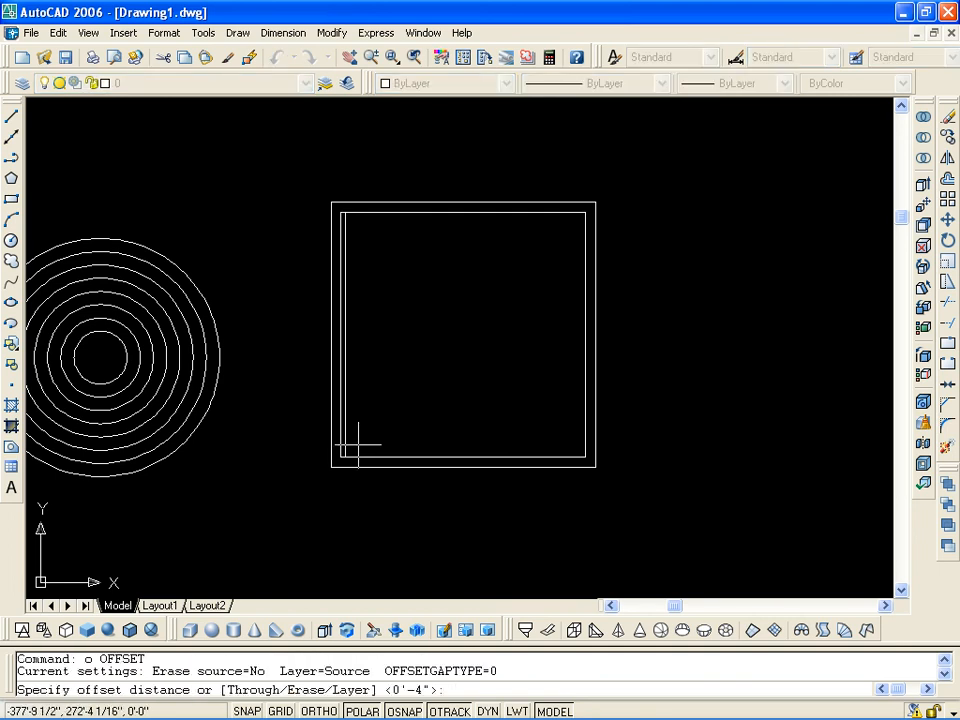
{"action": "type", "text": "4'"}
{"action": "key", "text": "Return"}
{"action": "scroll", "coordinate": [340, 448], "scroll_direction": "up", "scroll_amount": 4}
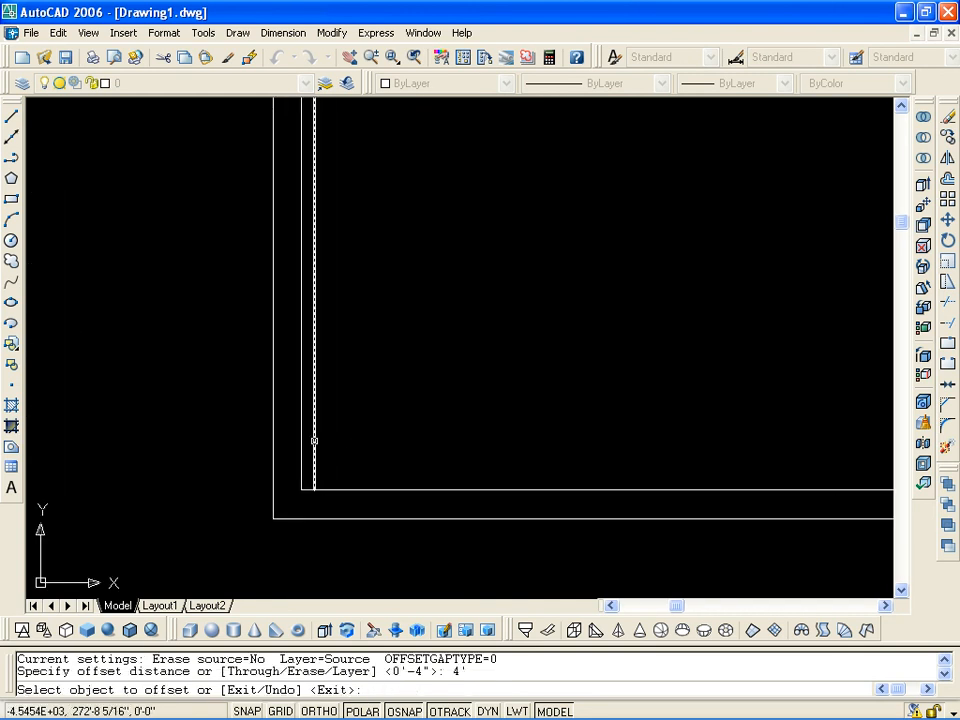
{"action": "left_click", "coordinate": [314, 441]}
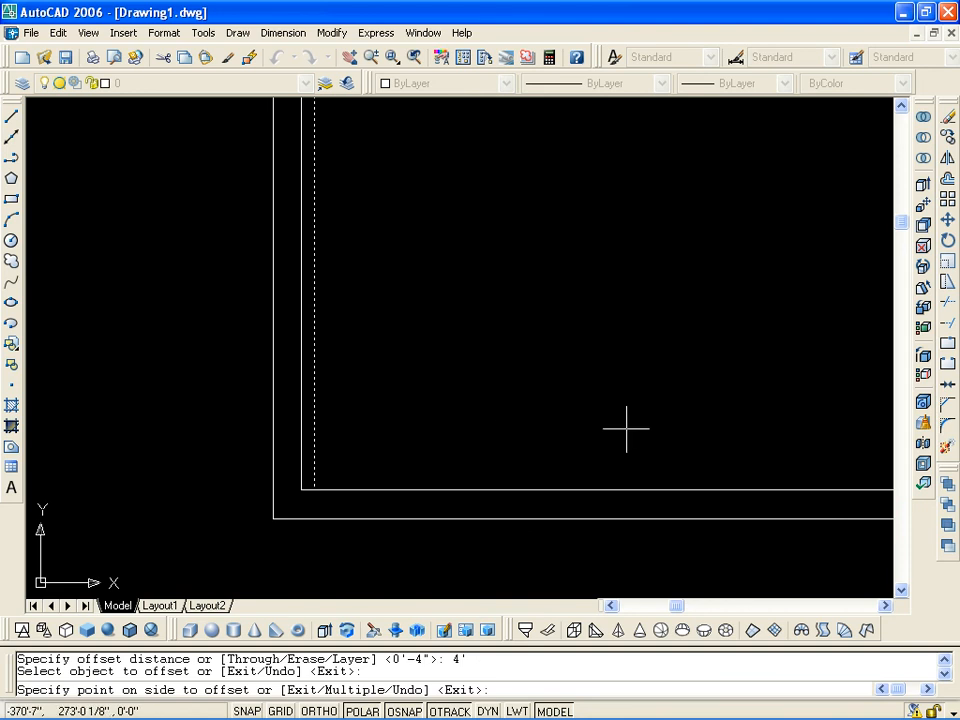
{"action": "left_click", "coordinate": [718, 427]}
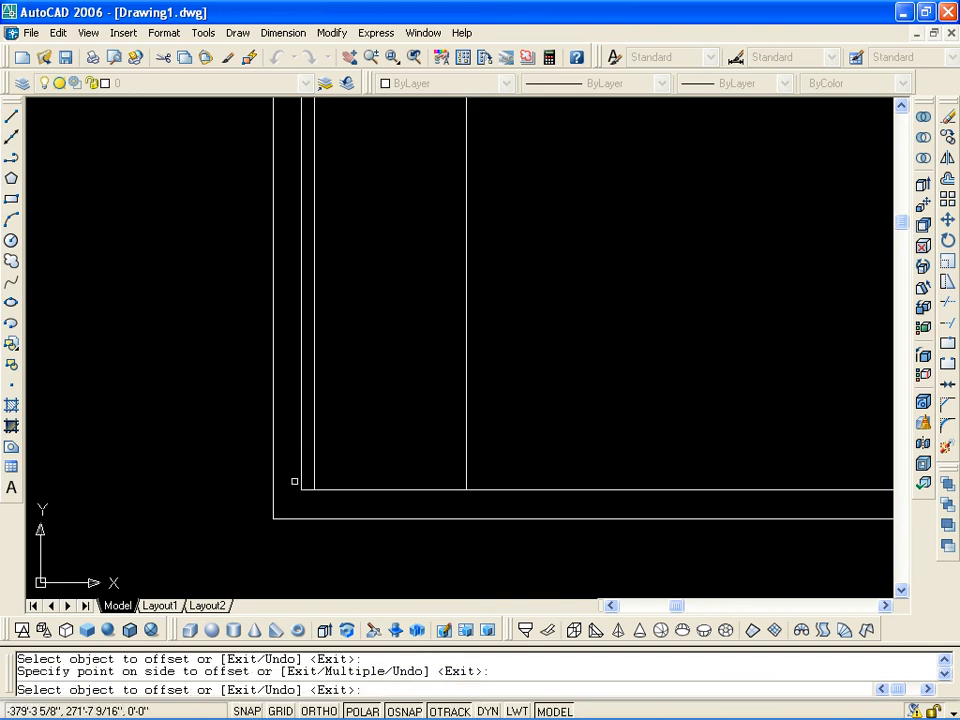
{"action": "scroll", "coordinate": [315, 445], "scroll_direction": "down", "scroll_amount": 3}
{"action": "scroll", "coordinate": [300, 415], "scroll_direction": "up", "scroll_amount": 1}
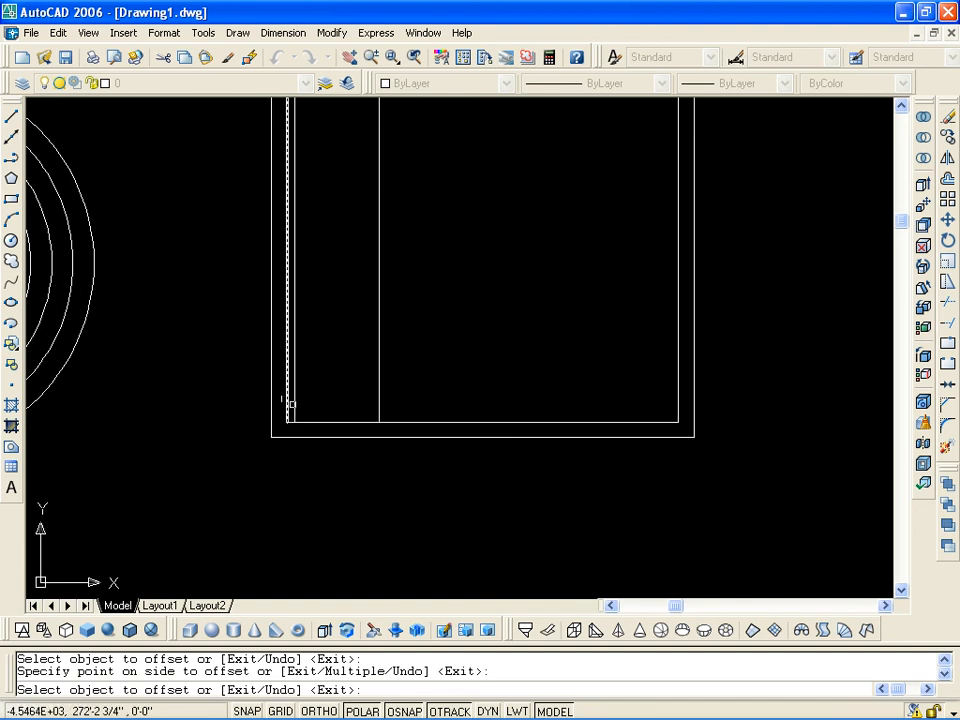
{"action": "scroll", "coordinate": [291, 445], "scroll_direction": "up", "scroll_amount": 2}
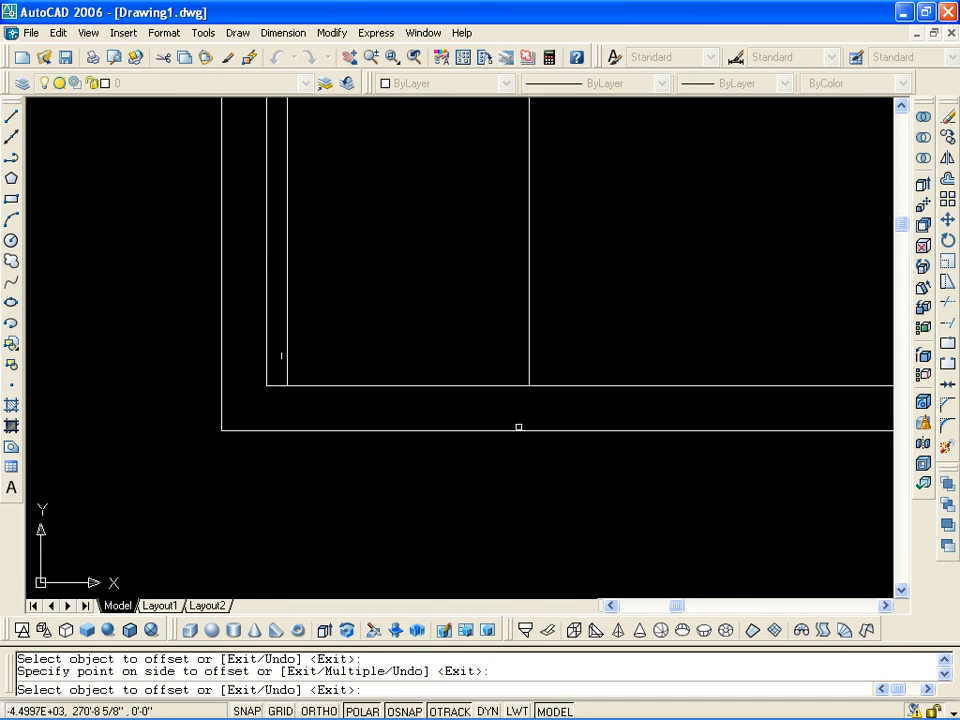
{"action": "key", "text": "Escape"}
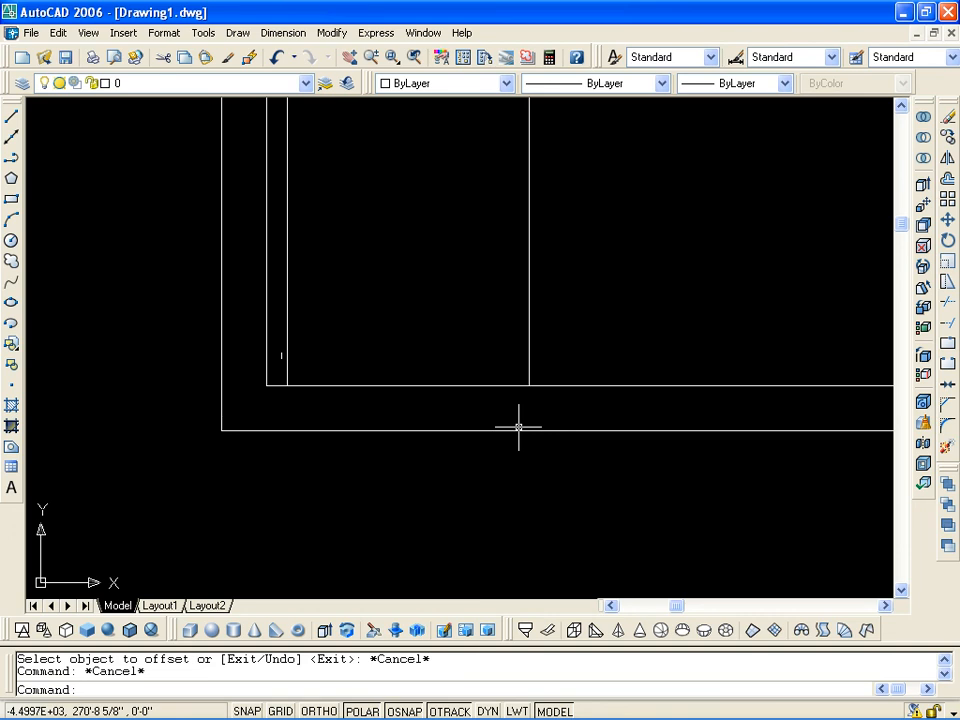
{"action": "key", "text": "Escape"}
{"action": "type", "text": "ext"}
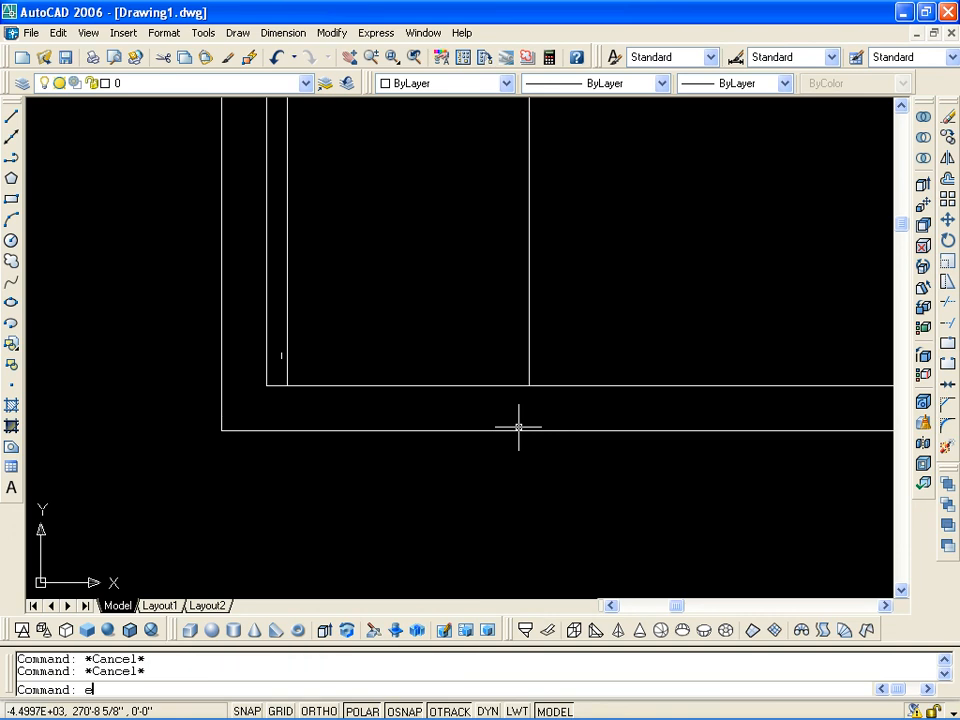
{"action": "key", "text": "Return"}
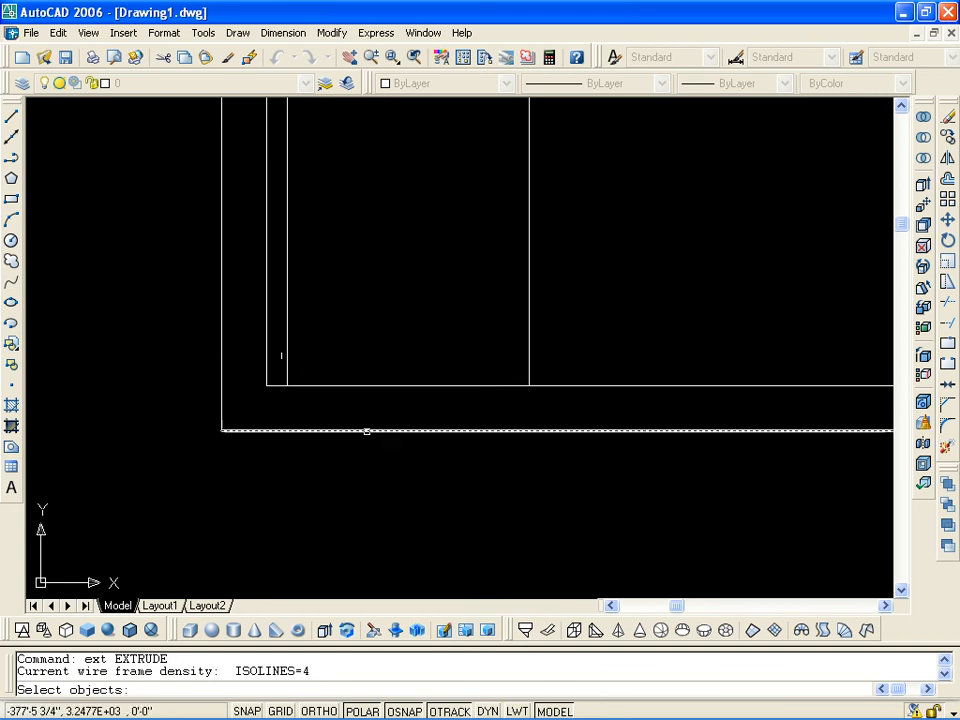
{"action": "left_click", "coordinate": [366, 429]}
{"action": "key", "text": "Return"}
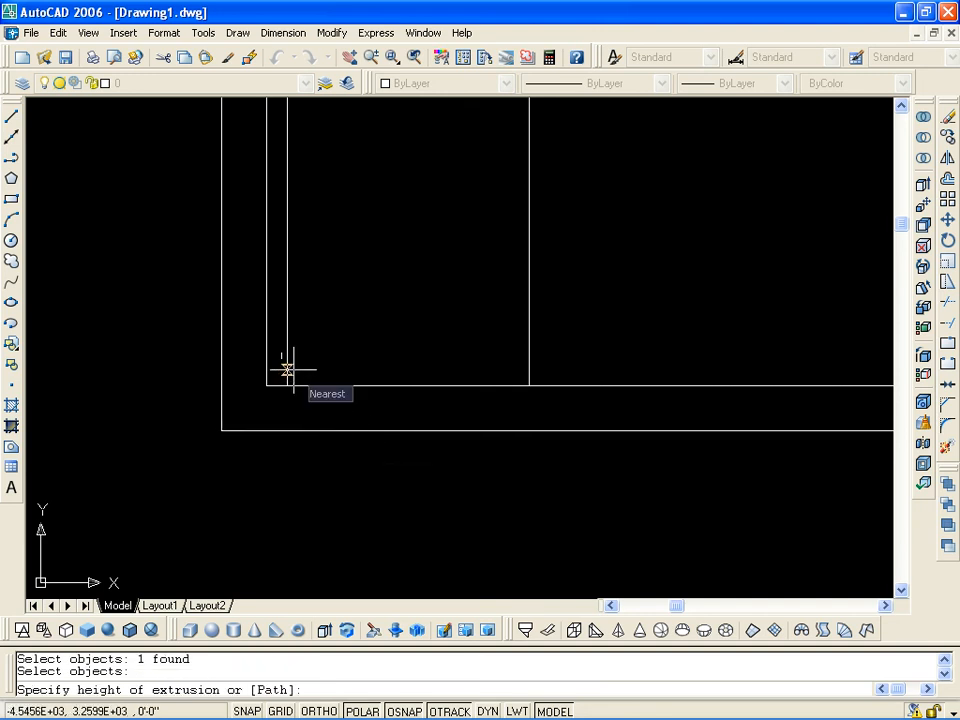
{"action": "key", "text": "Escape"}
{"action": "key", "text": "Escape"}
{"action": "type", "text": "ex"}
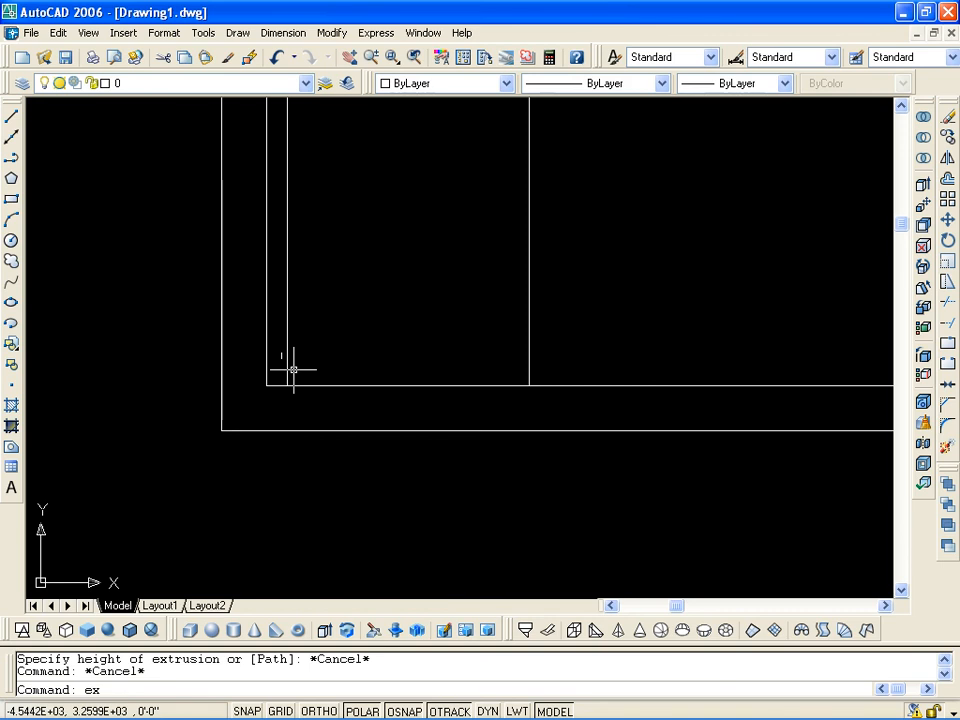
{"action": "key", "text": "Escape"}
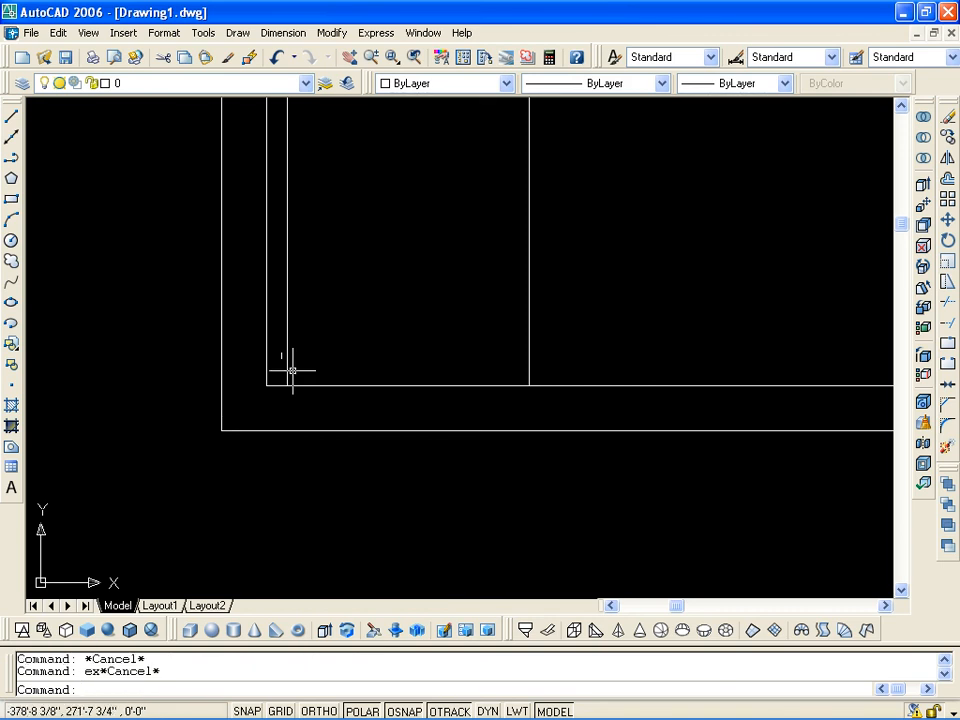
Extend the two vertical offset lines inside the inner square down to the outer square's bottom line
{"action": "type", "text": "ex"}
{"action": "key", "text": "Return"}
{"action": "left_click", "coordinate": [383, 430]}
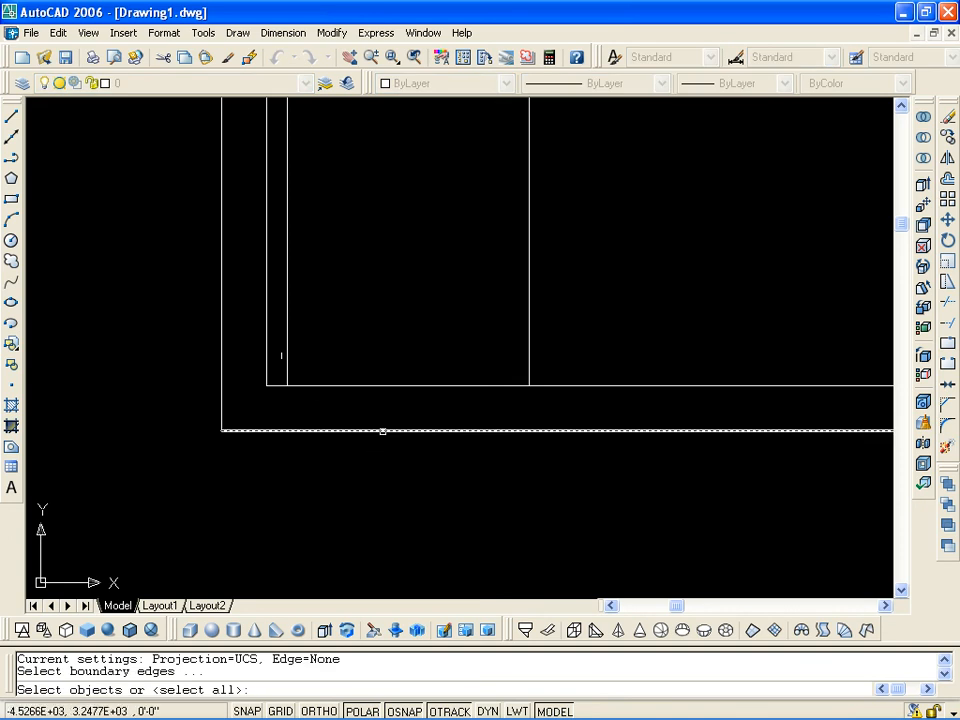
{"action": "key", "text": "Return"}
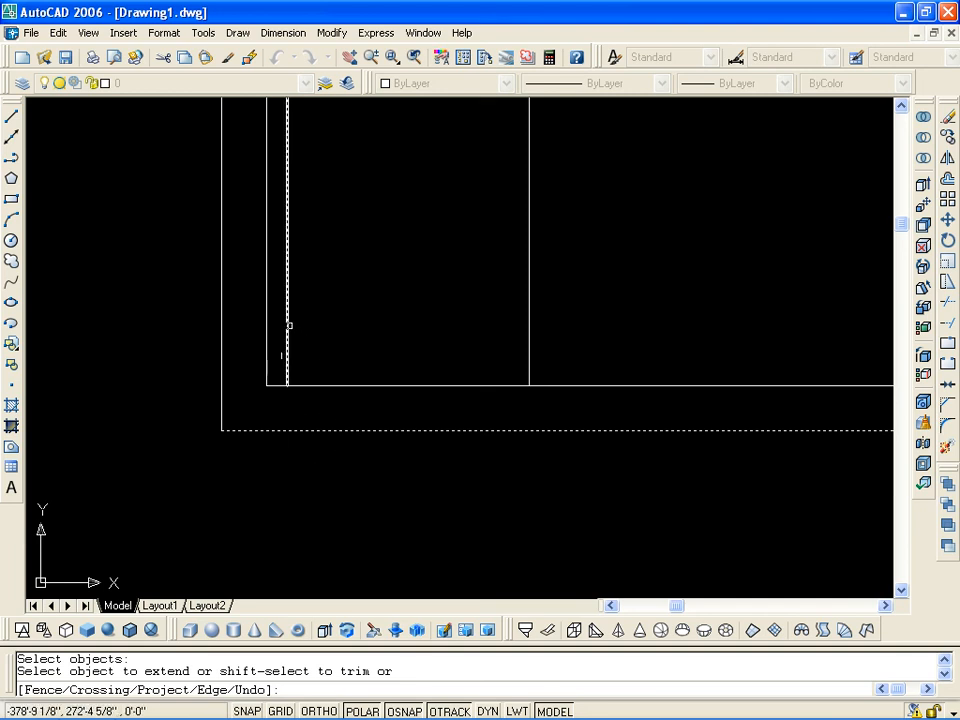
{"action": "left_click", "coordinate": [287, 324]}
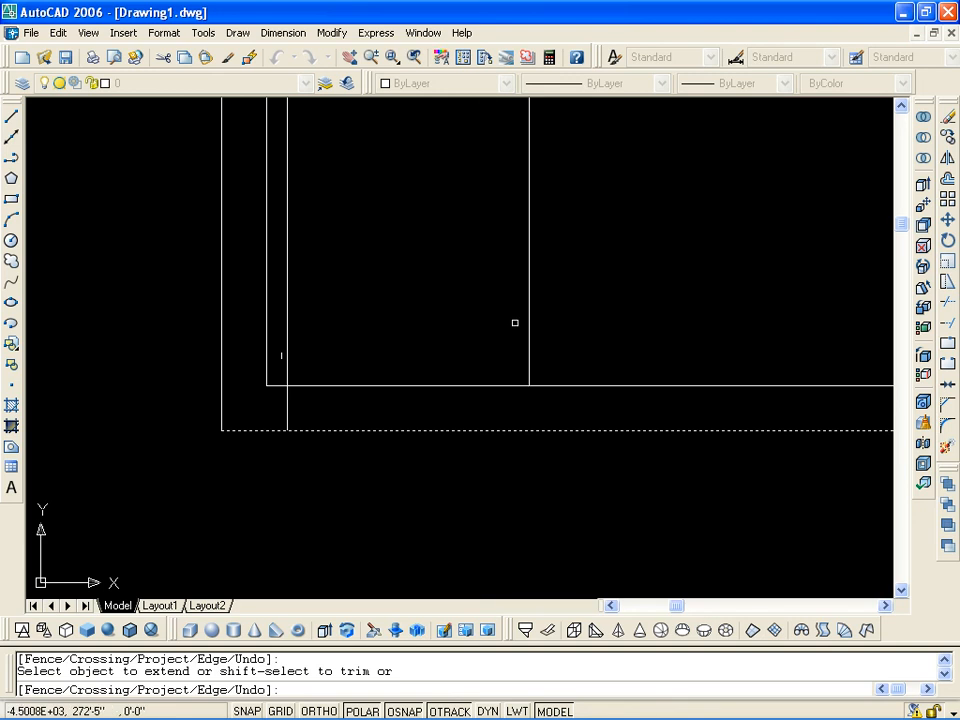
{"action": "type", "text": "u"}
{"action": "key", "text": "Return"}
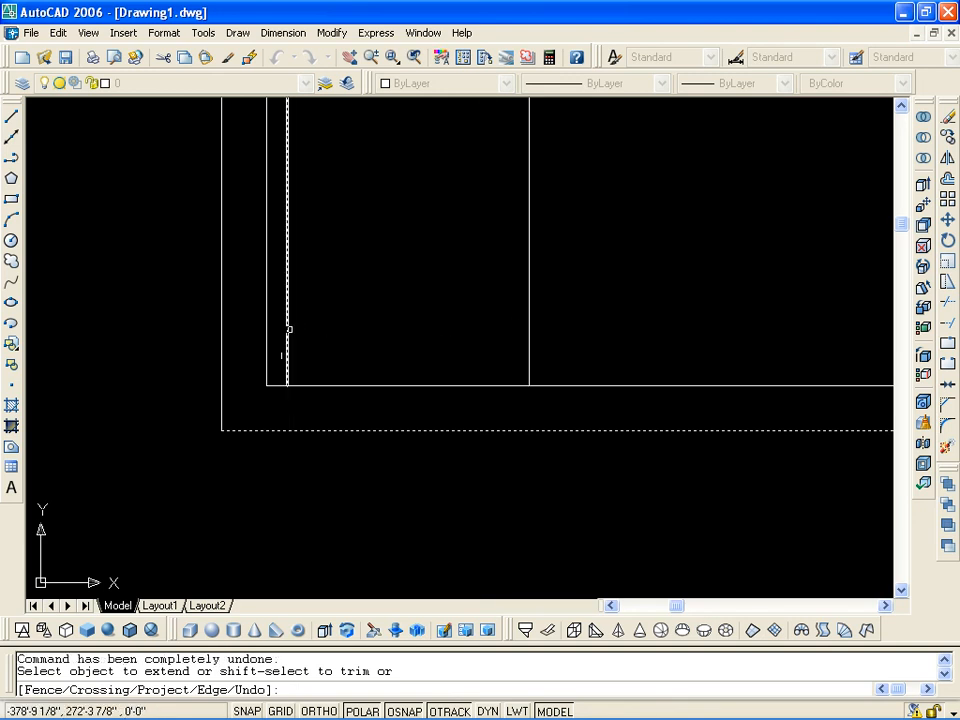
{"action": "left_click", "coordinate": [288, 329]}
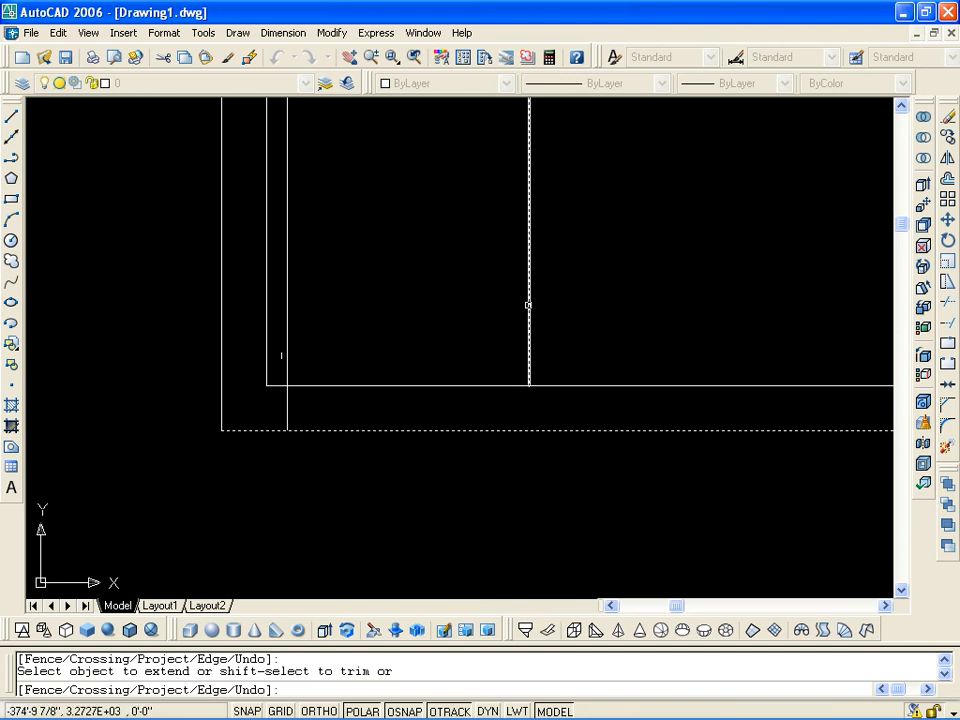
{"action": "left_click", "coordinate": [528, 305]}
Try to extend the inner square's right side to the outer square's bottom line, undo that extension, and end Extend
{"action": "scroll", "coordinate": [519, 463], "scroll_direction": "down", "scroll_amount": 4}
{"action": "middle_click_drag", "start_coordinate": [519, 453], "coordinate": [159, 431]}
{"action": "scroll", "coordinate": [430, 358], "scroll_direction": "up", "scroll_amount": 3}
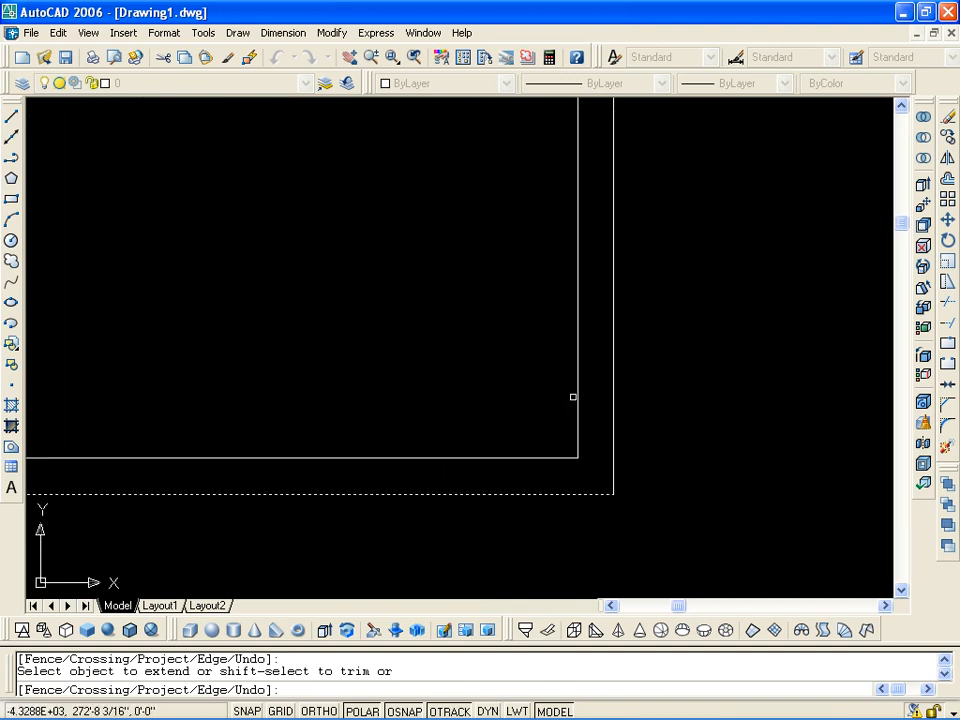
{"action": "left_click", "coordinate": [578, 397]}
{"action": "mouse_move", "coordinate": [284, 498]}
{"action": "middle_mouse_down"}
{"action": "mouse_move", "coordinate": [388, 465]}
{"action": "mouse_move", "coordinate": [328, 448]}
{"action": "mouse_move", "coordinate": [356, 441]}
{"action": "middle_mouse_up"}
{"action": "type", "text": "u"}
{"action": "key", "text": "Return"}
{"action": "scroll", "coordinate": [329, 441], "scroll_direction": "down", "scroll_amount": 4}
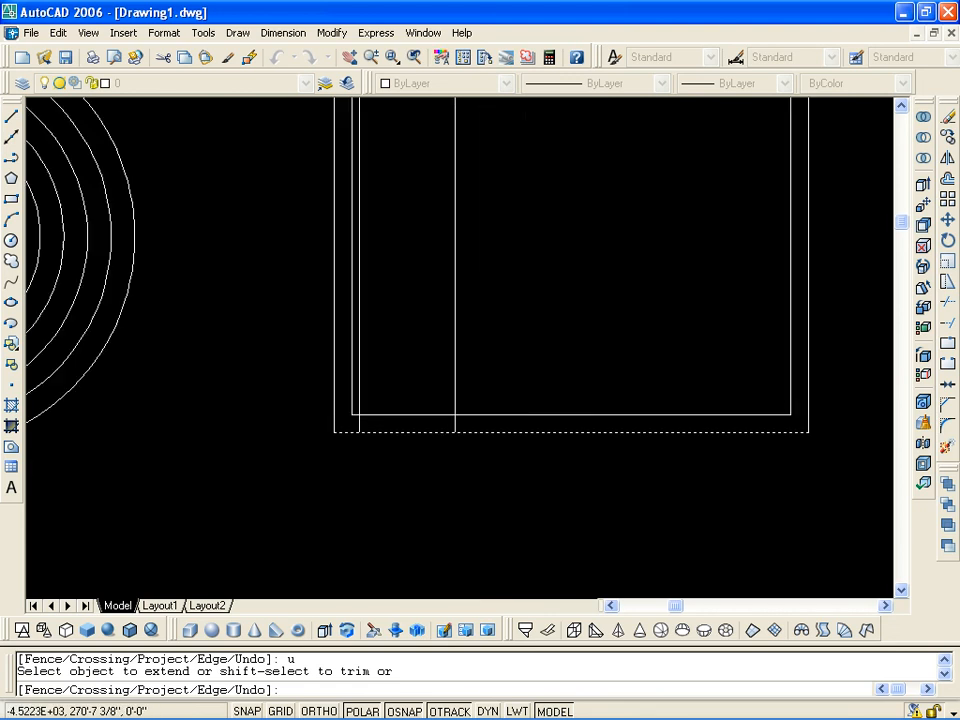
{"action": "middle_click_drag", "start_coordinate": [310, 412], "coordinate": [448, 396]}
{"action": "scroll", "coordinate": [448, 396], "scroll_direction": "up", "scroll_amount": 4}
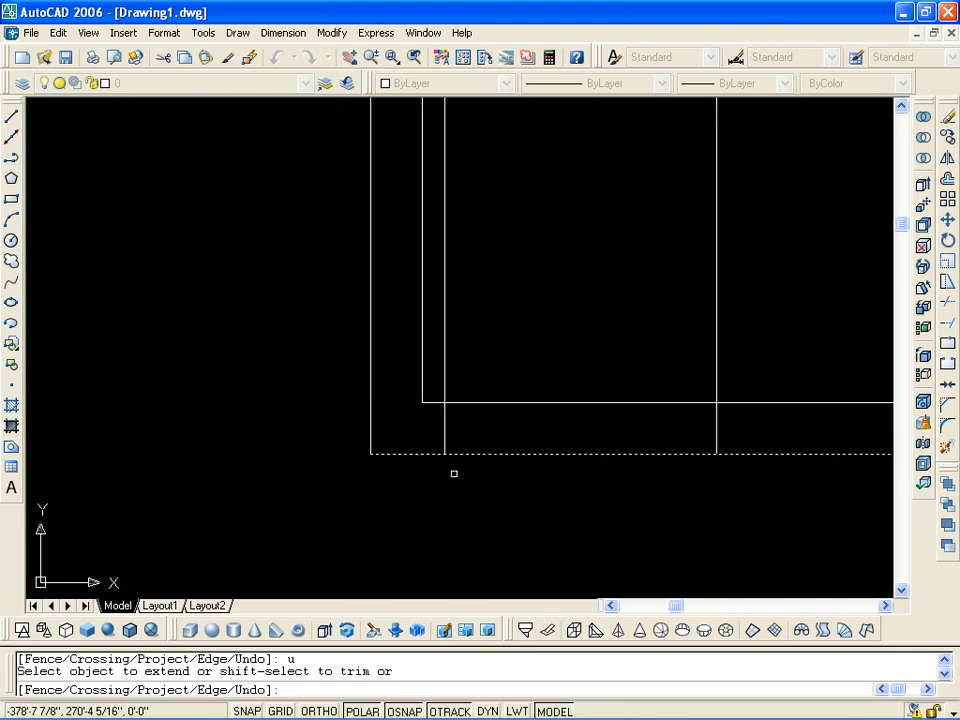
{"action": "key", "text": "Escape"}
Draw a horizontal line in the empty area below the squares, slightly longer than the outer square's side
{"action": "scroll", "coordinate": [473, 438], "scroll_direction": "down", "scroll_amount": 5}
{"action": "middle_click_drag", "start_coordinate": [480, 438], "coordinate": [357, 367]}
{"action": "middle_click_drag", "start_coordinate": [508, 402], "coordinate": [274, 328]}
{"action": "type", "text": "l"}
{"action": "key", "text": "Return"}
{"action": "left_click", "coordinate": [593, 462]}
{"action": "left_click", "coordinate": [218, 461]}
{"action": "key", "text": "Return"}
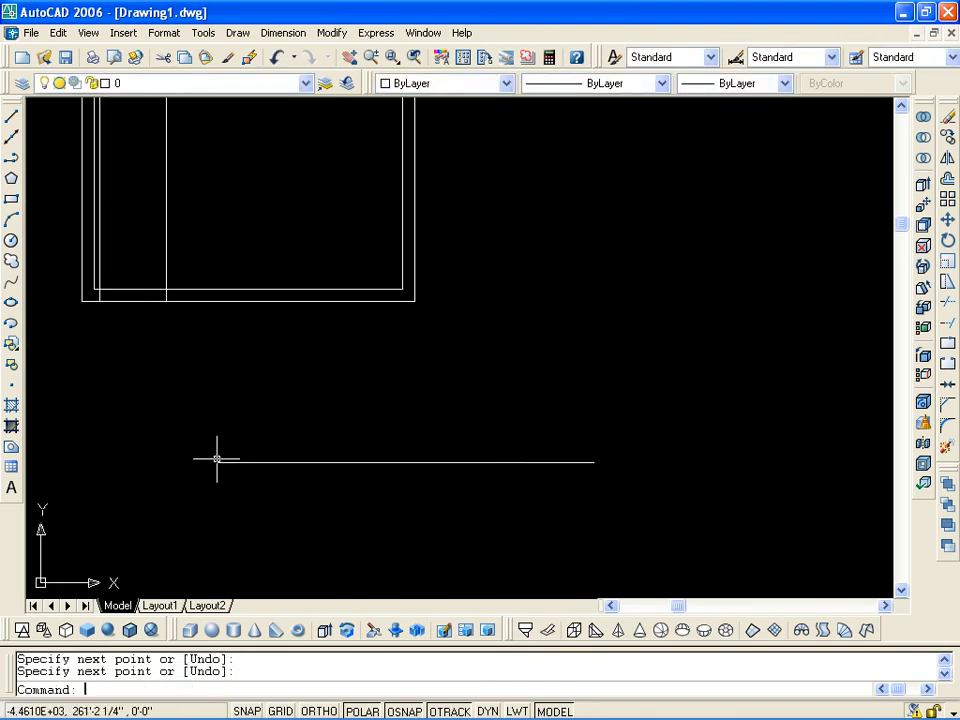
{"action": "key", "text": "Return"}
Copy the new horizontal line eight times below itself at irregular spacing, shifting the lower five copies sideways
{"action": "middle_click_drag", "start_coordinate": [294, 484], "coordinate": [259, 403]}
{"action": "key", "text": "Escape"}
{"action": "type", "text": "co"}
{"action": "key", "text": "Return"}
{"action": "left_click", "coordinate": [296, 380]}
{"action": "key", "text": "Return"}
{"action": "left_click", "coordinate": [183, 380]}
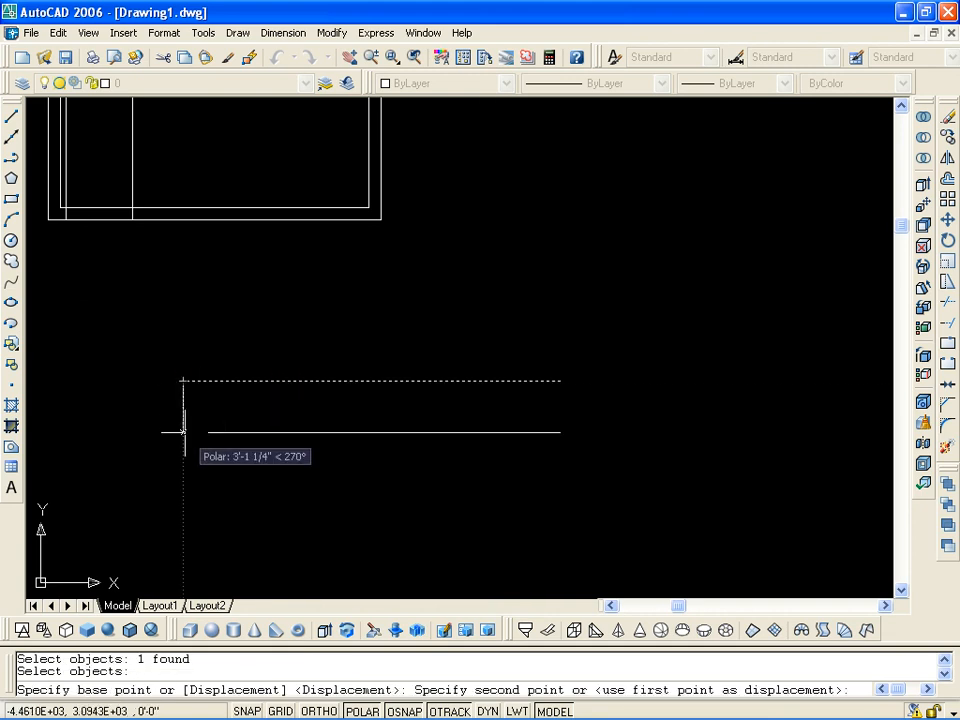
{"action": "left_click", "coordinate": [182, 419]}
{"action": "left_click", "coordinate": [182, 446]}
{"action": "left_click", "coordinate": [182, 502]}
{"action": "left_click", "coordinate": [247, 527]}
{"action": "left_click", "coordinate": [255, 575]}
{"action": "middle_click_drag", "start_coordinate": [261, 562], "coordinate": [295, 378]}
{"action": "left_click", "coordinate": [193, 432]}
{"action": "left_click", "coordinate": [148, 480]}
{"action": "left_click", "coordinate": [411, 525]}
{"action": "key", "text": "Escape"}
{"action": "key", "text": "Escape"}
Draw vertical lines from the top horizontal line: one from its midpoint to the second line, another farther right to the third
{"action": "type", "text": "l"}
{"action": "key", "text": "Return"}
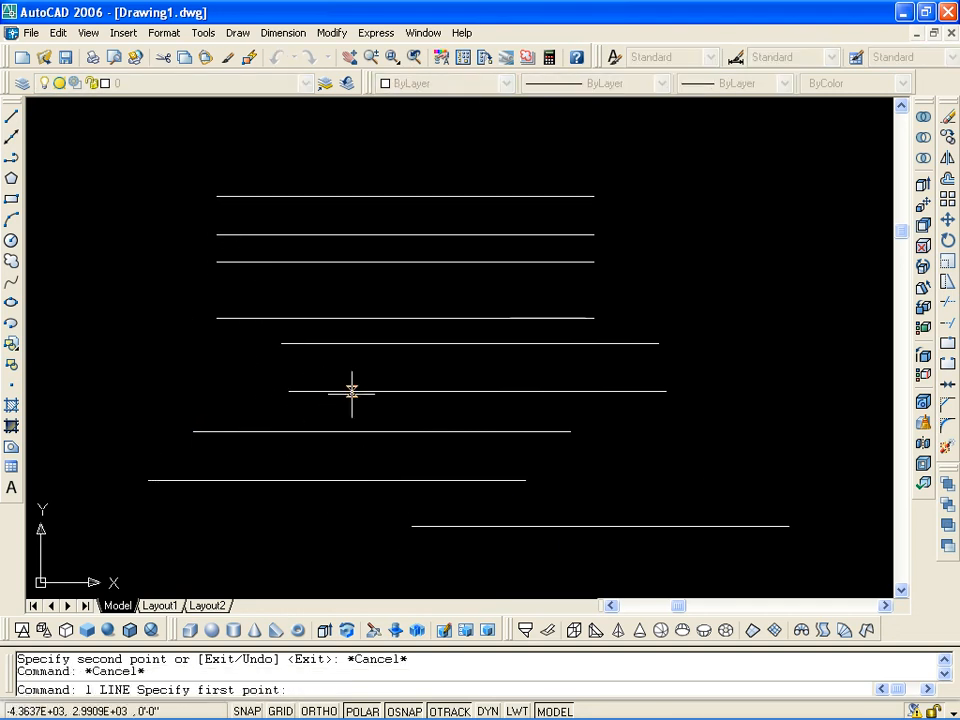
{"action": "left_click", "coordinate": [405, 196]}
{"action": "key", "text": "Escape"}
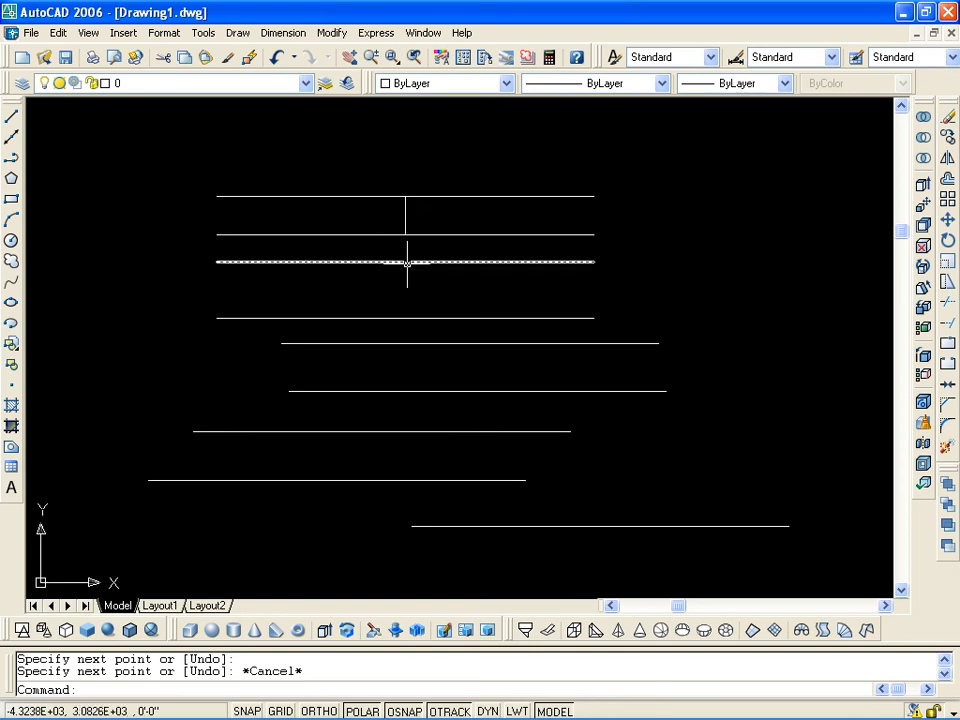
{"action": "key", "text": "Return"}
{"action": "left_click", "coordinate": [406, 235]}
{"action": "key", "text": "Escape"}
{"action": "key", "text": "Return"}
{"action": "left_click", "coordinate": [448, 196]}
{"action": "left_click", "coordinate": [449, 261]}
{"action": "key", "text": "Return"}
Draw a vertical line from the fourth horizontal line down to the sixth, and another from the eighth up to the sixth
{"action": "key", "text": "Return"}
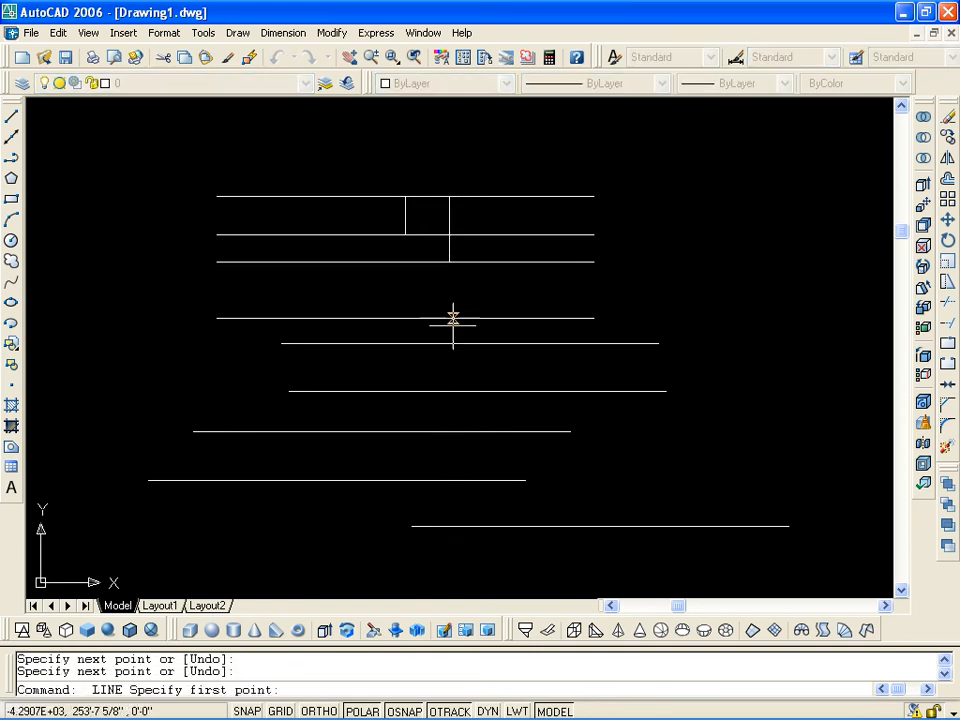
{"action": "left_click", "coordinate": [506, 318]}
{"action": "left_click", "coordinate": [506, 390]}
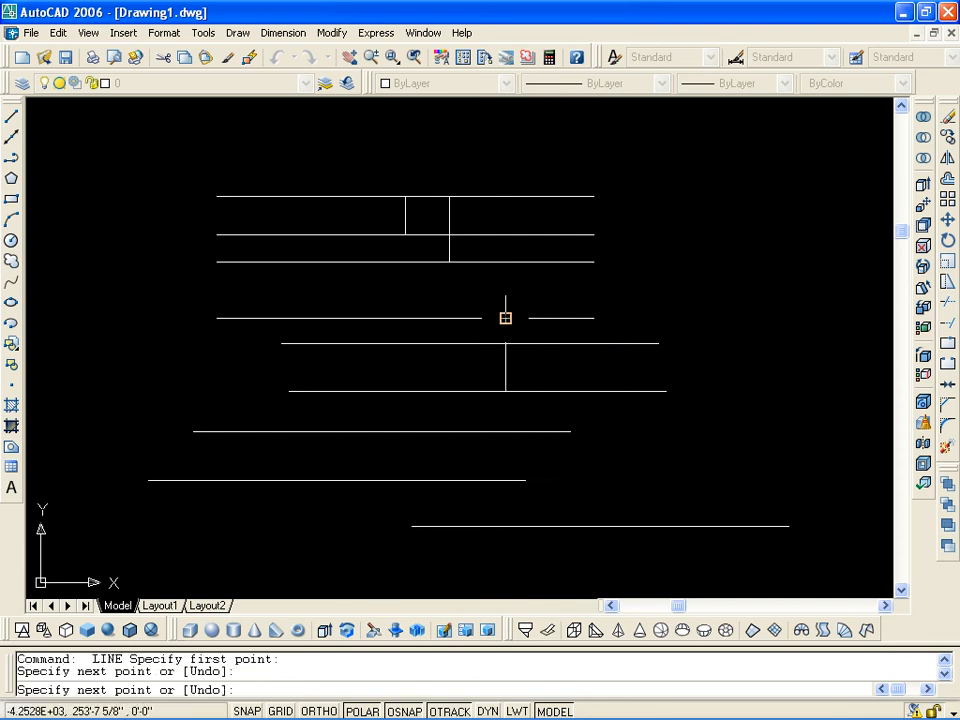
{"action": "key", "text": "Return"}
{"action": "key", "text": "Return"}
{"action": "left_click", "coordinate": [319, 480]}
{"action": "left_click", "coordinate": [319, 391]}
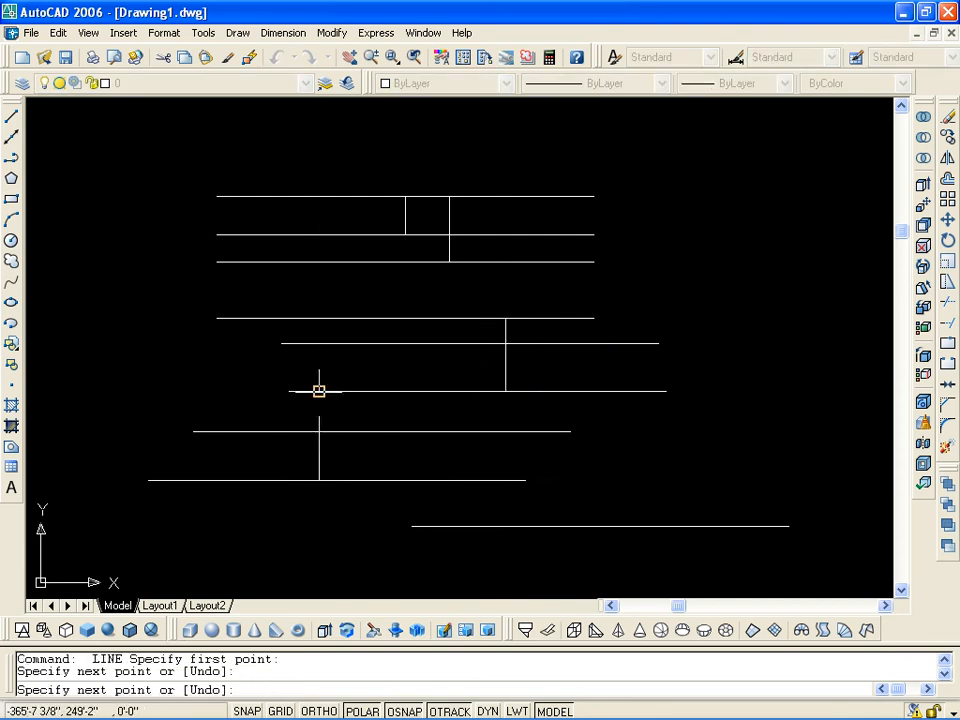
{"action": "key", "text": "Escape"}
{"action": "key", "text": "Escape"}
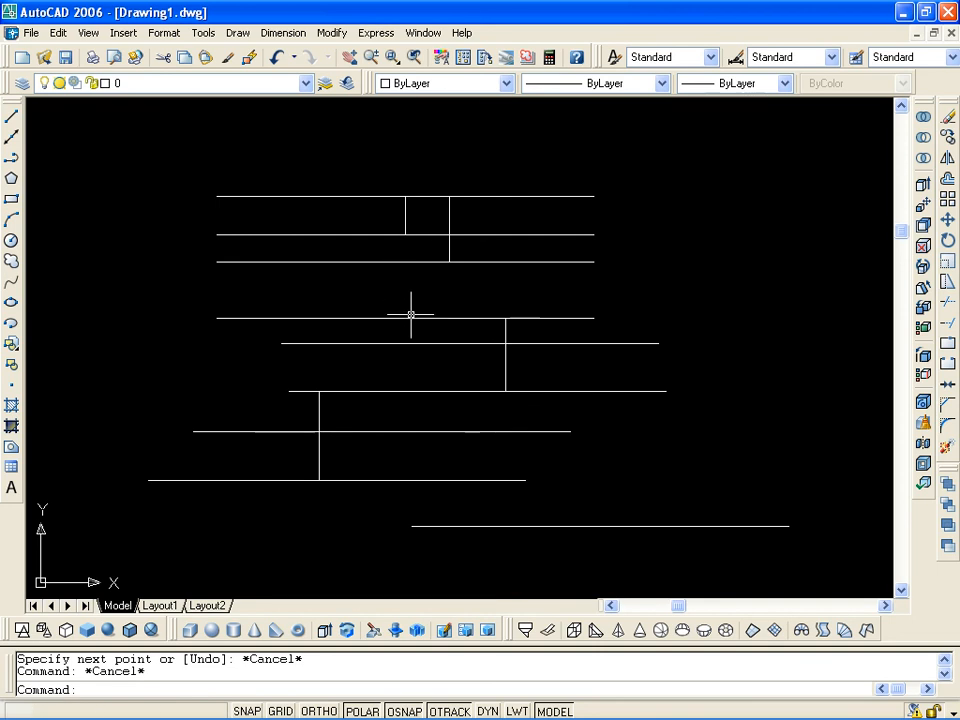
{"action": "type", "text": "ext"}
{"action": "key", "text": "Return"}
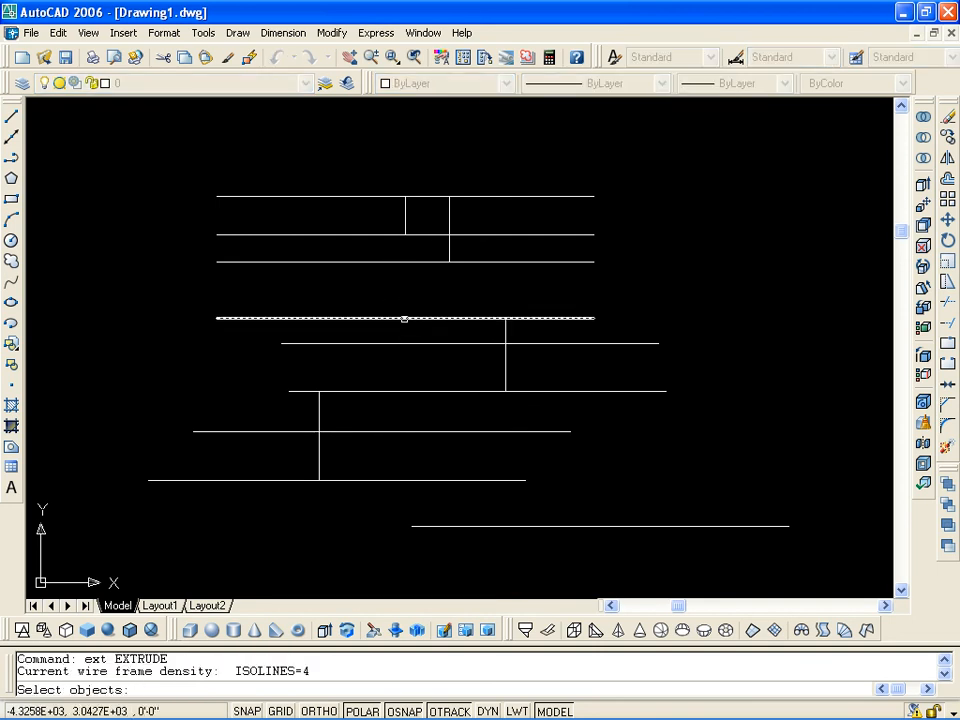
{"action": "key", "text": "Escape"}
{"action": "key", "text": "Escape"}
Extend the short vertical line between the top two horizontals down to the fourth horizontal line
{"action": "type", "text": "ex"}
{"action": "key", "text": "Return"}
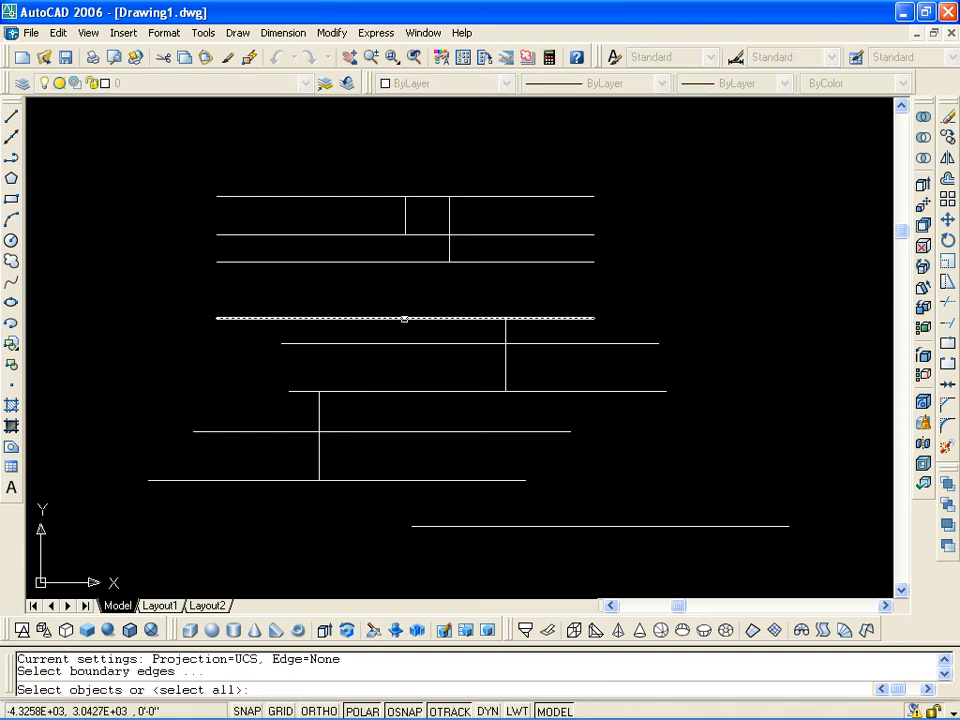
{"action": "left_click", "coordinate": [404, 318]}
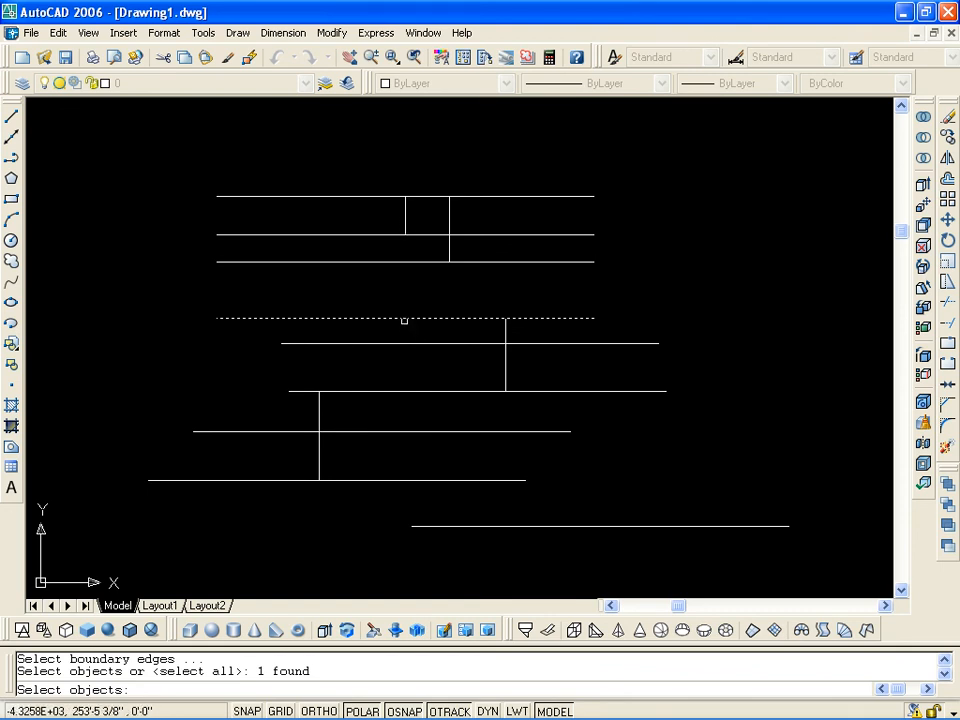
{"action": "key", "text": "Return"}
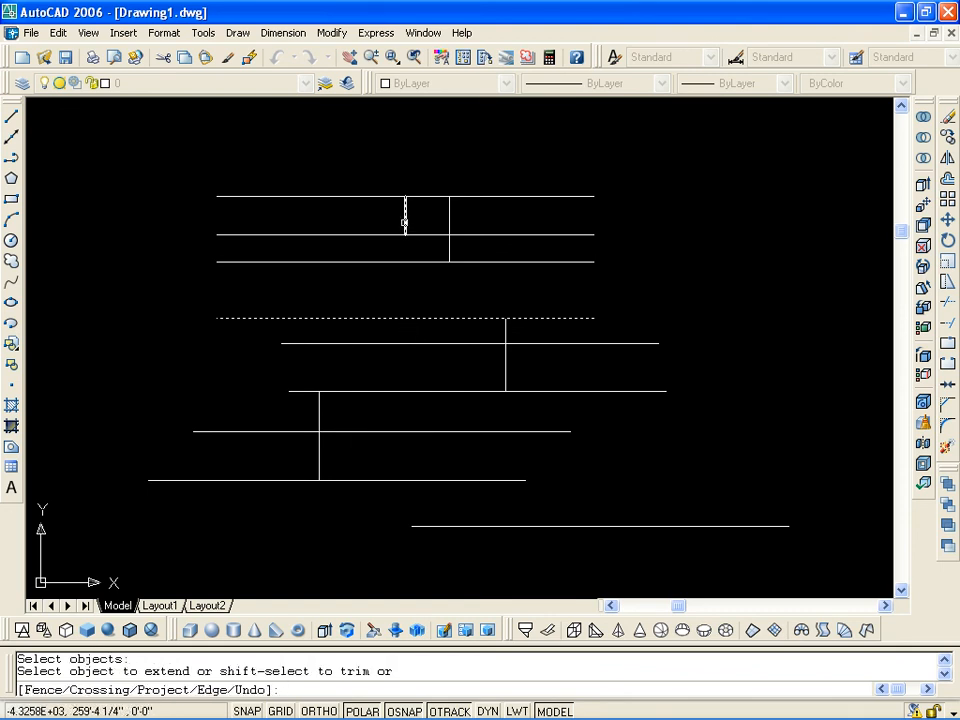
{"action": "left_click", "coordinate": [400, 218]}
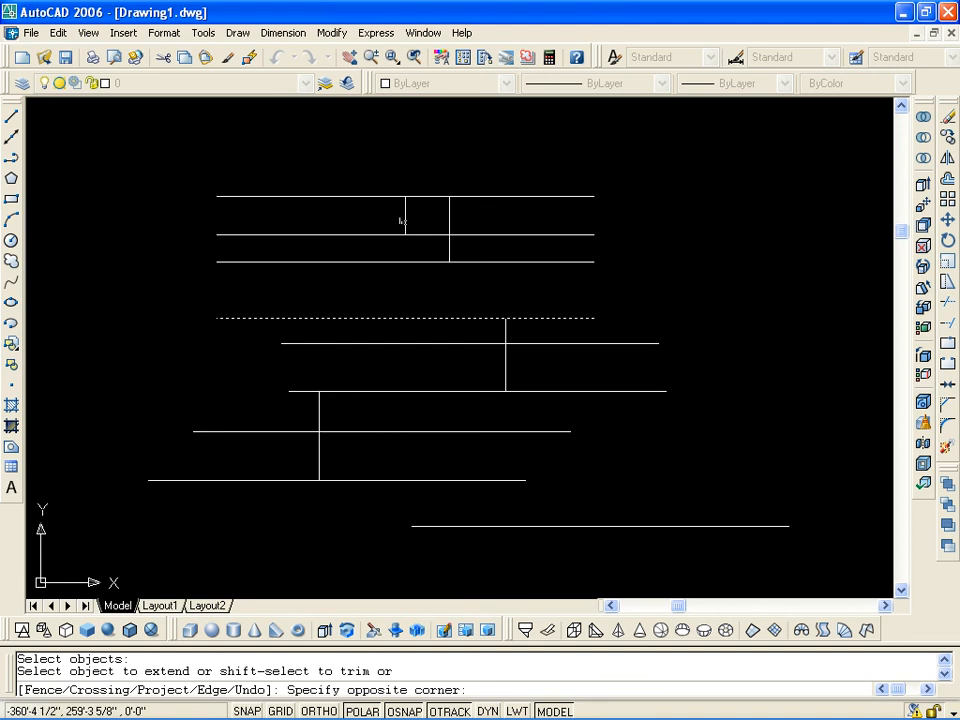
{"action": "left_click", "coordinate": [407, 223]}
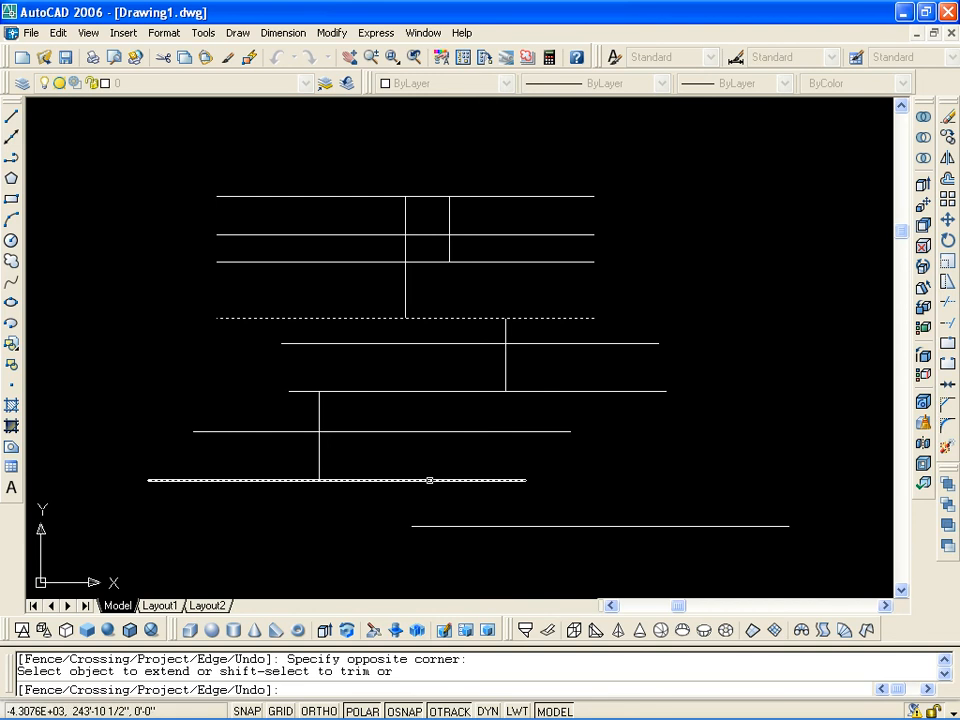
{"action": "key", "text": "Escape"}
Extend the vertical line between the first and third horizontals down to the lowest horizontal line
{"action": "type", "text": "ex"}
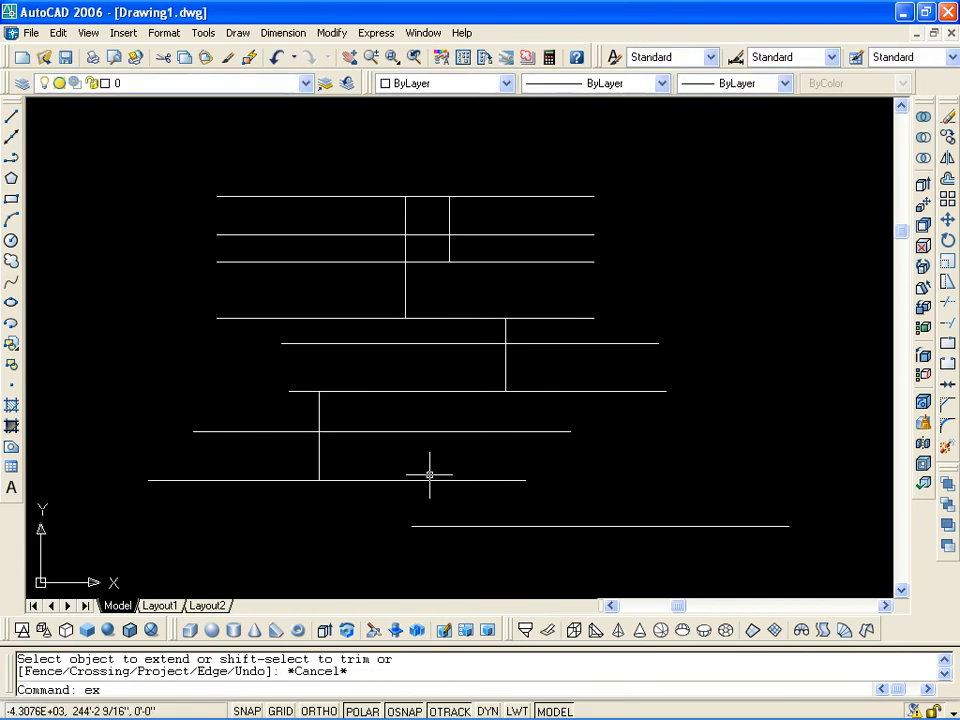
{"action": "key", "text": "Return"}
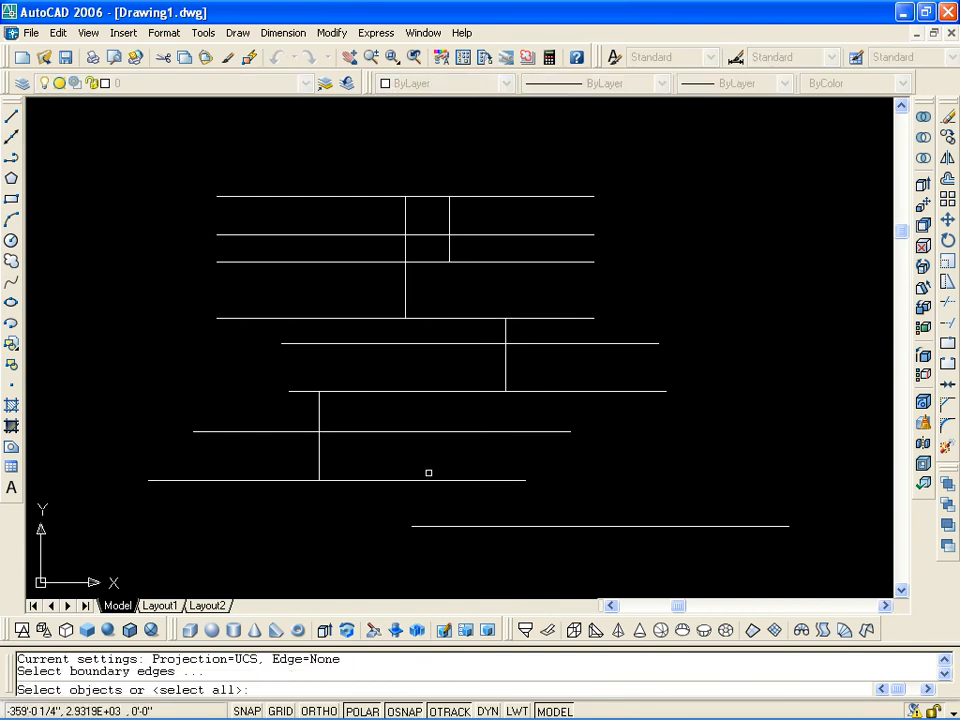
{"action": "left_click", "coordinate": [432, 527]}
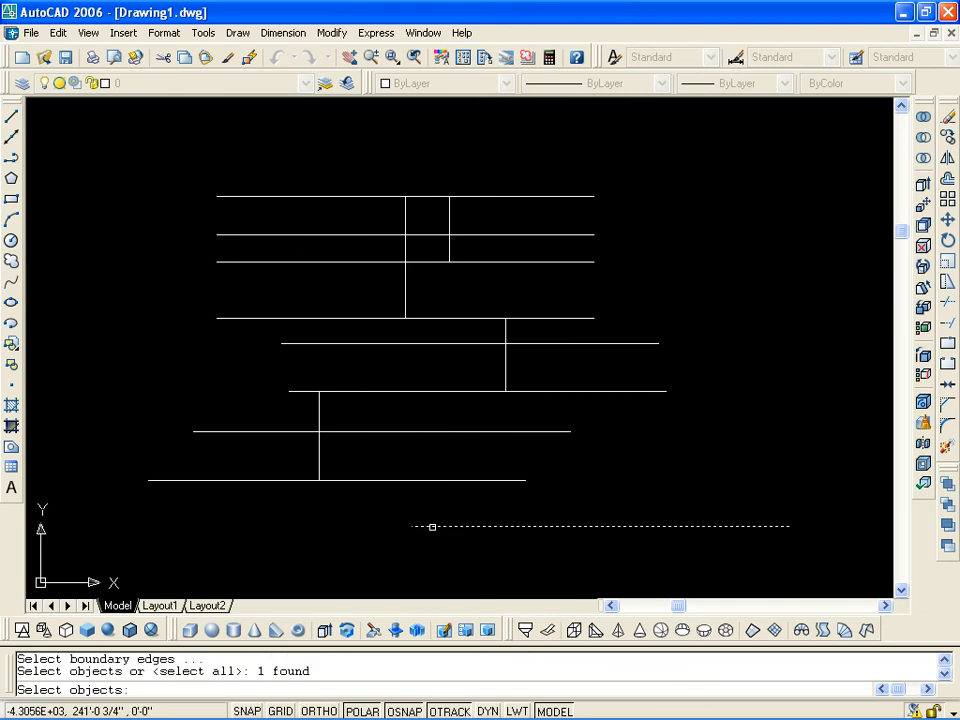
{"action": "key", "text": "Return"}
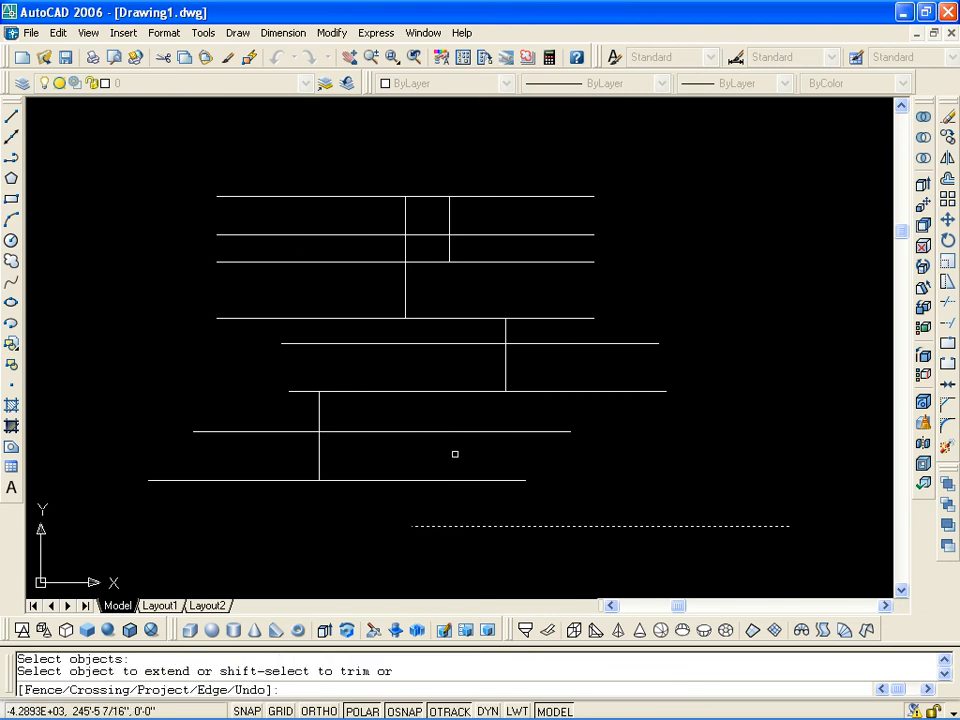
{"action": "left_click", "coordinate": [448, 257]}
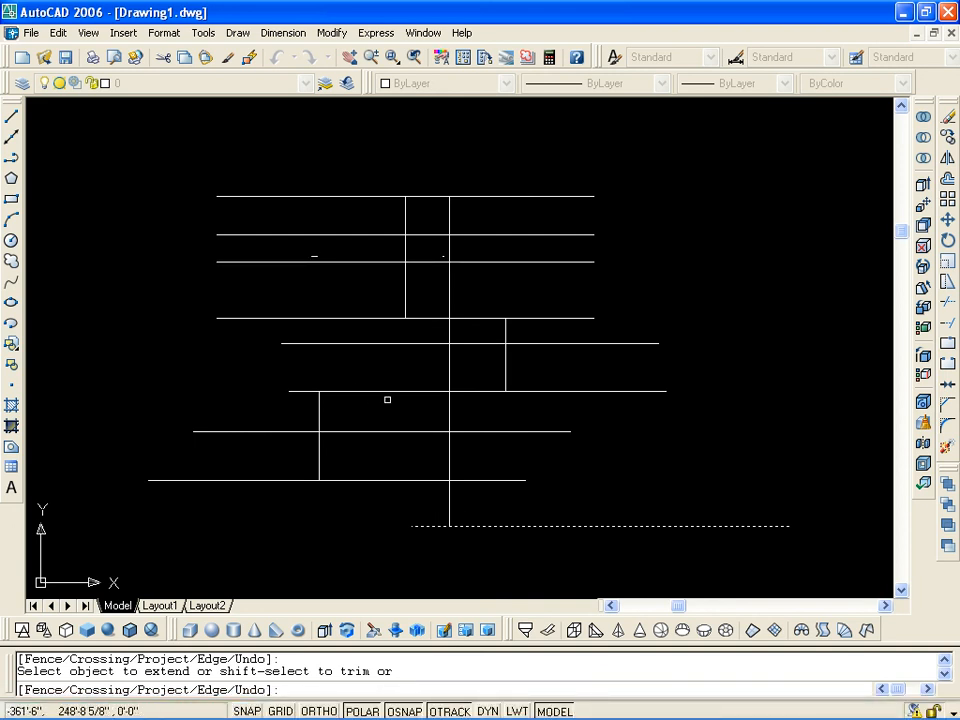
{"action": "key", "text": "Escape"}
{"action": "key", "text": "Escape"}
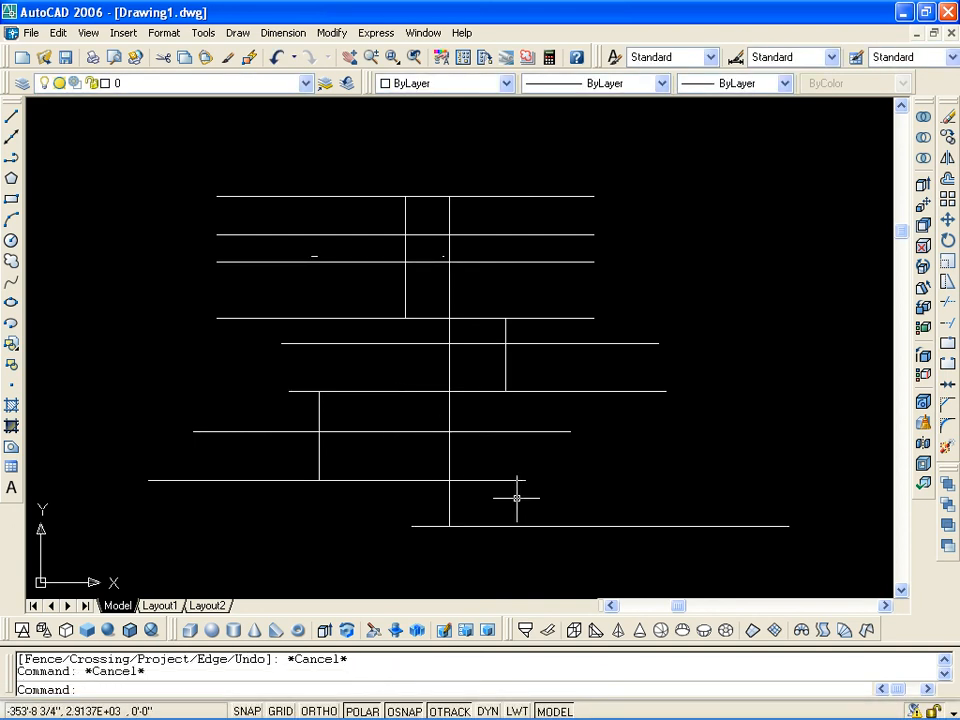
{"action": "middle_click_drag", "start_coordinate": [487, 497], "coordinate": [522, 465]}
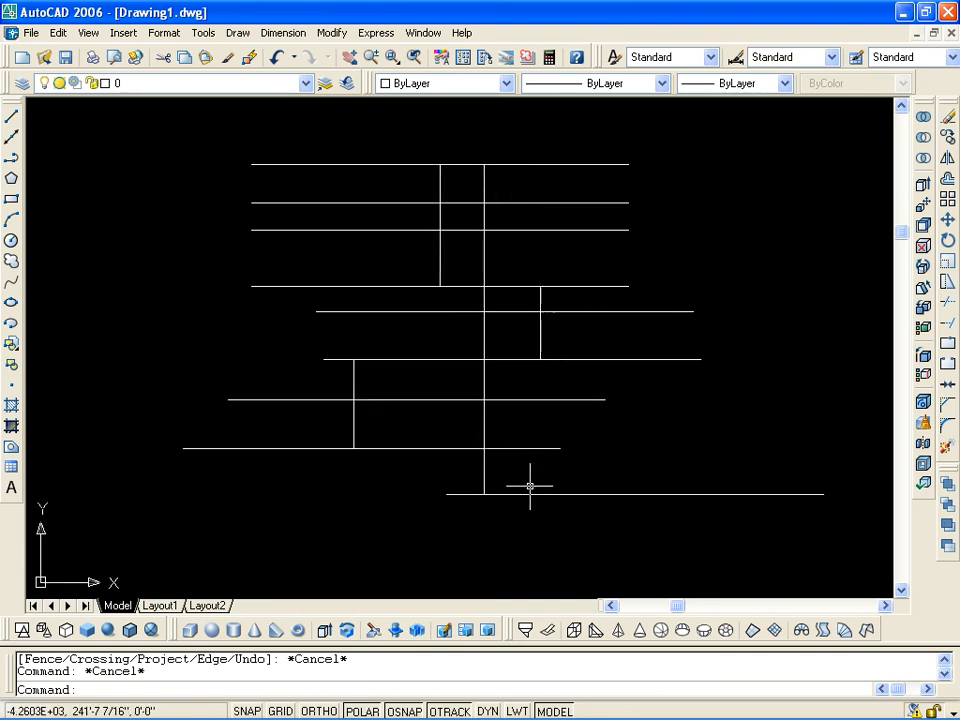
Extend the midpoint vertical line and the short vertical line starting at the fourth horizontal down to the eighth horizontal line
{"action": "type", "text": "tr"}
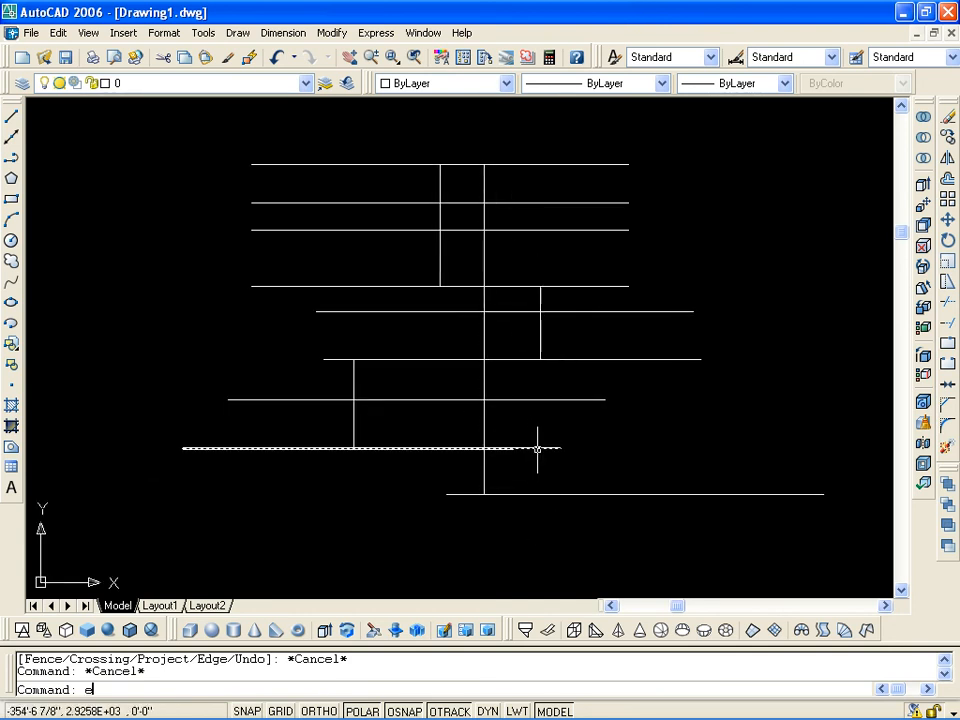
{"action": "key", "text": "Return"}
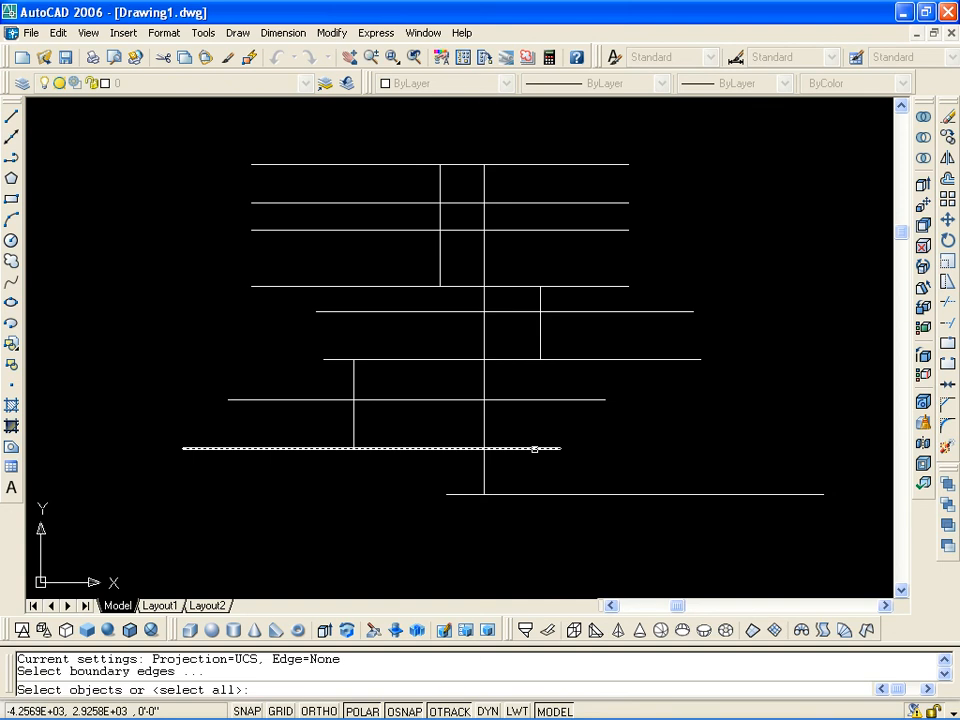
{"action": "left_click", "coordinate": [534, 449]}
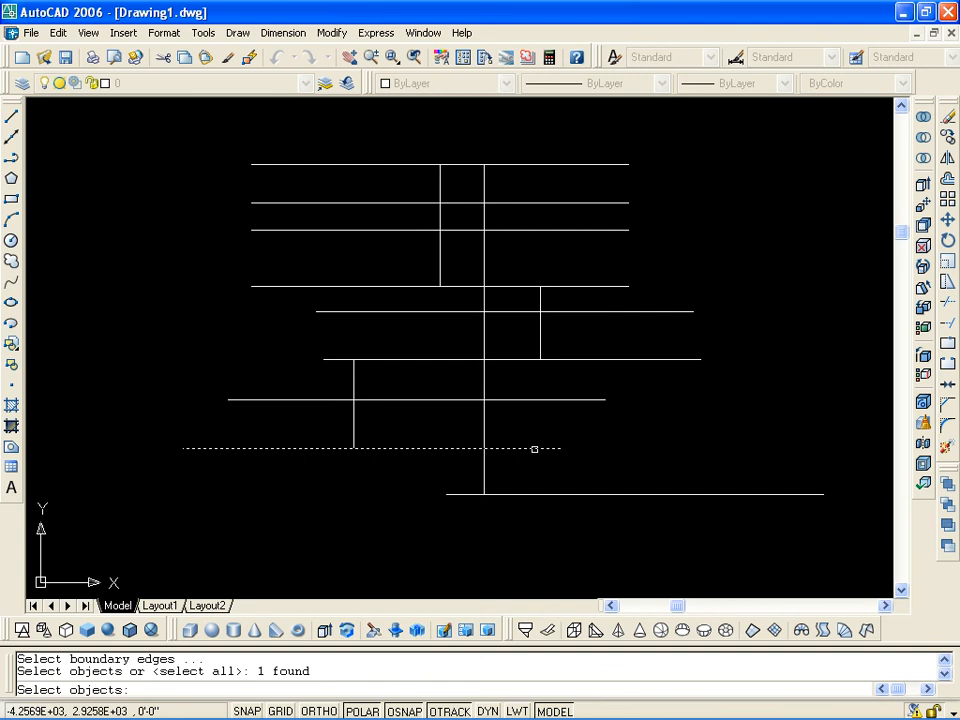
{"action": "key", "text": "Return"}
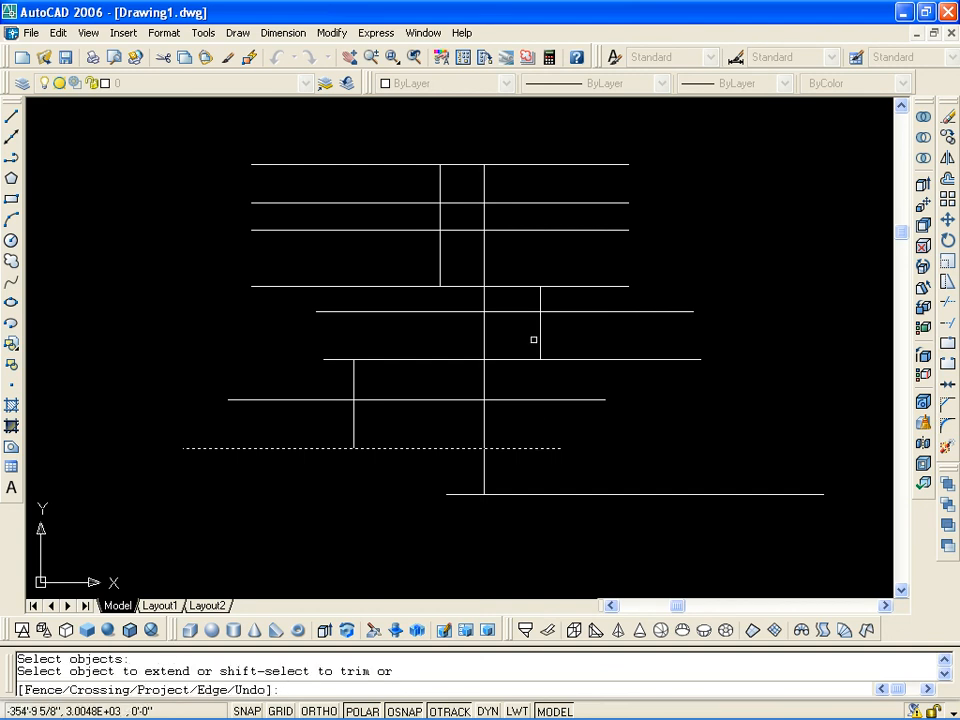
{"action": "left_click", "coordinate": [540, 343]}
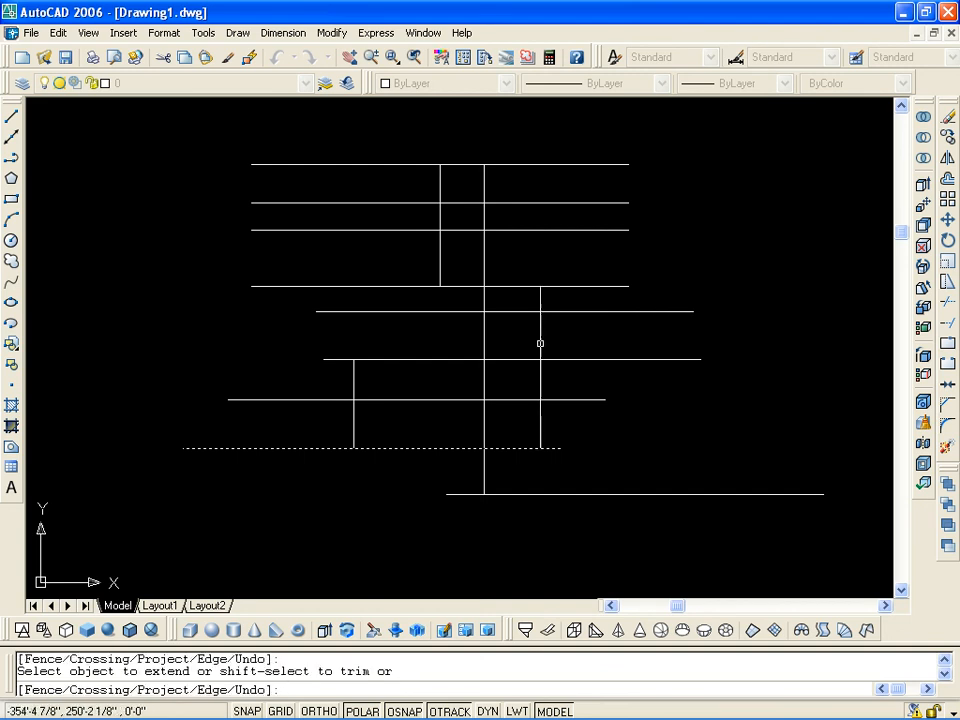
{"action": "left_click", "coordinate": [439, 270]}
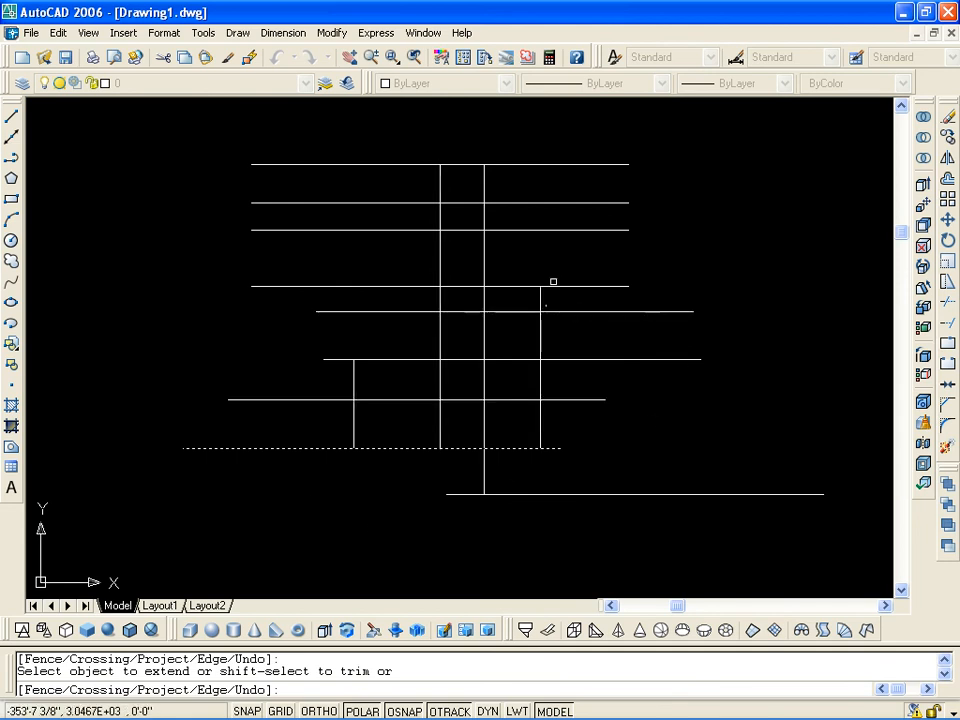
{"action": "key", "text": "Escape"}
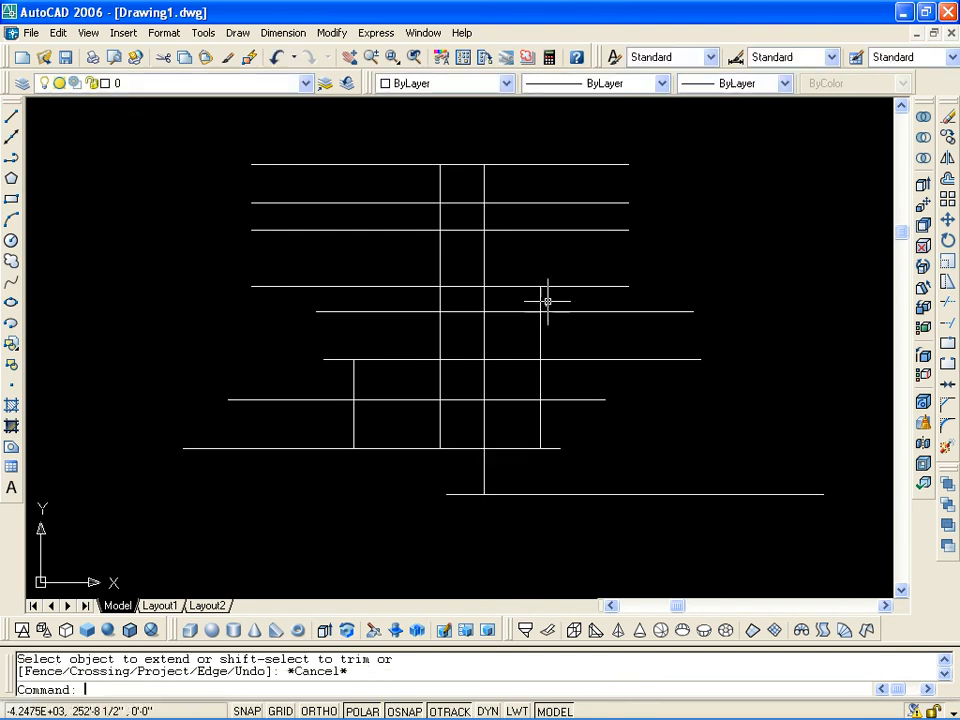
Delete the whole set of horizontal and vertical practice lines
{"action": "left_click", "coordinate": [607, 538]}
{"action": "left_click", "coordinate": [257, 141]}
{"action": "key", "text": "Delete"}
Delete the vertical line just inside the left side of the nested squares
{"action": "middle_click_drag", "start_coordinate": [300, 230], "coordinate": [348, 284]}
{"action": "scroll", "coordinate": [348, 284], "scroll_direction": "up", "scroll_amount": 5}
{"action": "middle_click_drag", "start_coordinate": [585, 373], "coordinate": [422, 302]}
{"action": "left_click", "coordinate": [366, 366]}
{"action": "left_click", "coordinate": [364, 372]}
{"action": "key", "text": "Delete"}
{"action": "key", "text": "Return"}
Cancel the running command and undo the deletion of the vertical line in the nested squares
{"action": "key", "text": "ctrl+z"}
{"action": "key", "text": "ctrl+z"}
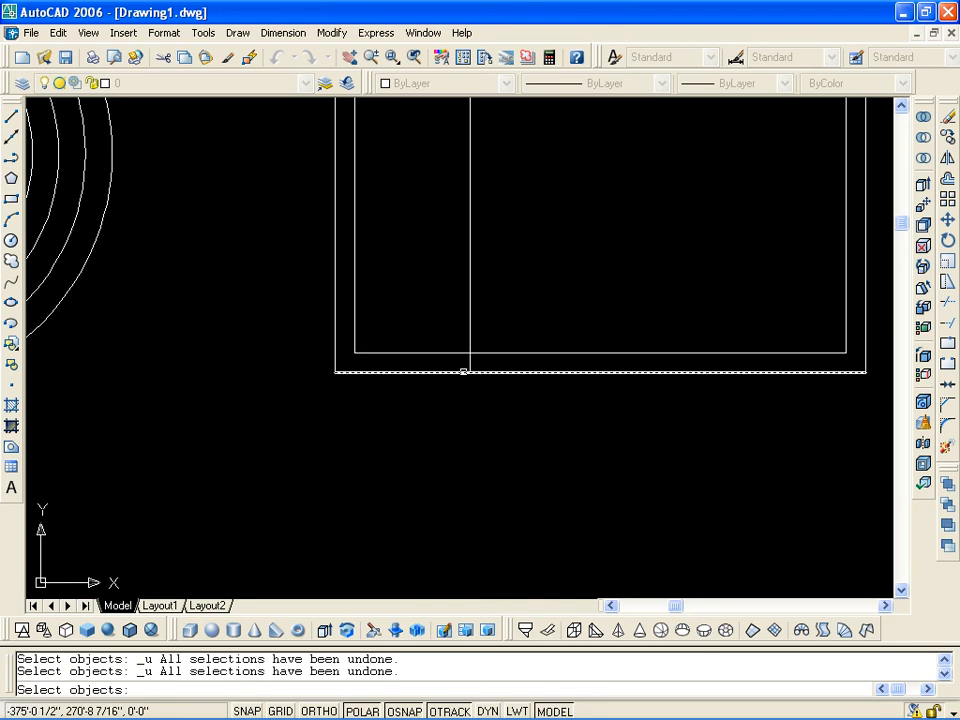
{"action": "key", "text": "Escape"}
{"action": "key", "text": "ctrl+z"}
{"action": "key", "text": "ctrl+z"}
{"action": "key", "text": "Escape"}
{"action": "key", "text": "Escape"}
{"action": "key", "text": "ctrl+z"}
{"action": "key", "text": "Escape"}
{"action": "key", "text": "Escape"}
{"action": "scroll", "coordinate": [420, 376], "scroll_direction": "down", "scroll_amount": 4}
{"action": "scroll", "coordinate": [402, 365], "scroll_direction": "up", "scroll_amount": 3}
{"action": "scroll", "coordinate": [402, 365], "scroll_direction": "up", "scroll_amount": 3}
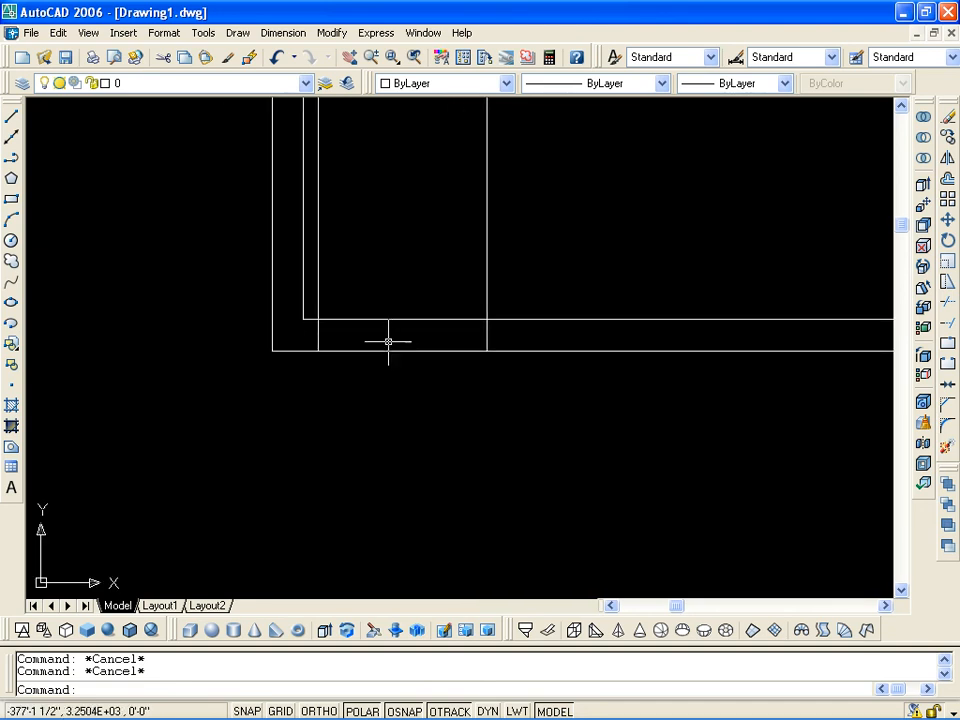
{"action": "mouse_move", "coordinate": [910, 715]}
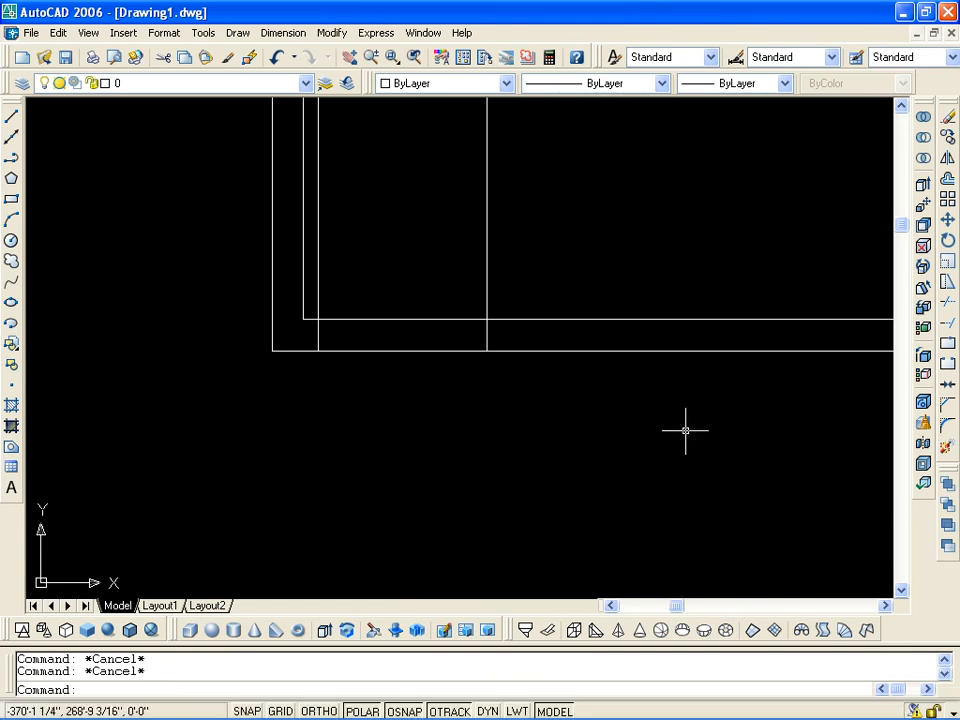
{"action": "key", "text": "ctrl+s"}
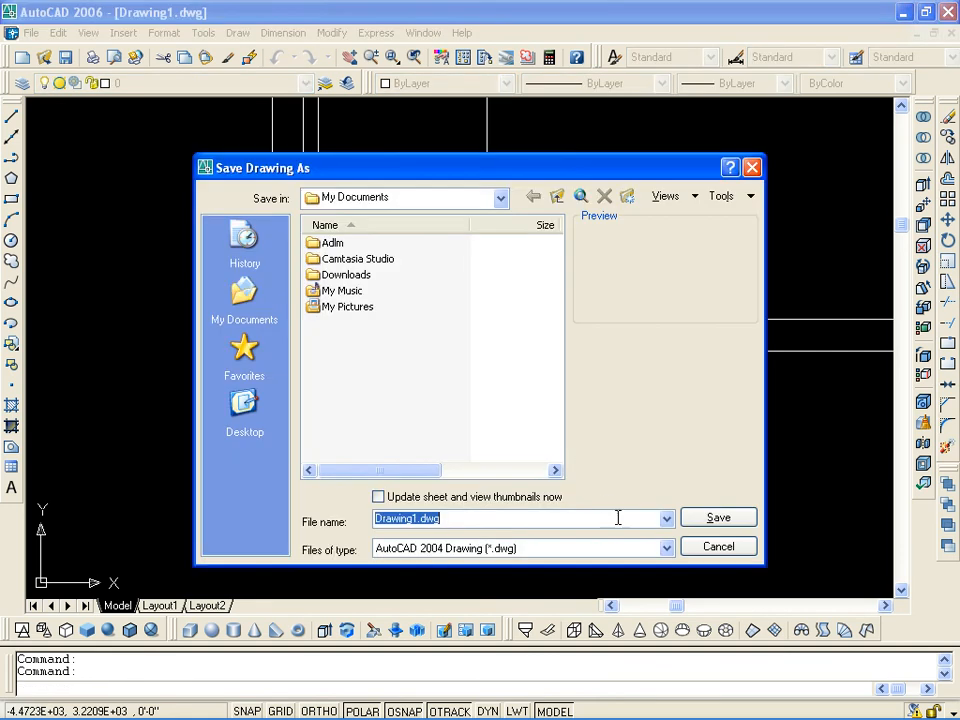
{"action": "left_click", "coordinate": [700, 553]}
{"action": "left_click", "coordinate": [872, 707]}
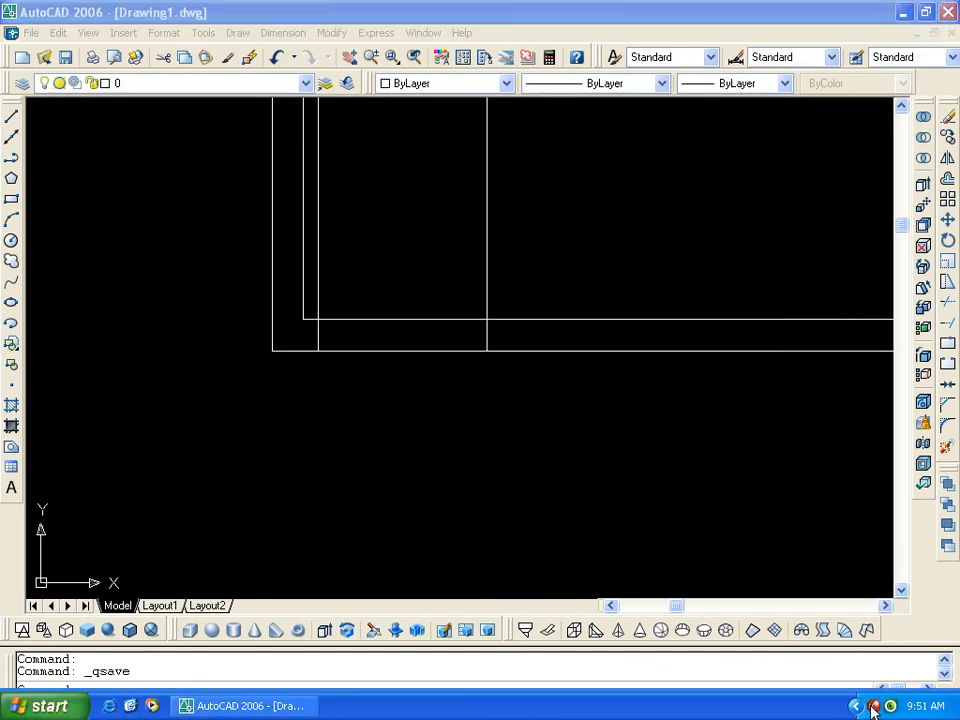